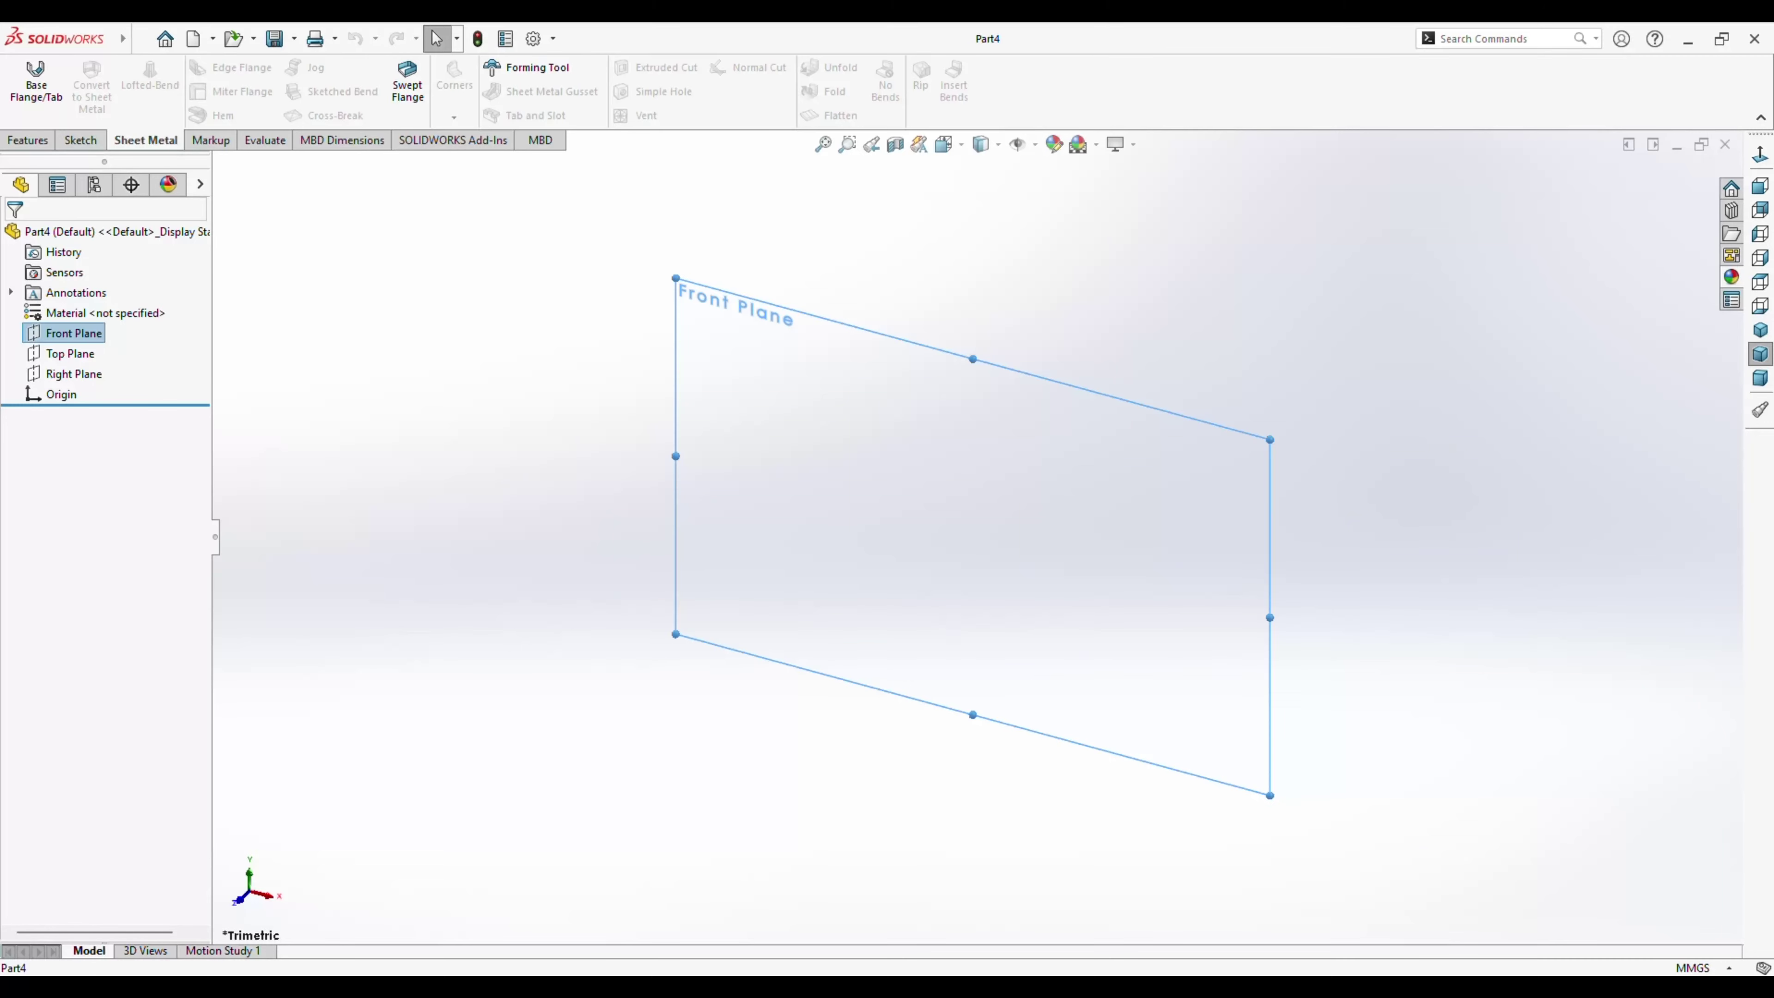
Select the Top Plane in new Part4 as the sketch plane.
key("Down")
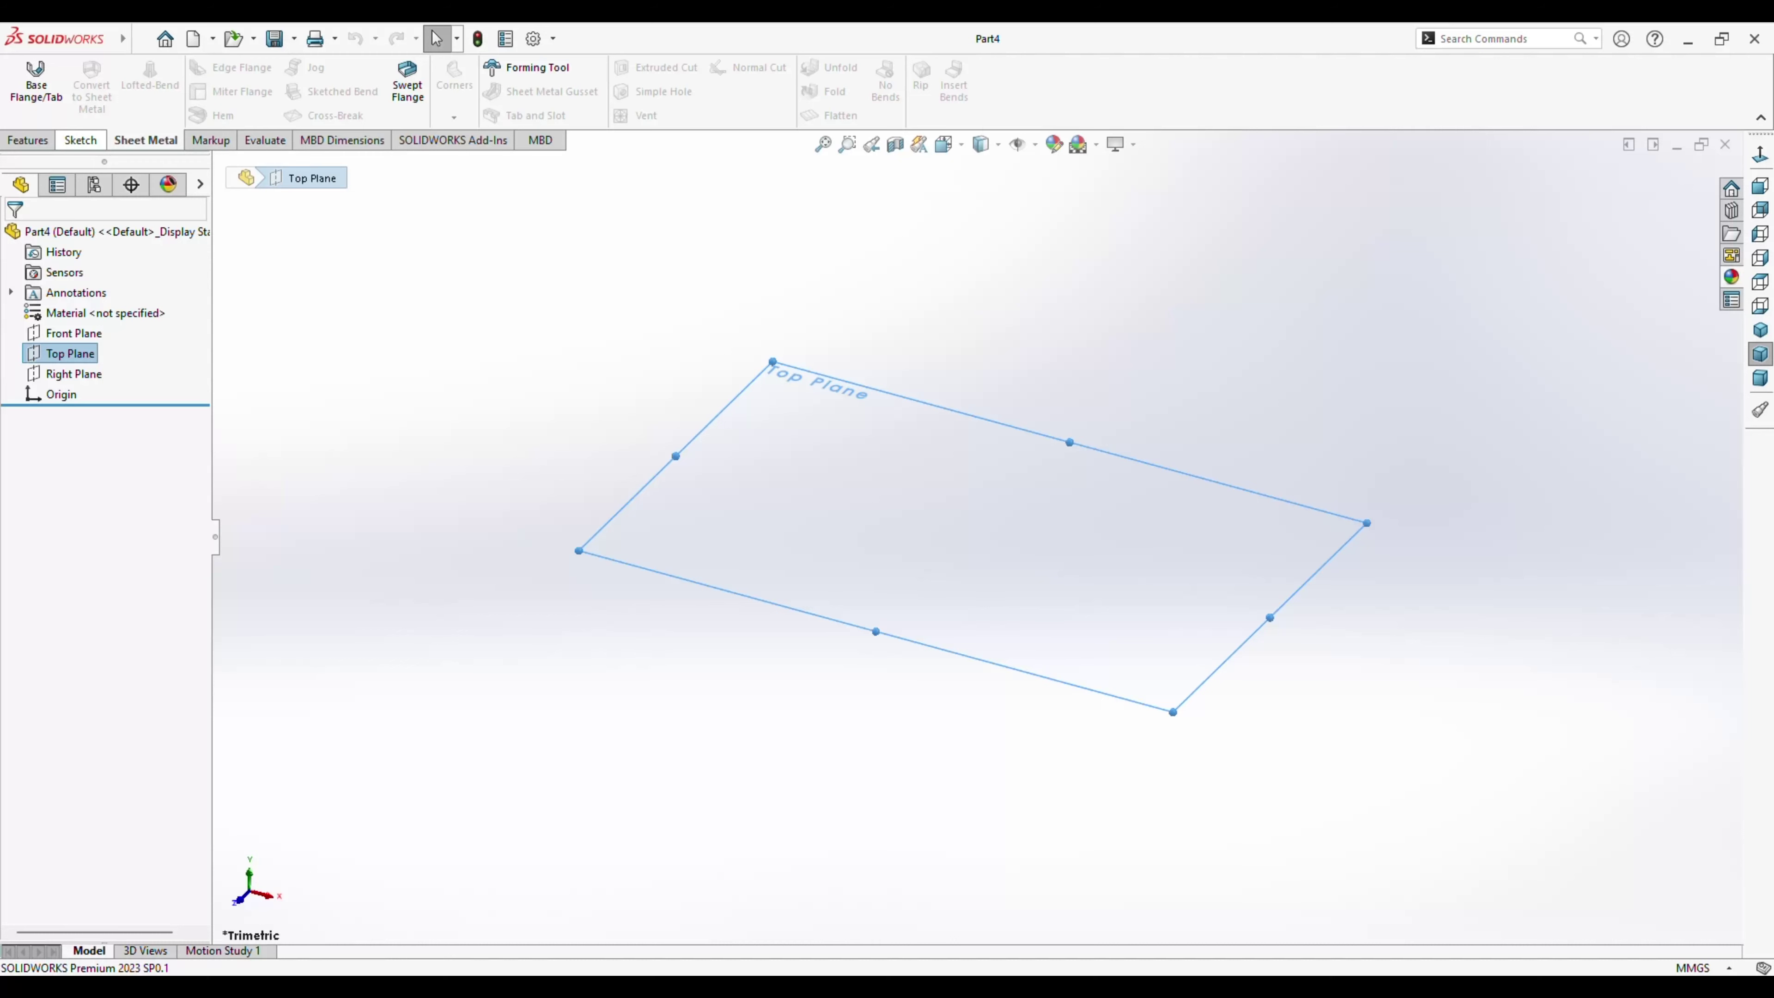
left_click(80, 140)
Draw a center rectangle anchored at the origin on the Top Plane.
left_click(25, 77)
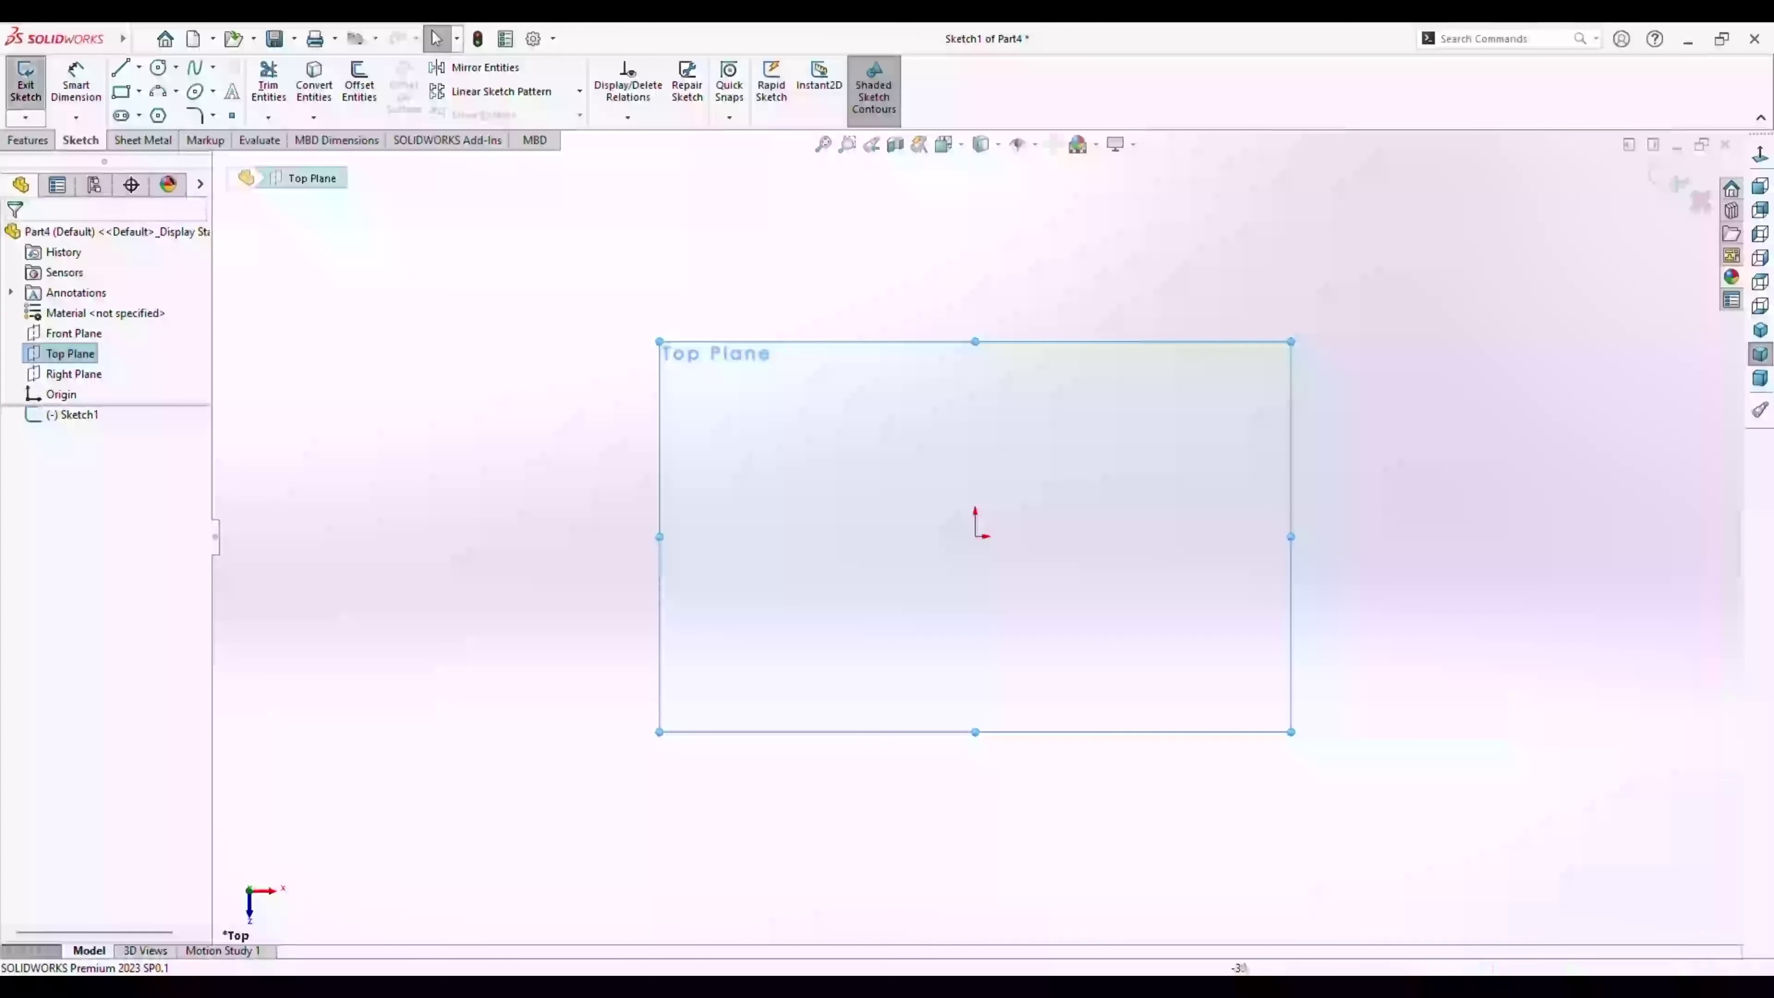
left_click(121, 91)
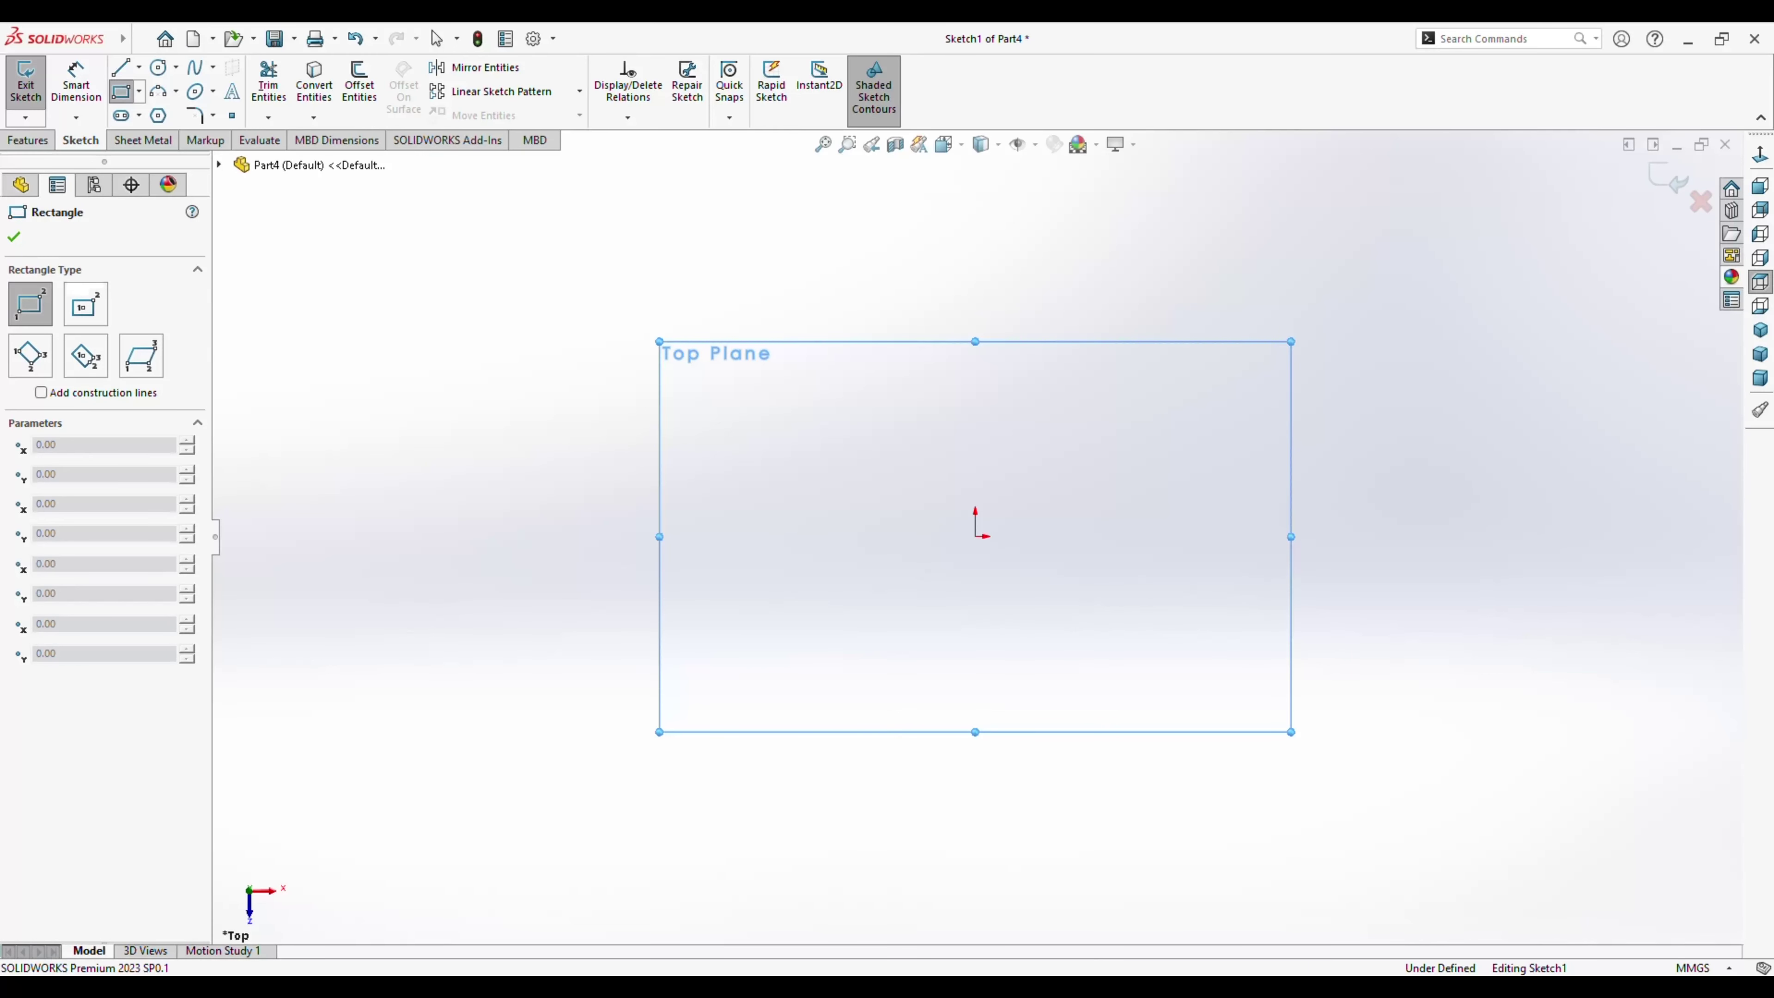
left_click(85, 304)
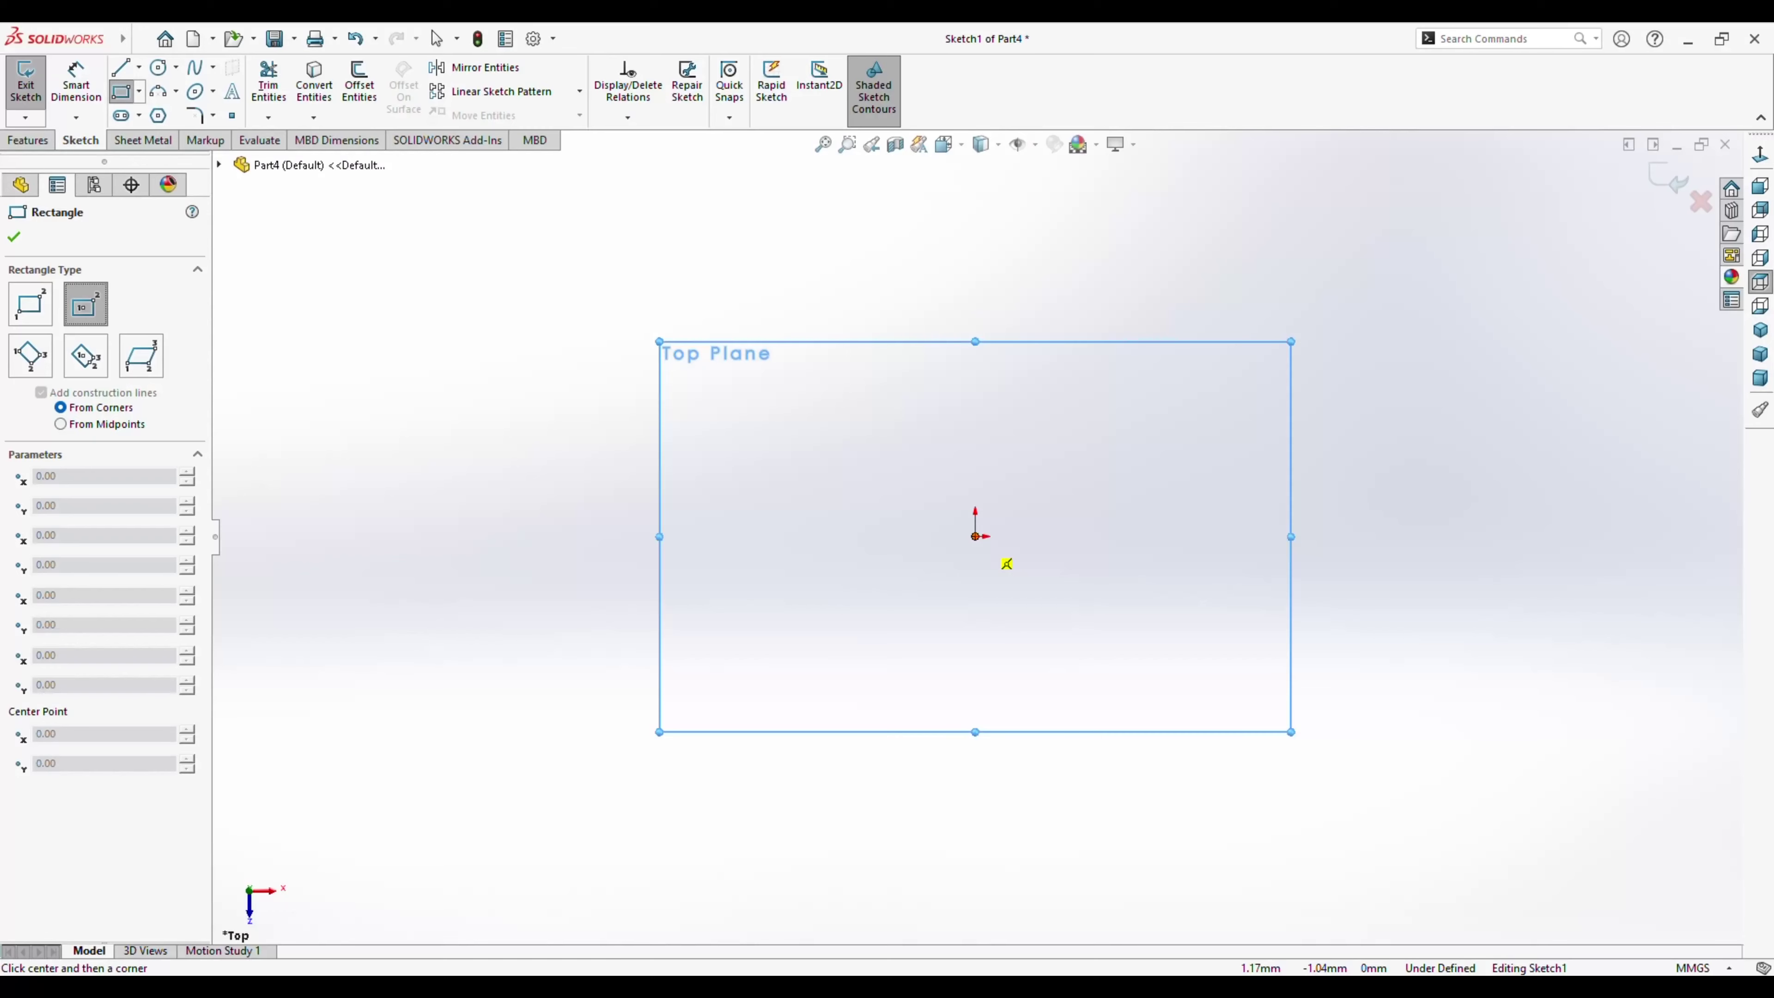
left_click(974, 536)
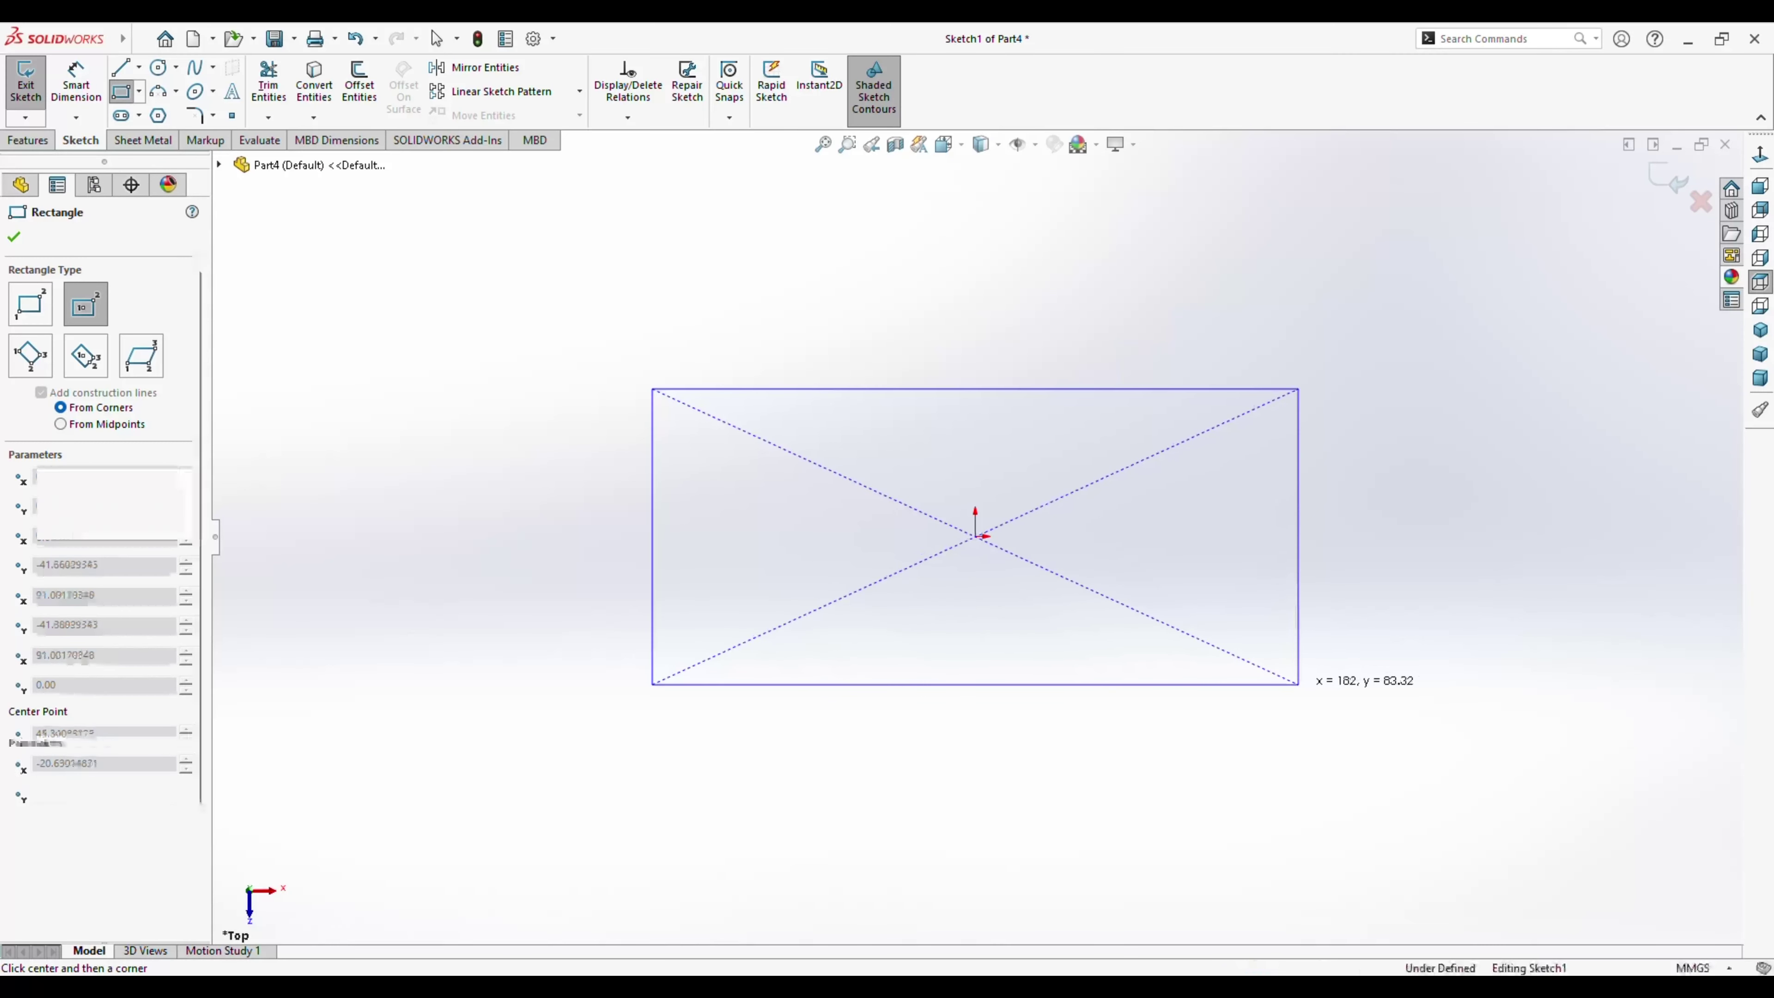
left_click(1298, 684)
key("Escape")
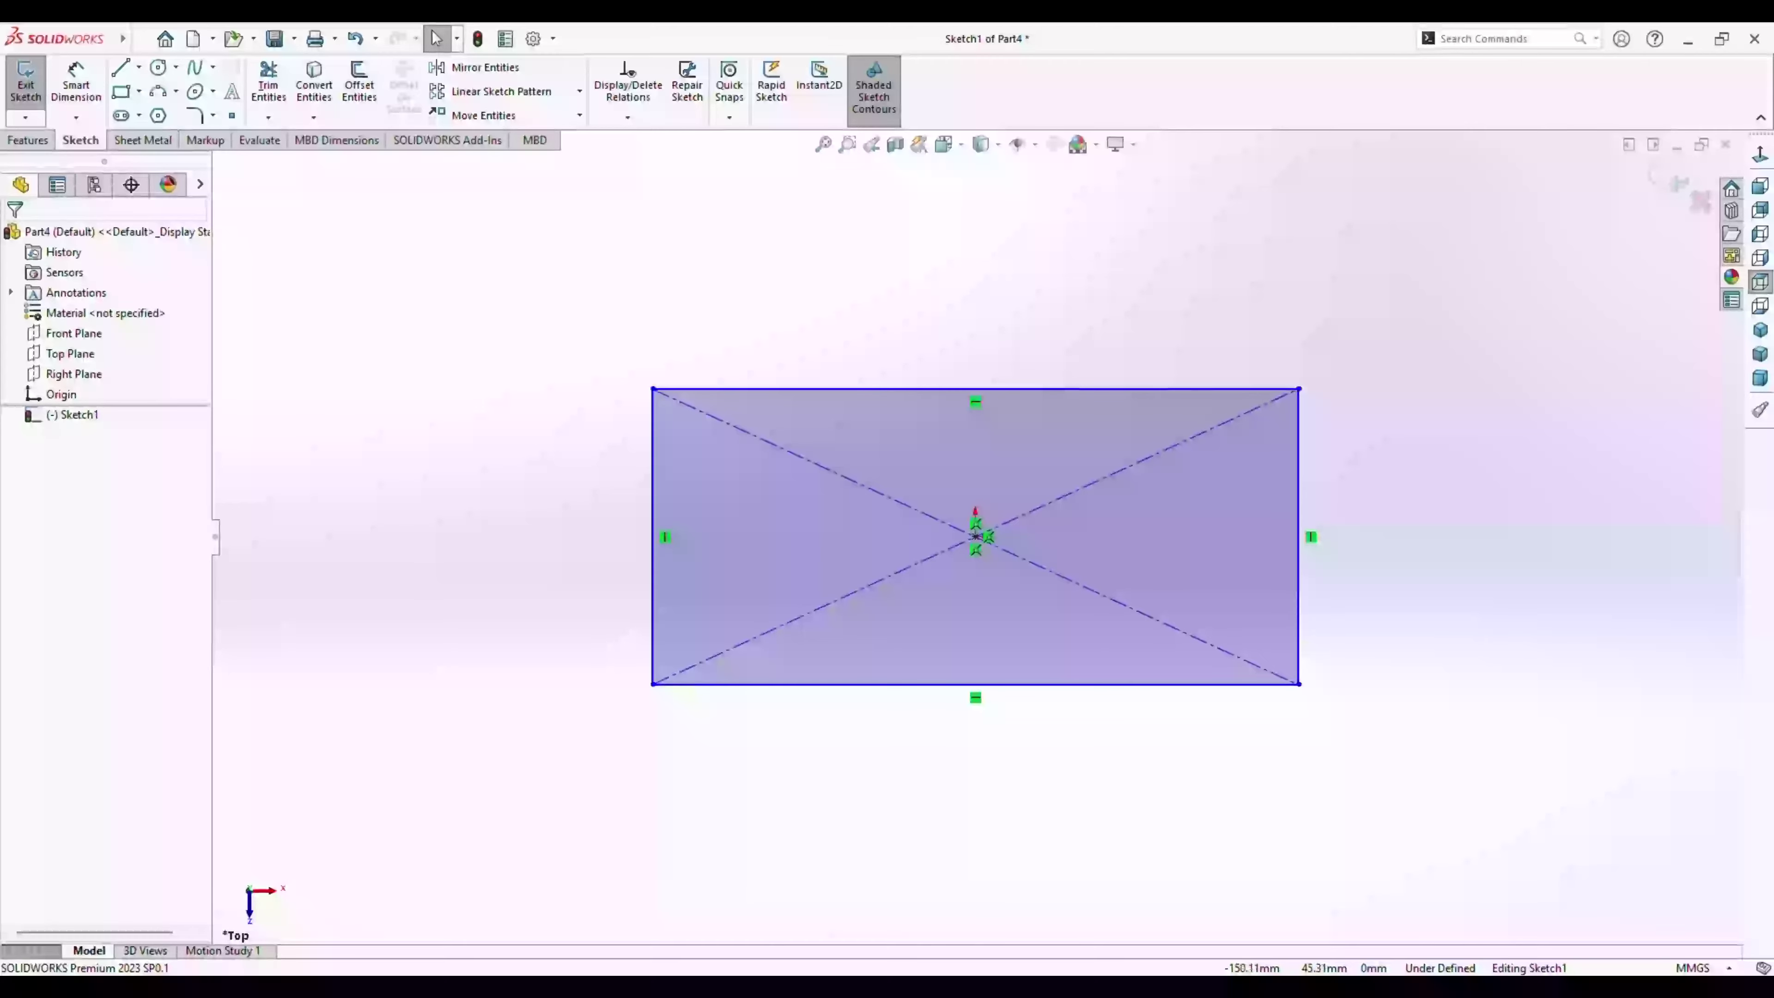
Dimension the rectangle 500 mm wide and 200 mm tall.
left_click(75, 81)
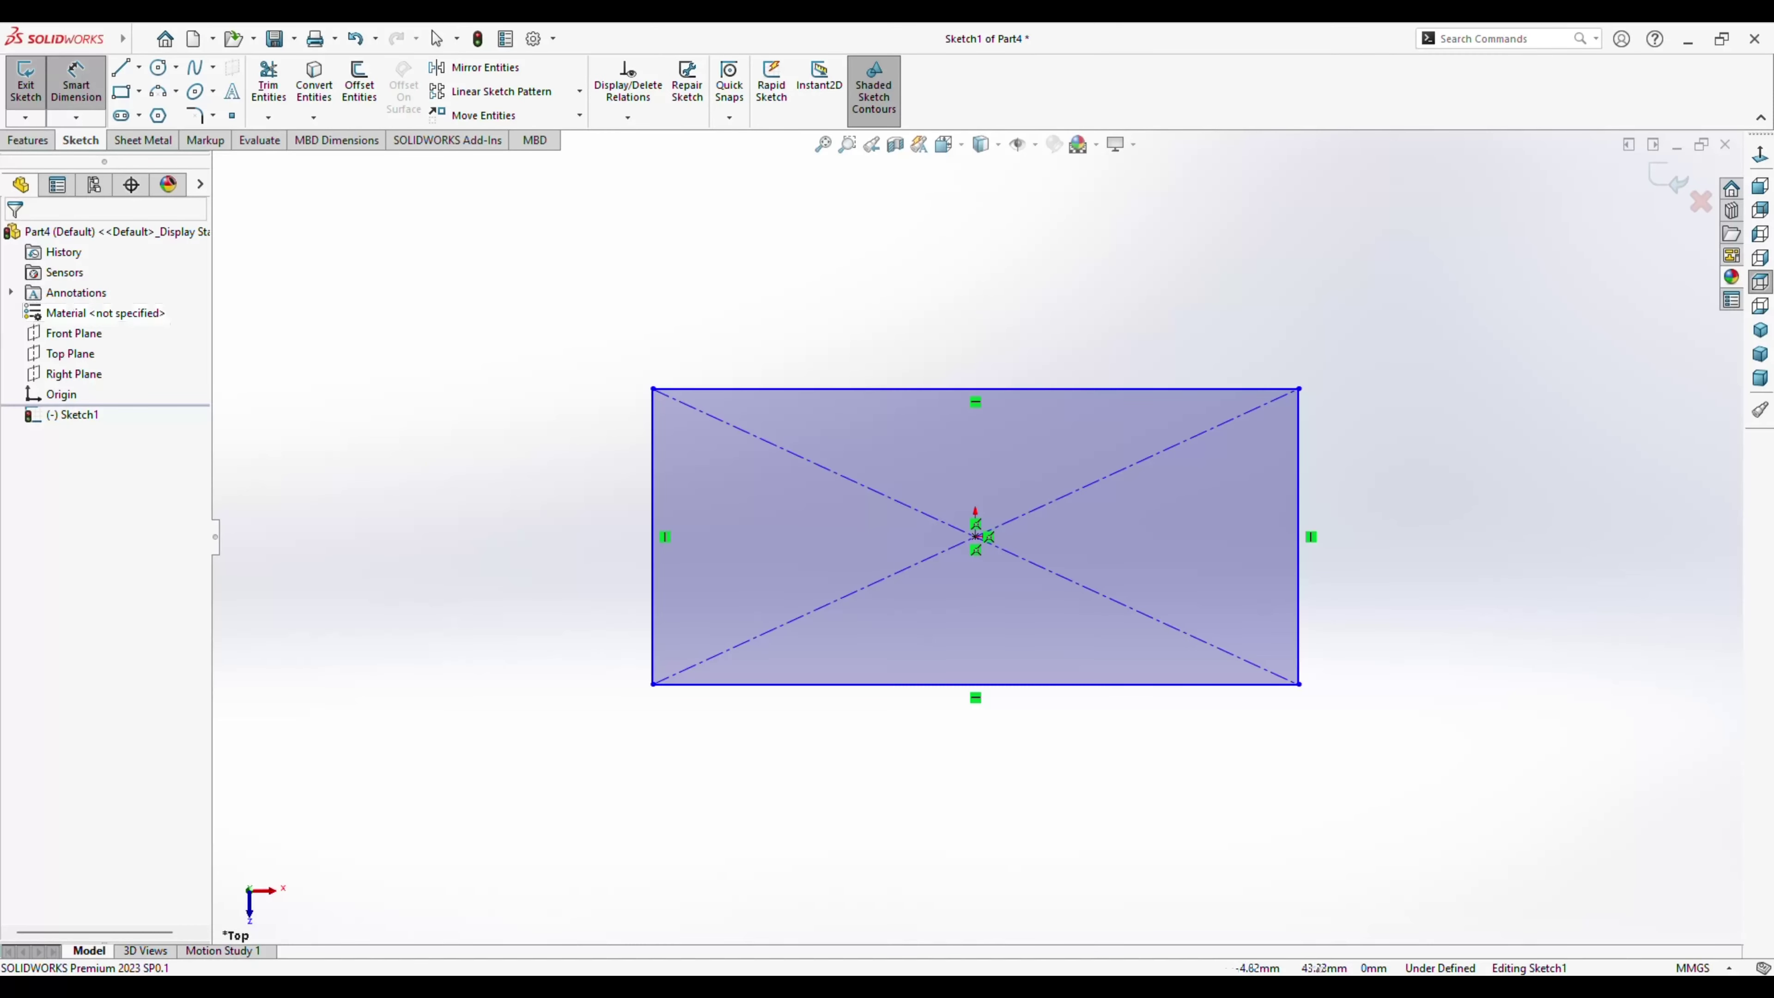
left_click(908, 684)
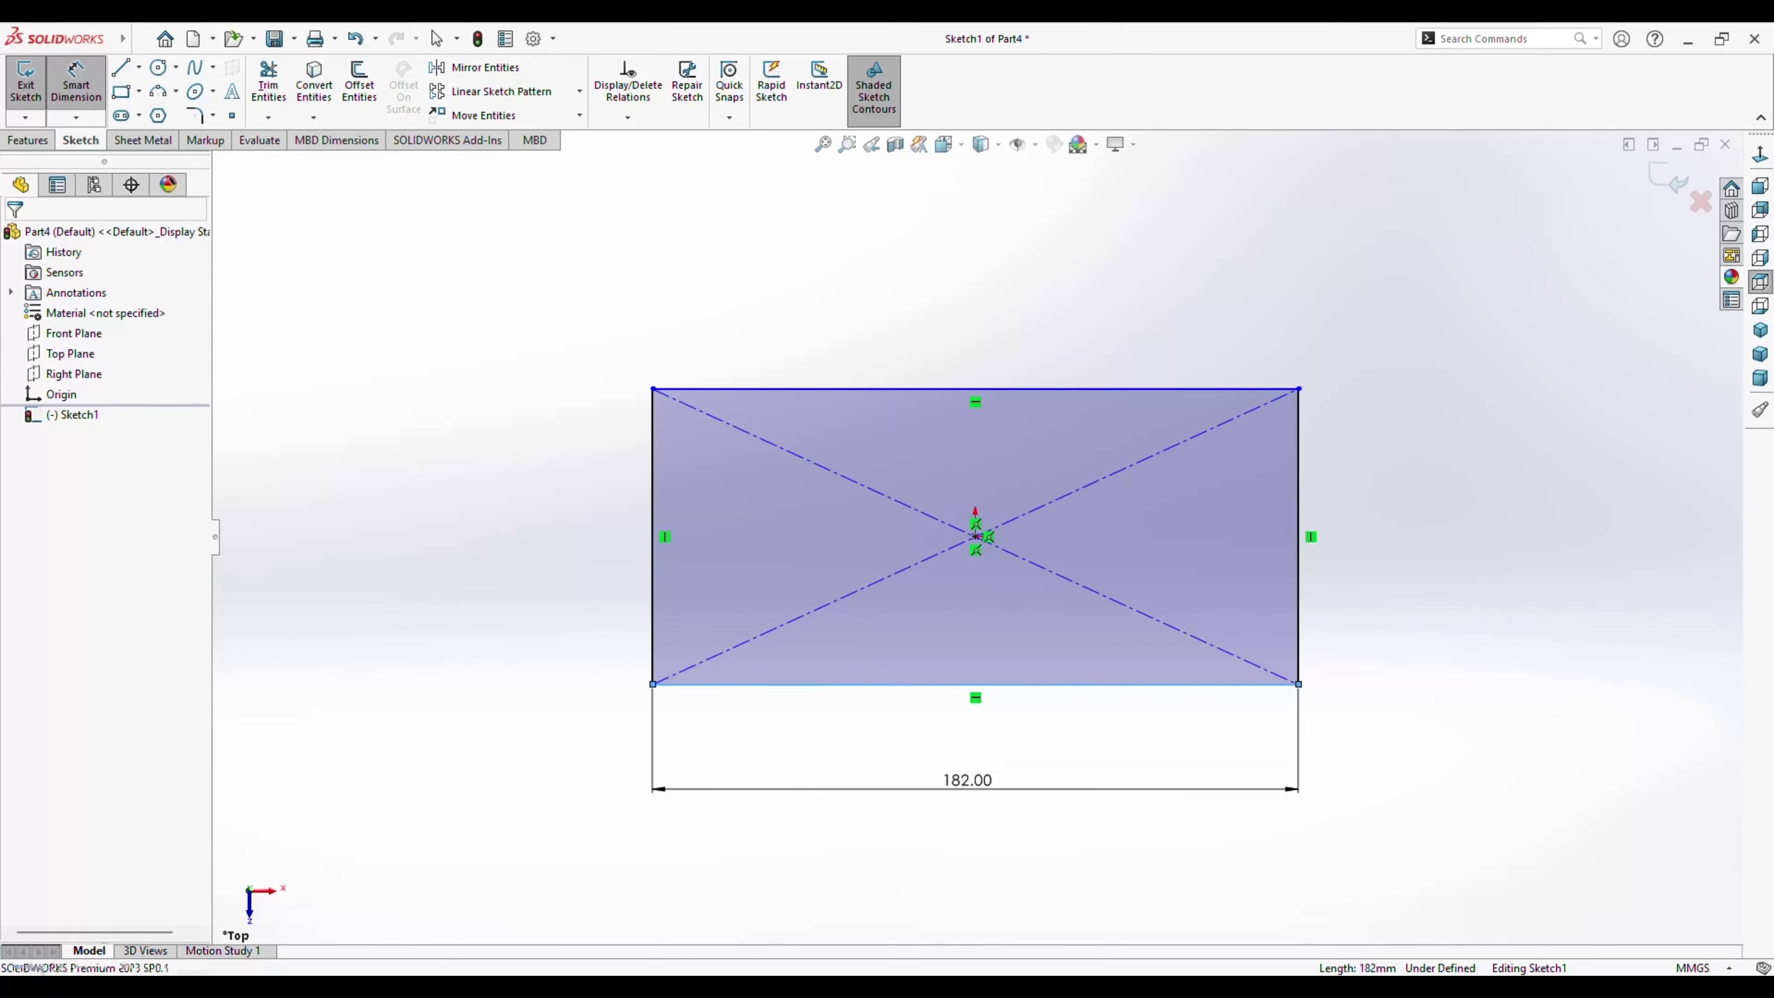
left_click(968, 787)
type("500")
key("Return")
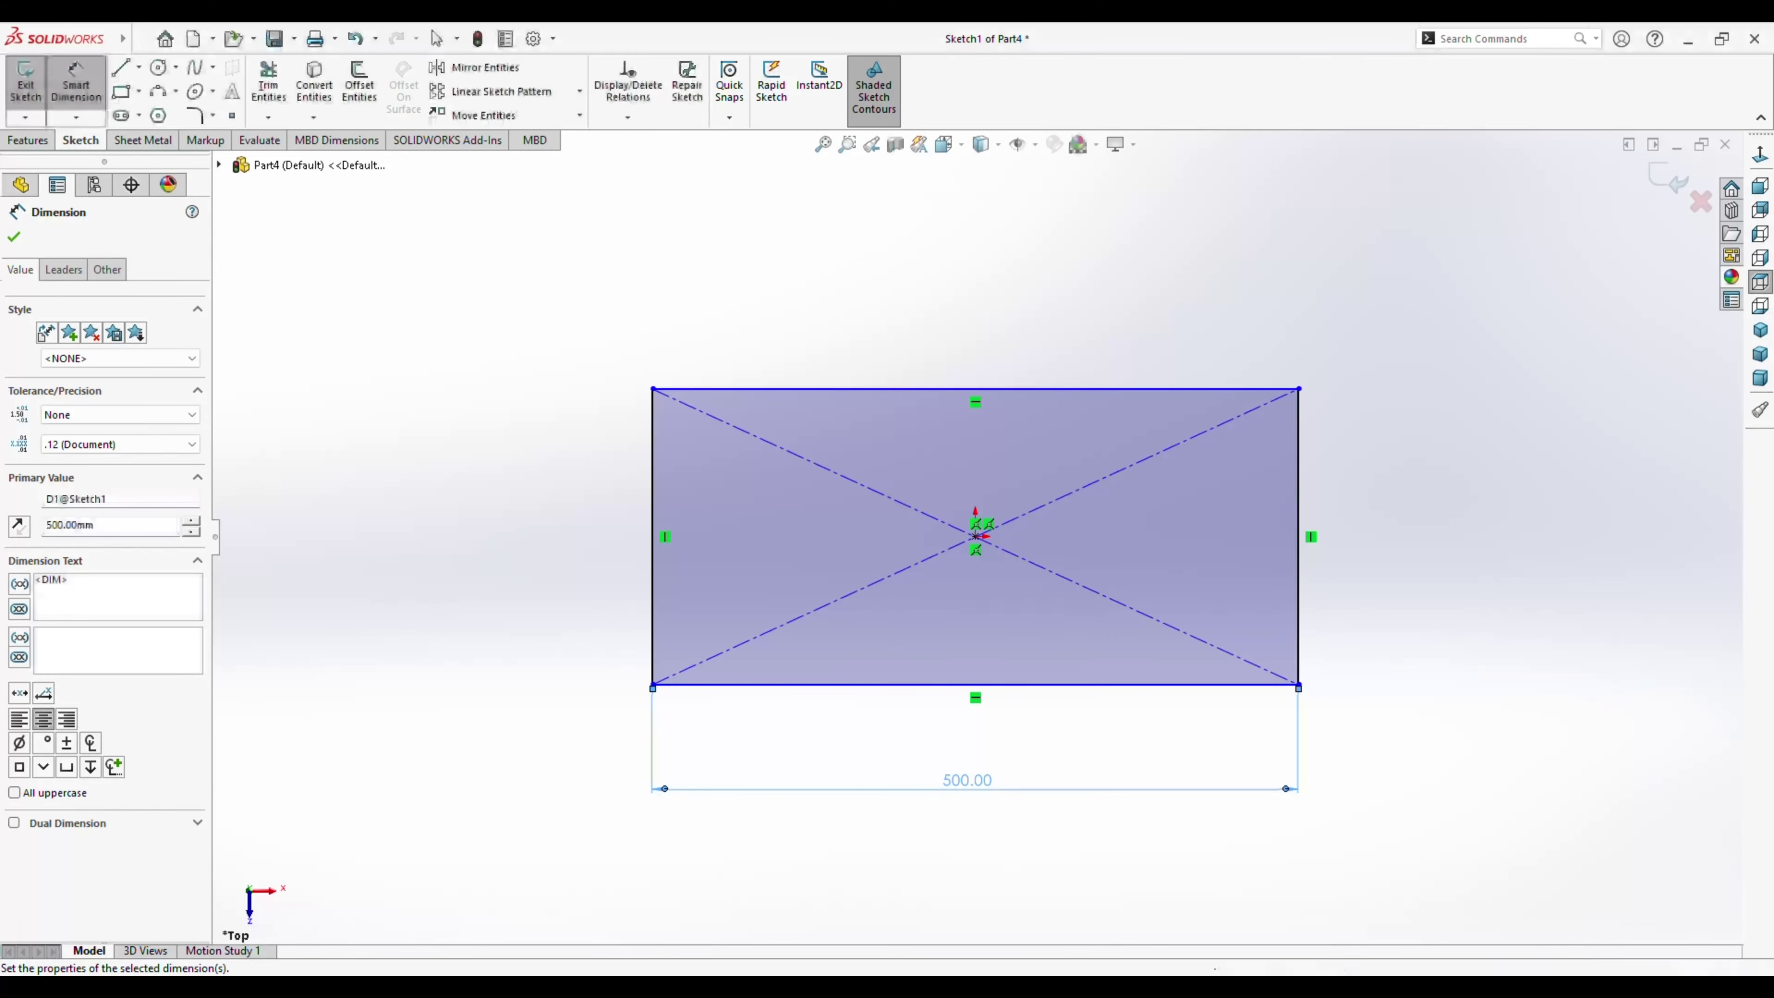
left_click(653, 537)
left_click(541, 579)
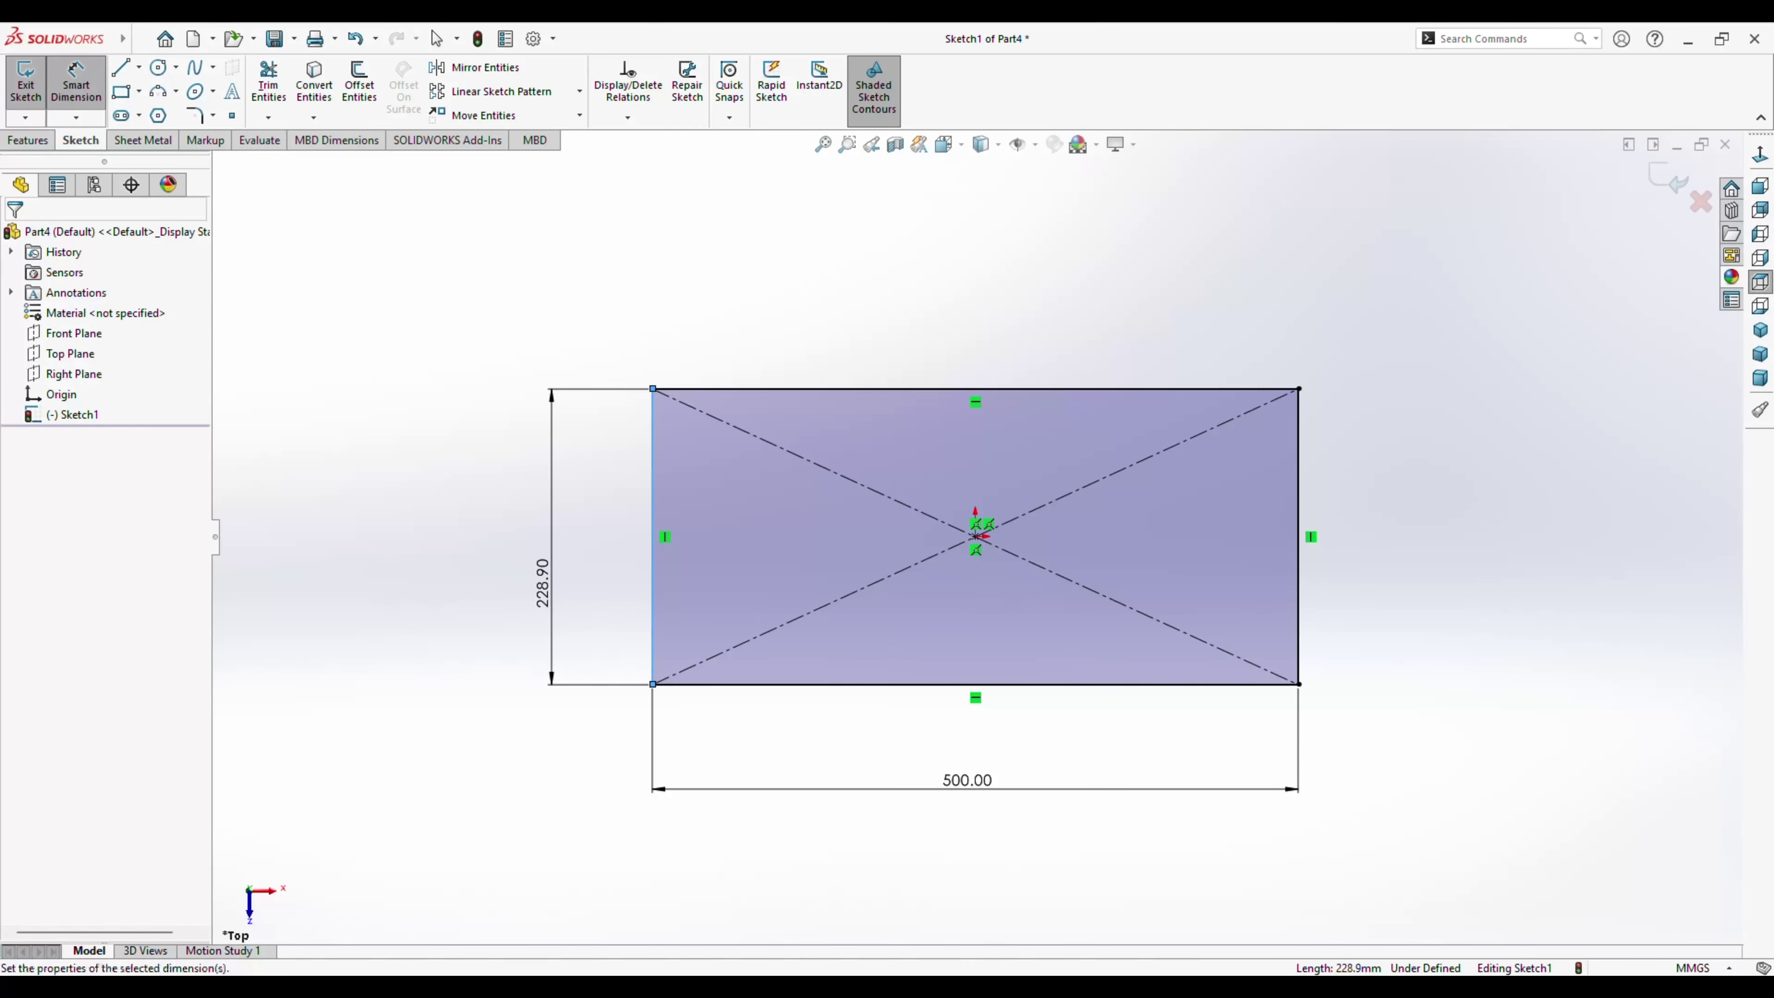
type("200")
key("Return")
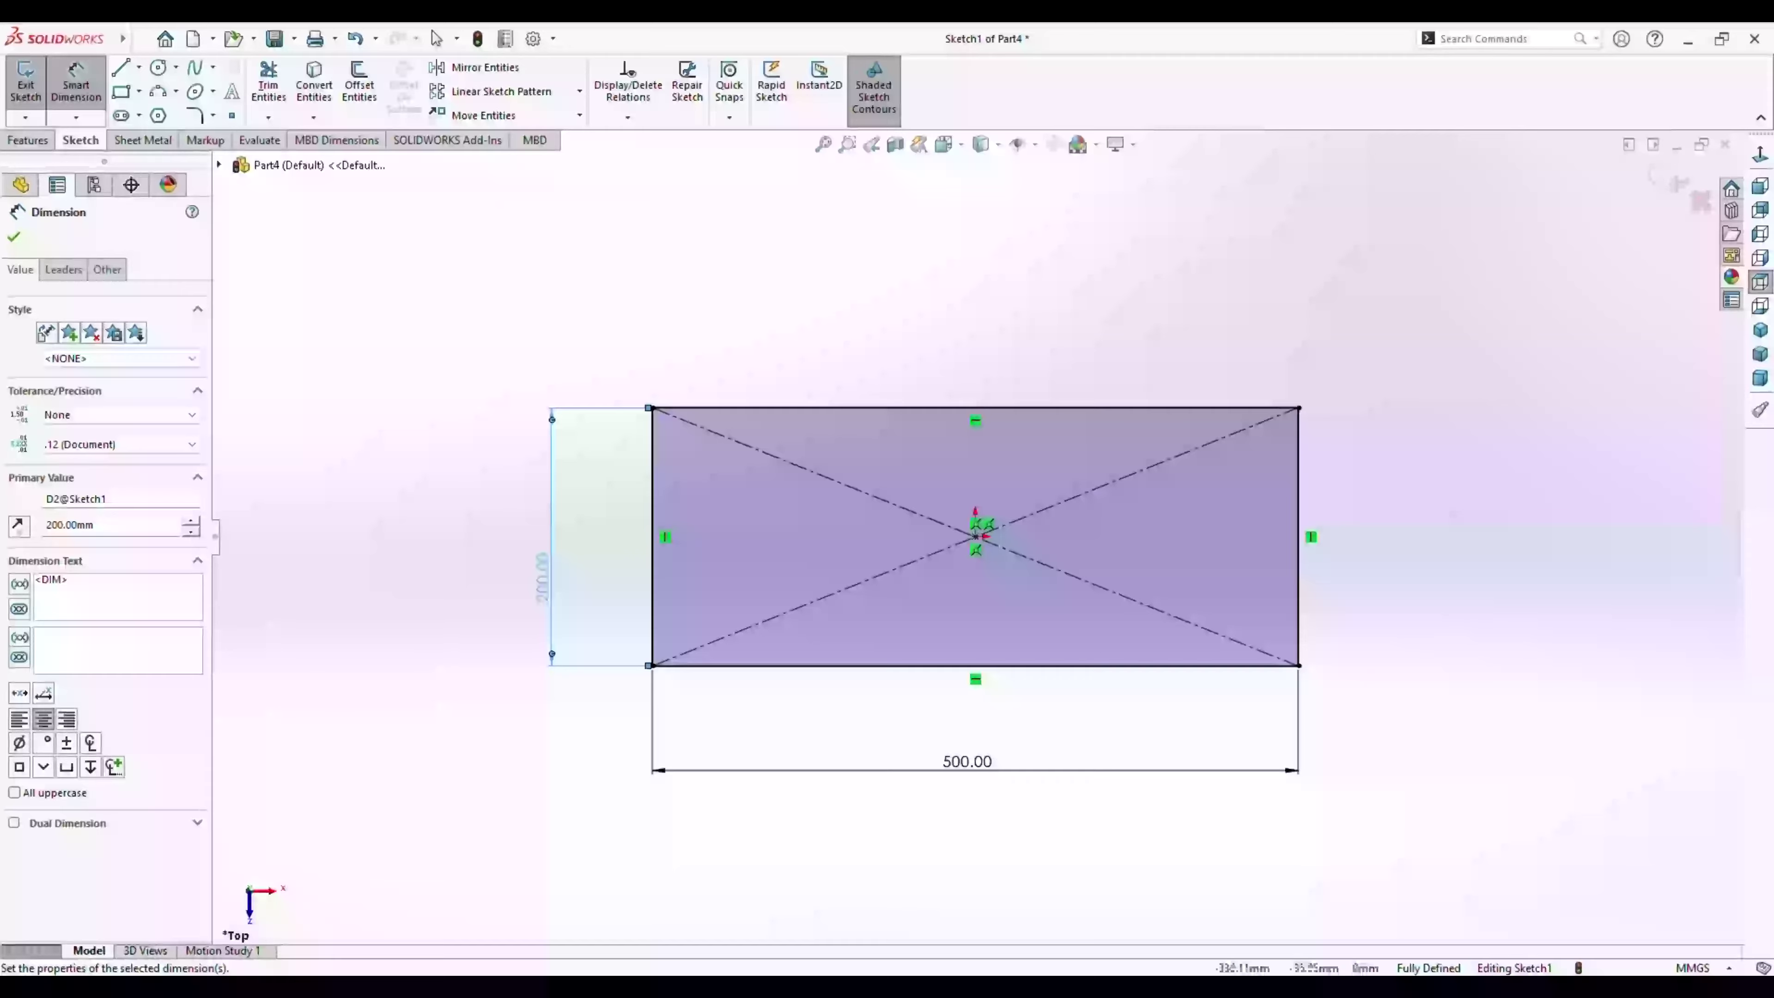
Draw a slanted-top-slanted three-line cap joining the rectangle's top corners.
left_click(120, 67)
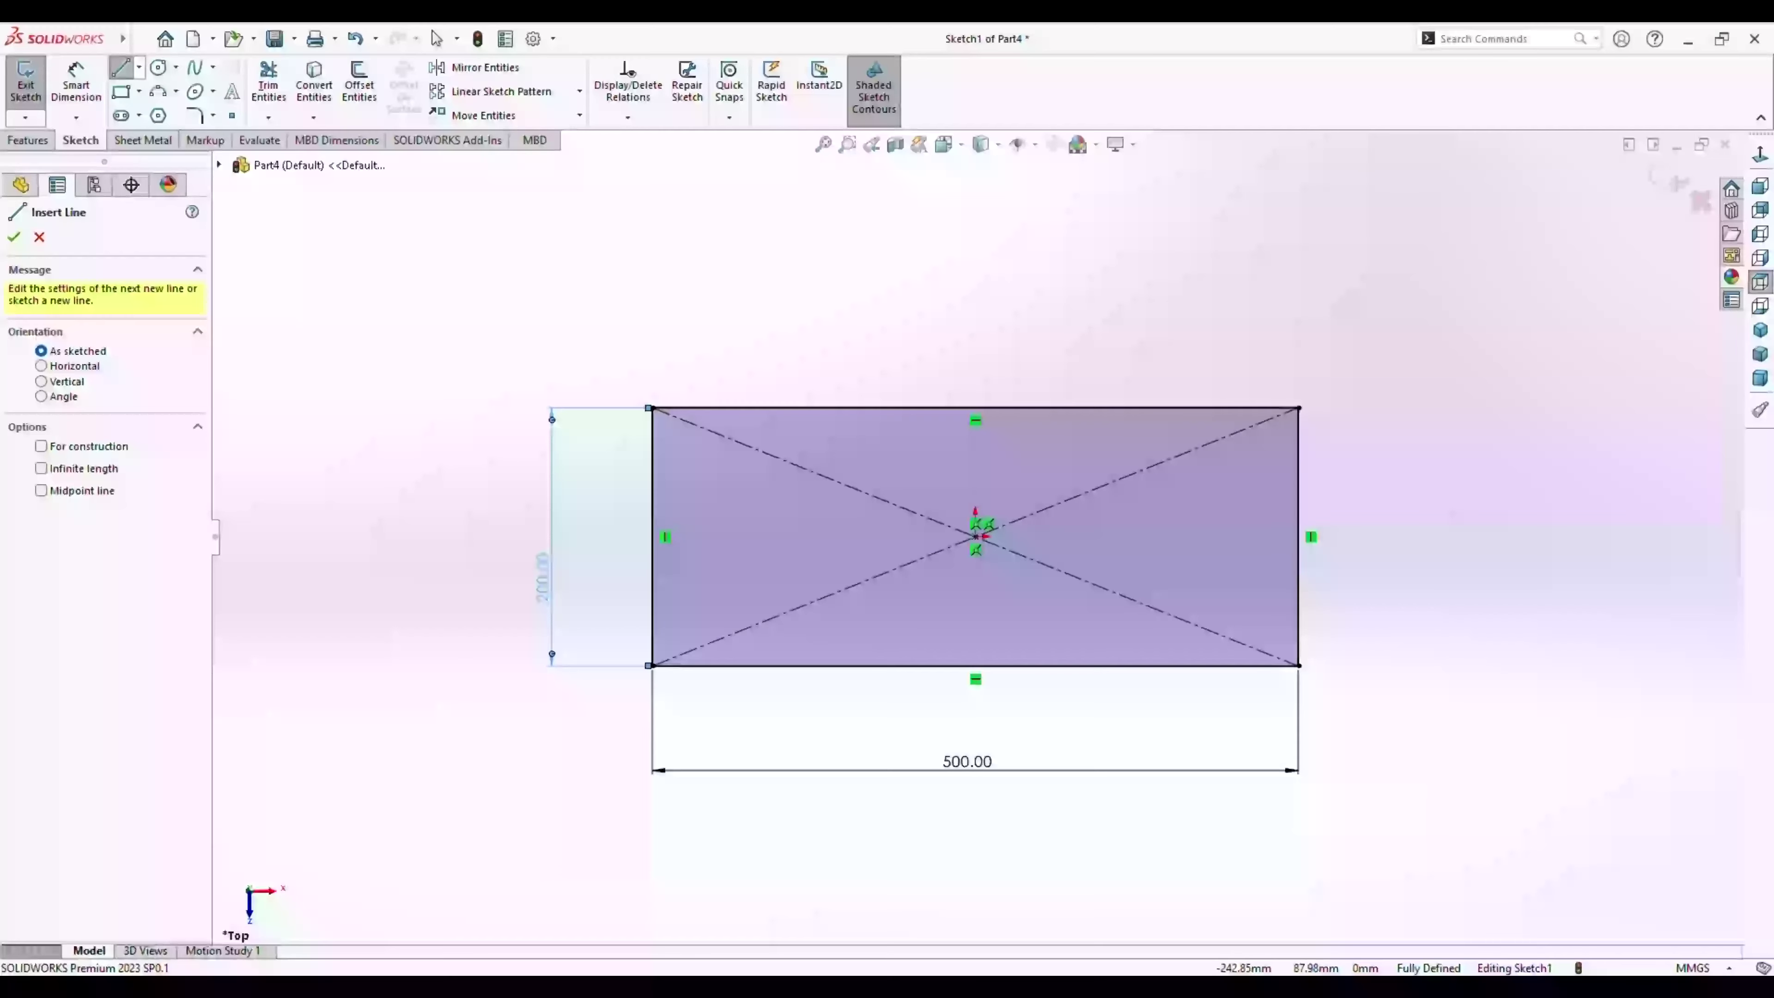
left_click(652, 407)
left_click(707, 352)
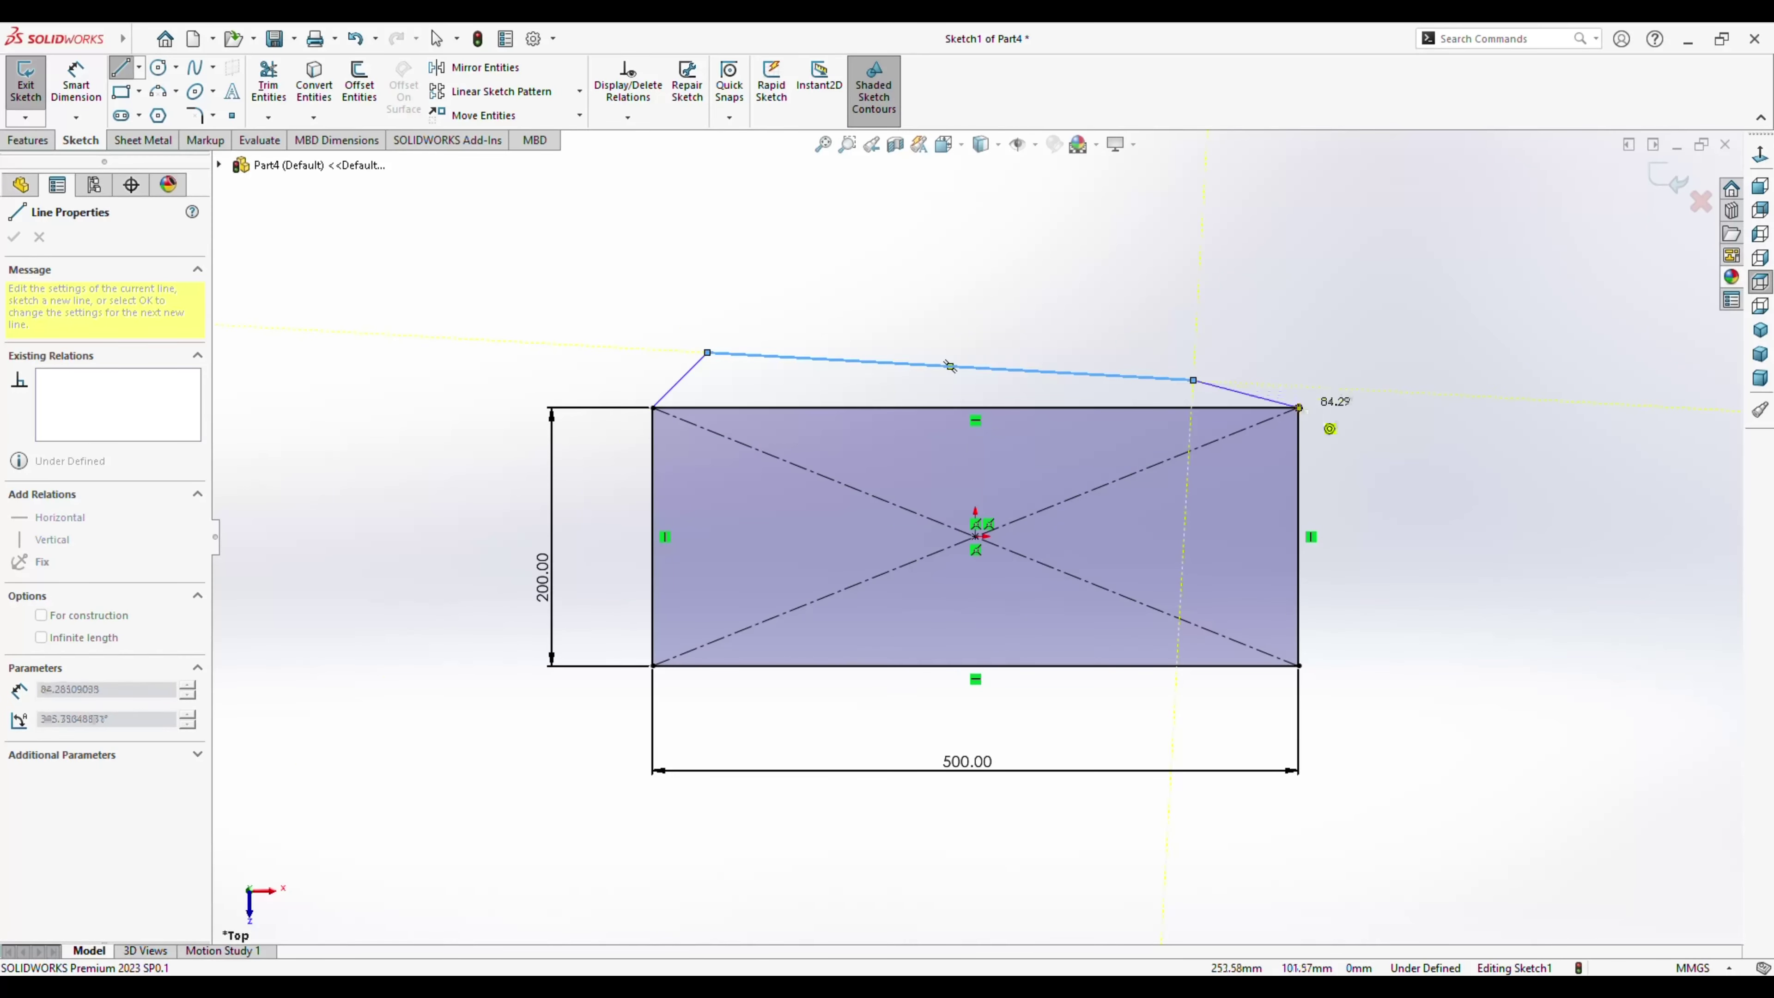
left_click(1193, 379)
left_click(1298, 407)
key("Escape")
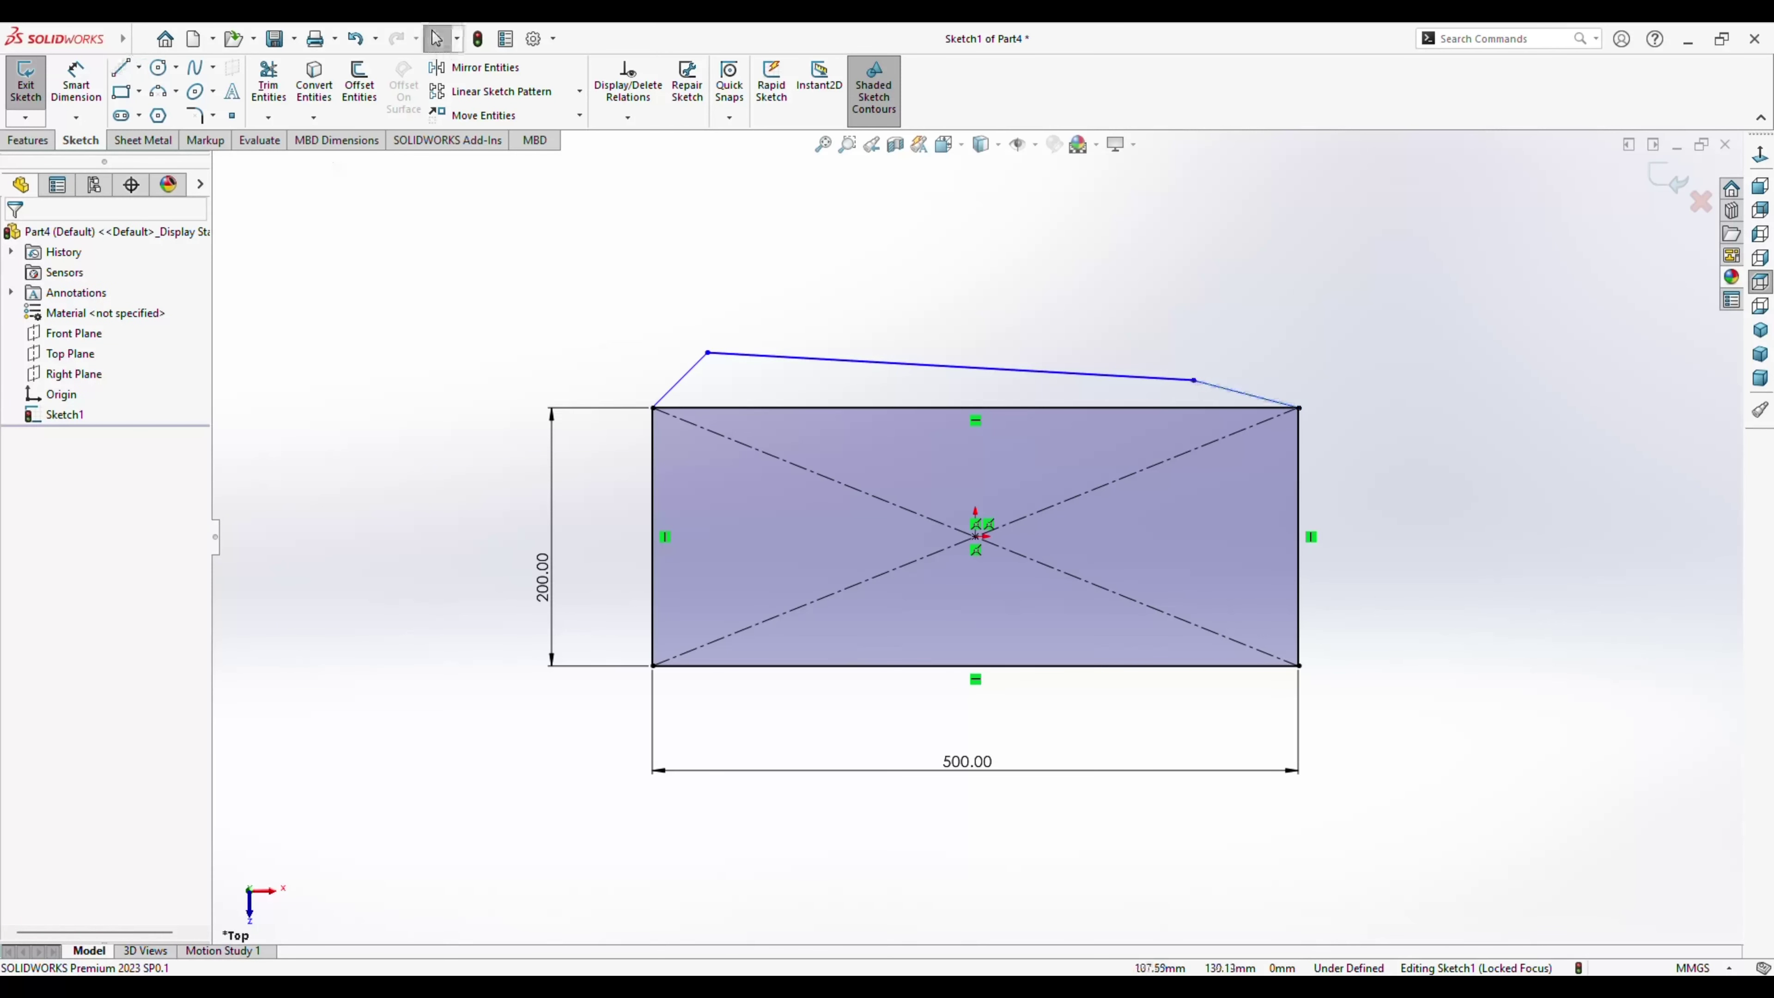
Make the cap's top line horizontal and start an angle dimension on the left slope.
left_click(950, 366)
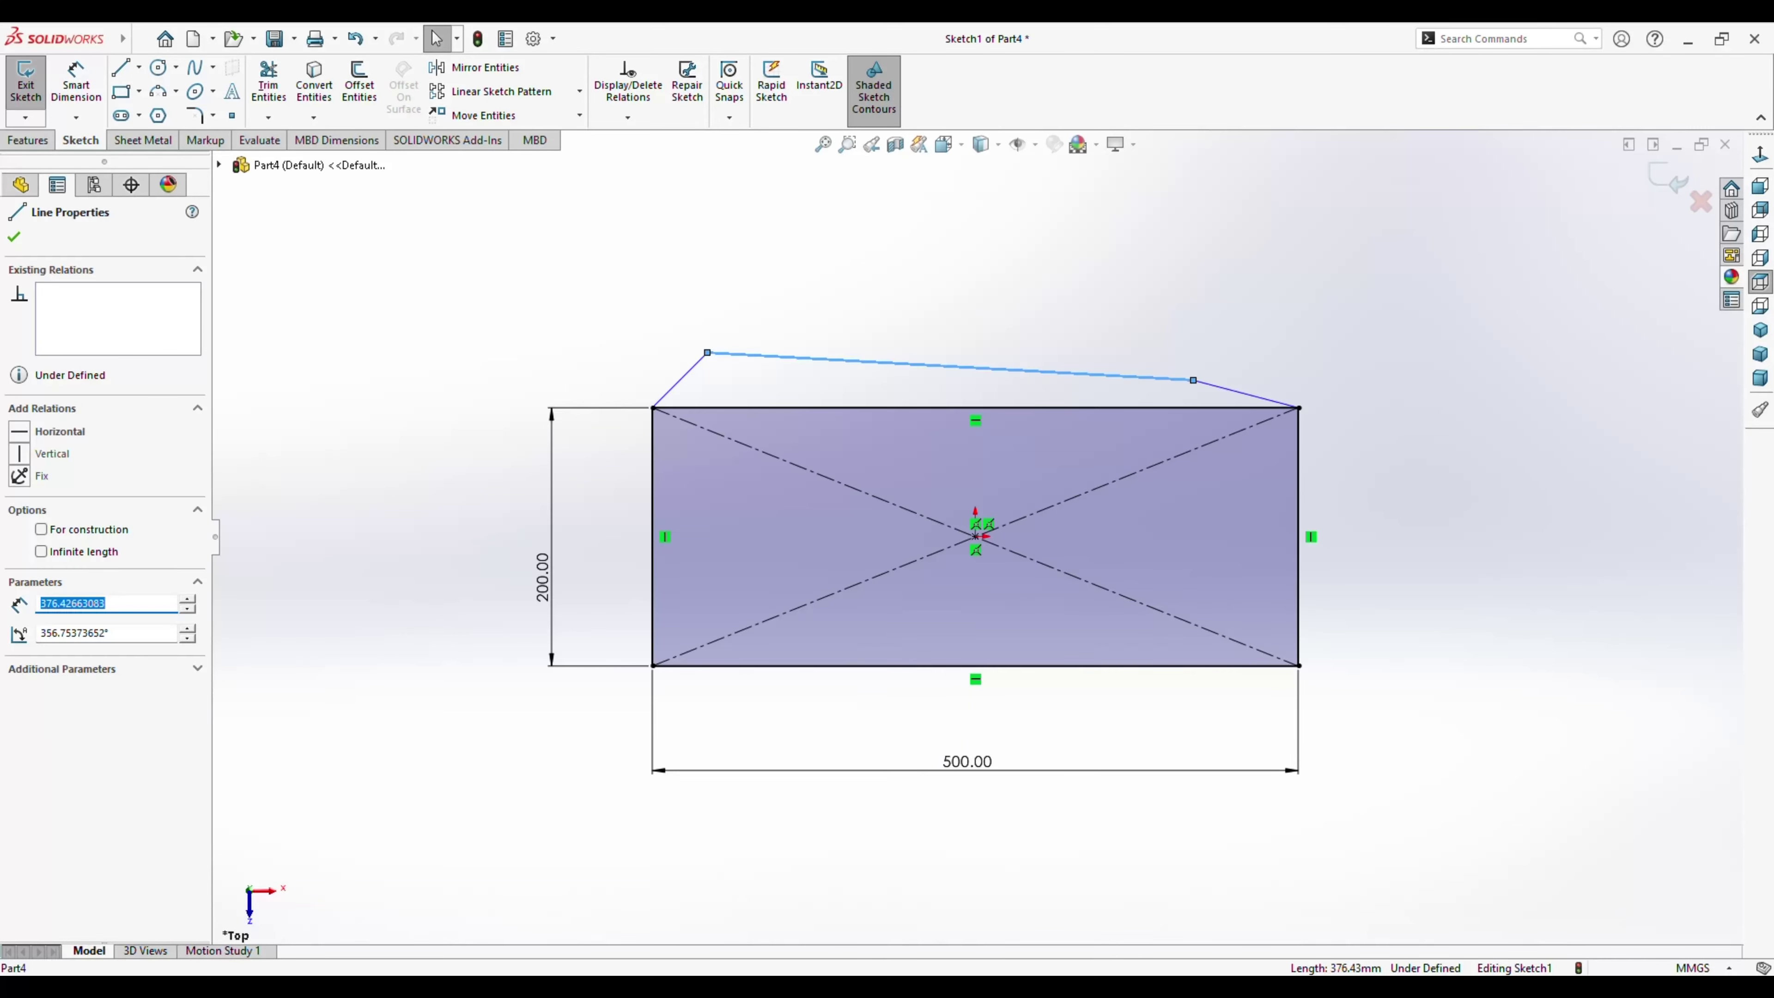
left_click(56, 431)
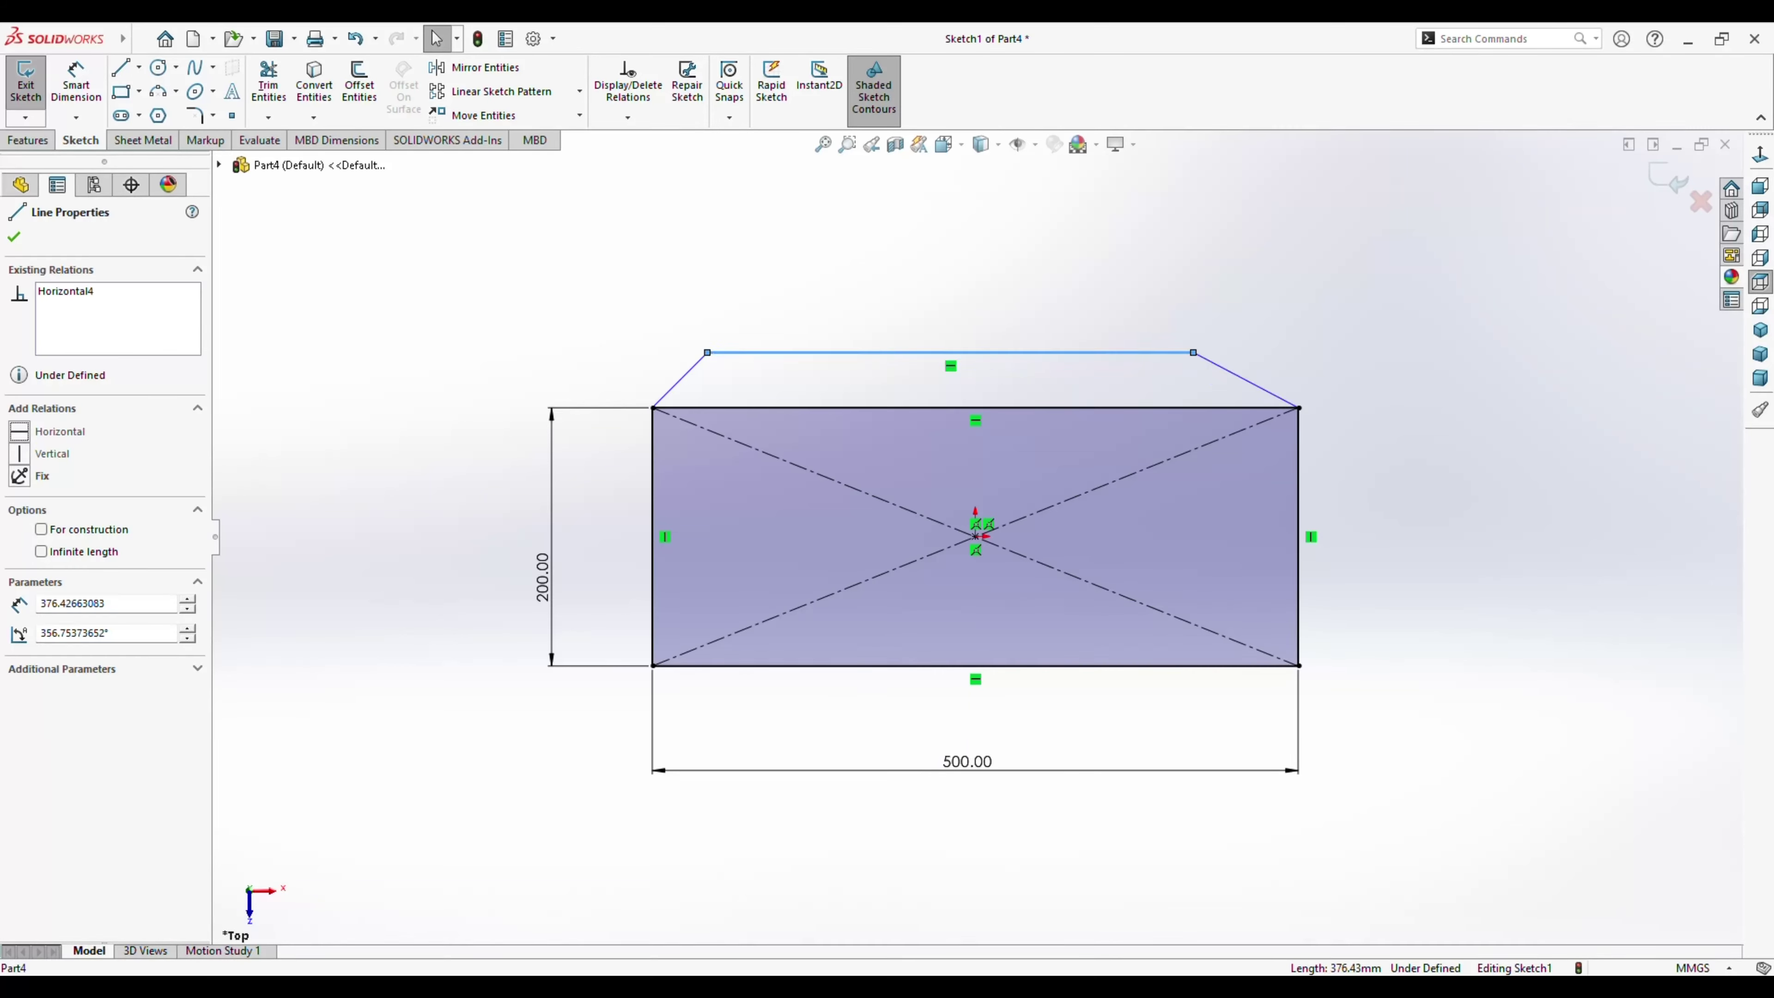
left_click(679, 379)
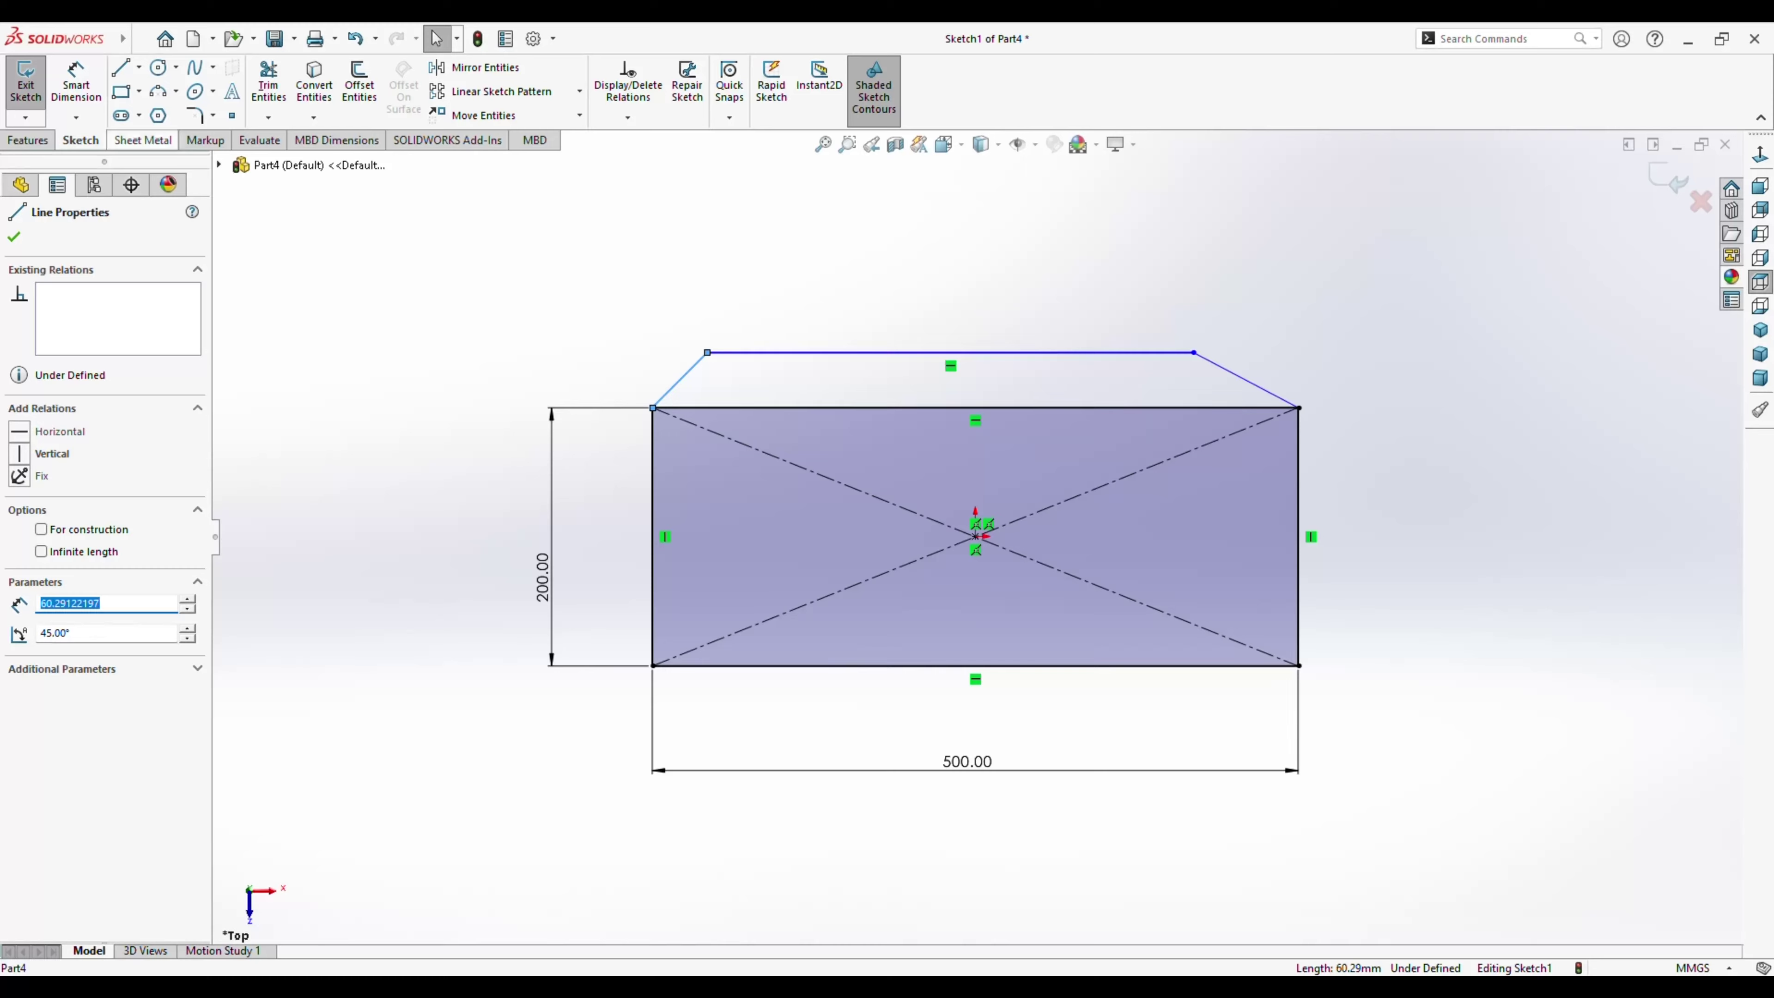
left_click(75, 81)
left_click(680, 379)
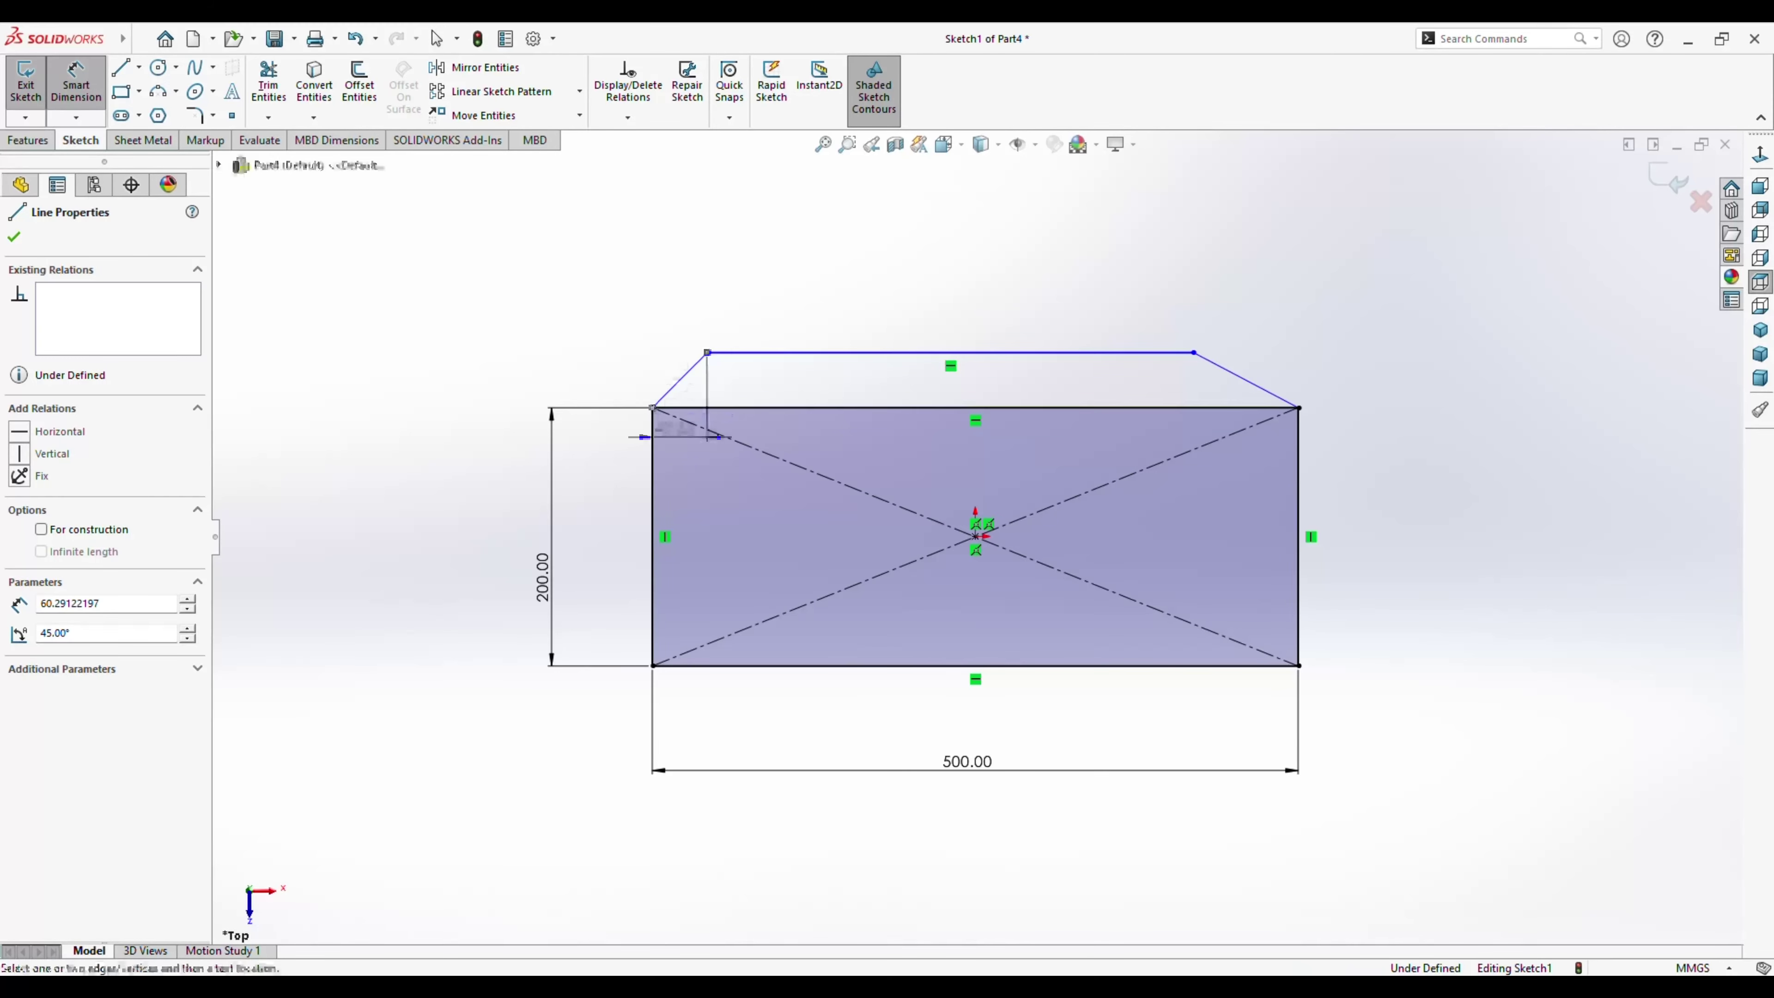
left_click(652, 503)
Set both cap slopes to 135° from the rectangle's sides.
left_click(691, 454)
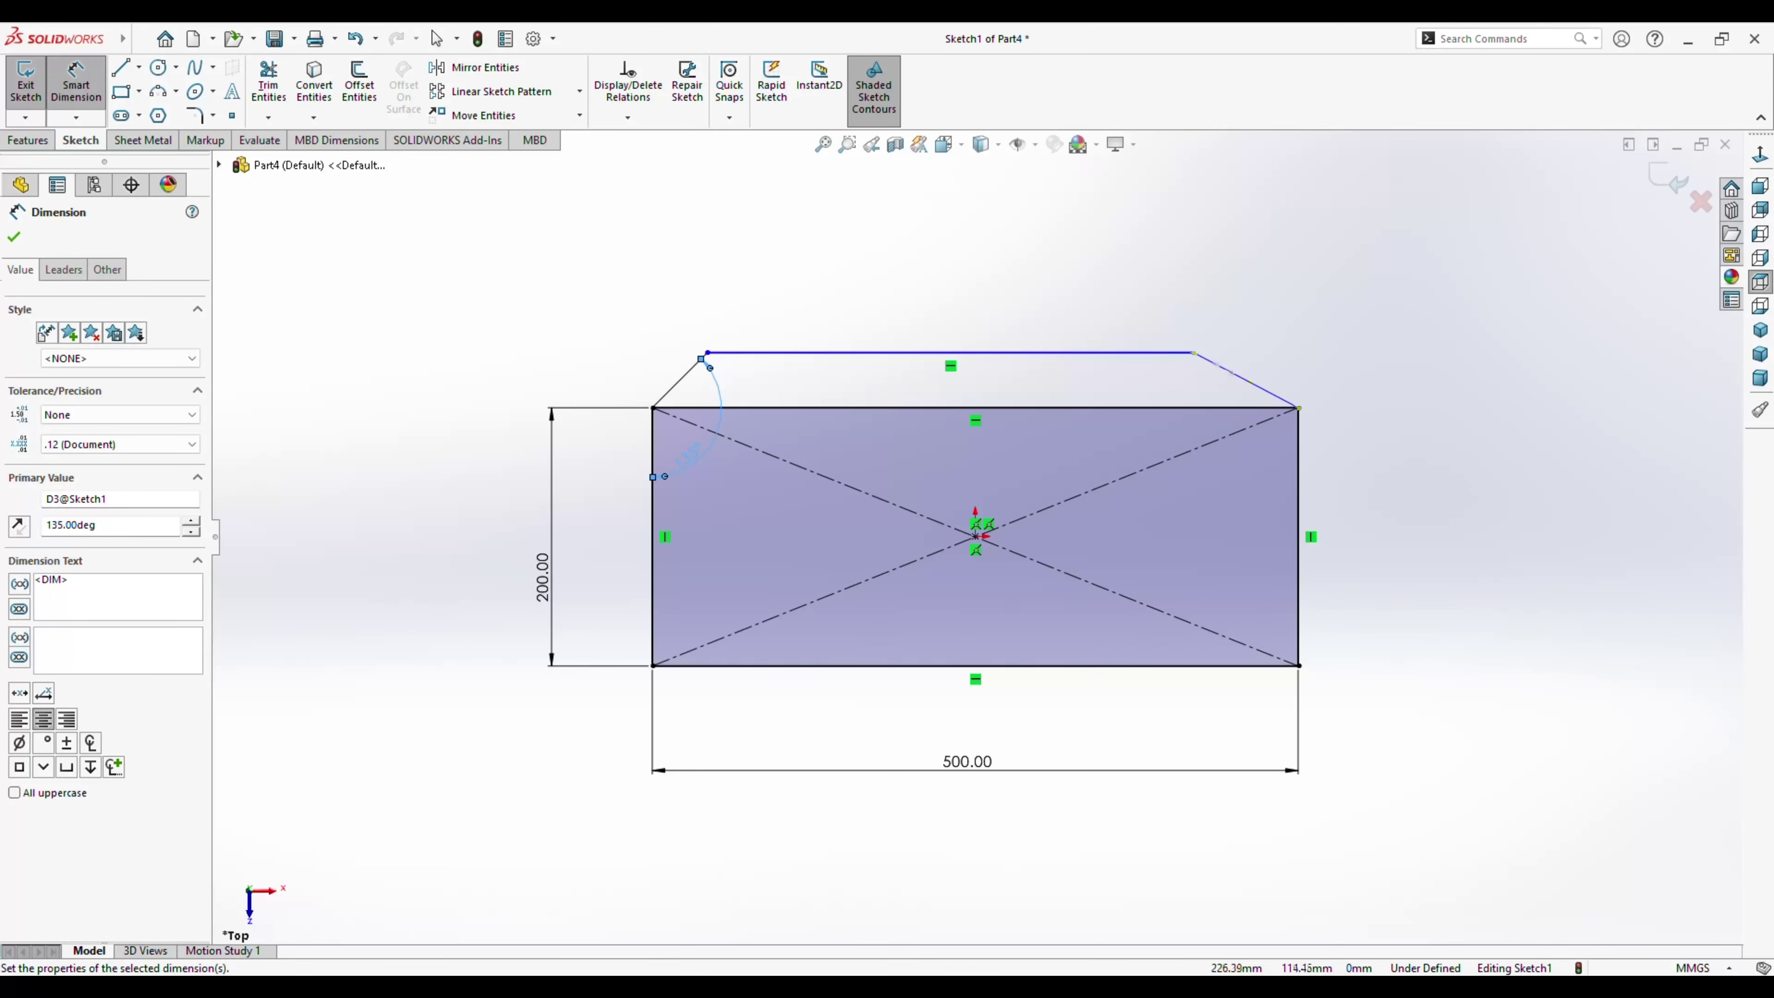
left_click(1245, 380)
left_click(1298, 490)
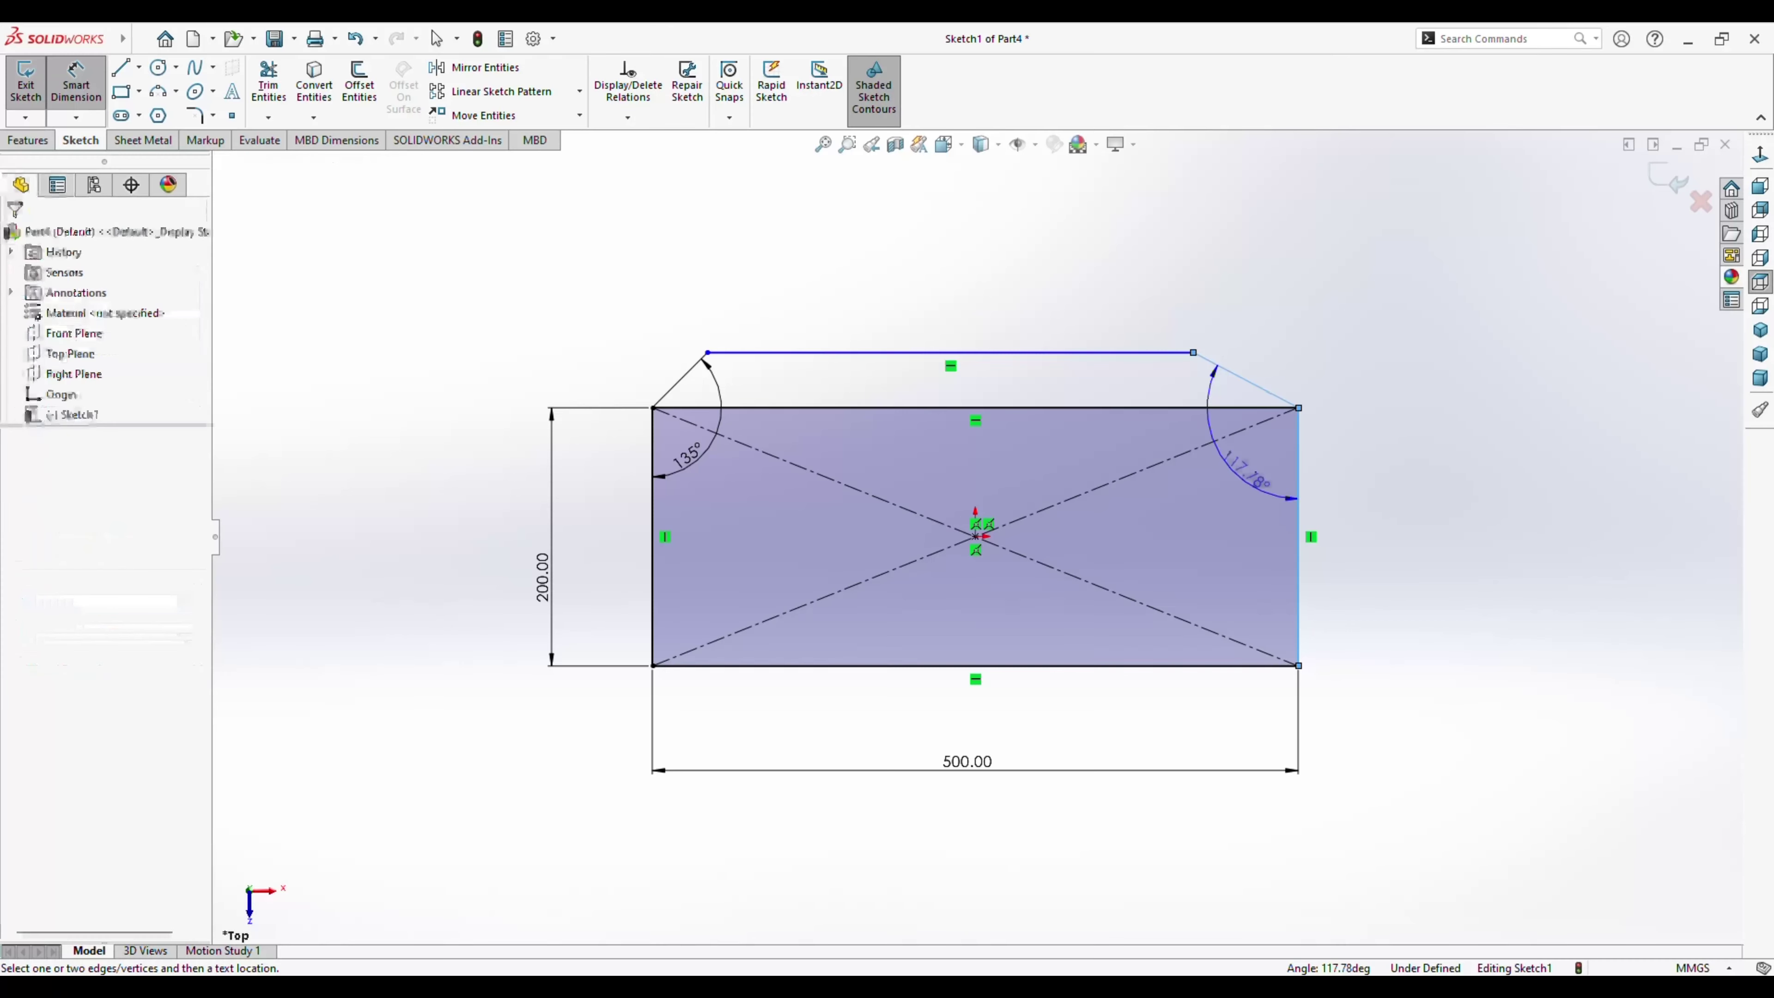
left_click(1250, 475)
type("135")
key("Return")
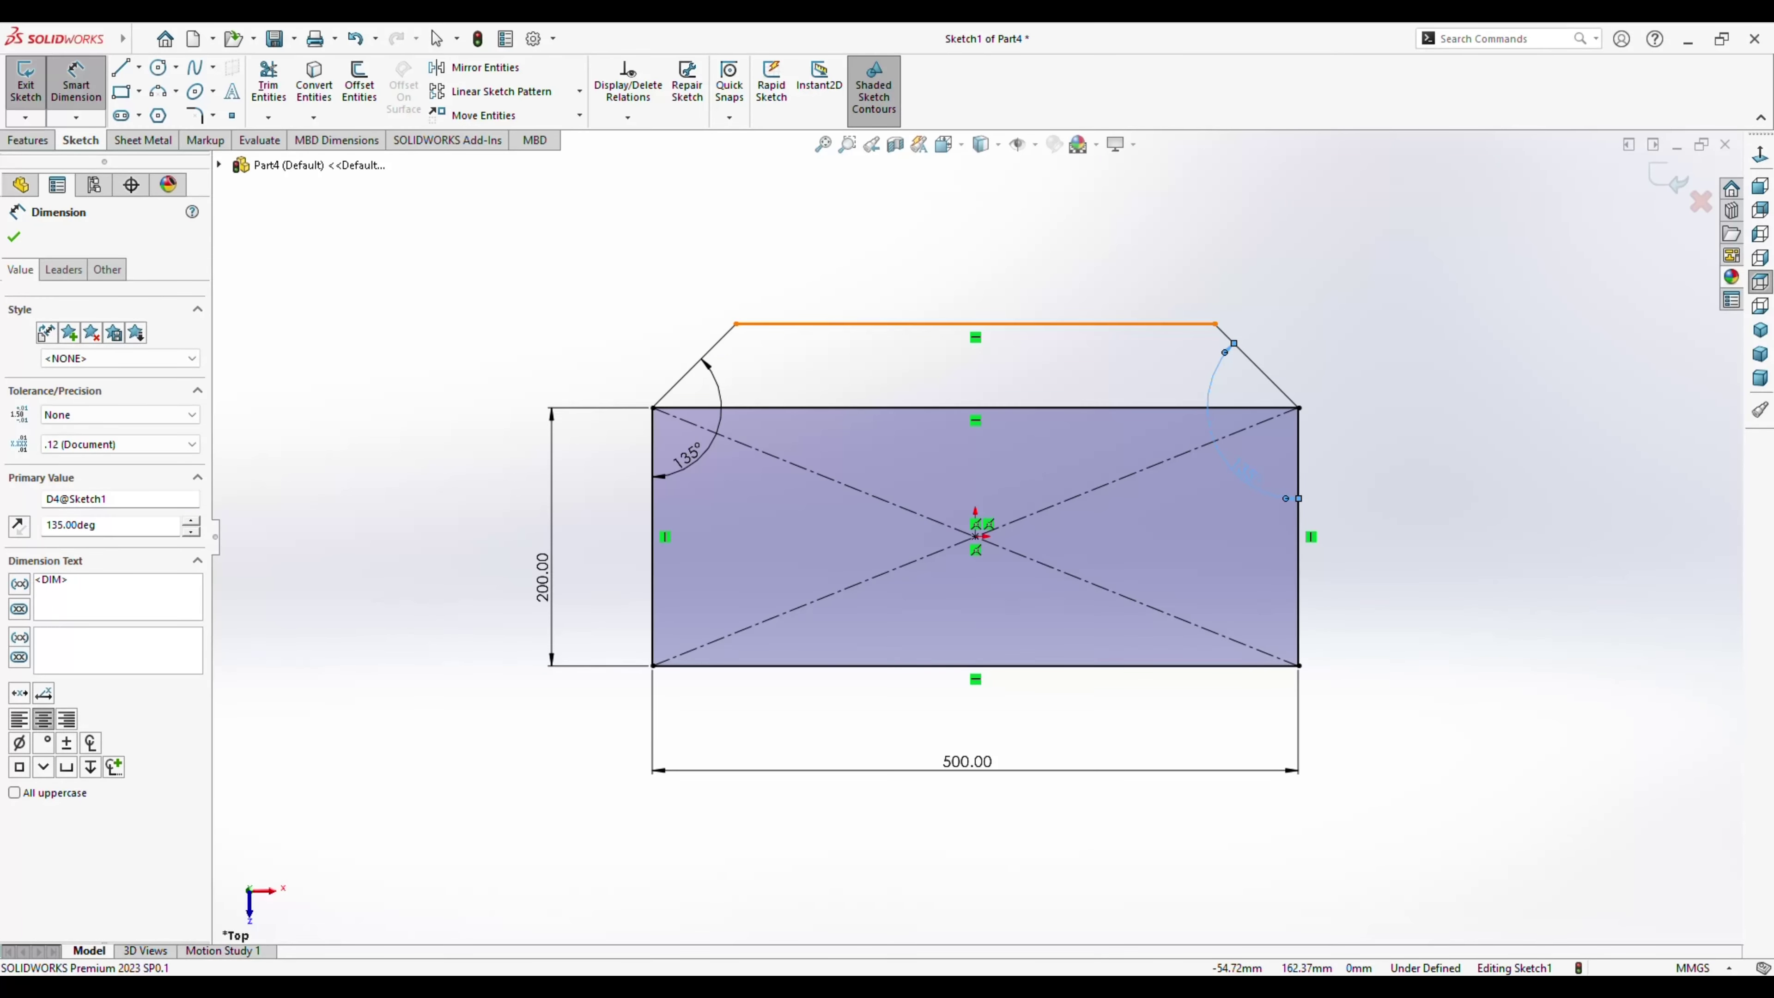
Add a 380 mm top-line length dimension, then delete it.
left_click(905, 324)
left_click(907, 246)
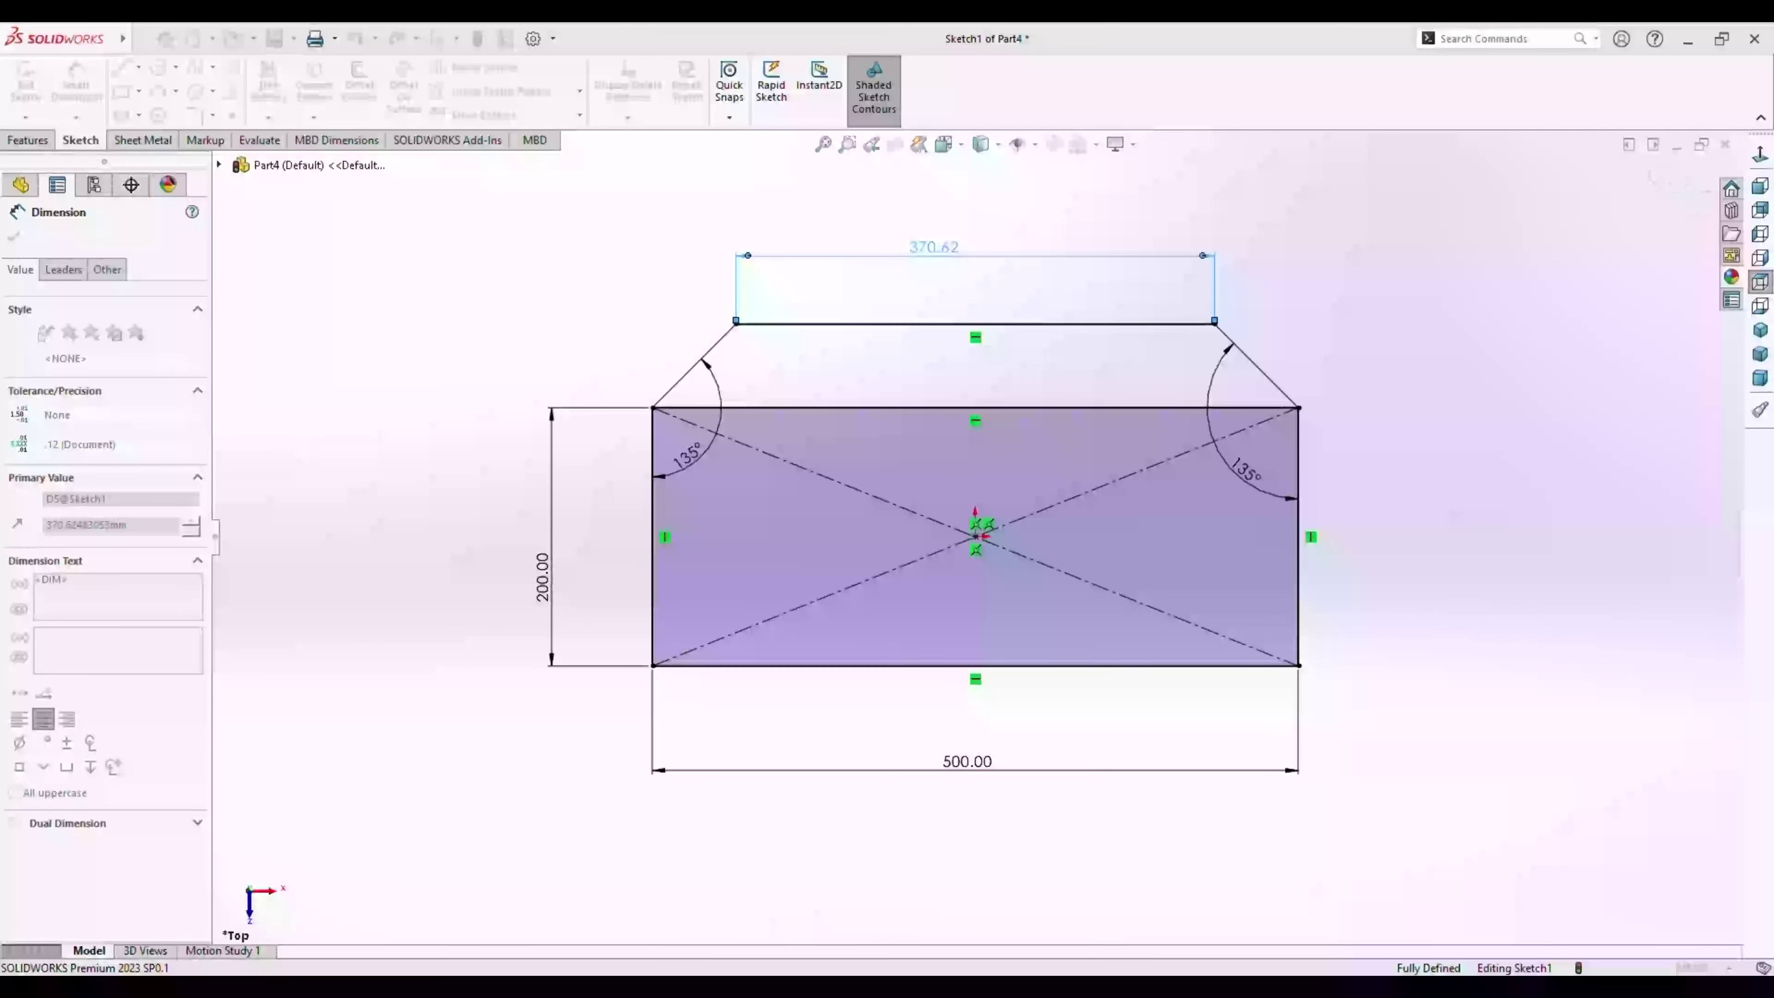
type("380")
key("Return")
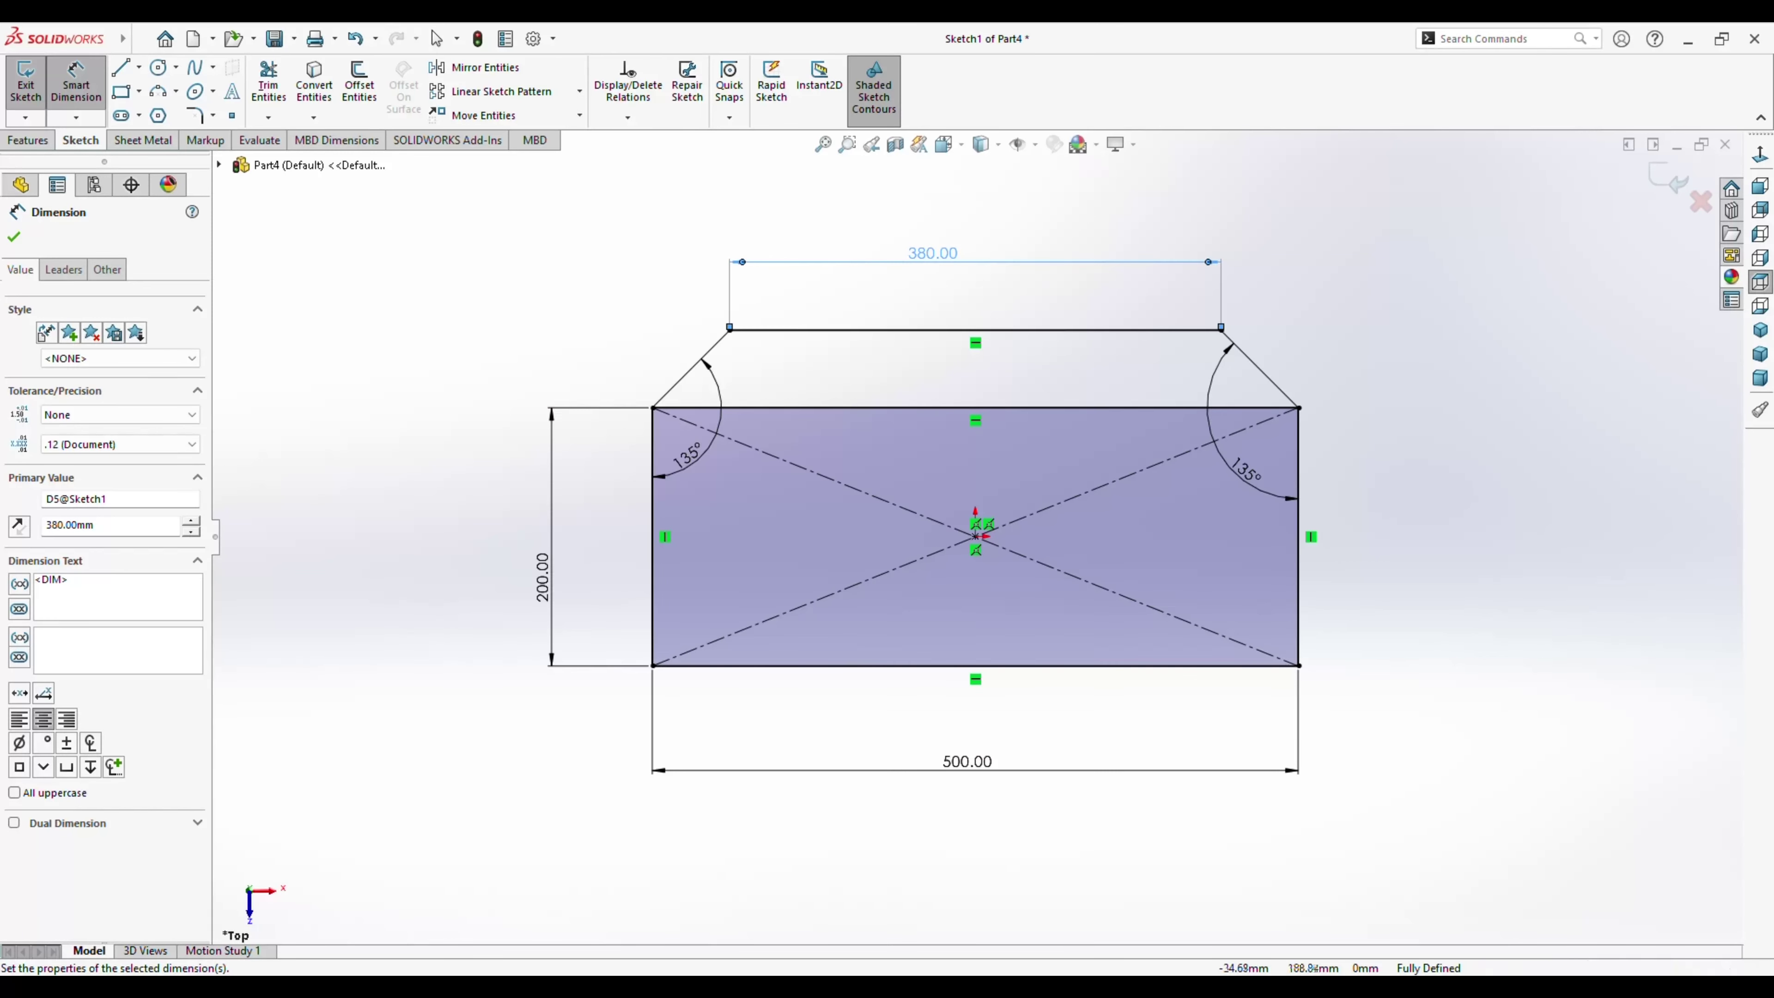
left_click_drag(924, 254, 928, 230)
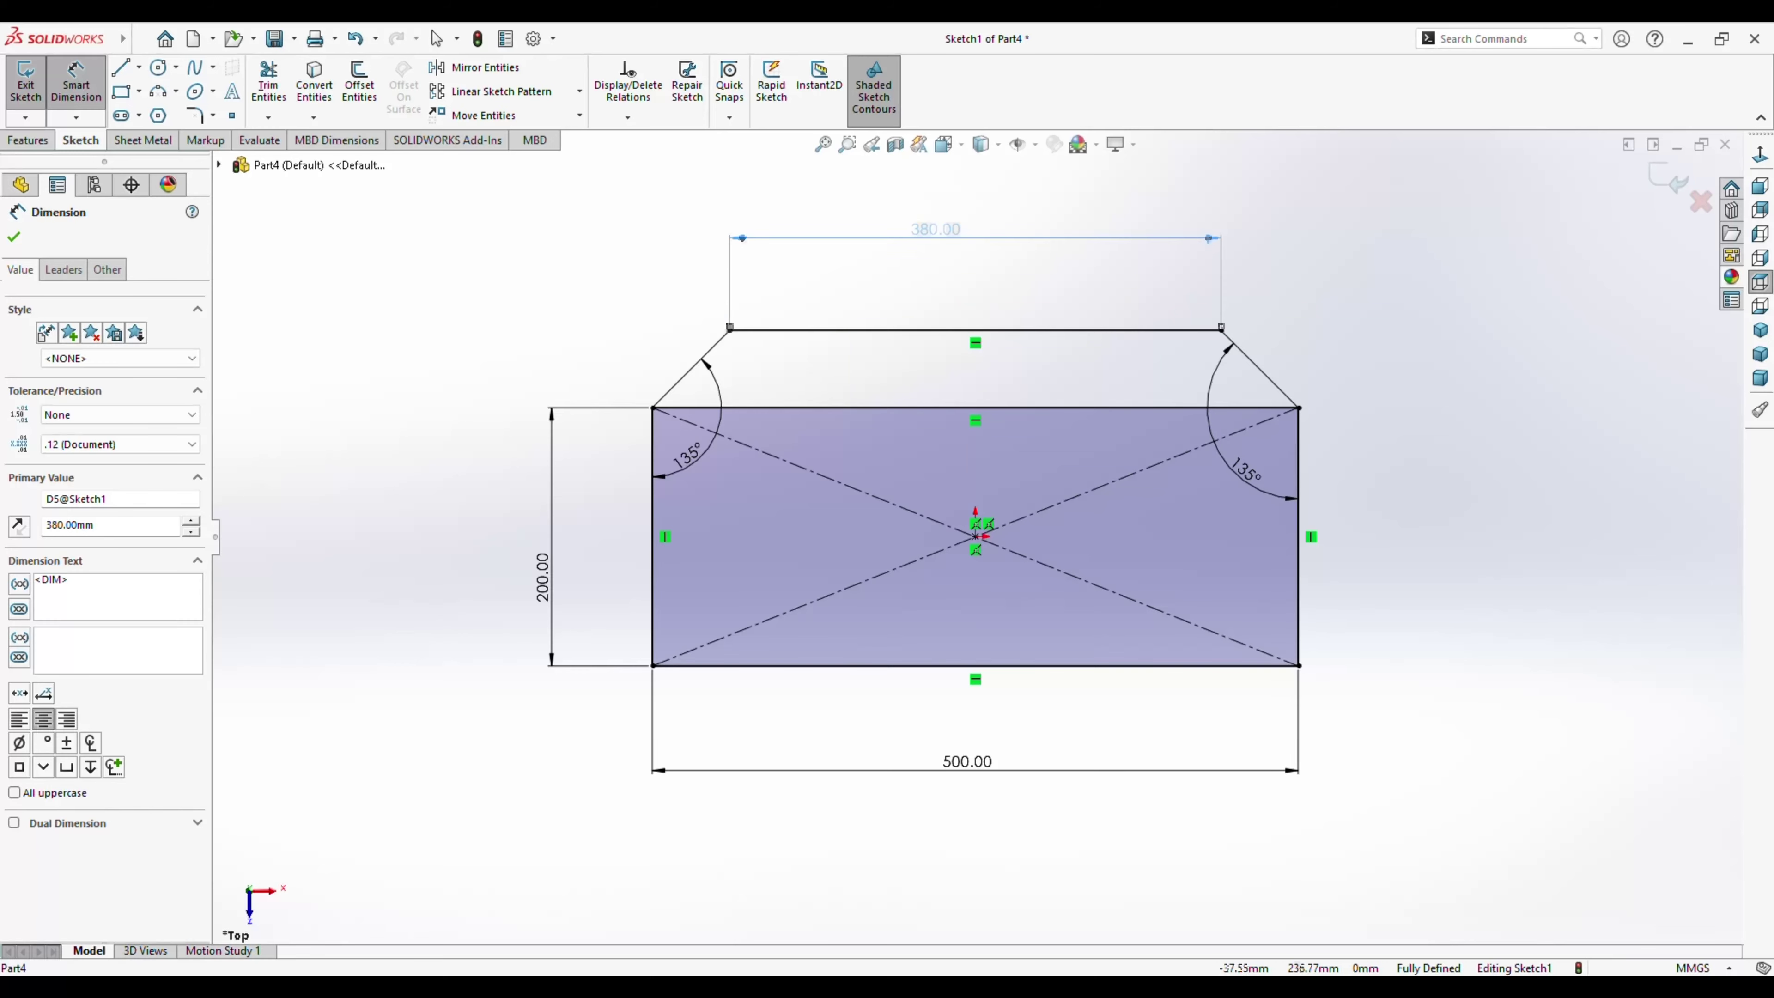
key("Delete")
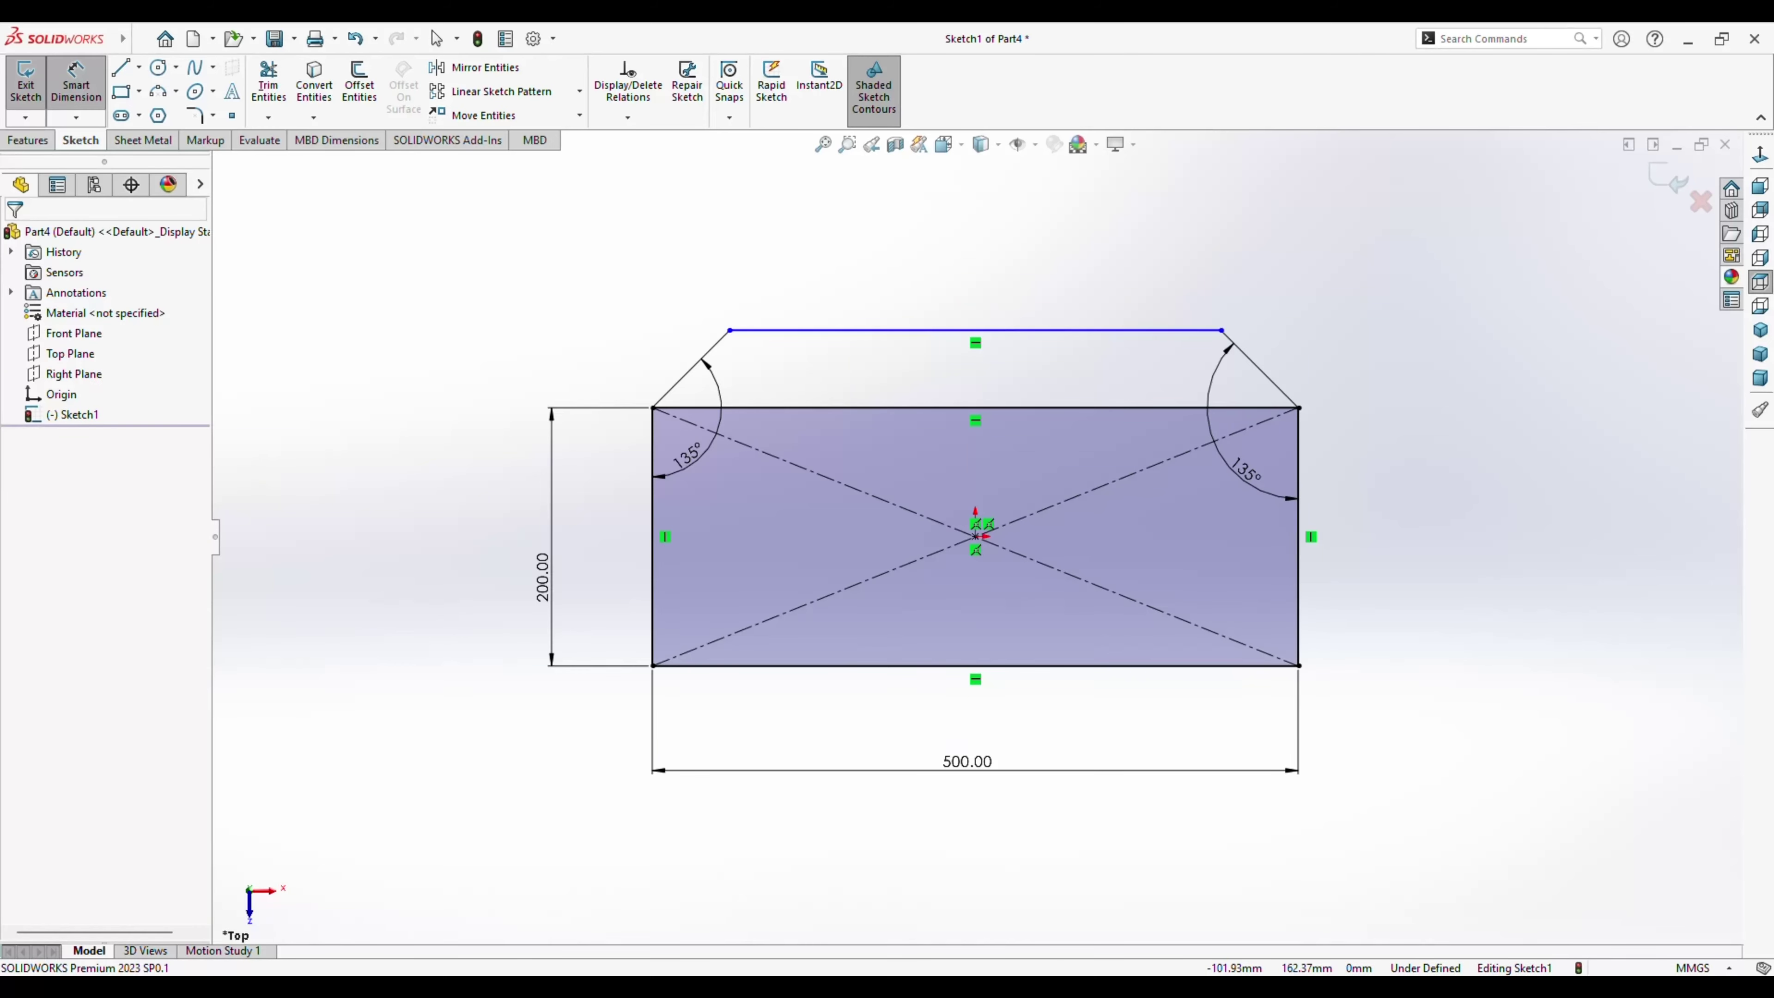
Dimension the cap's top line 35 mm above the rectangle's top edge.
left_click(873, 329)
left_click(747, 408)
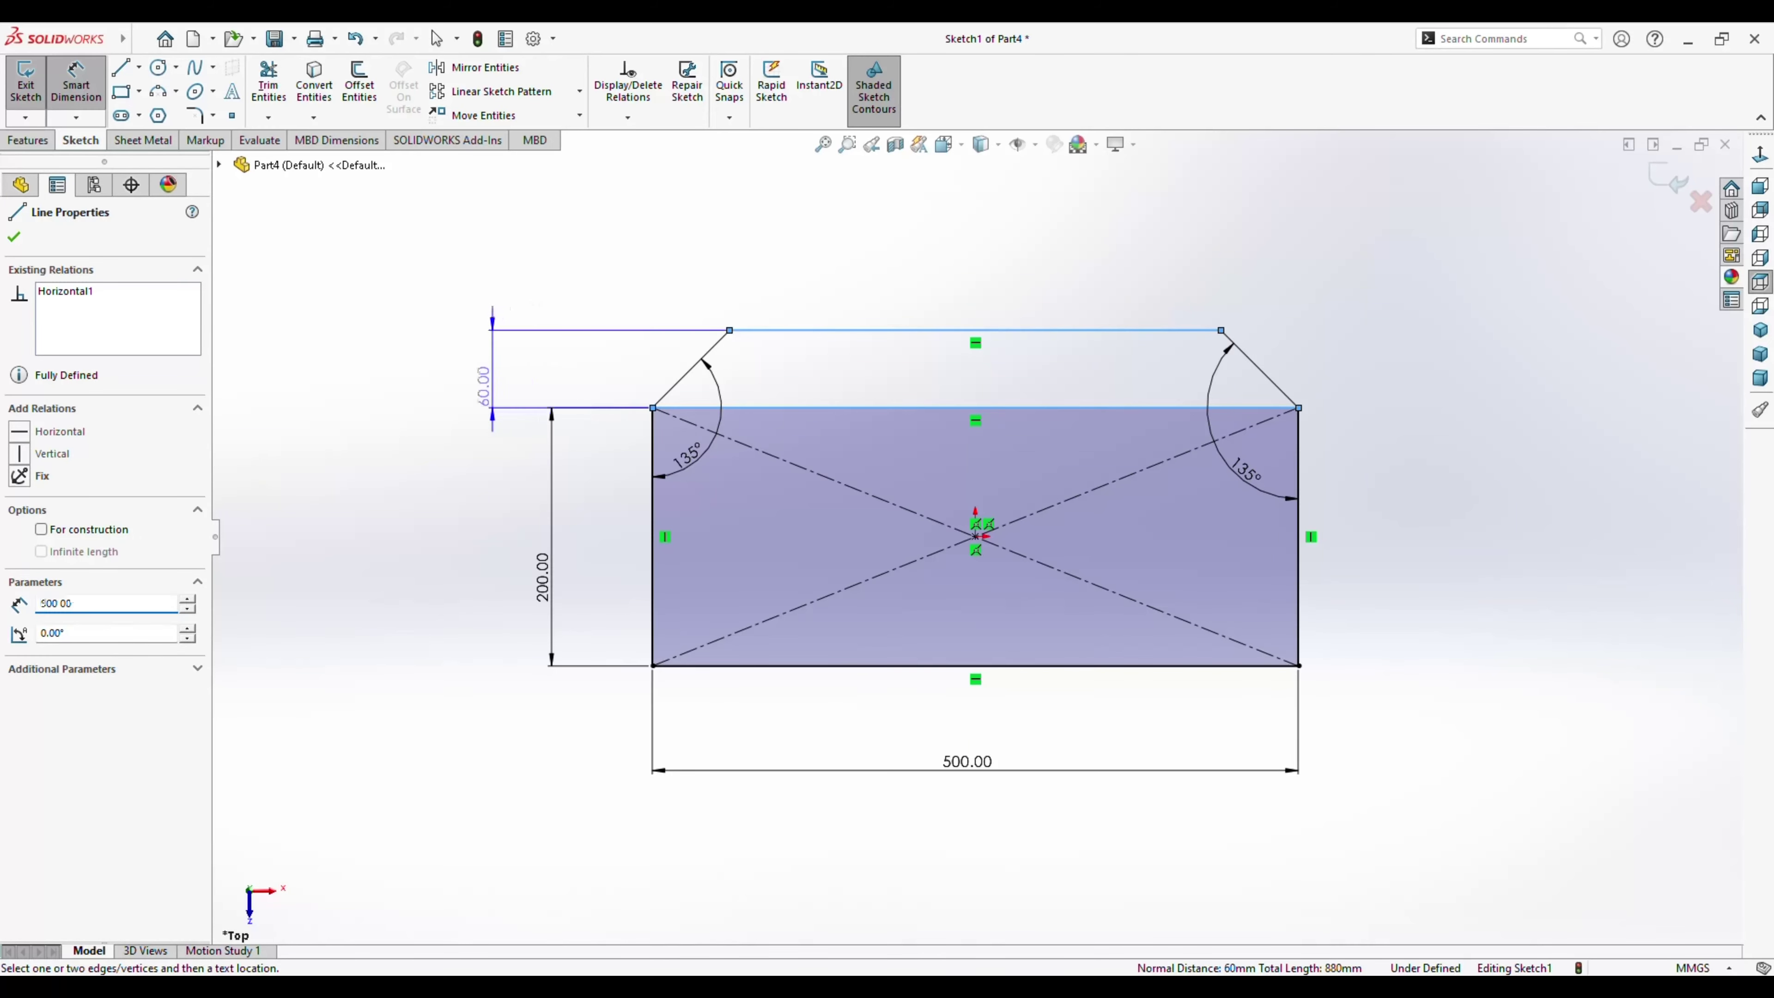
left_click(484, 385)
type("35")
key("Return")
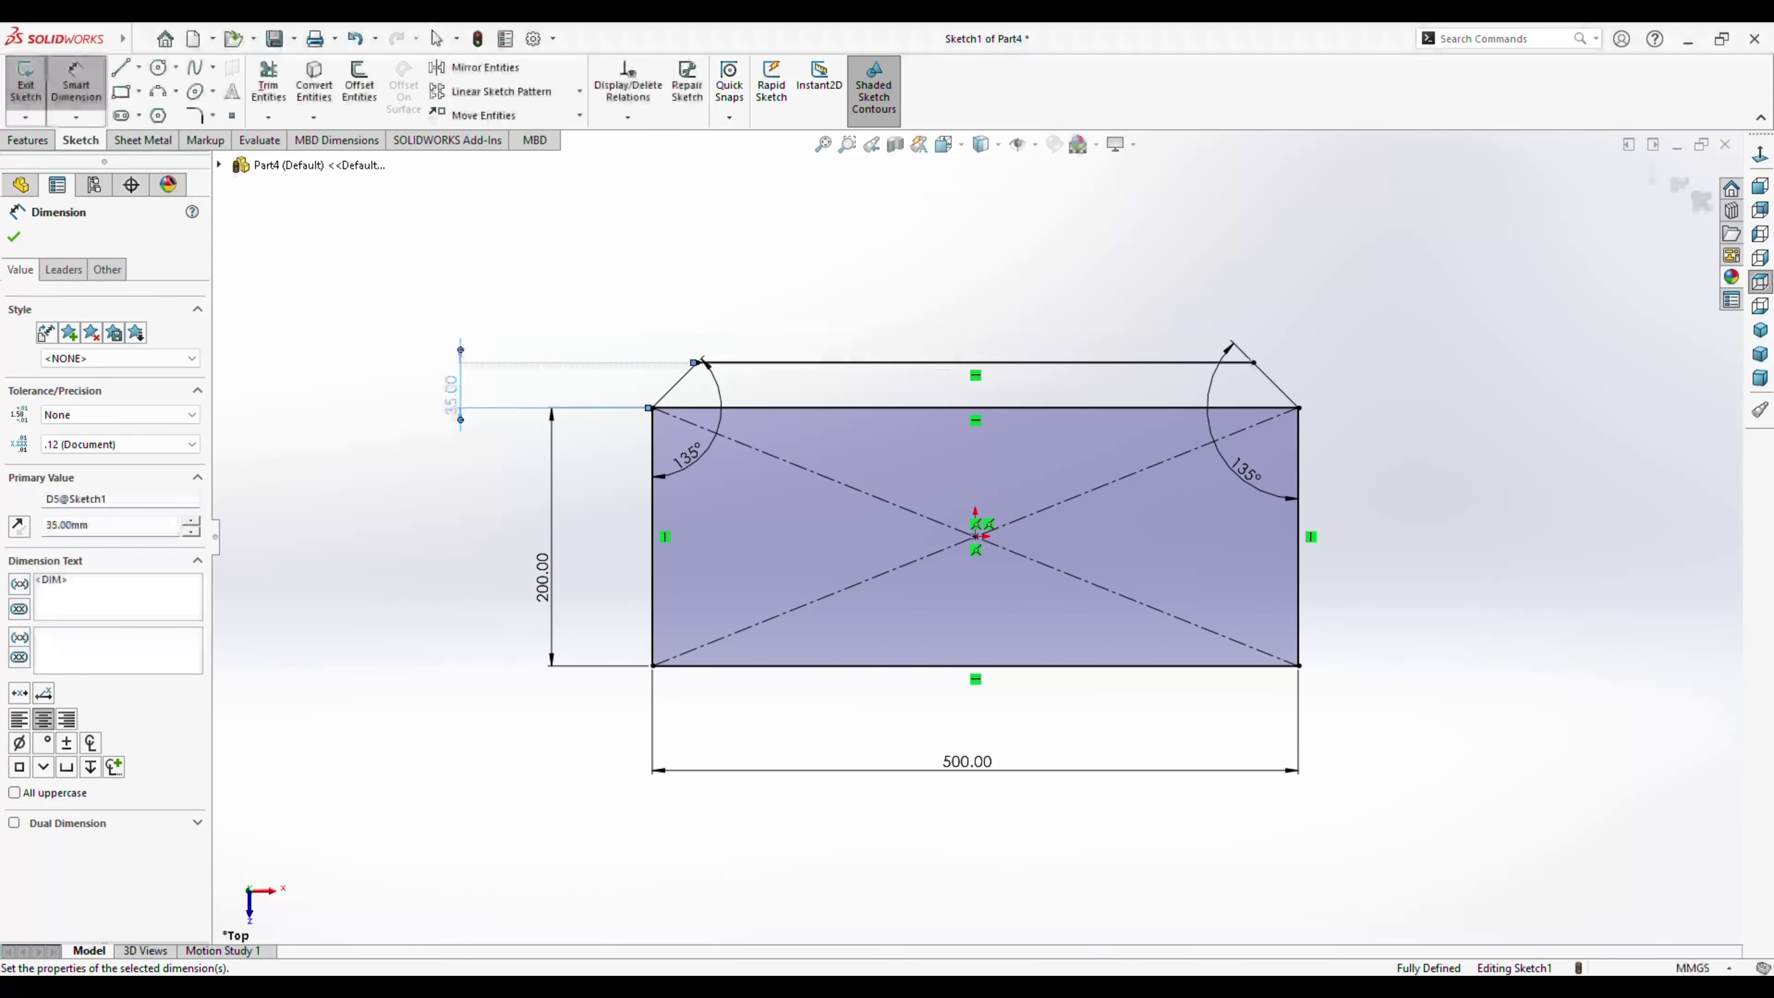
left_click(975, 406)
key("Escape")
Convert the rectangle's top edge into a construction line.
key("Escape")
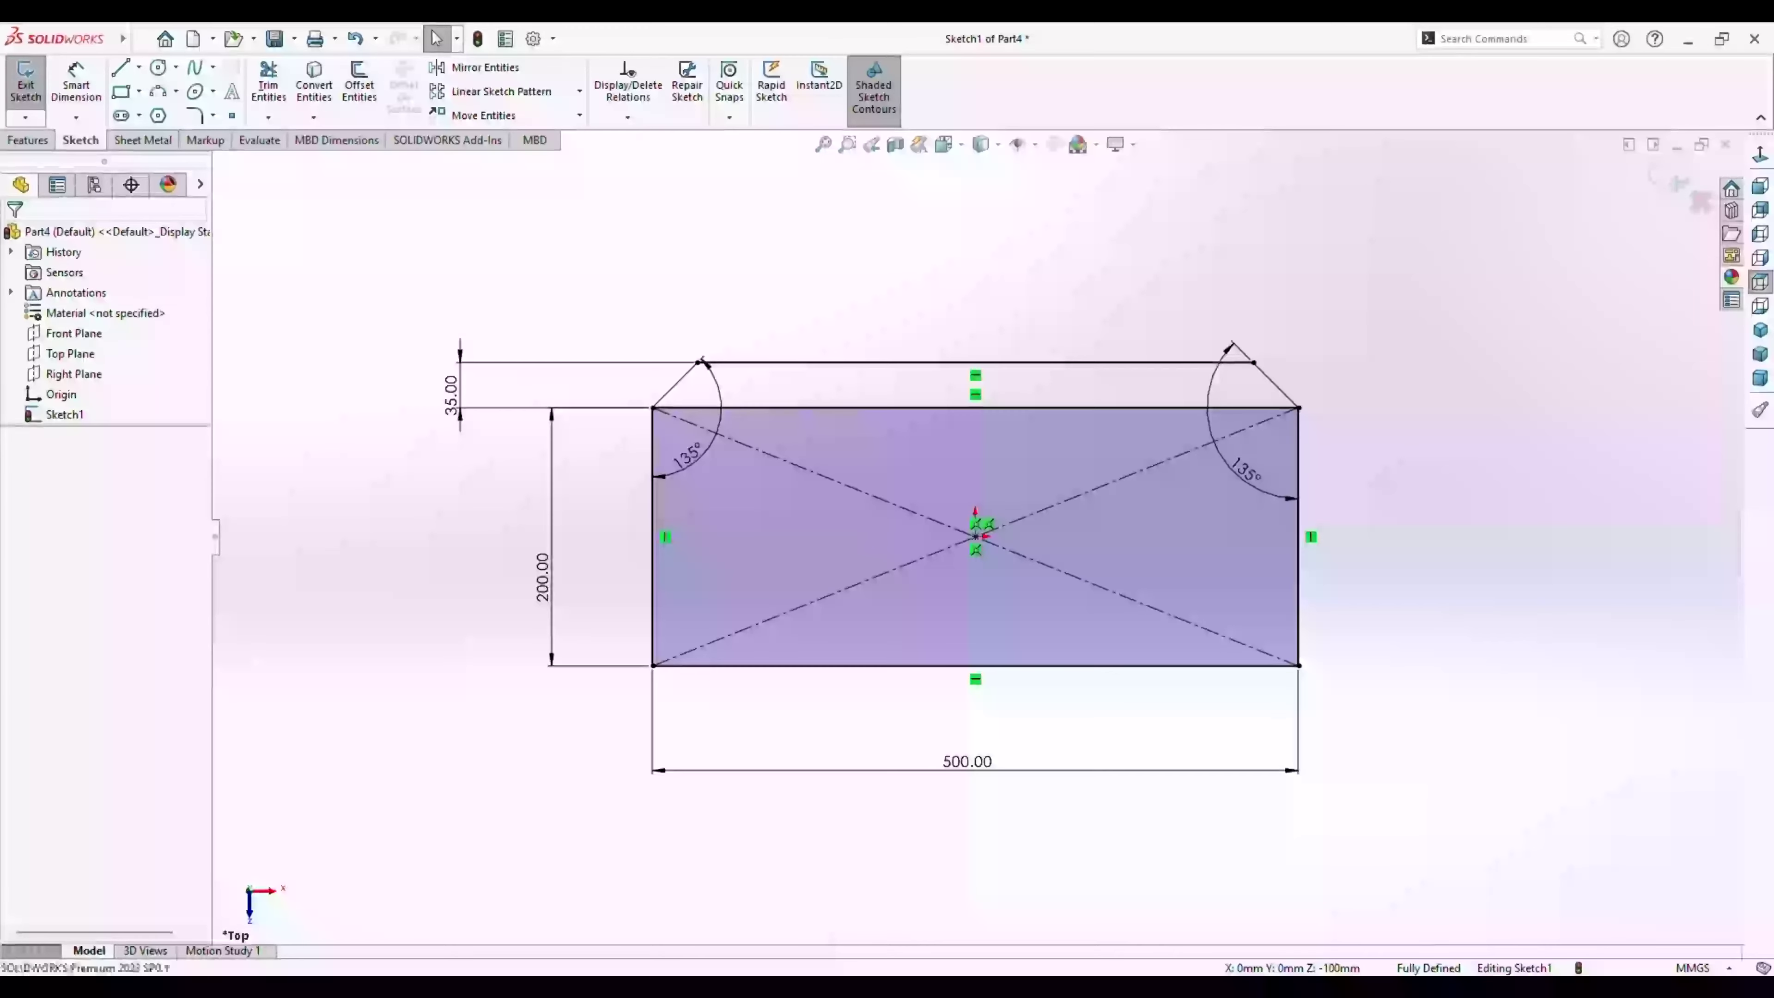
left_click(974, 407)
left_click(49, 529)
key("Escape")
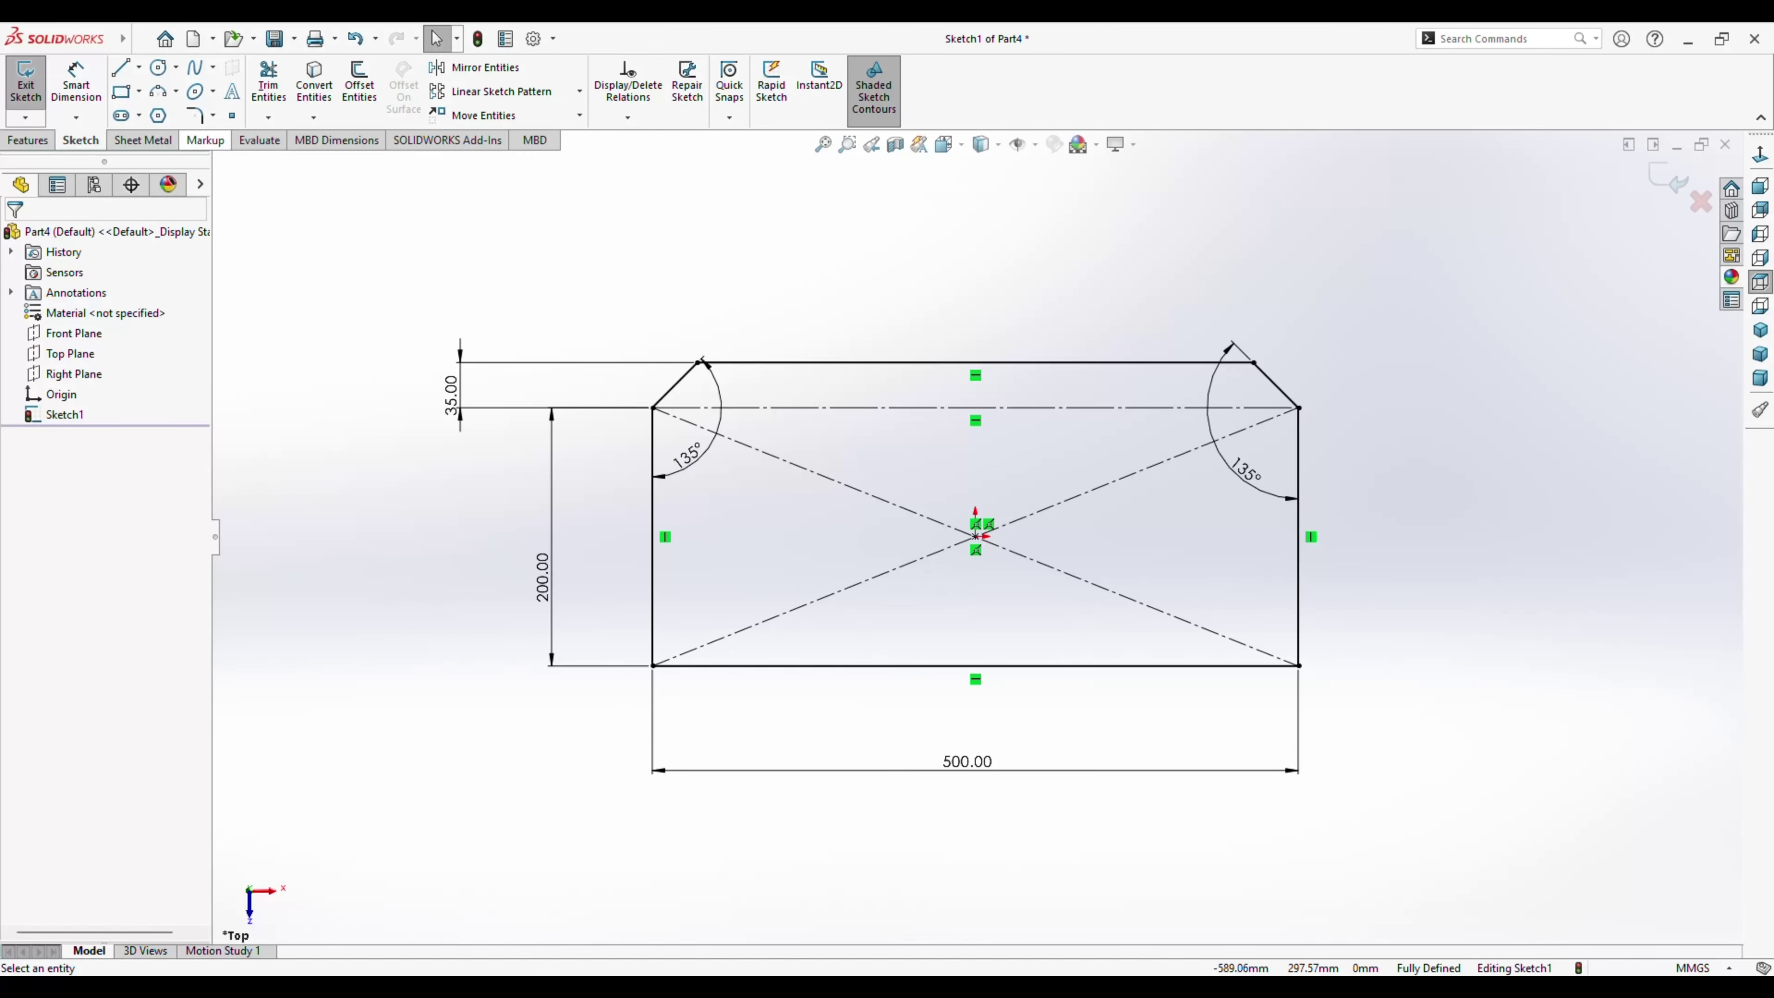
Draw two circles inside the rectangle, one on each side of the centre.
left_click(158, 67)
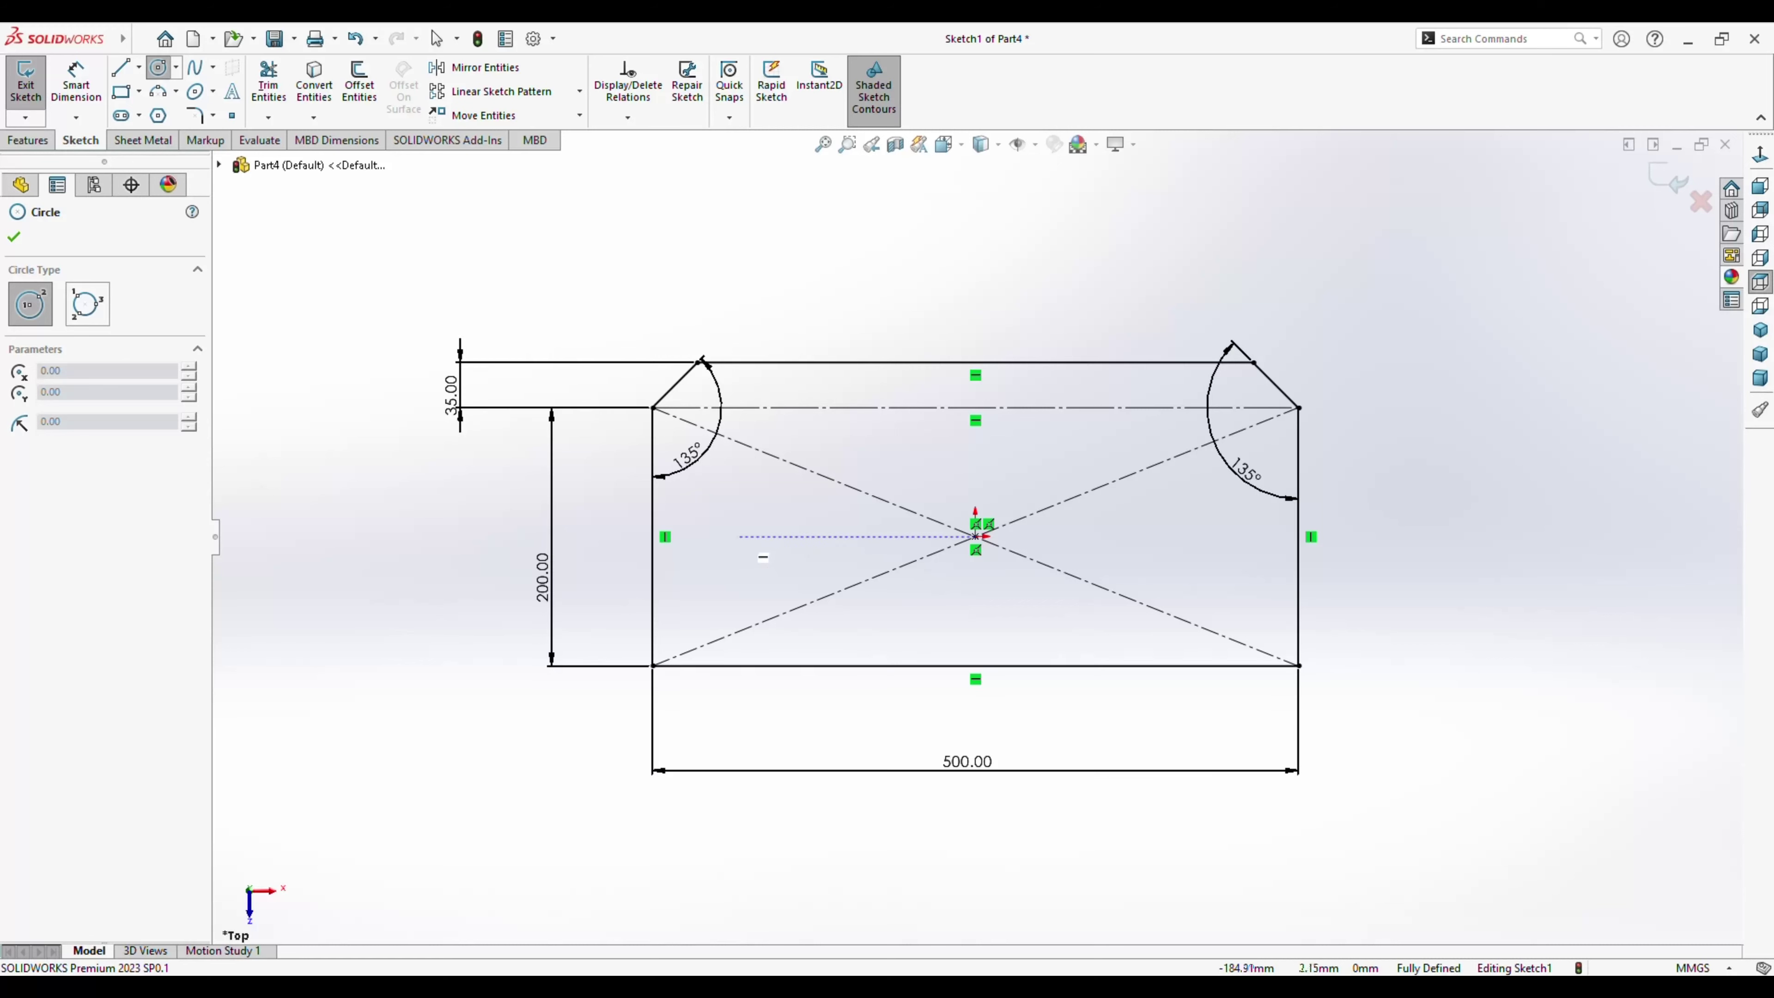
left_click(736, 536)
left_click(778, 552)
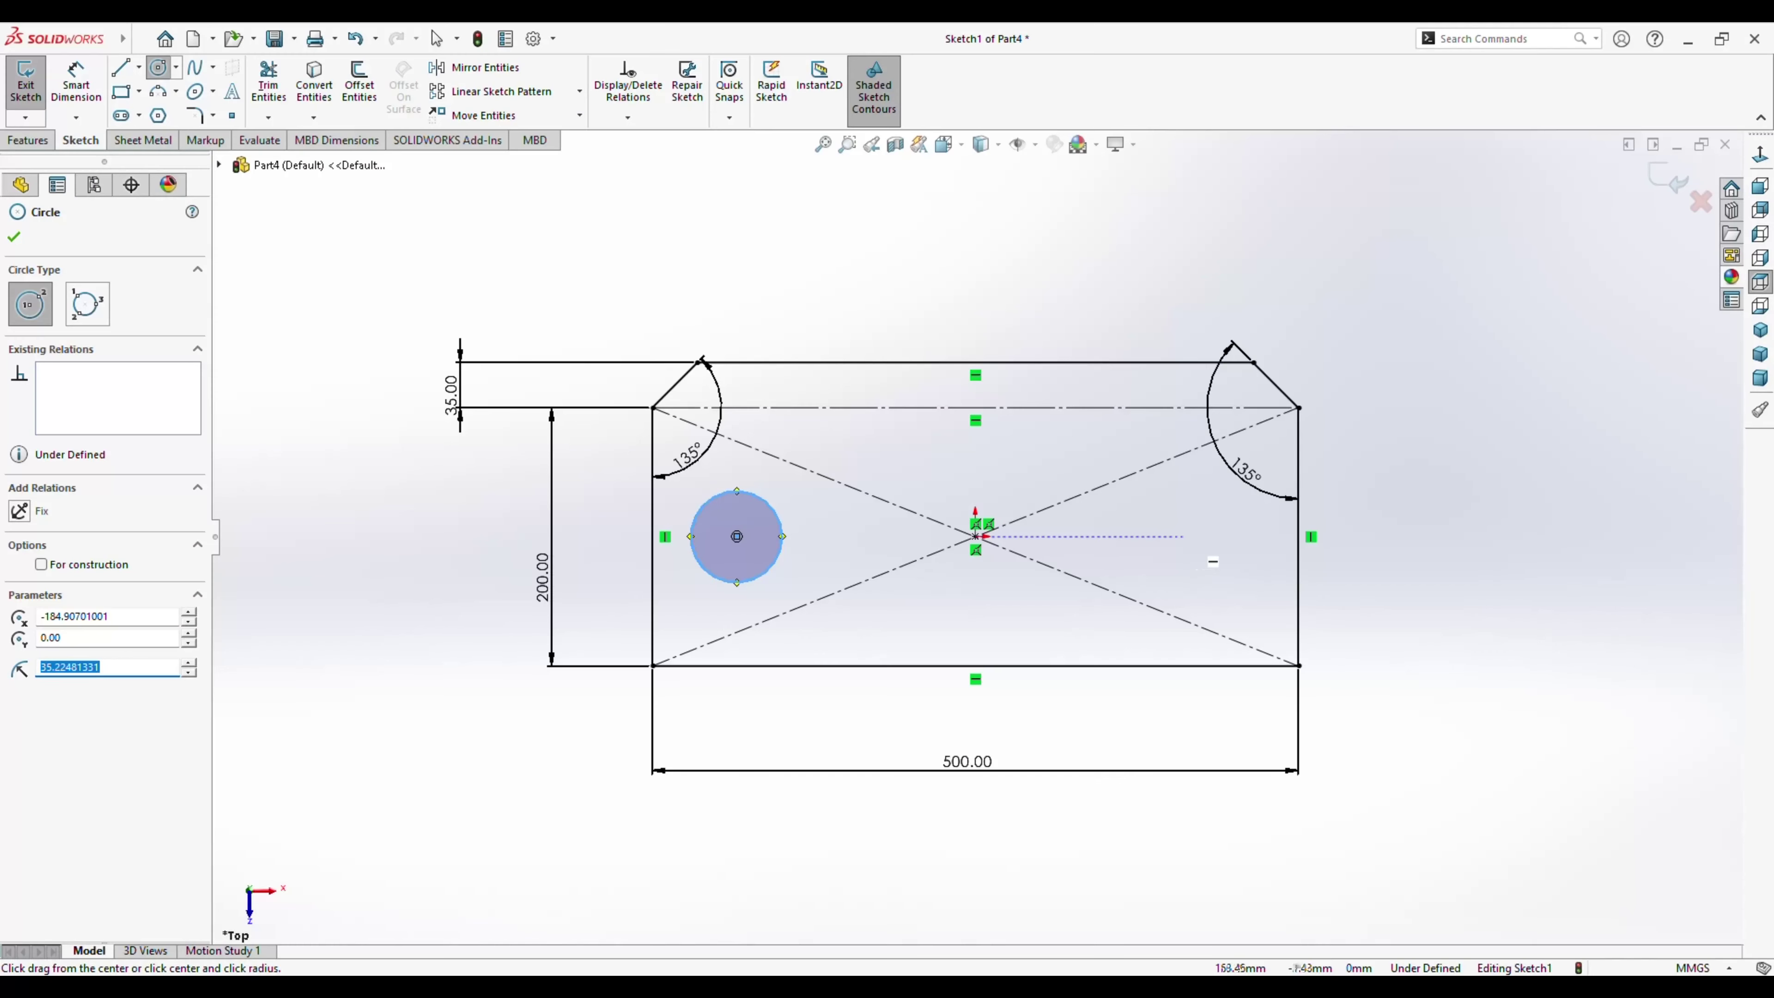
left_click_drag(1186, 536, 1219, 552)
key("Escape")
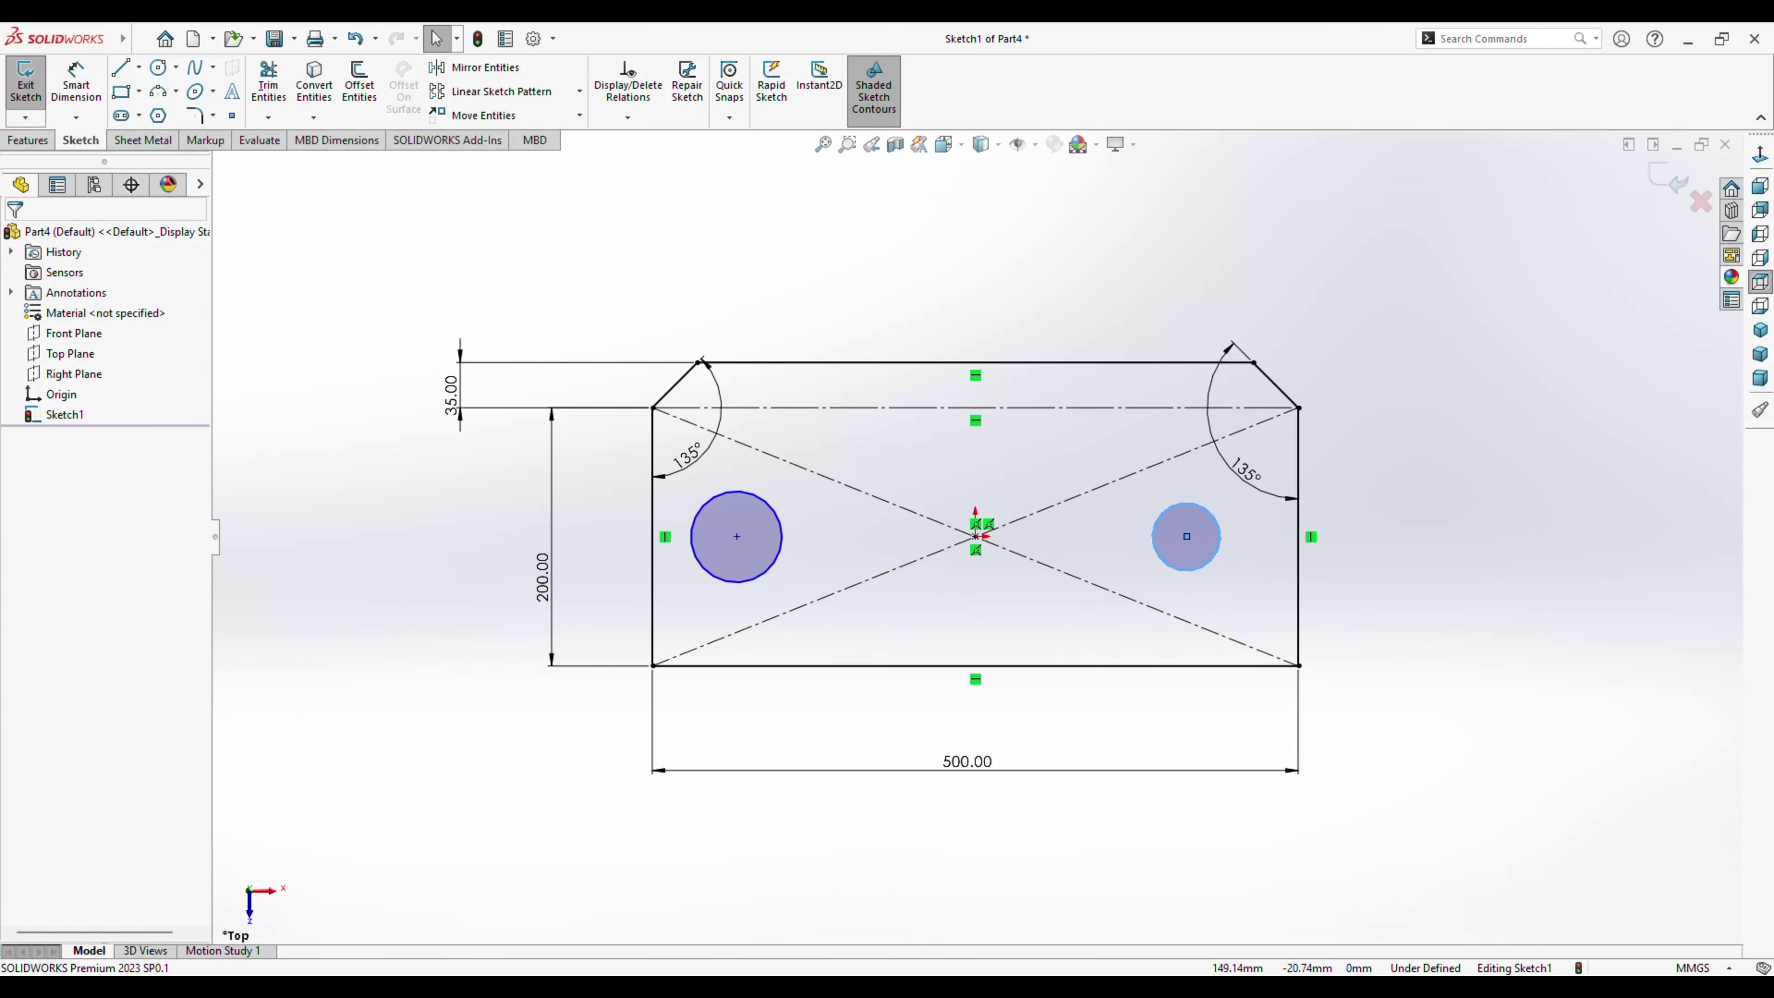
Make the circles Equal and align both centres horizontally with the centre point.
left_click(1220, 535)
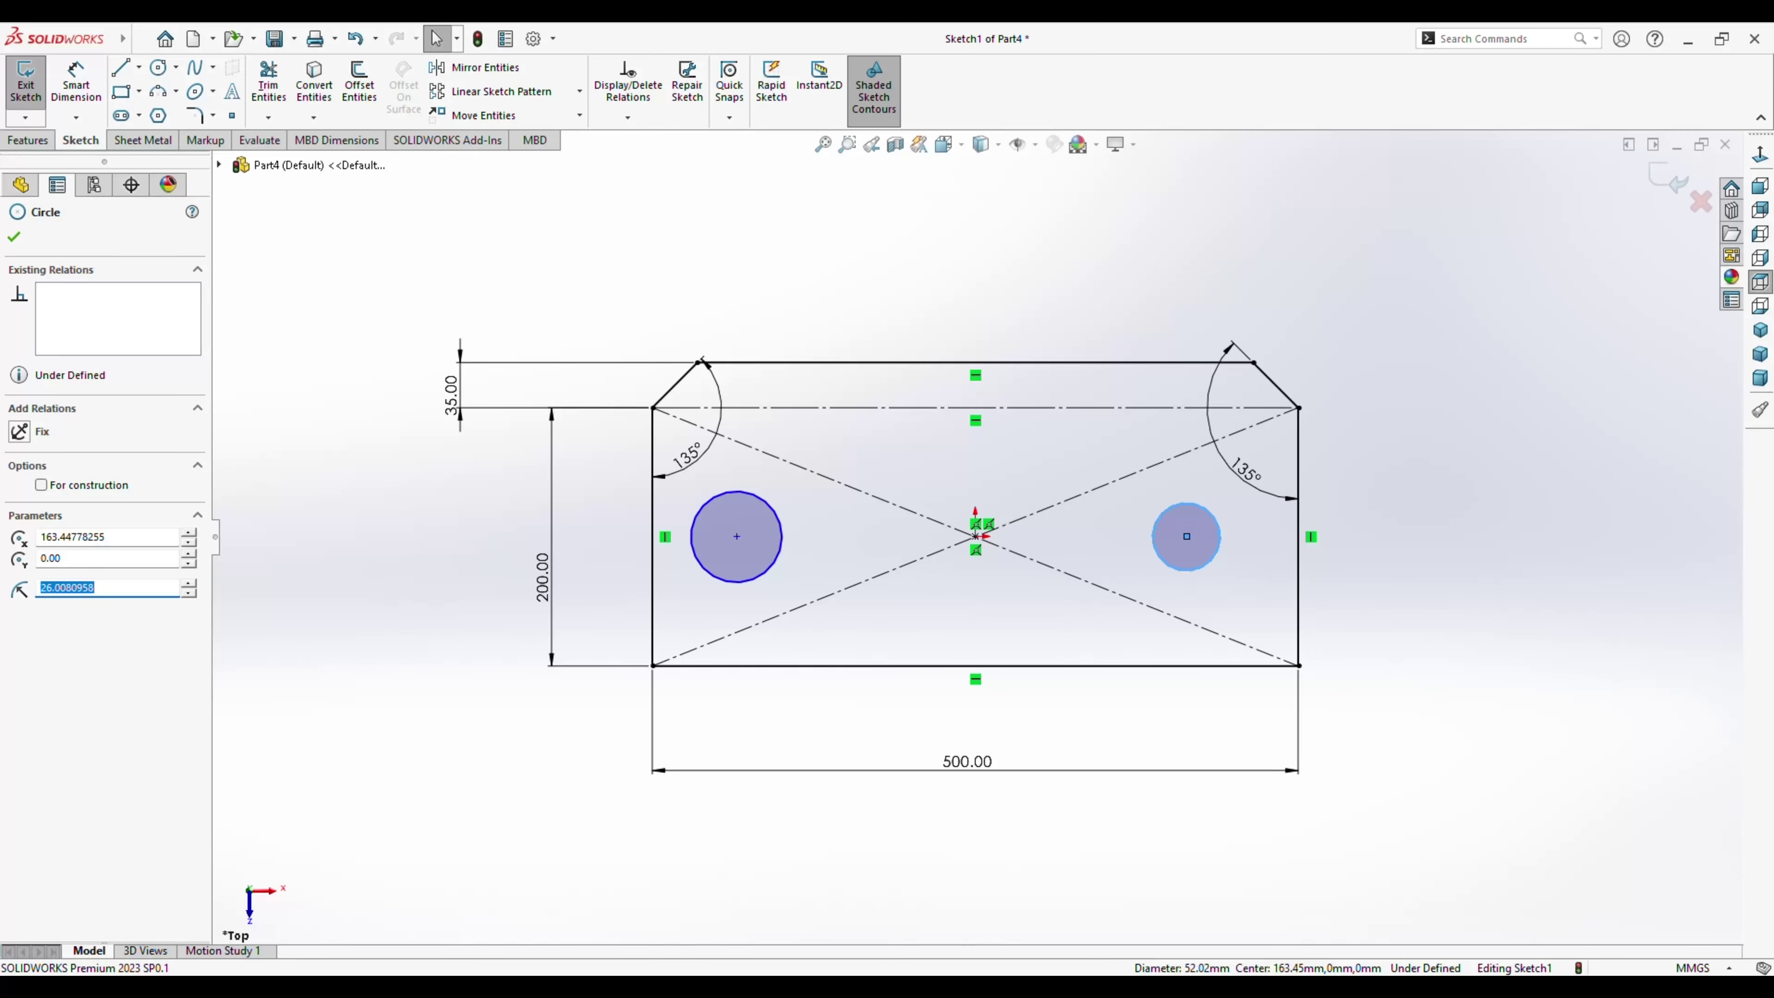
left_click(736, 536, "ctrl")
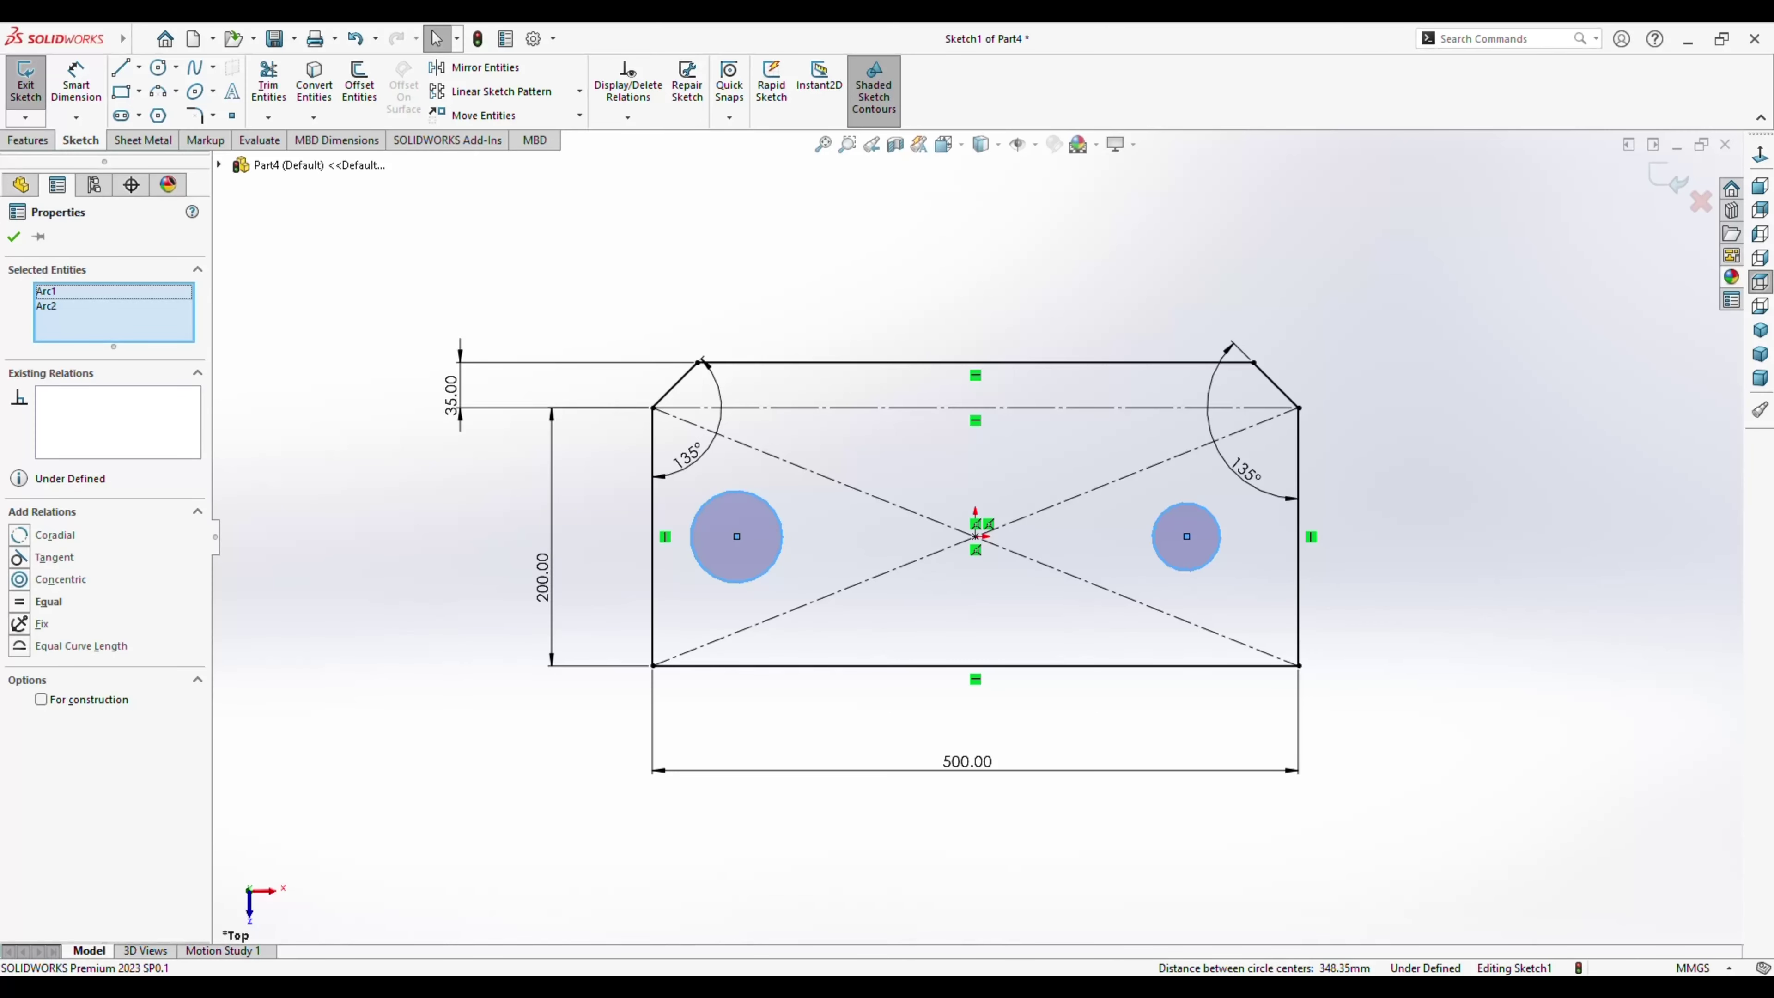
left_click(48, 600)
left_click(976, 536)
left_click(735, 536, "ctrl")
left_click(1187, 536, "ctrl")
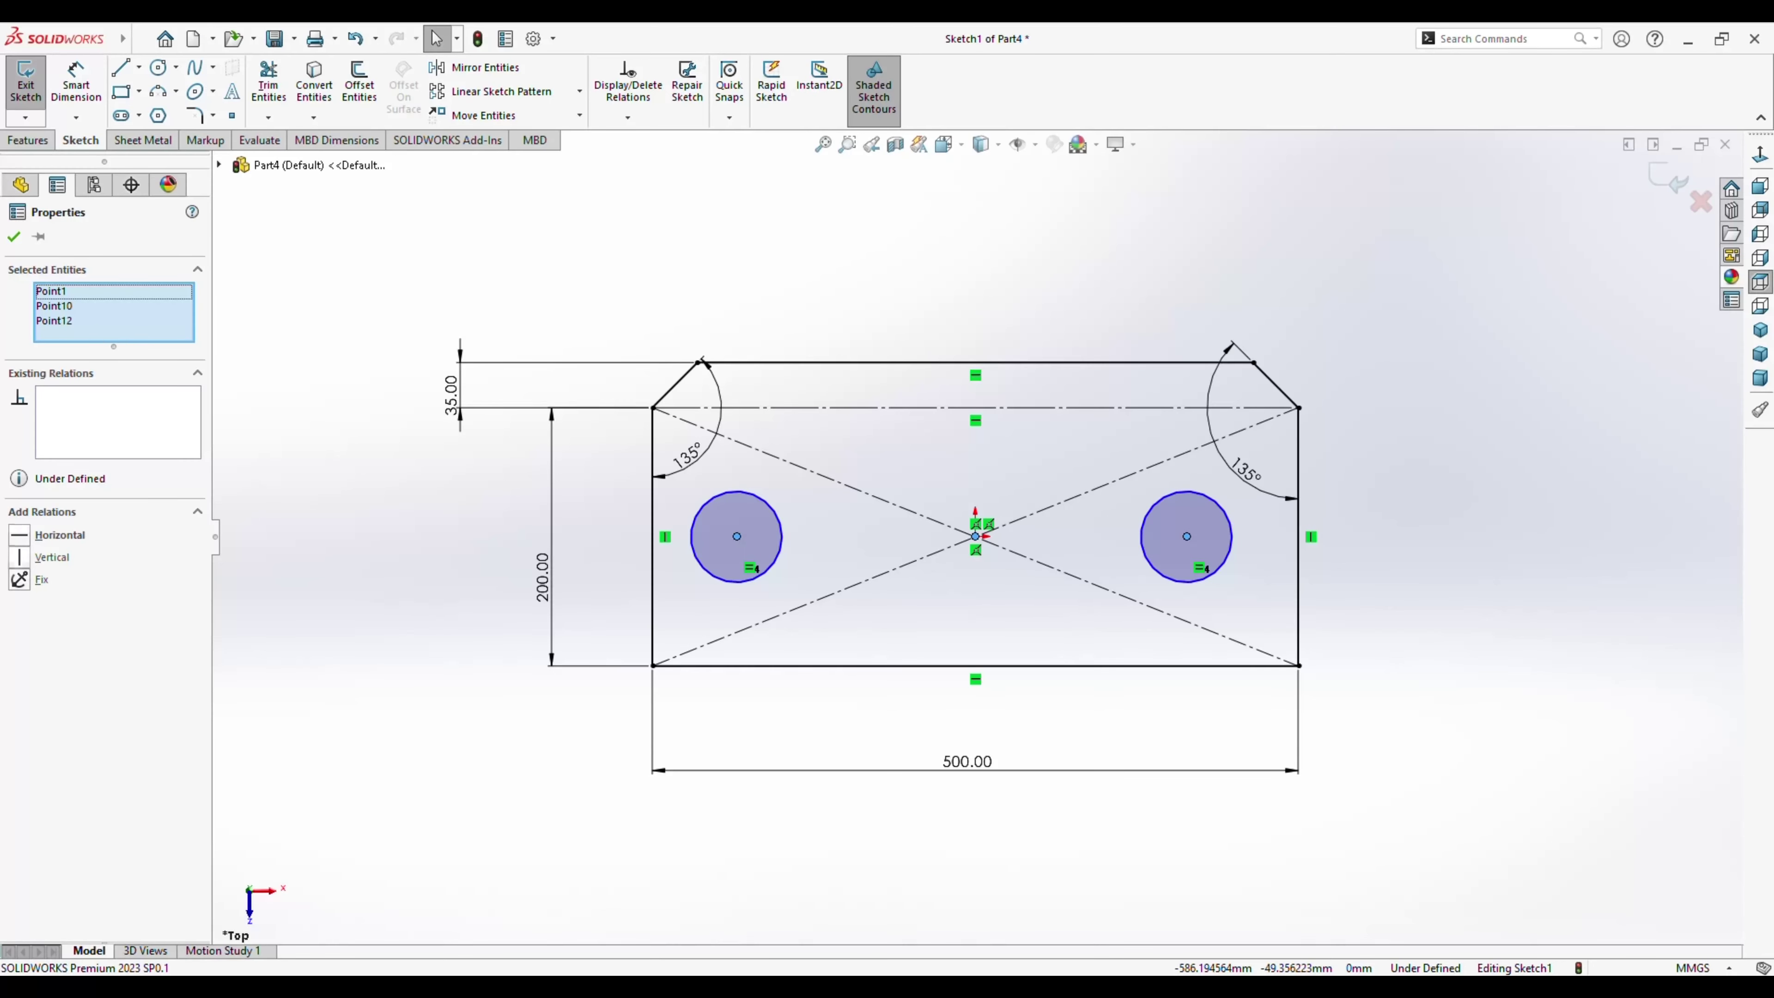
left_click(18, 535)
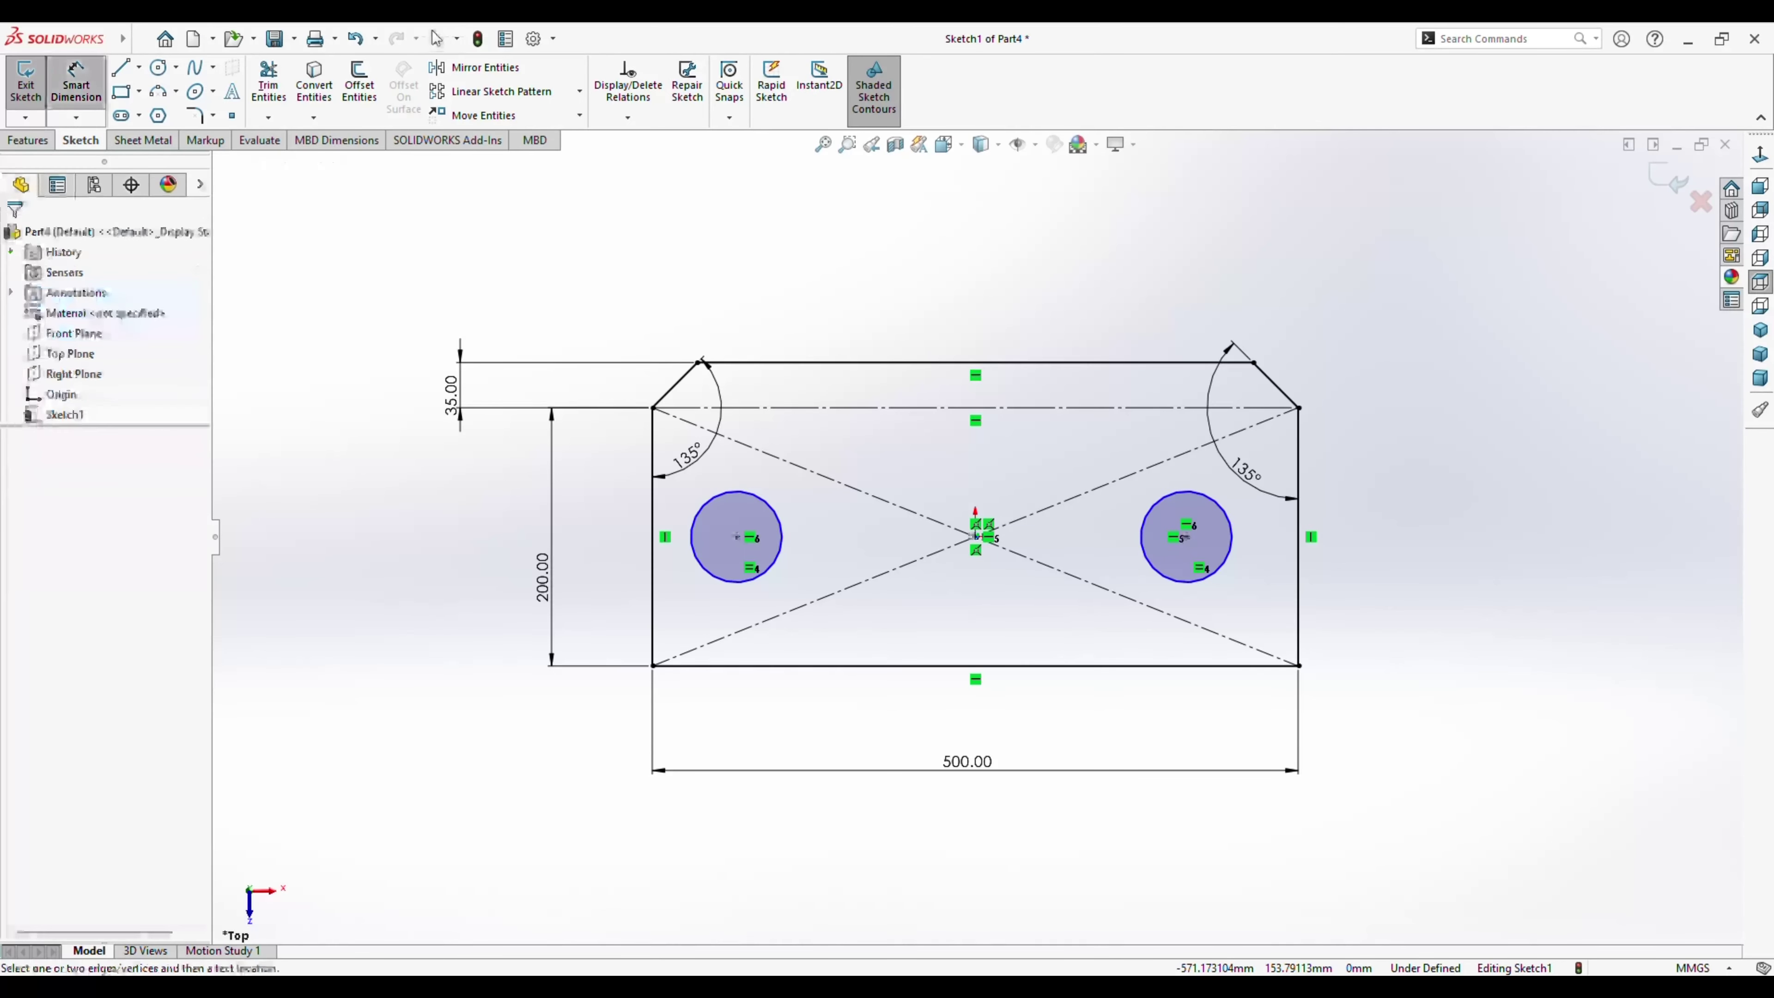
Dimension the left hole Ø35 mm and the hole centre spacing 300 mm.
left_click(76, 84)
left_click(698, 563)
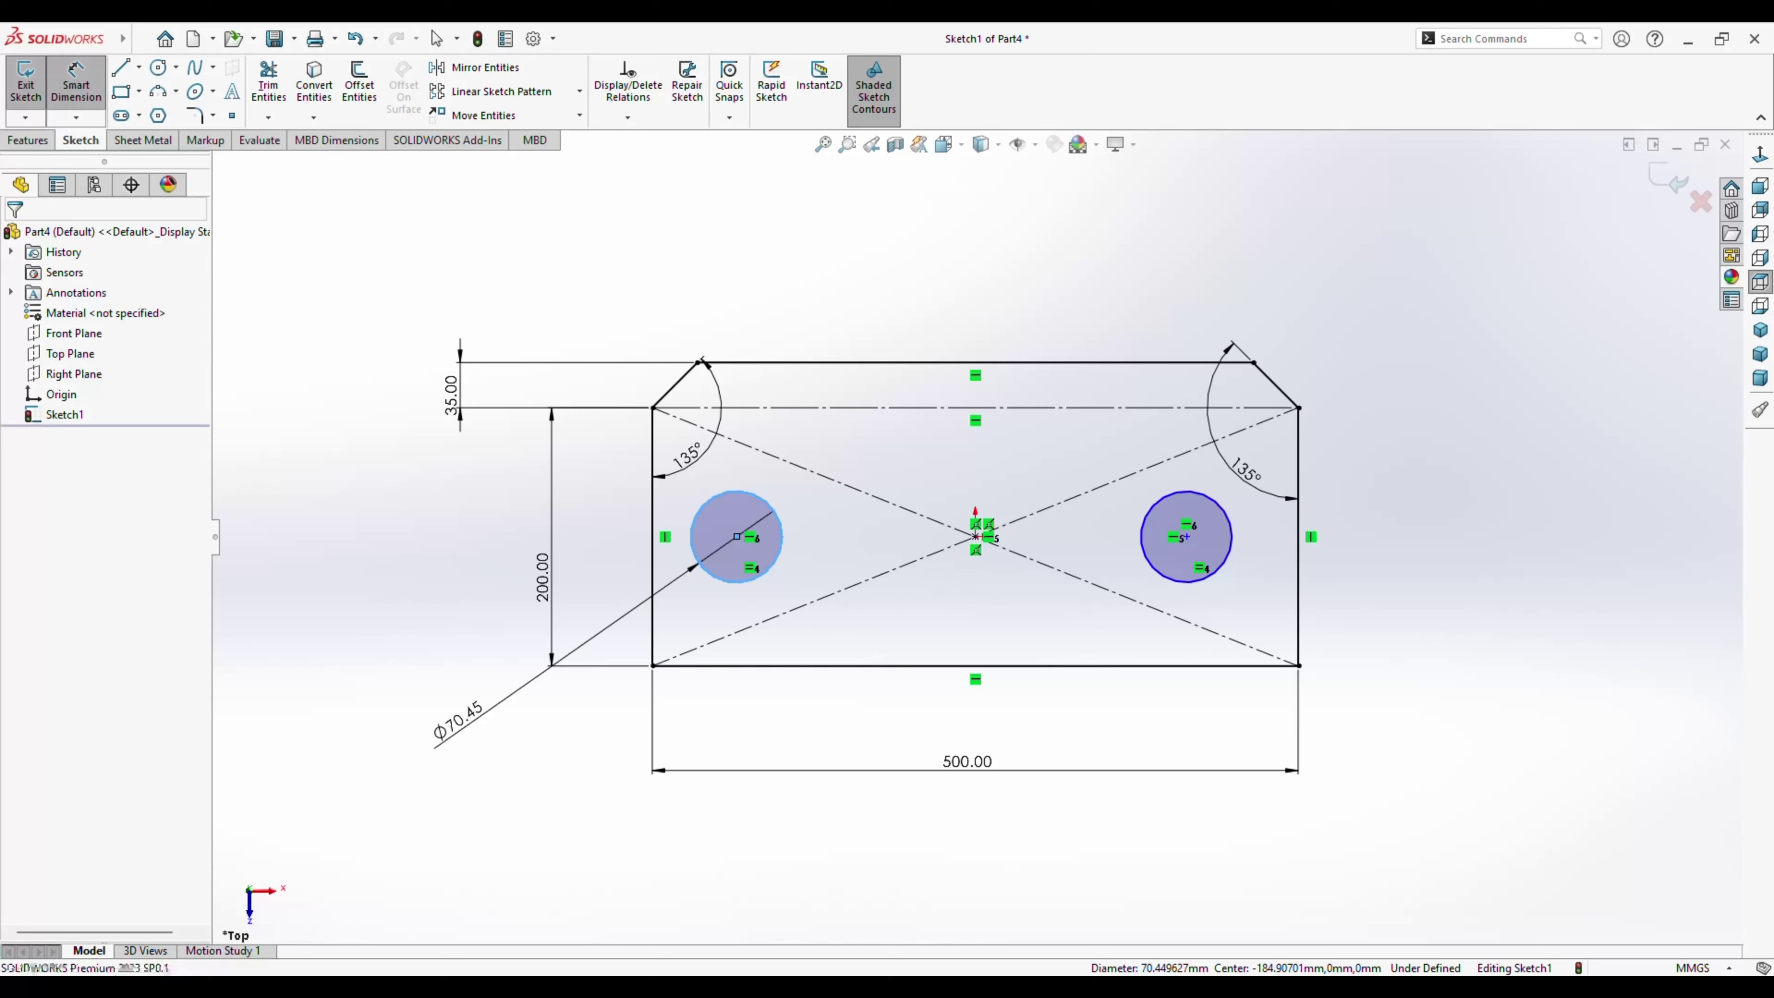
left_click(447, 730)
type("35")
key("Return")
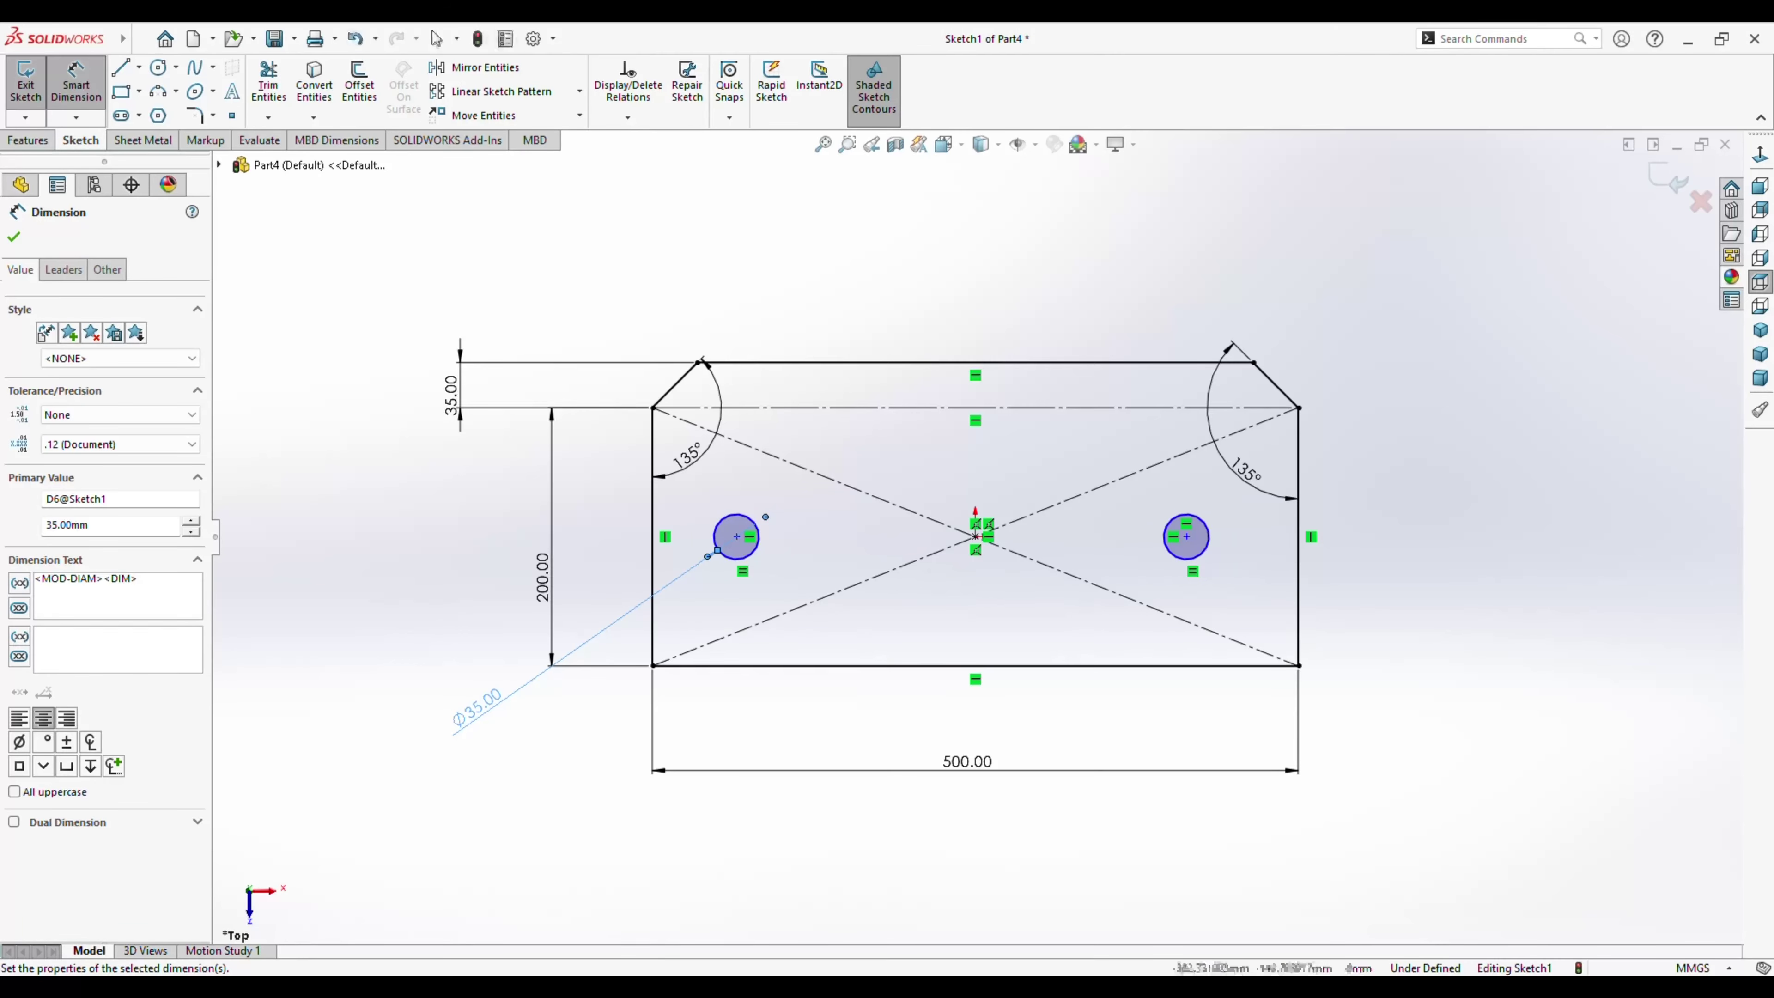
left_click(737, 536)
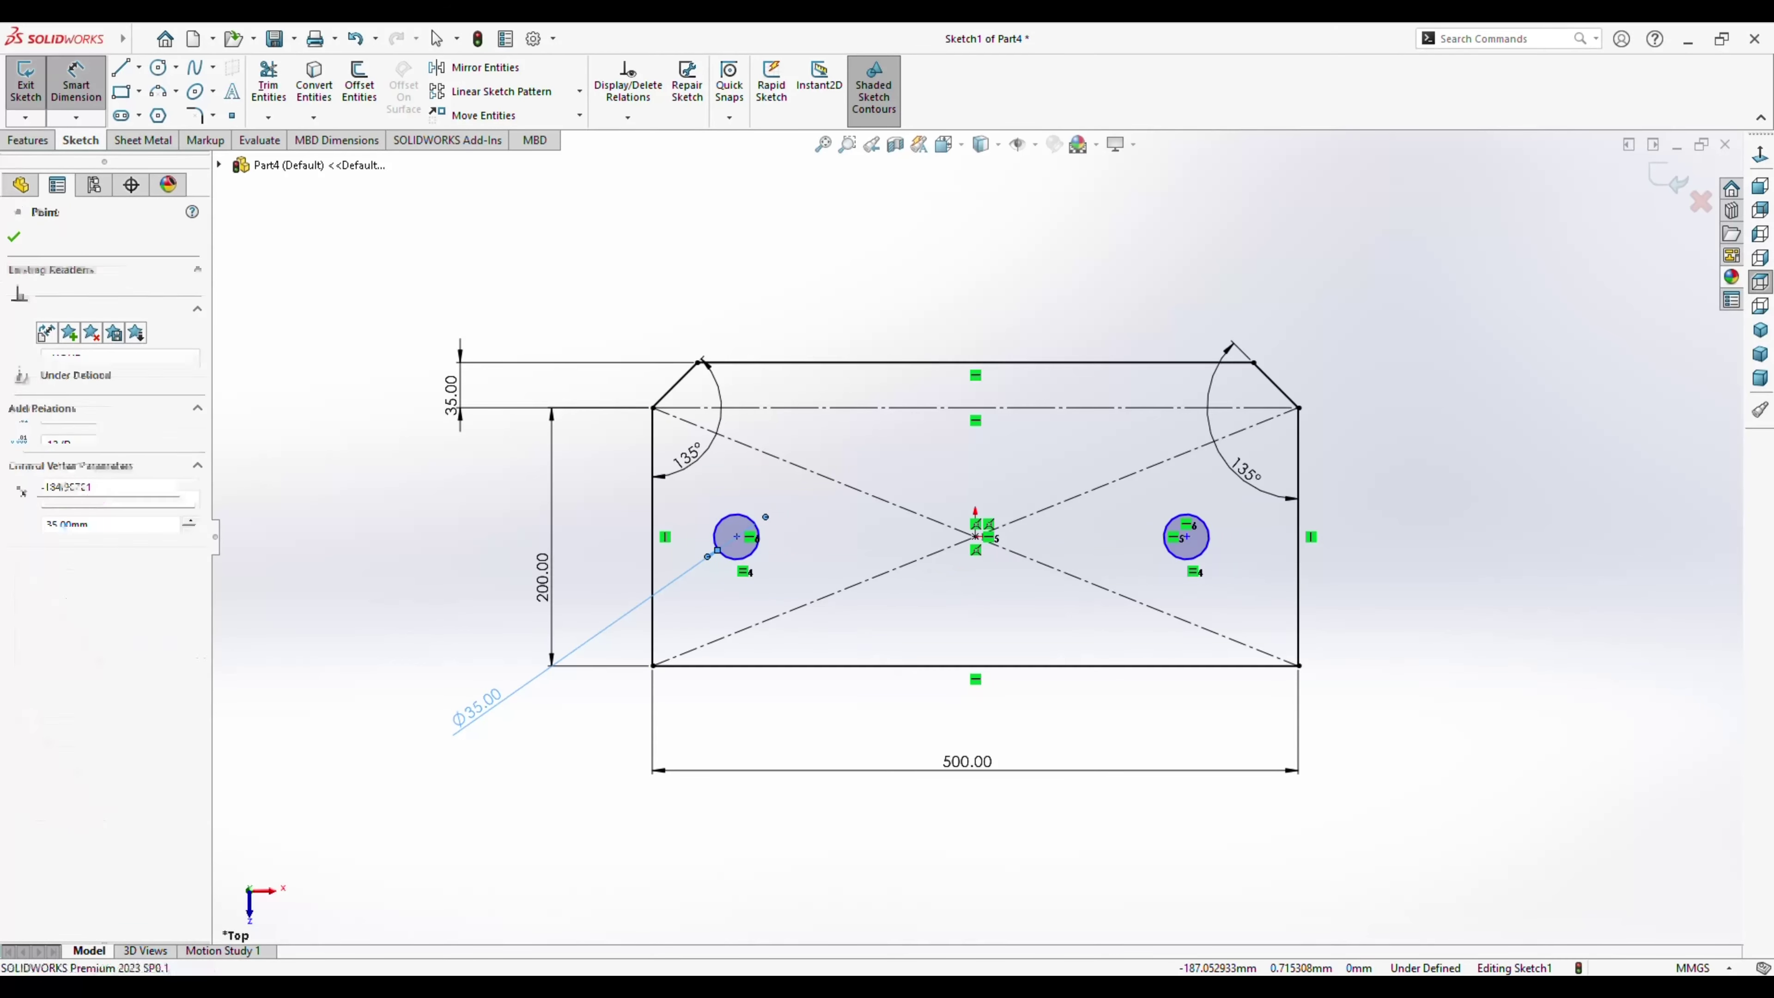
left_click(1186, 536)
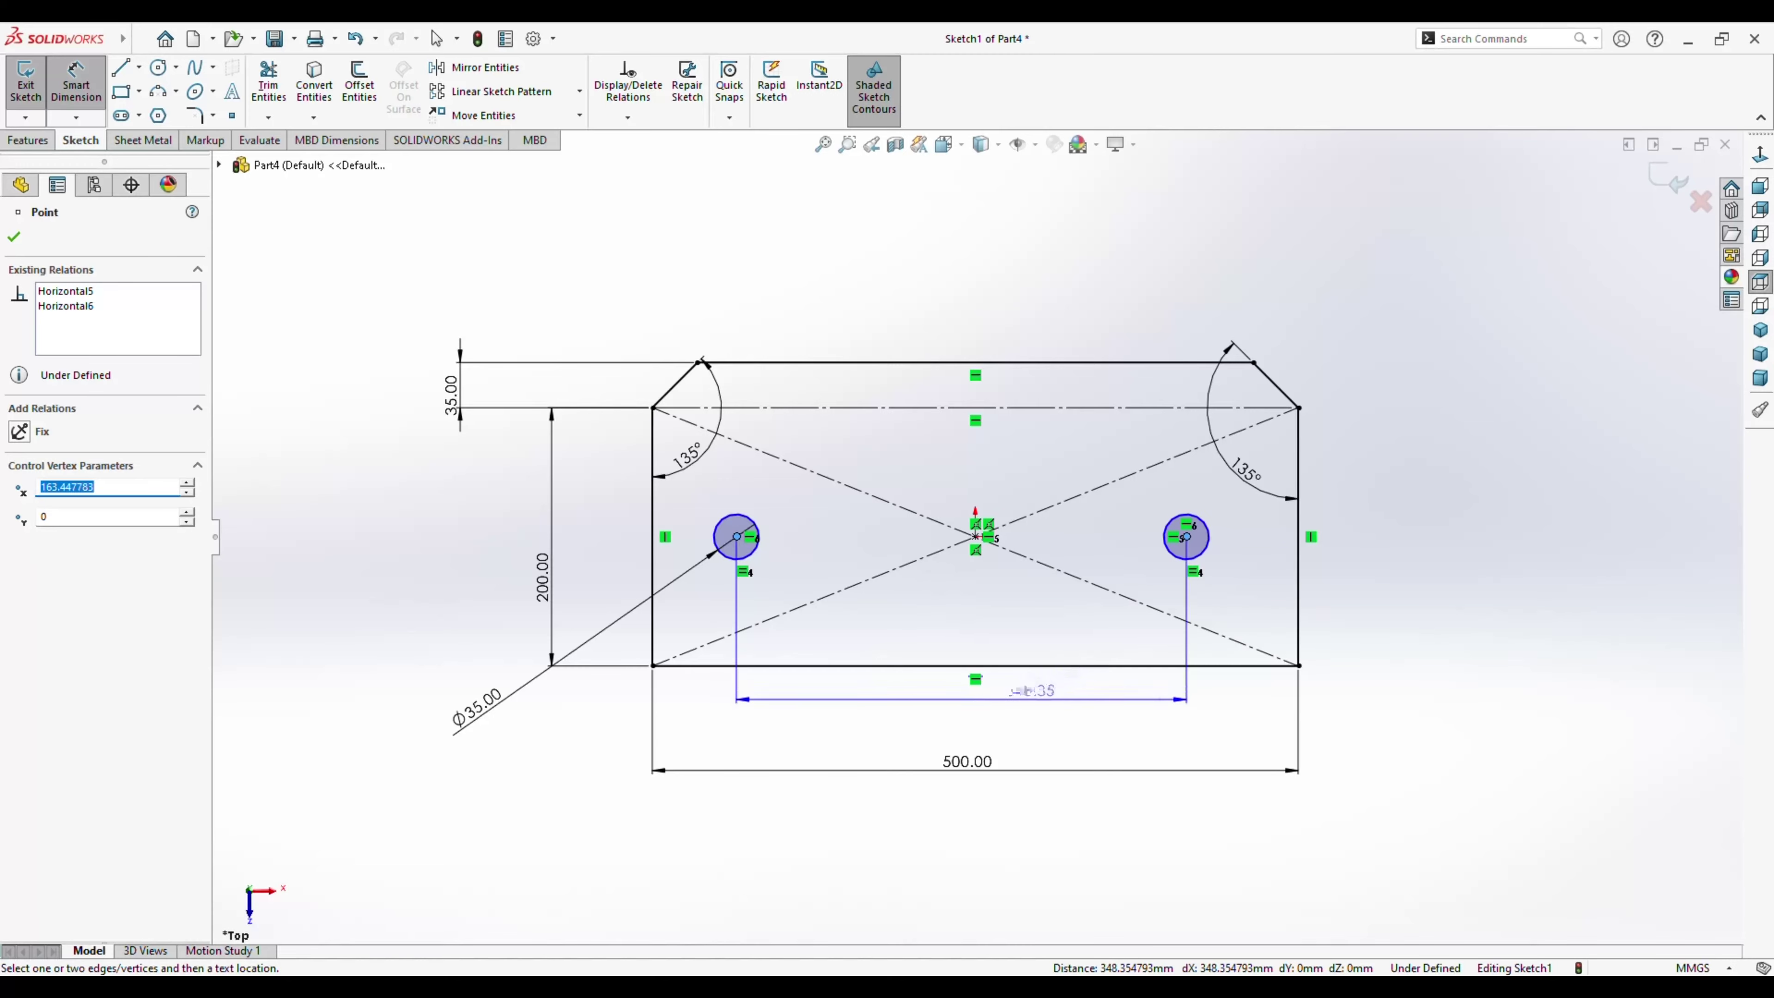
left_click(1020, 709)
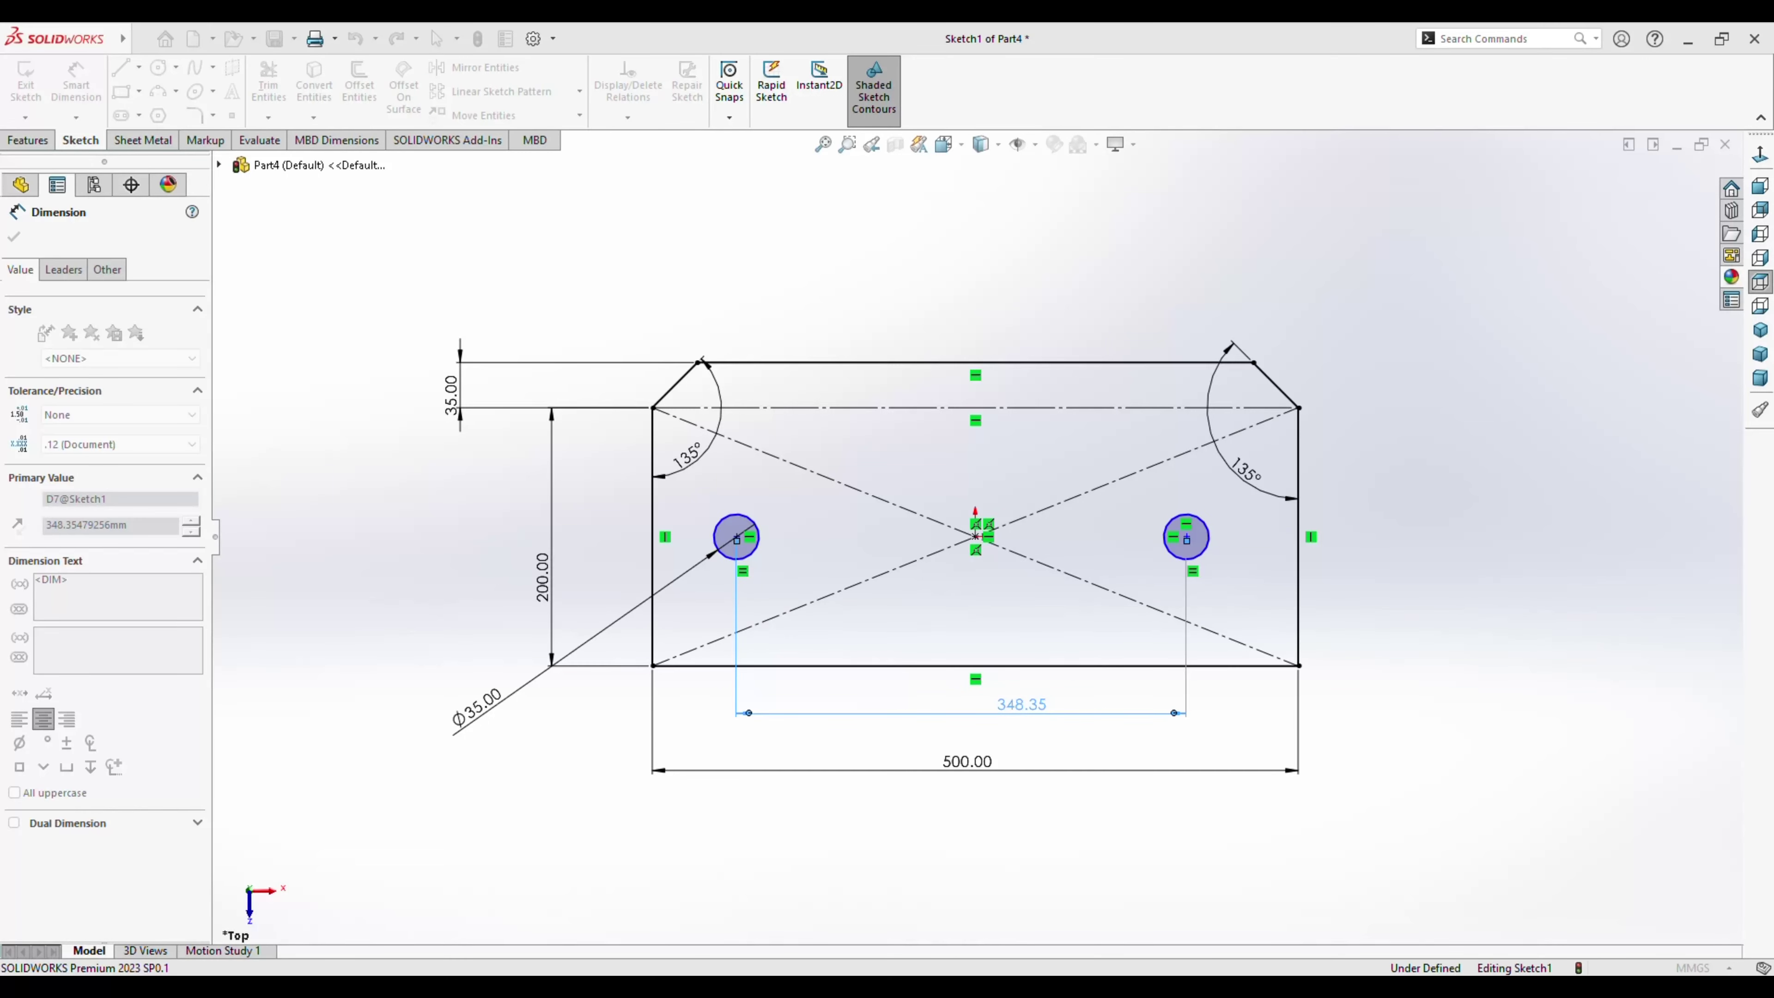
type("300")
key("Return")
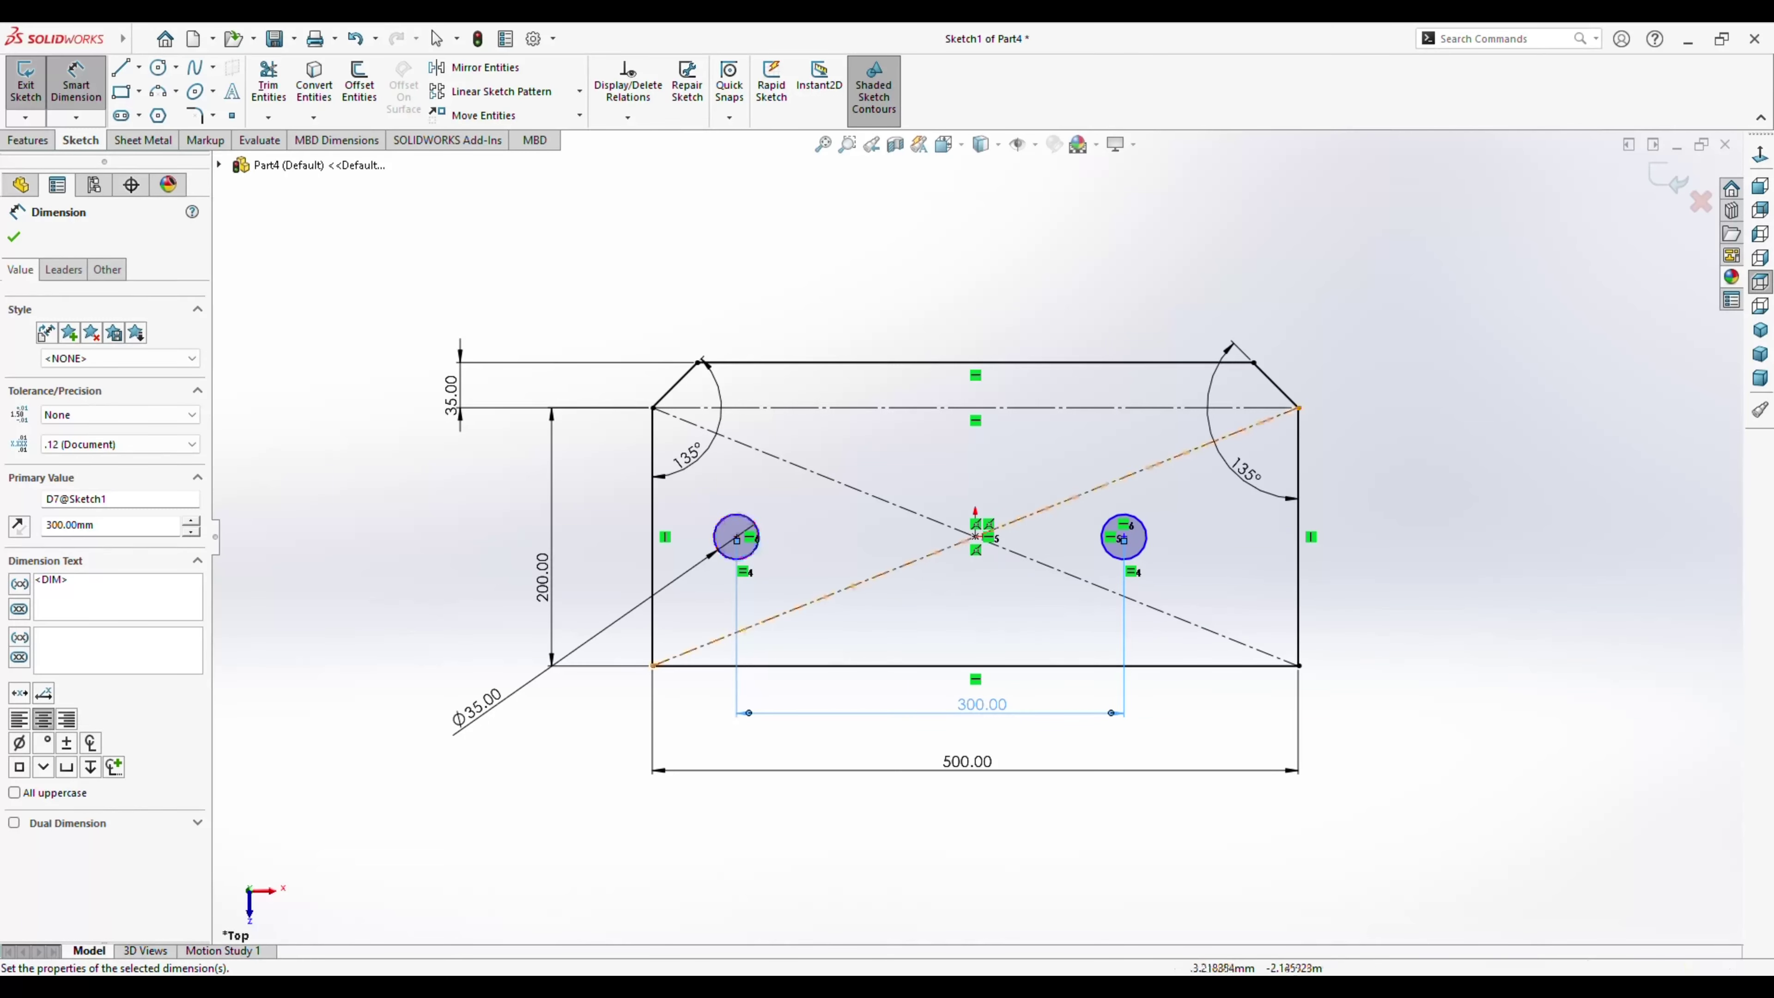
left_click(976, 536)
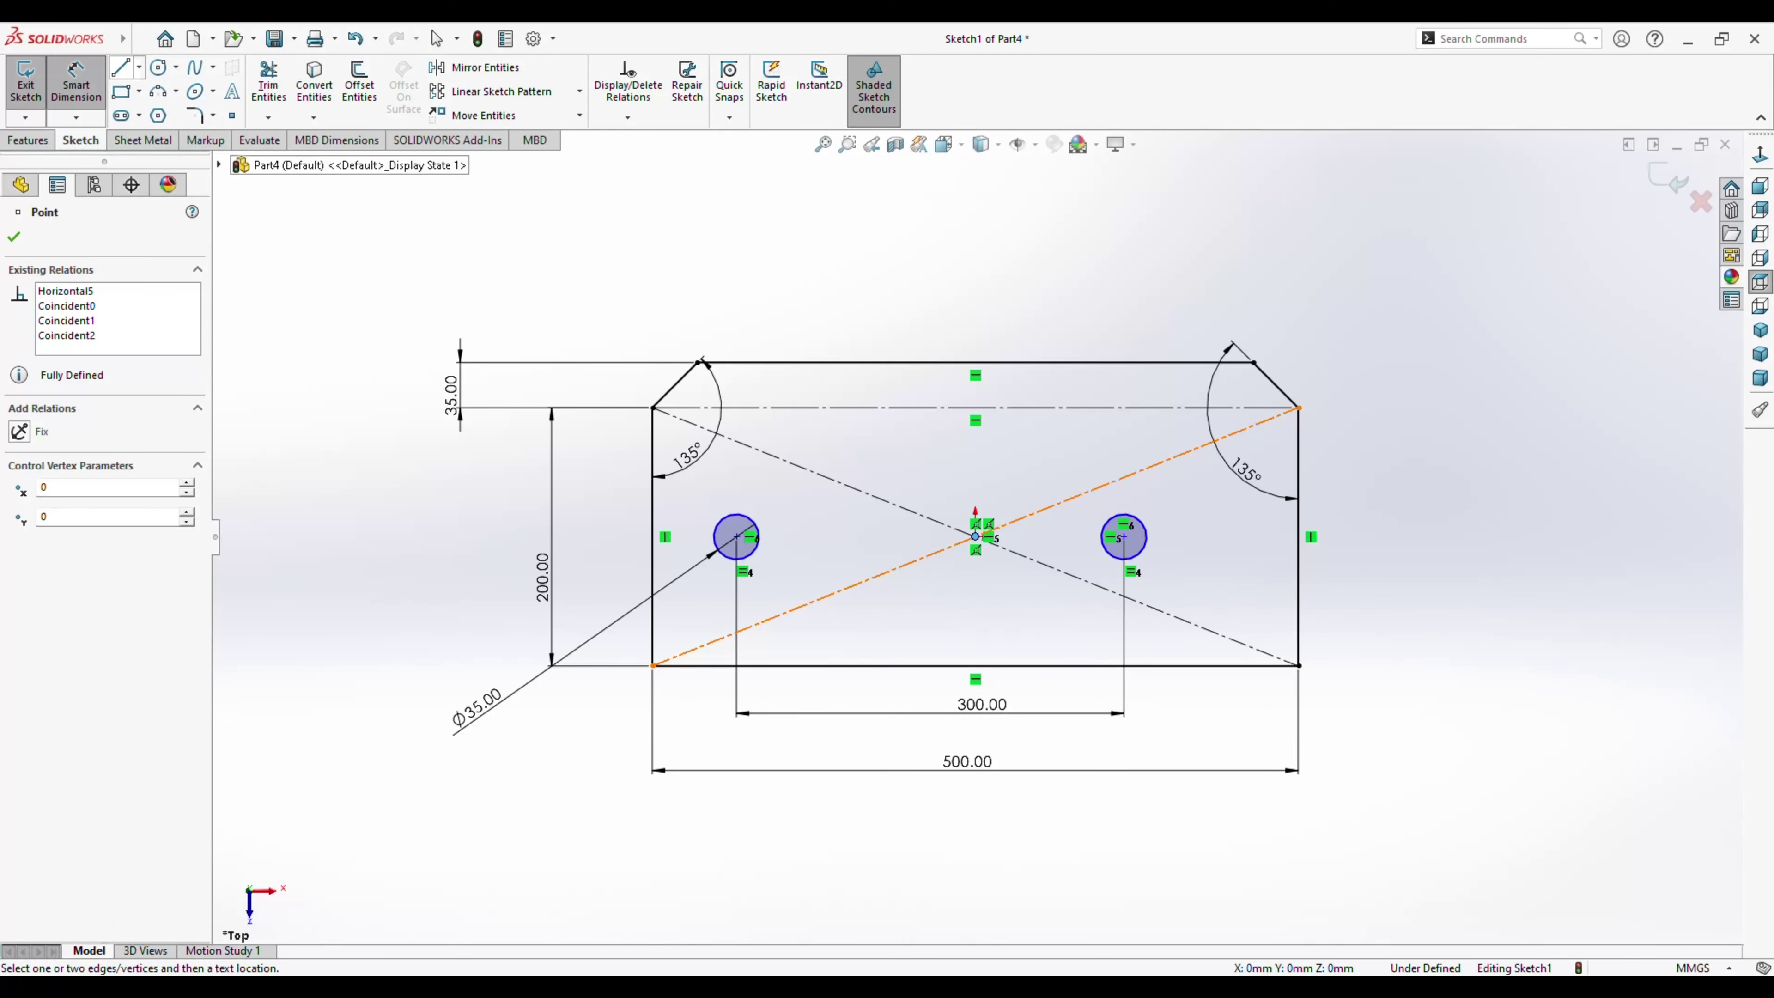
left_click(120, 68)
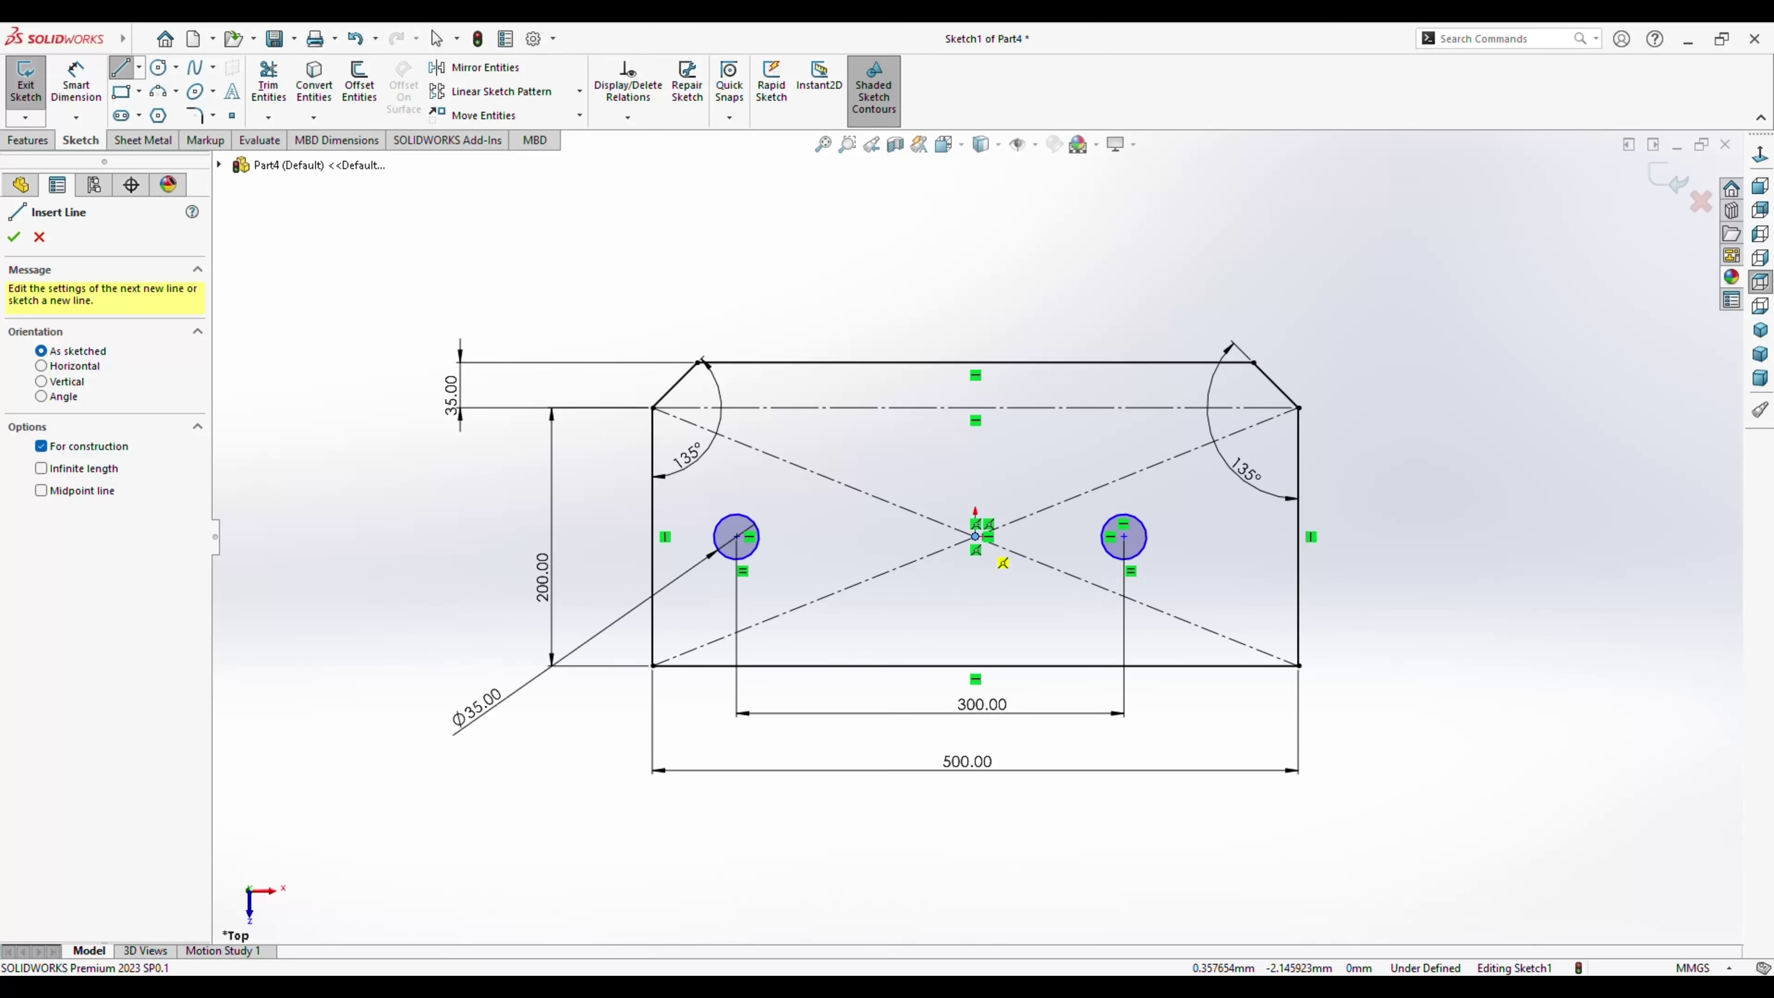
Draw a vertical centreline up from the origin past the outline.
left_click(976, 536)
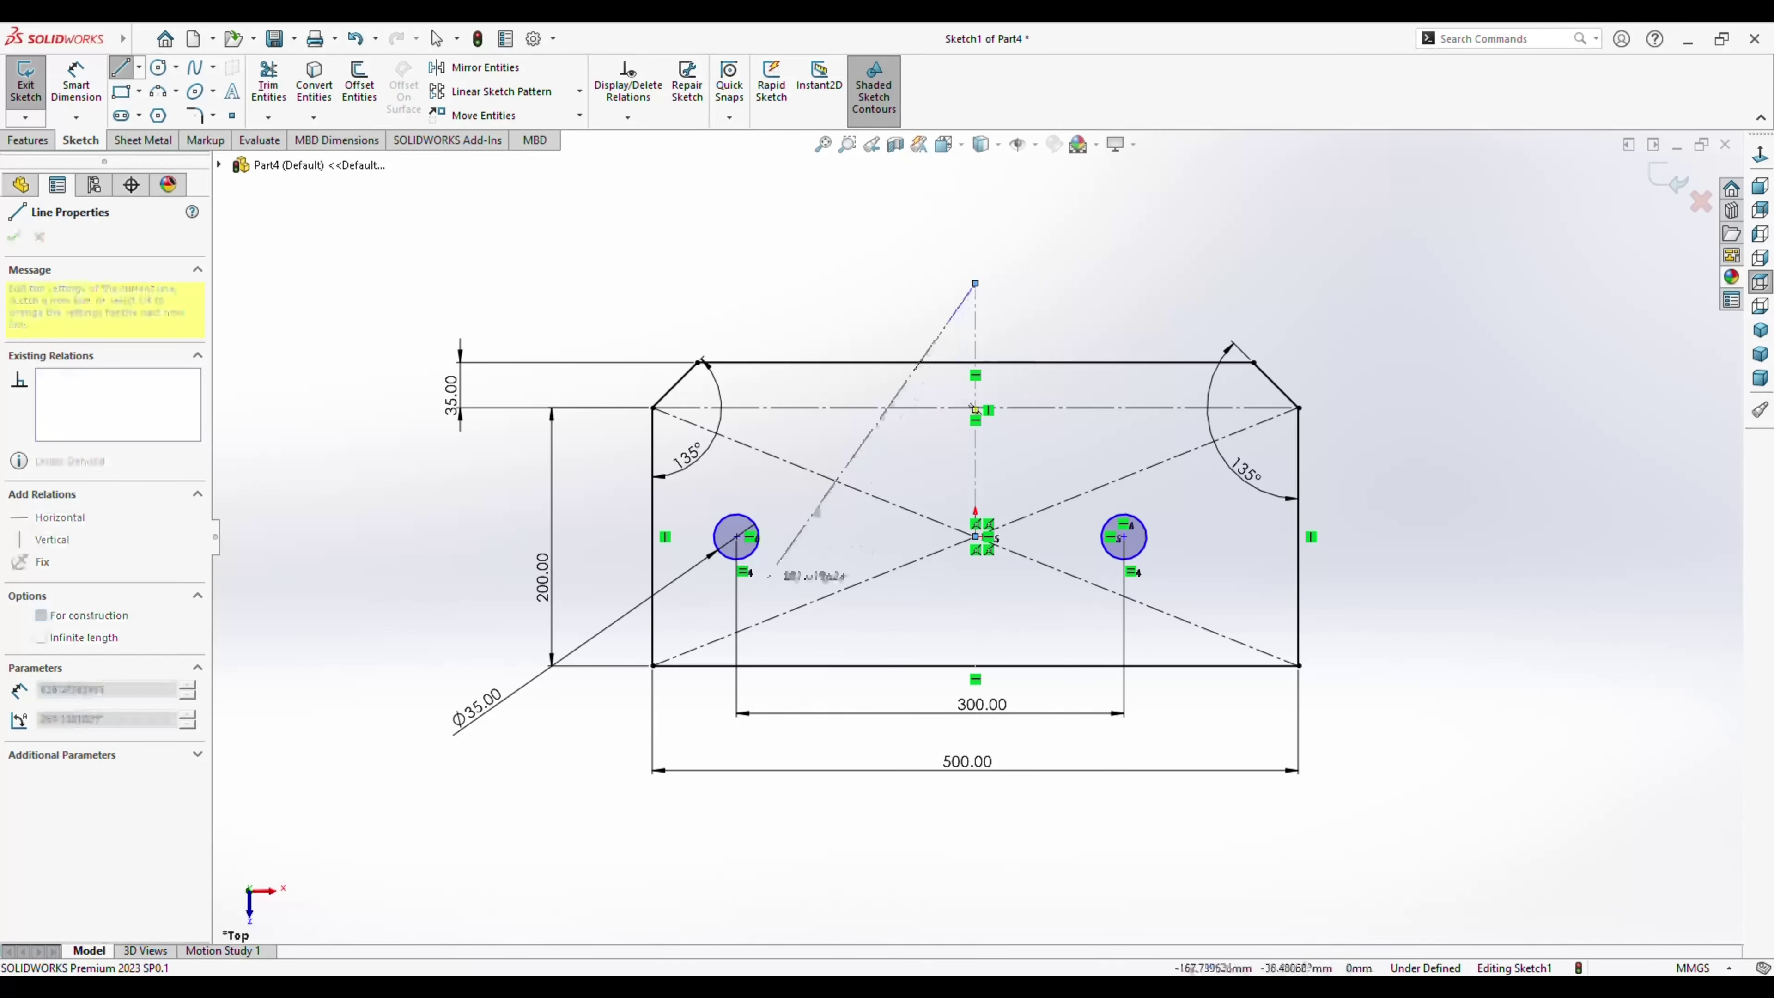
double_click(976, 283)
key("Escape")
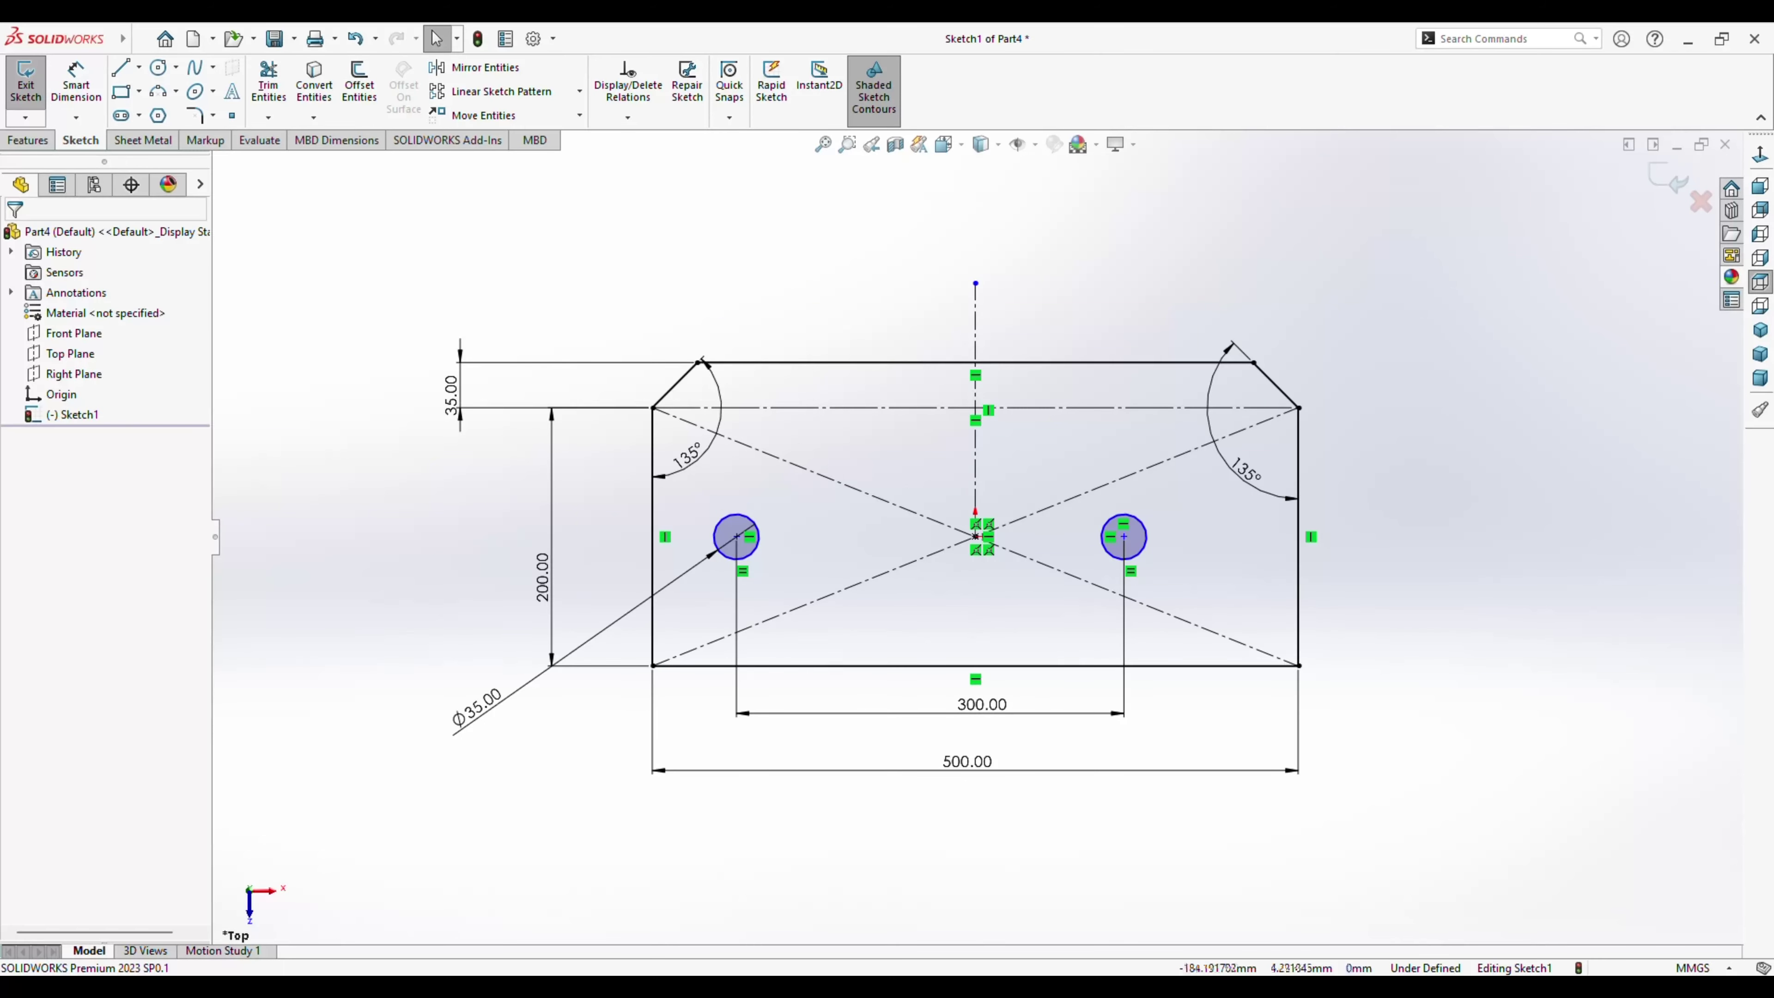
Make the two hole centres Symmetric about the vertical centreline.
left_click(737, 536)
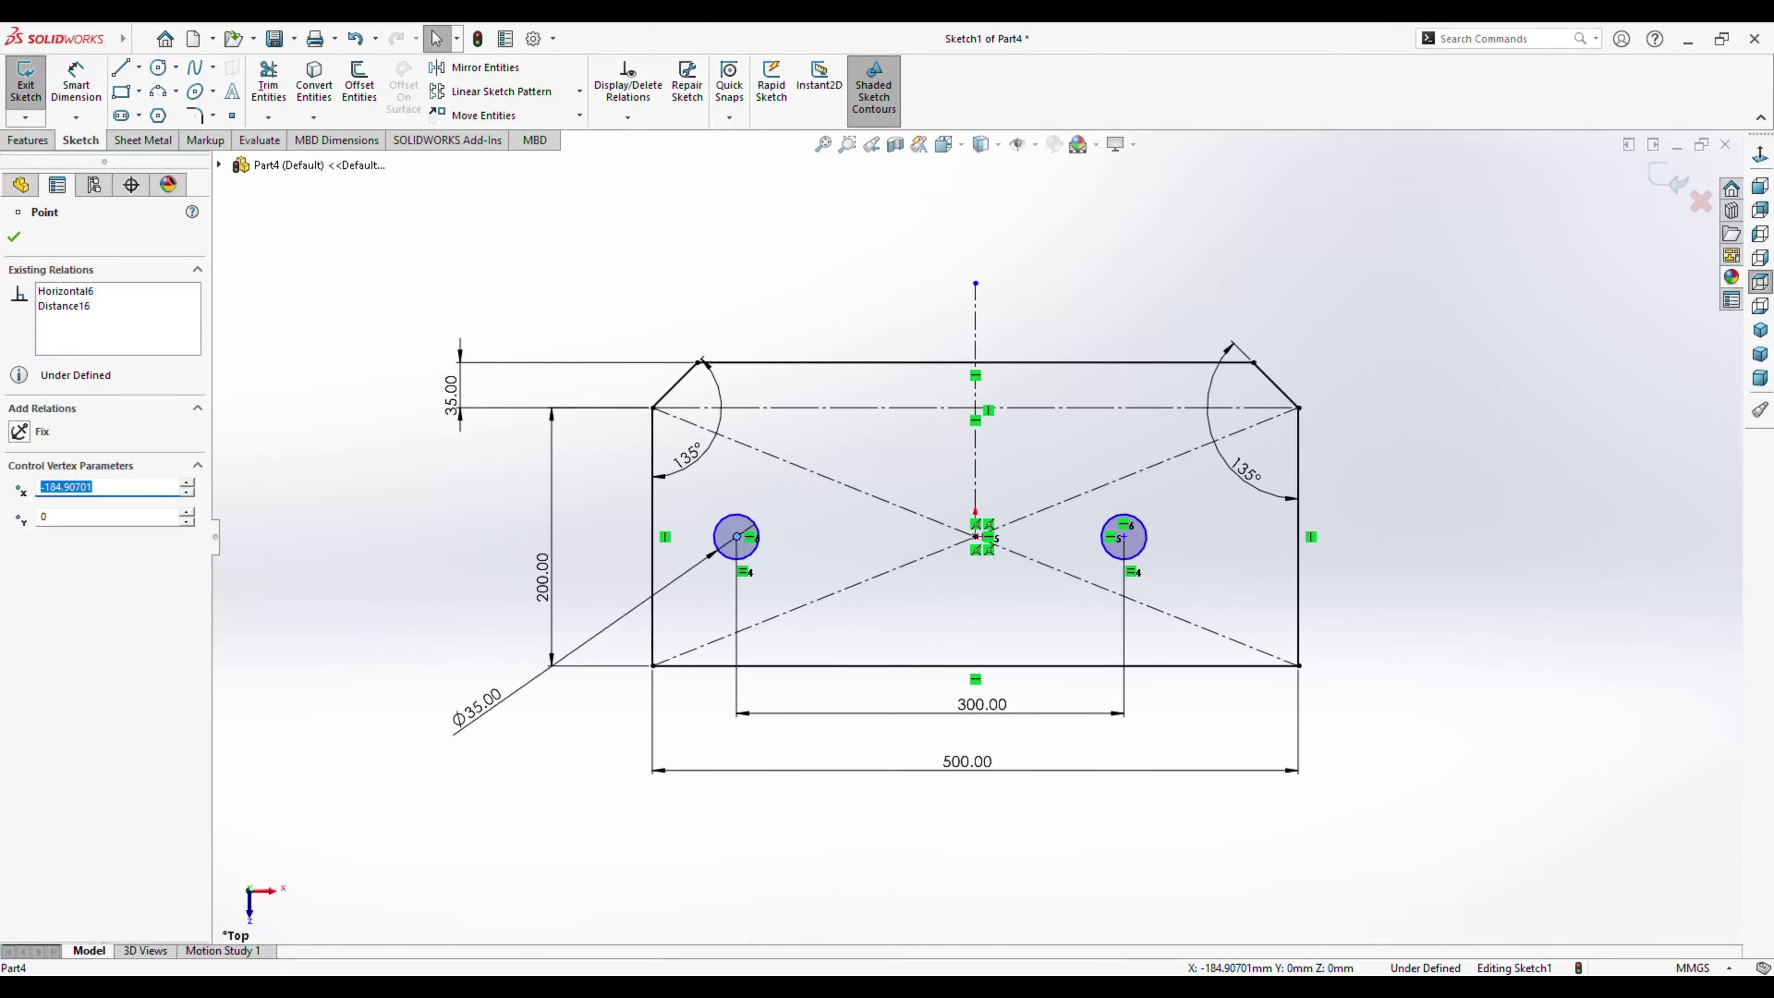
left_click(976, 328, "ctrl")
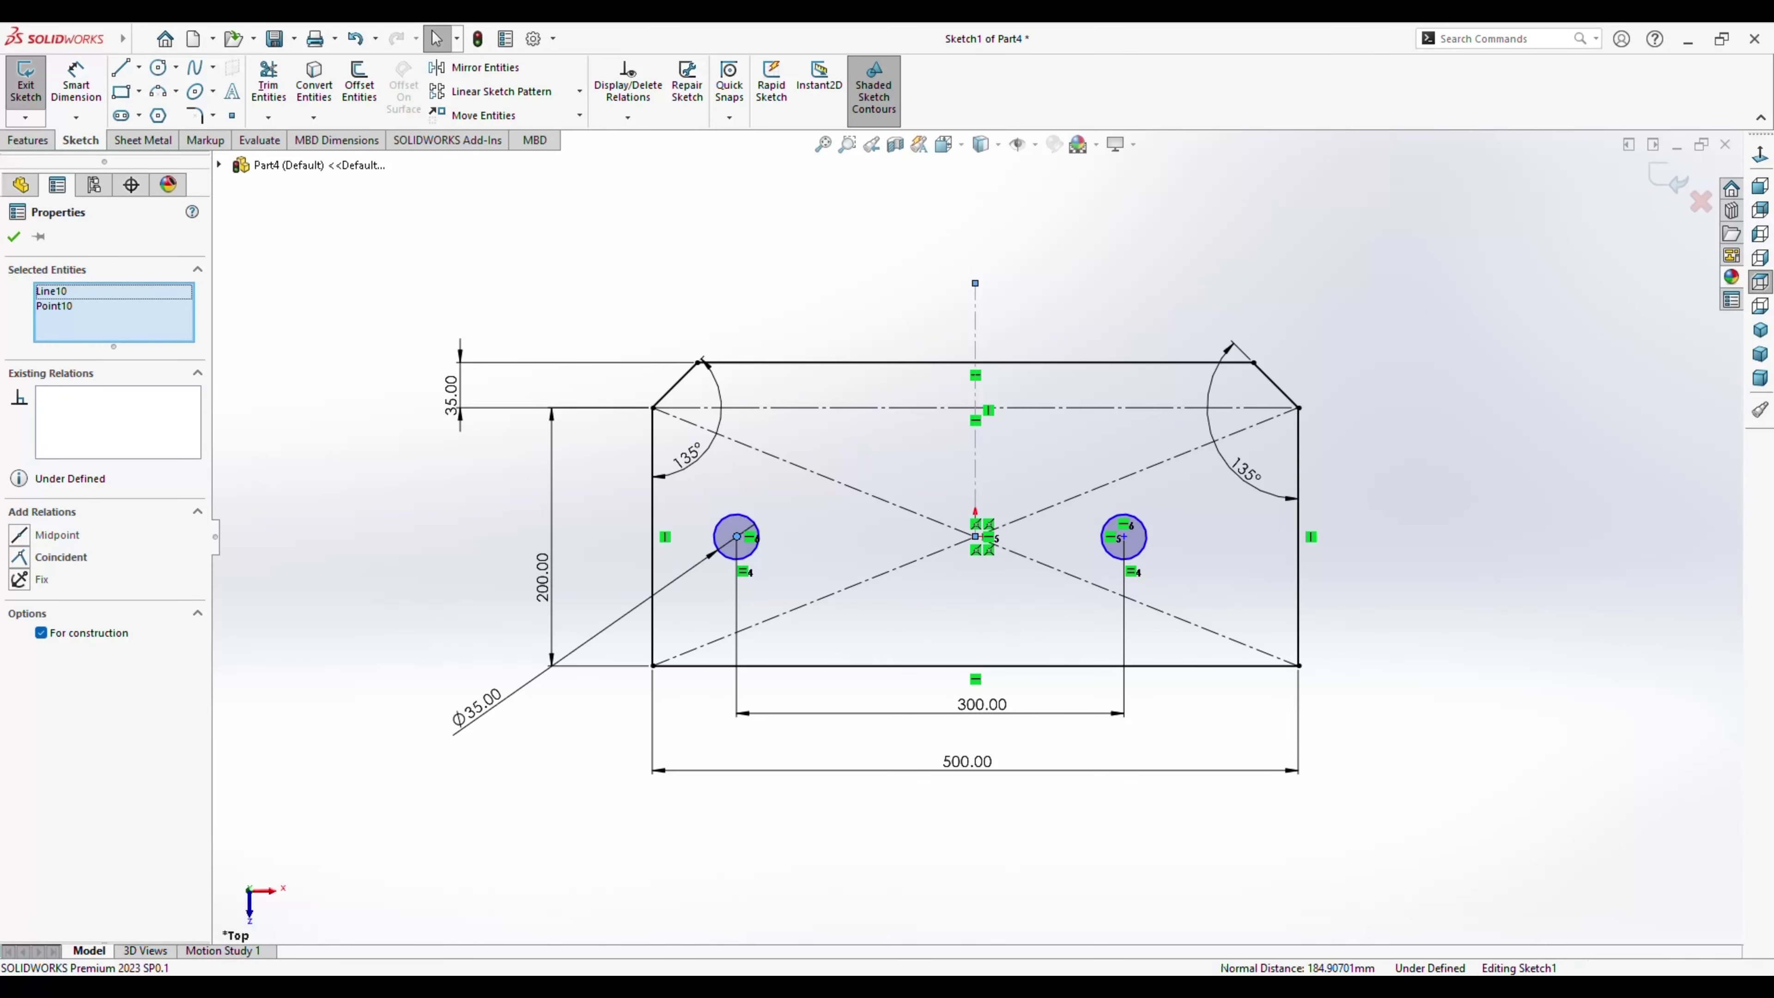
left_click(1123, 536, "ctrl")
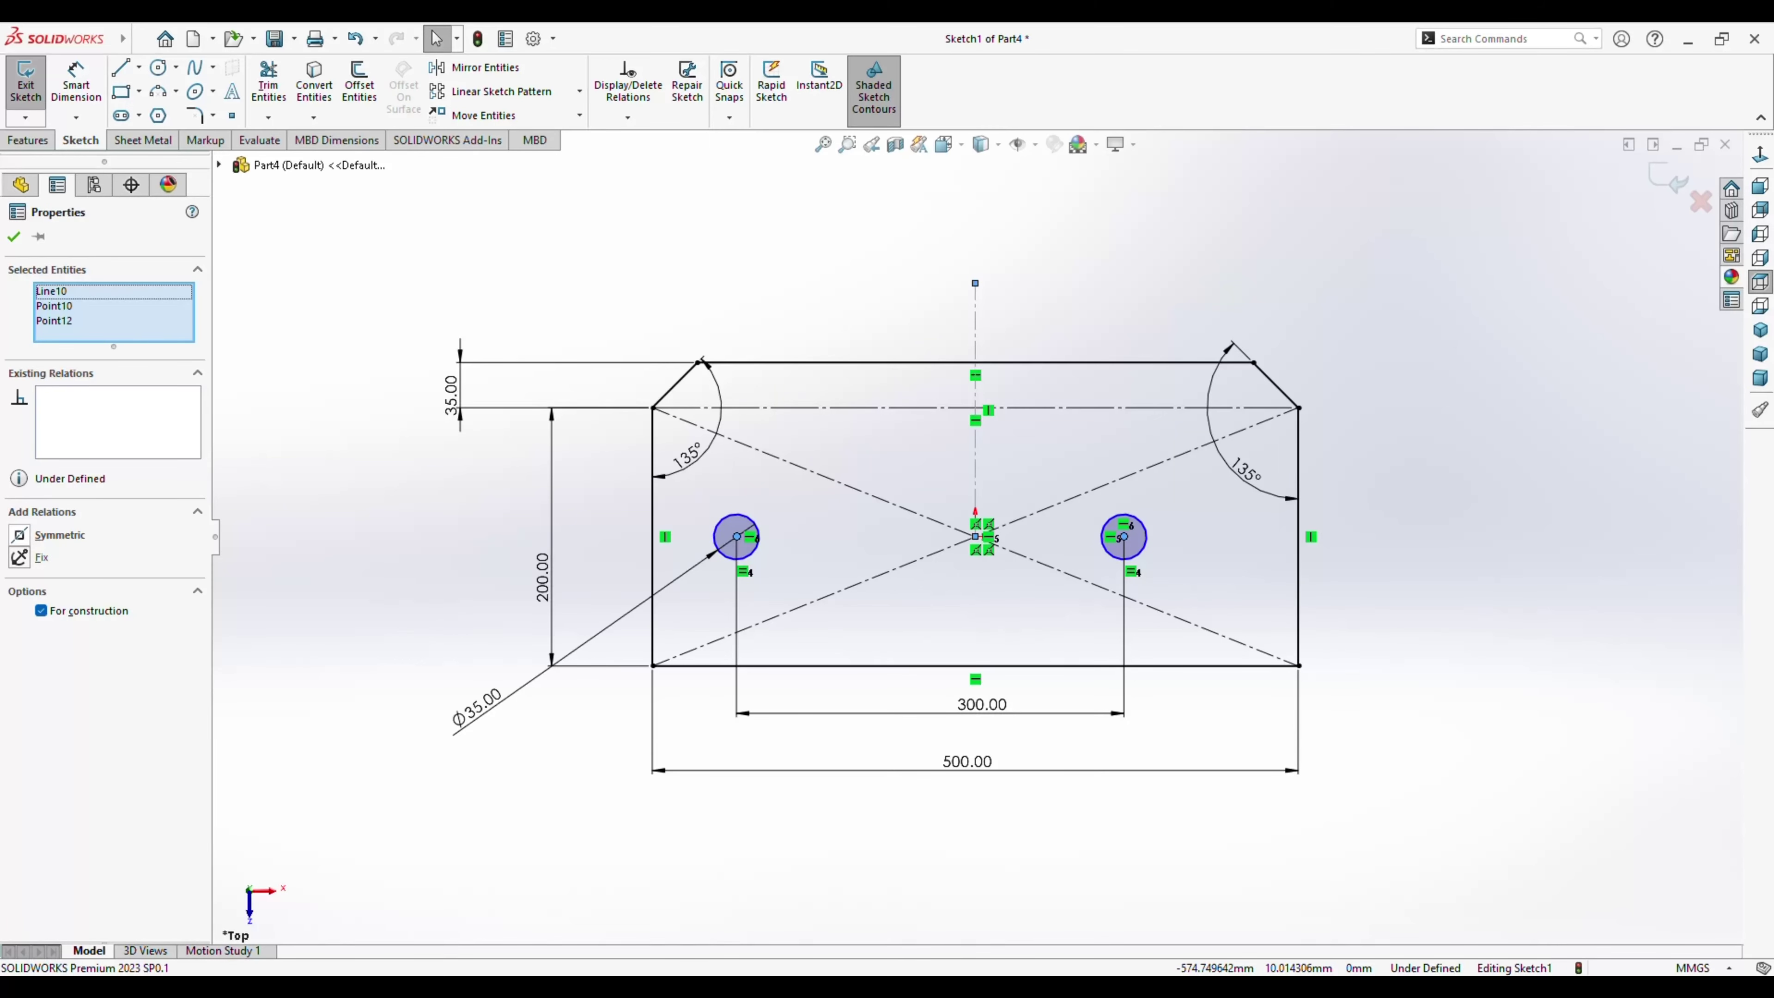
left_click(60, 535)
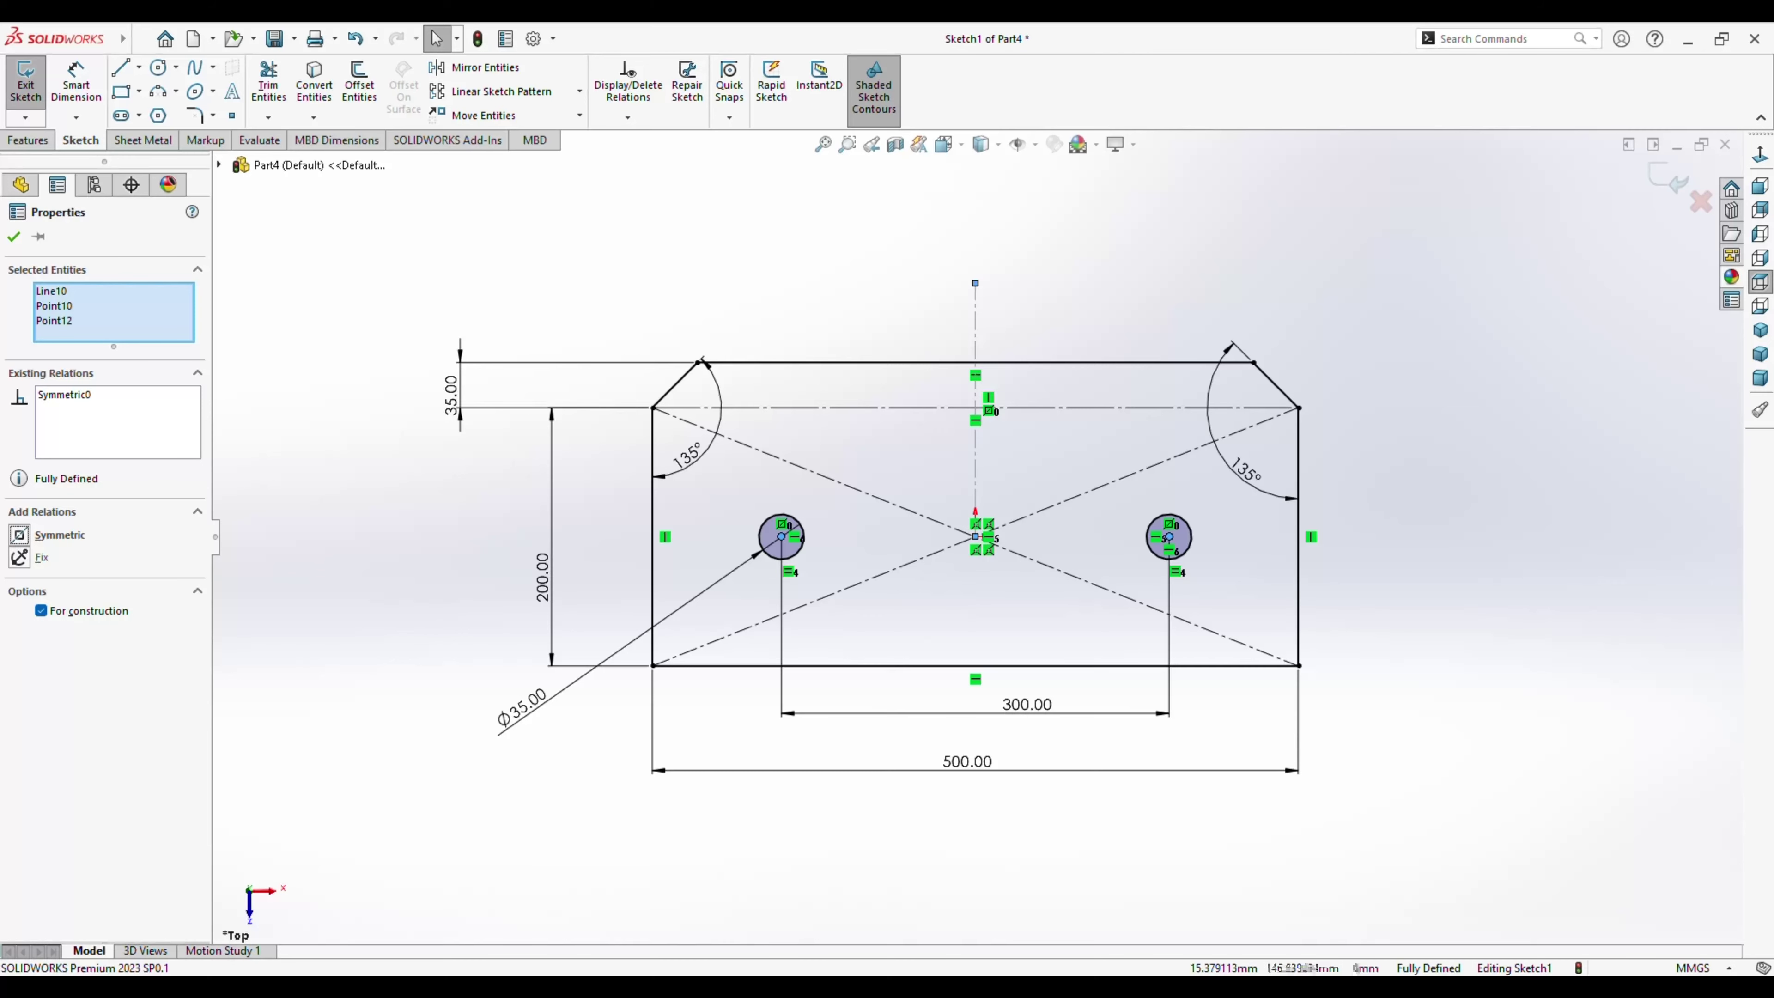
key("Escape")
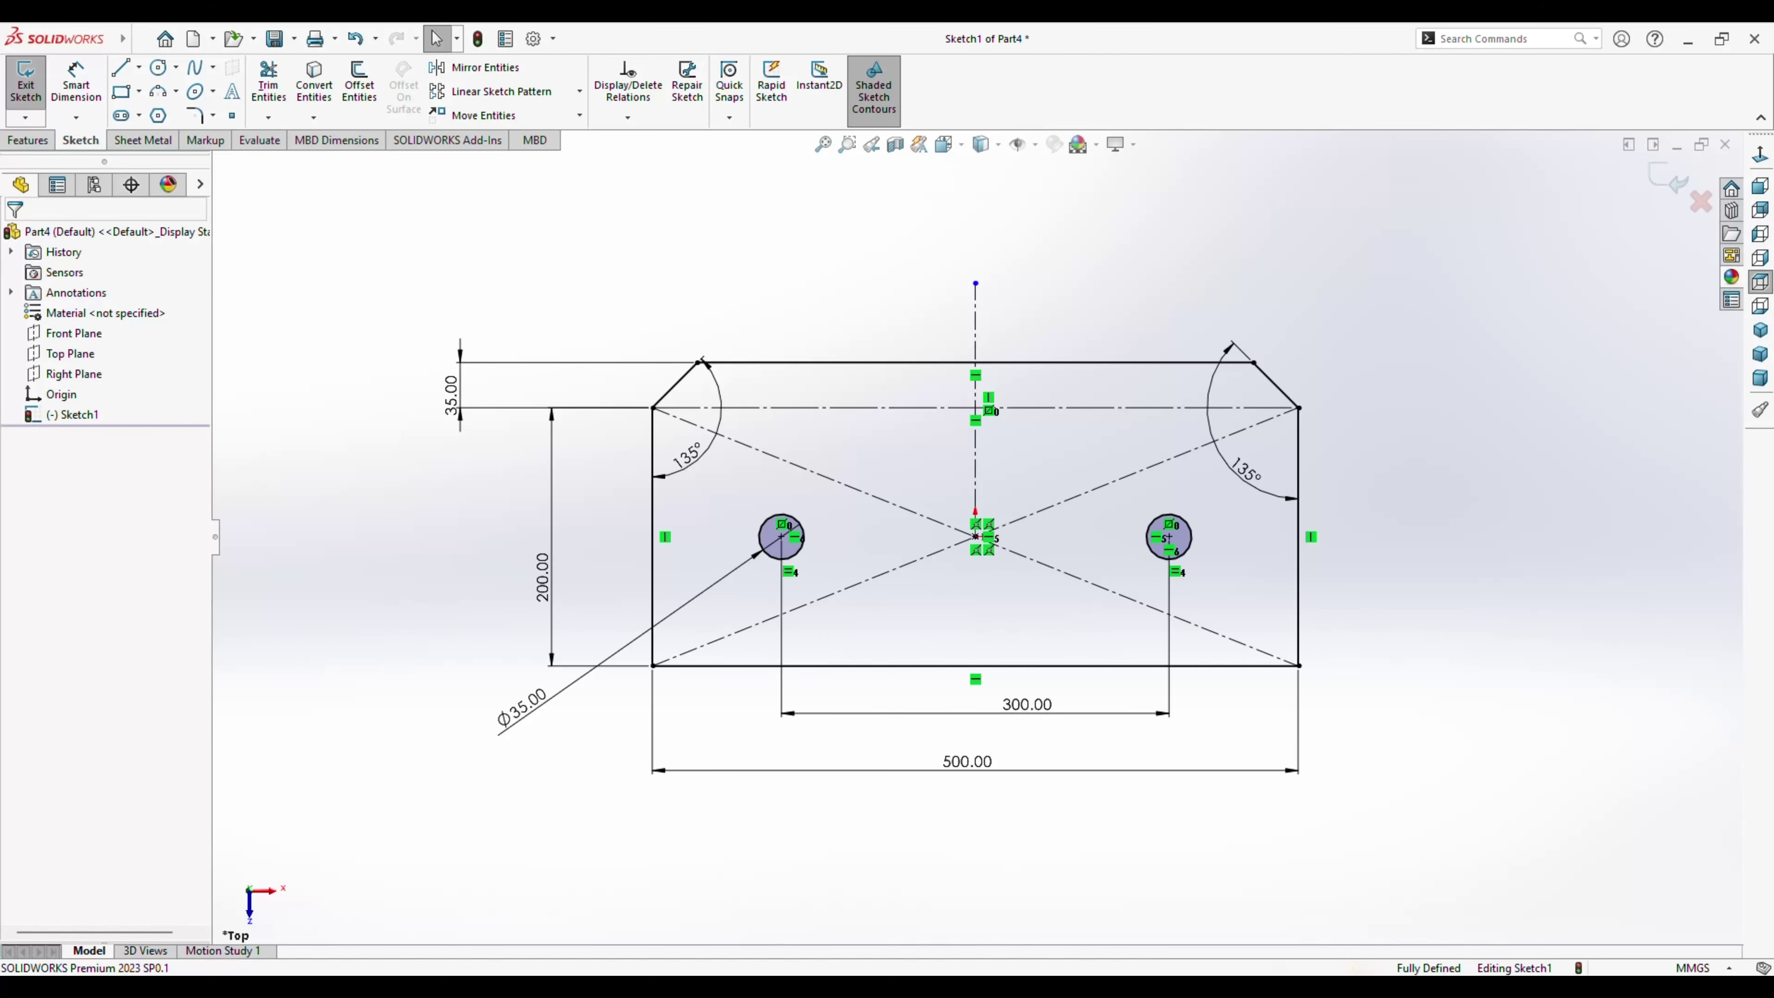
left_click(142, 140)
Create a 1.2 mm Base Flange from the sketch with reversed direction.
left_click(36, 84)
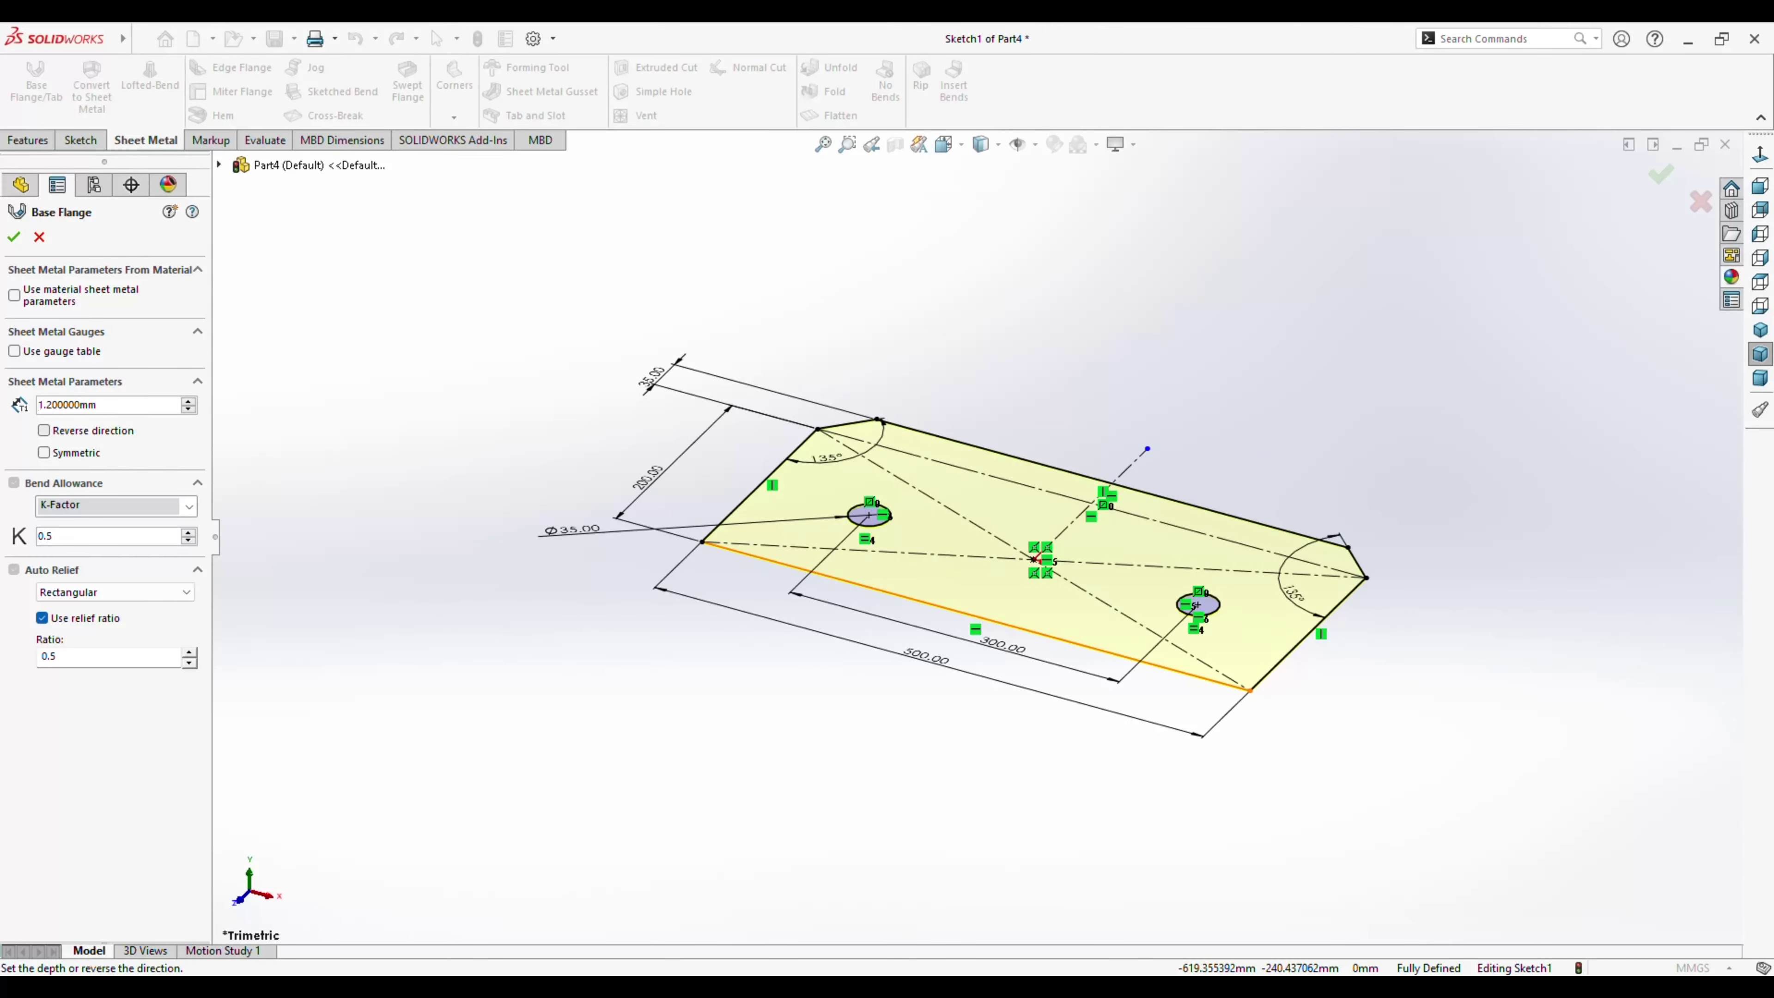
left_click(44, 430)
left_click(13, 237)
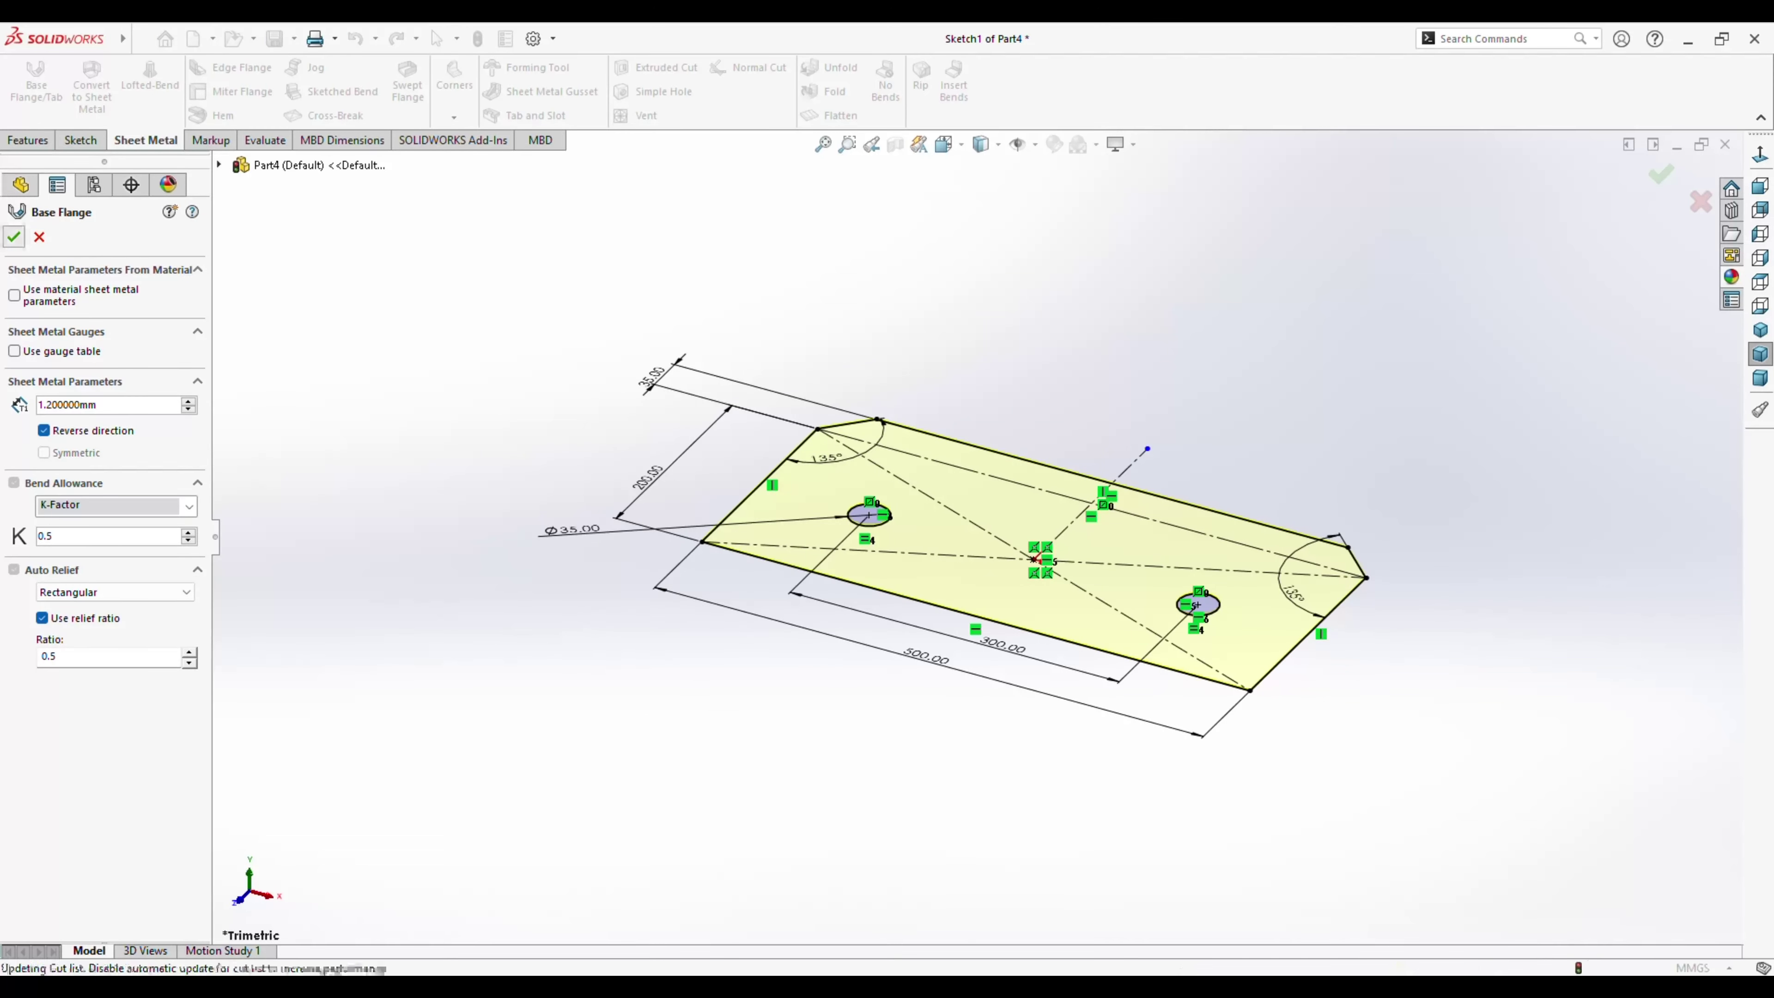
left_click(78, 475)
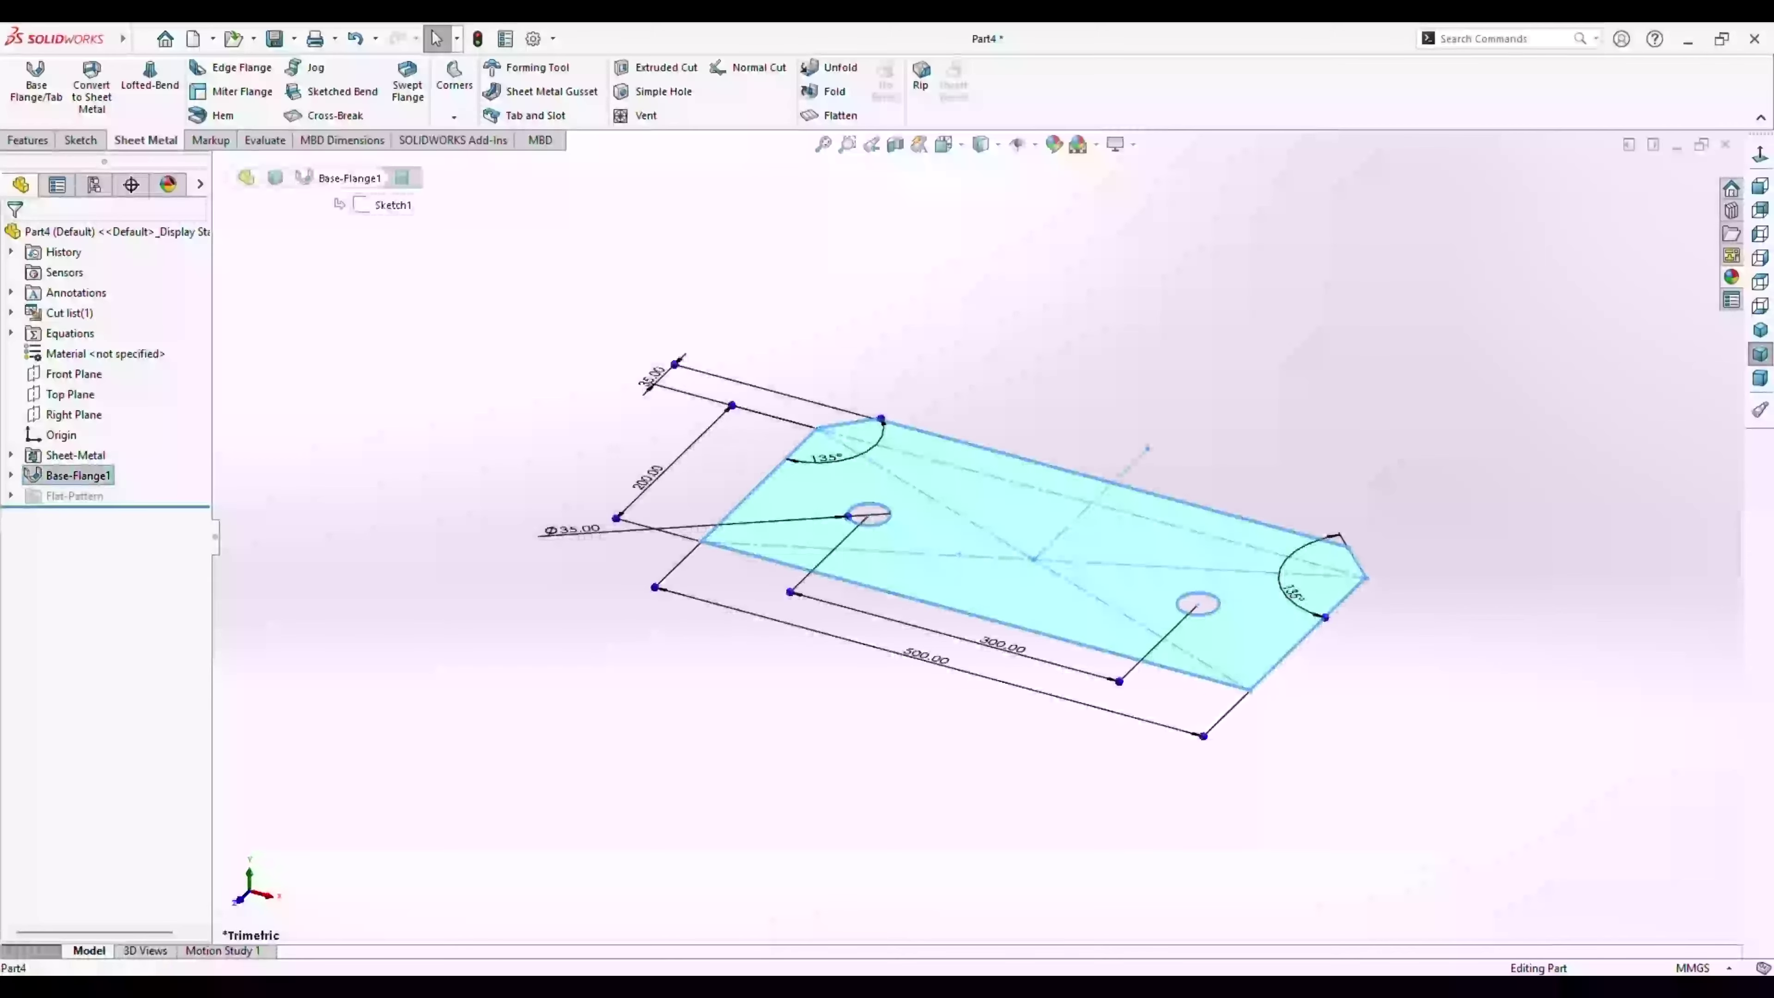
Discard the stray sketch, go to isometric view, and start a sketch on the flange face.
left_click(35, 80)
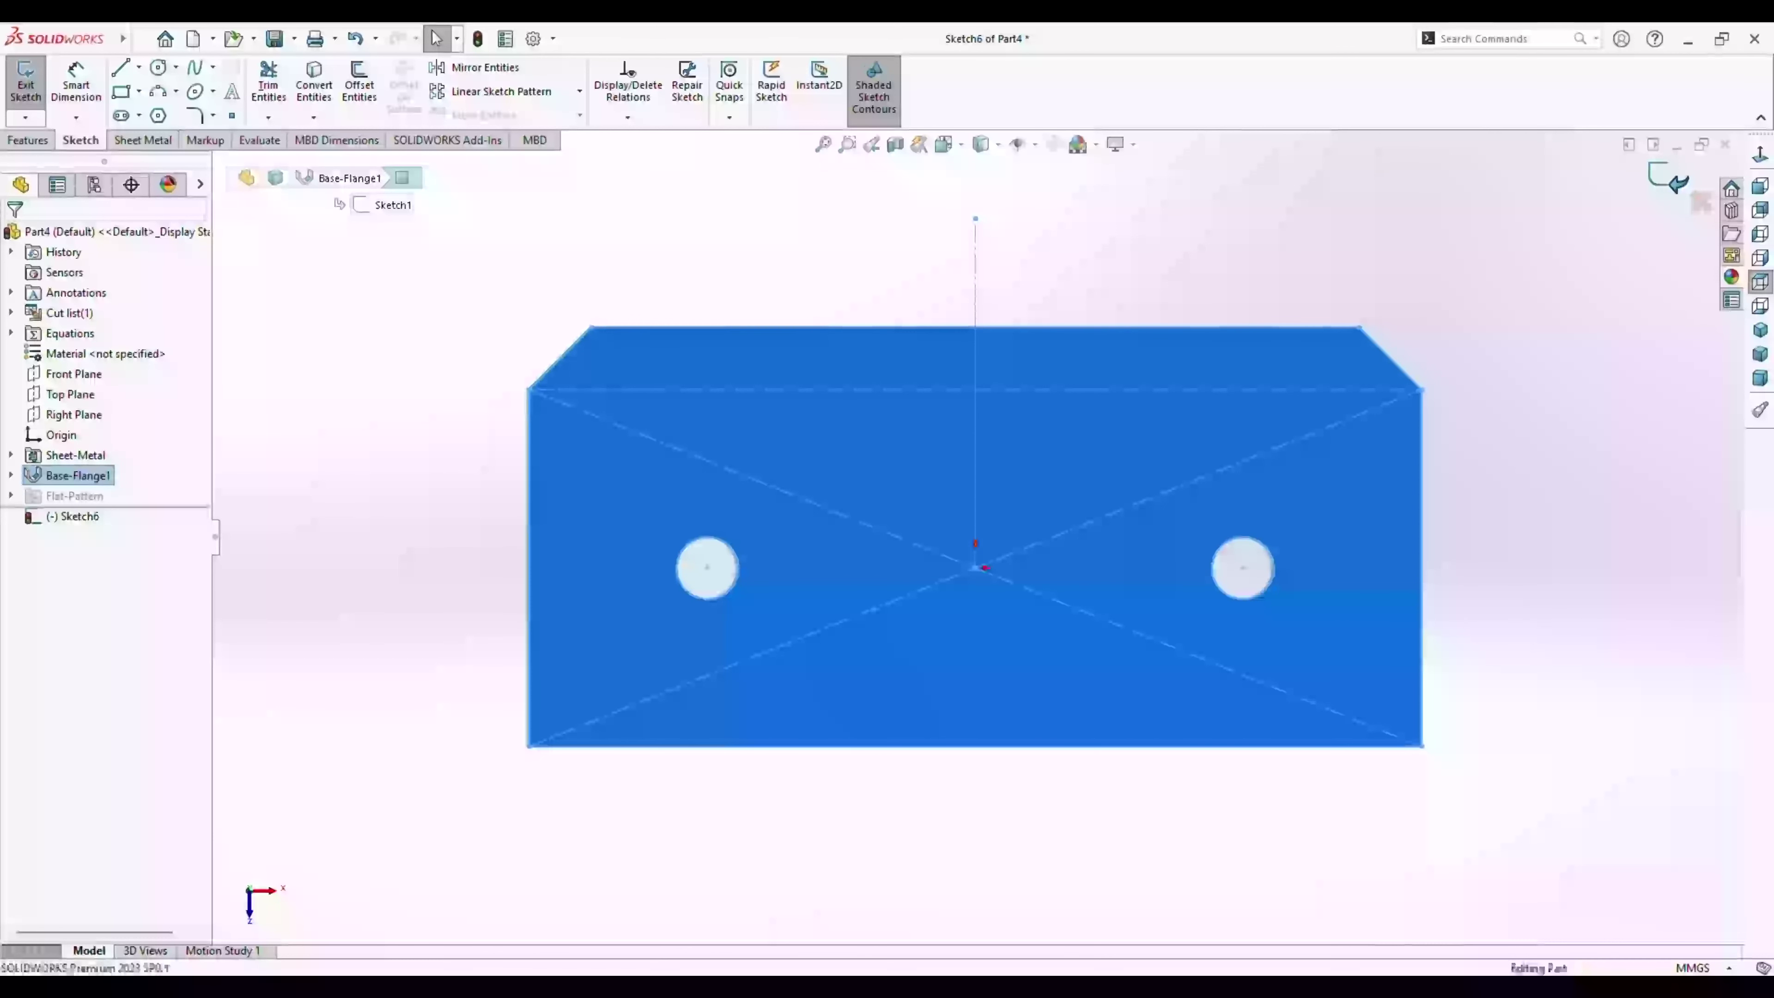
left_click(1669, 179)
key("ctrl+7")
left_click(77, 475)
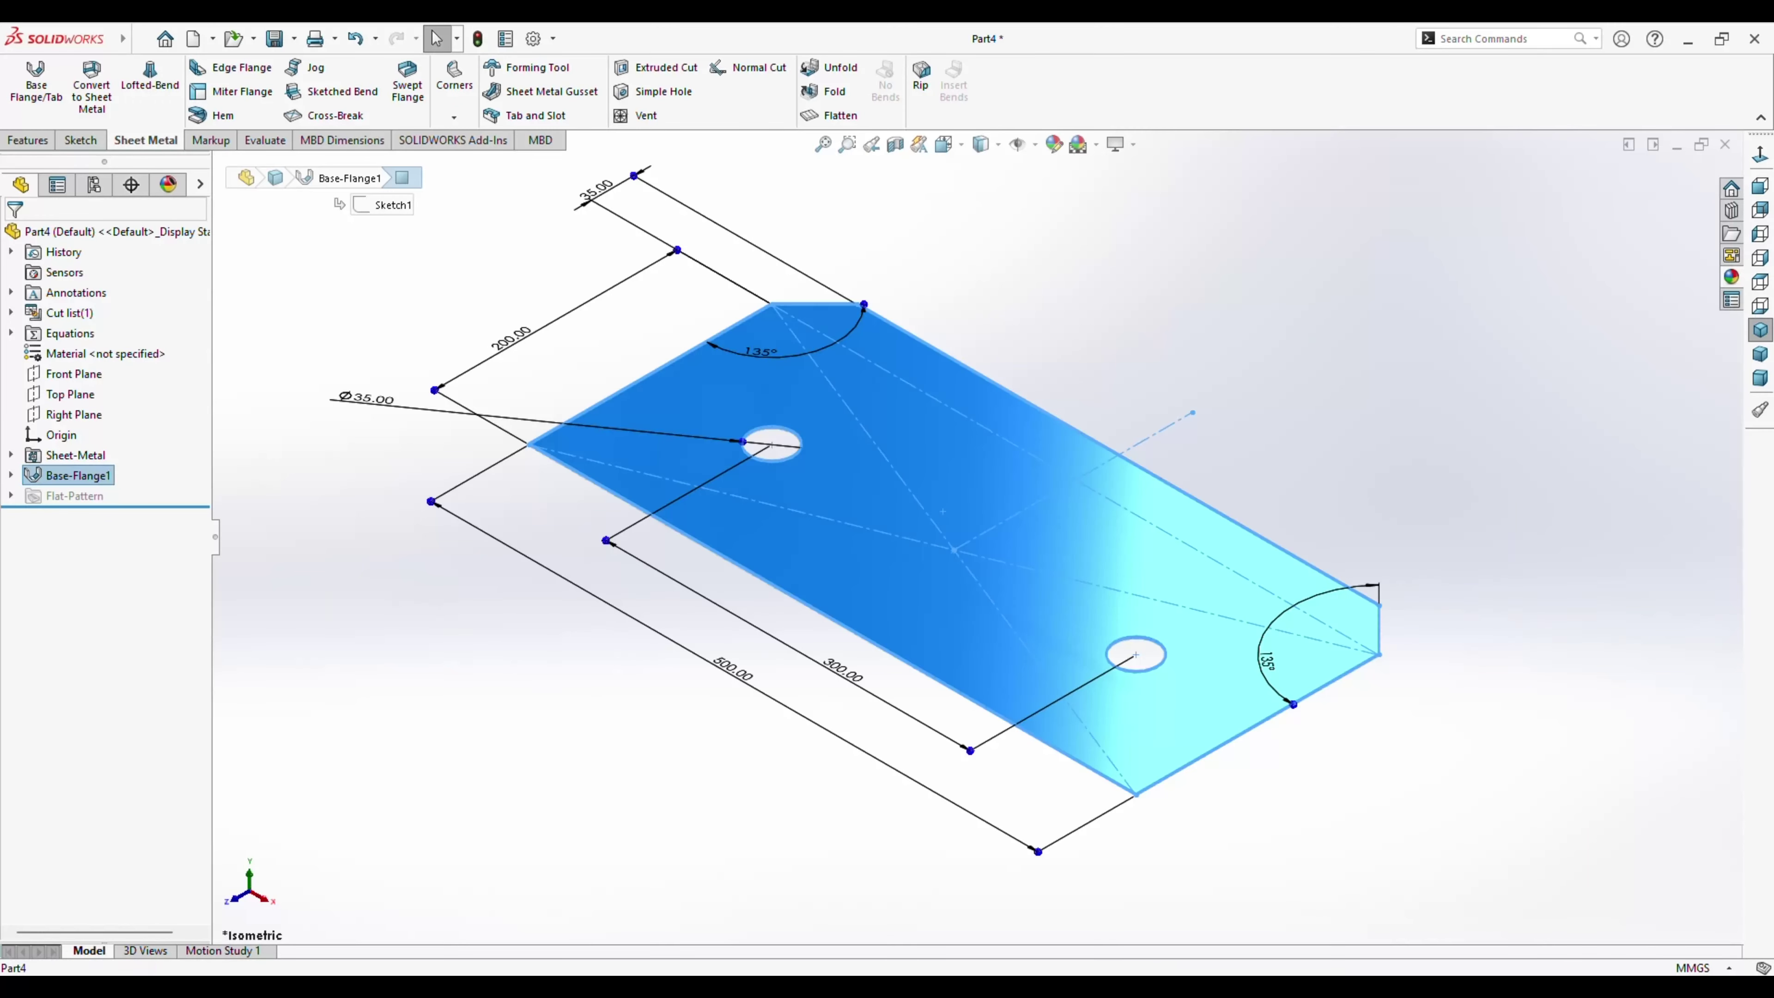
left_click(80, 140)
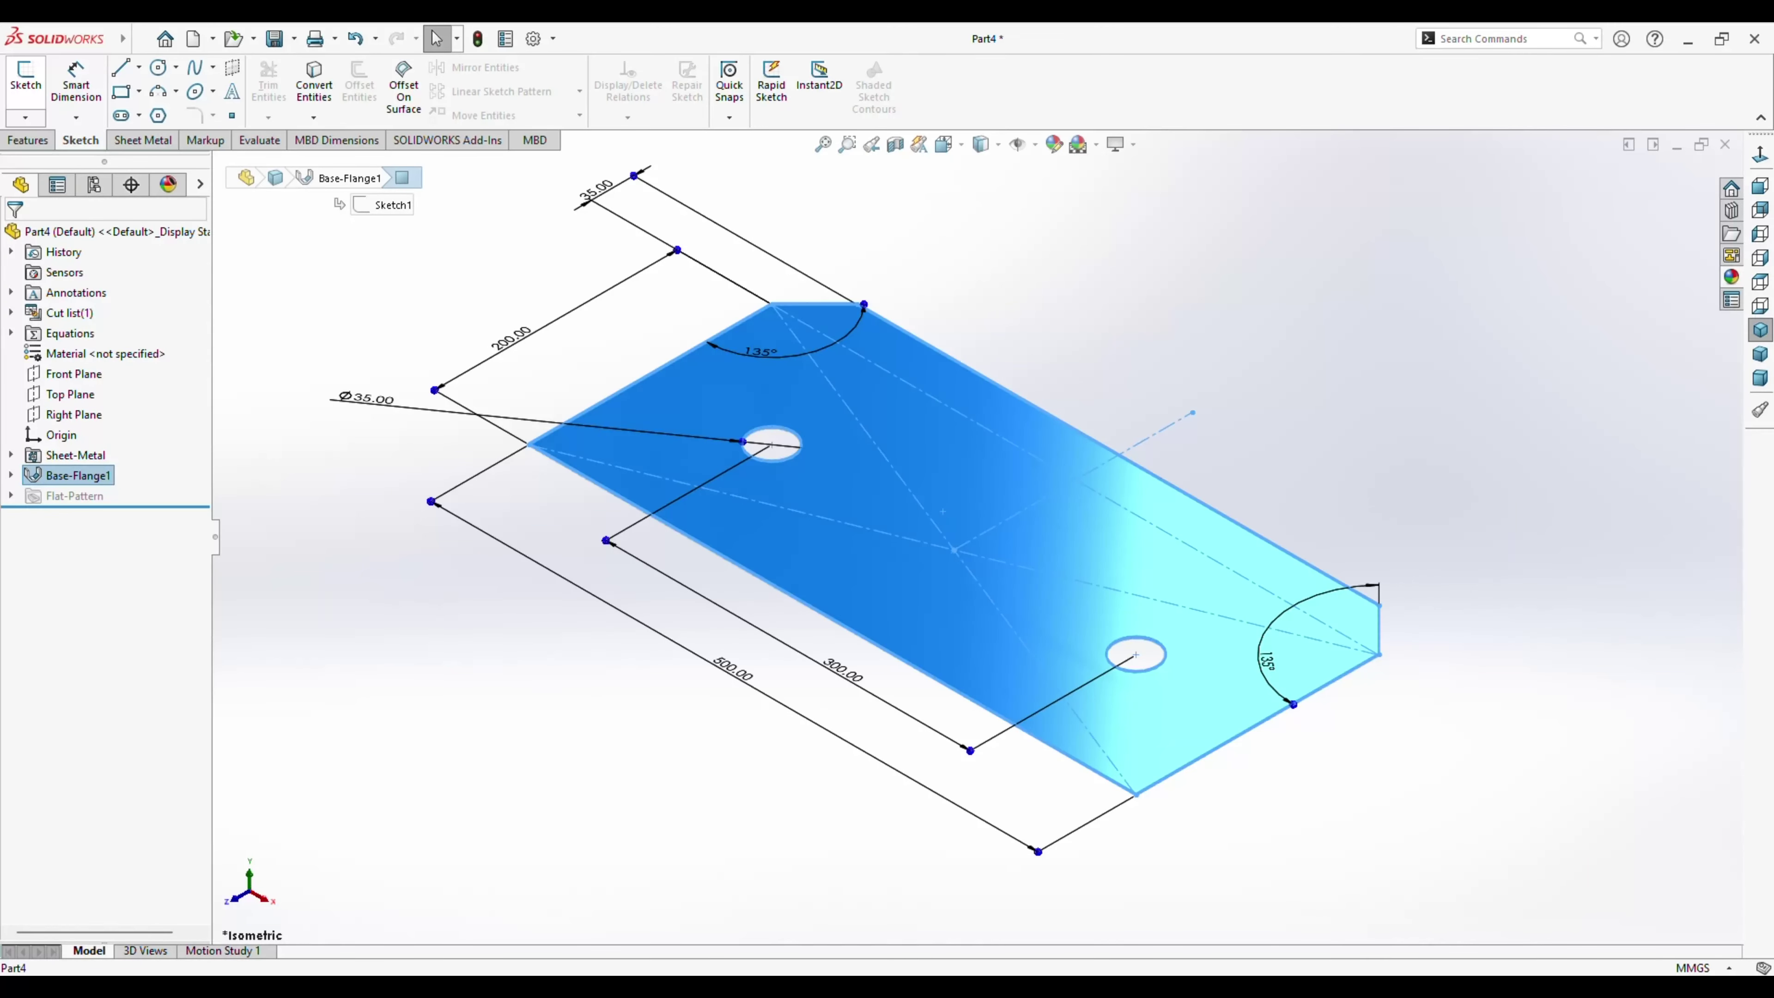
left_click(25, 74)
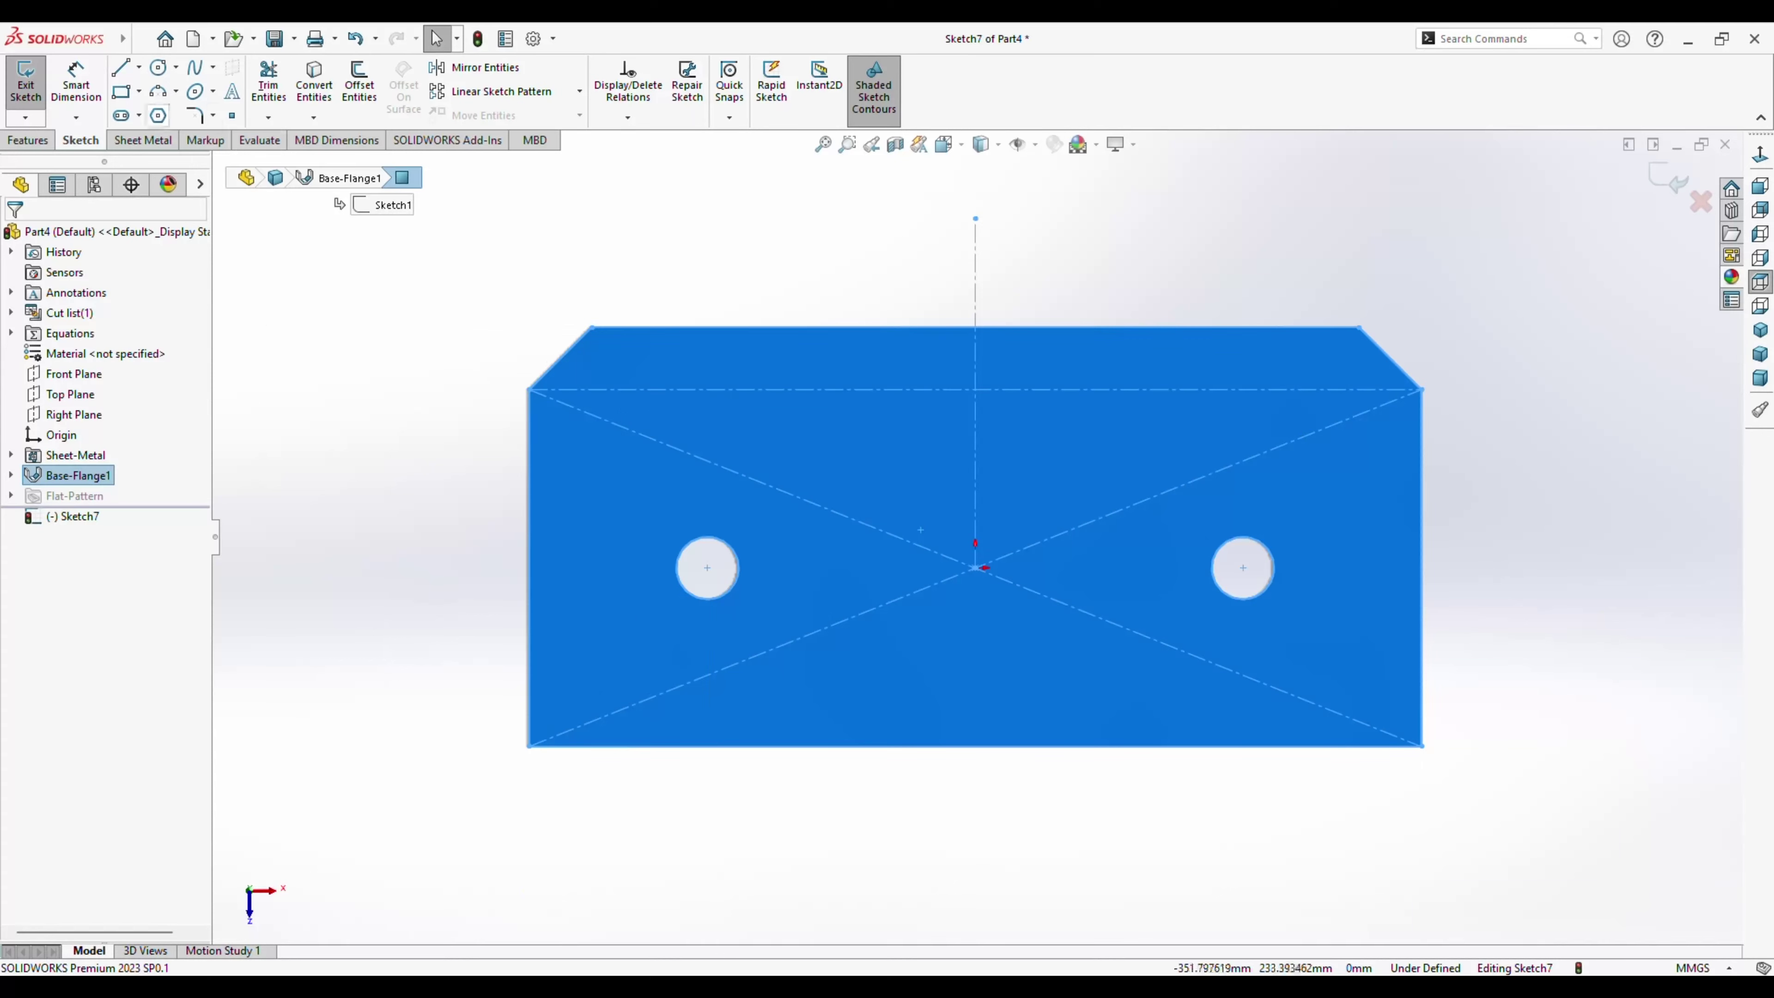
Draw a horizontal bend line across the flange's upper corners.
left_click(120, 67)
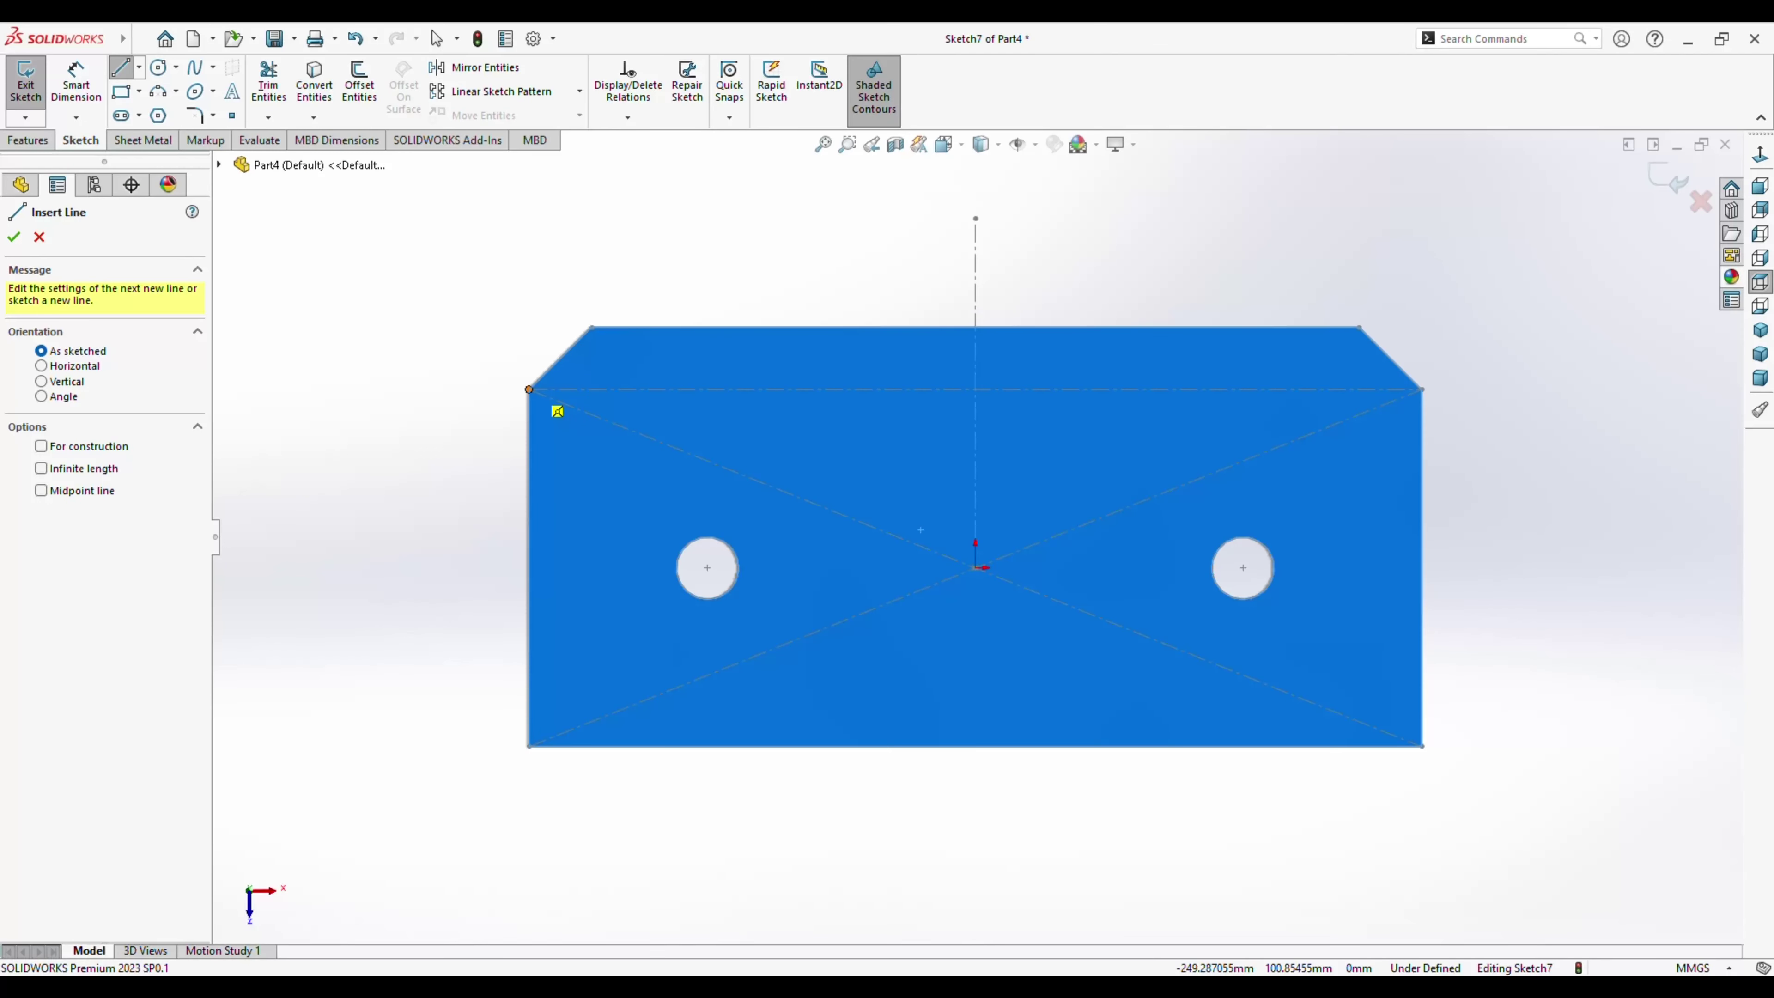
left_click(528, 389)
left_click(1421, 390)
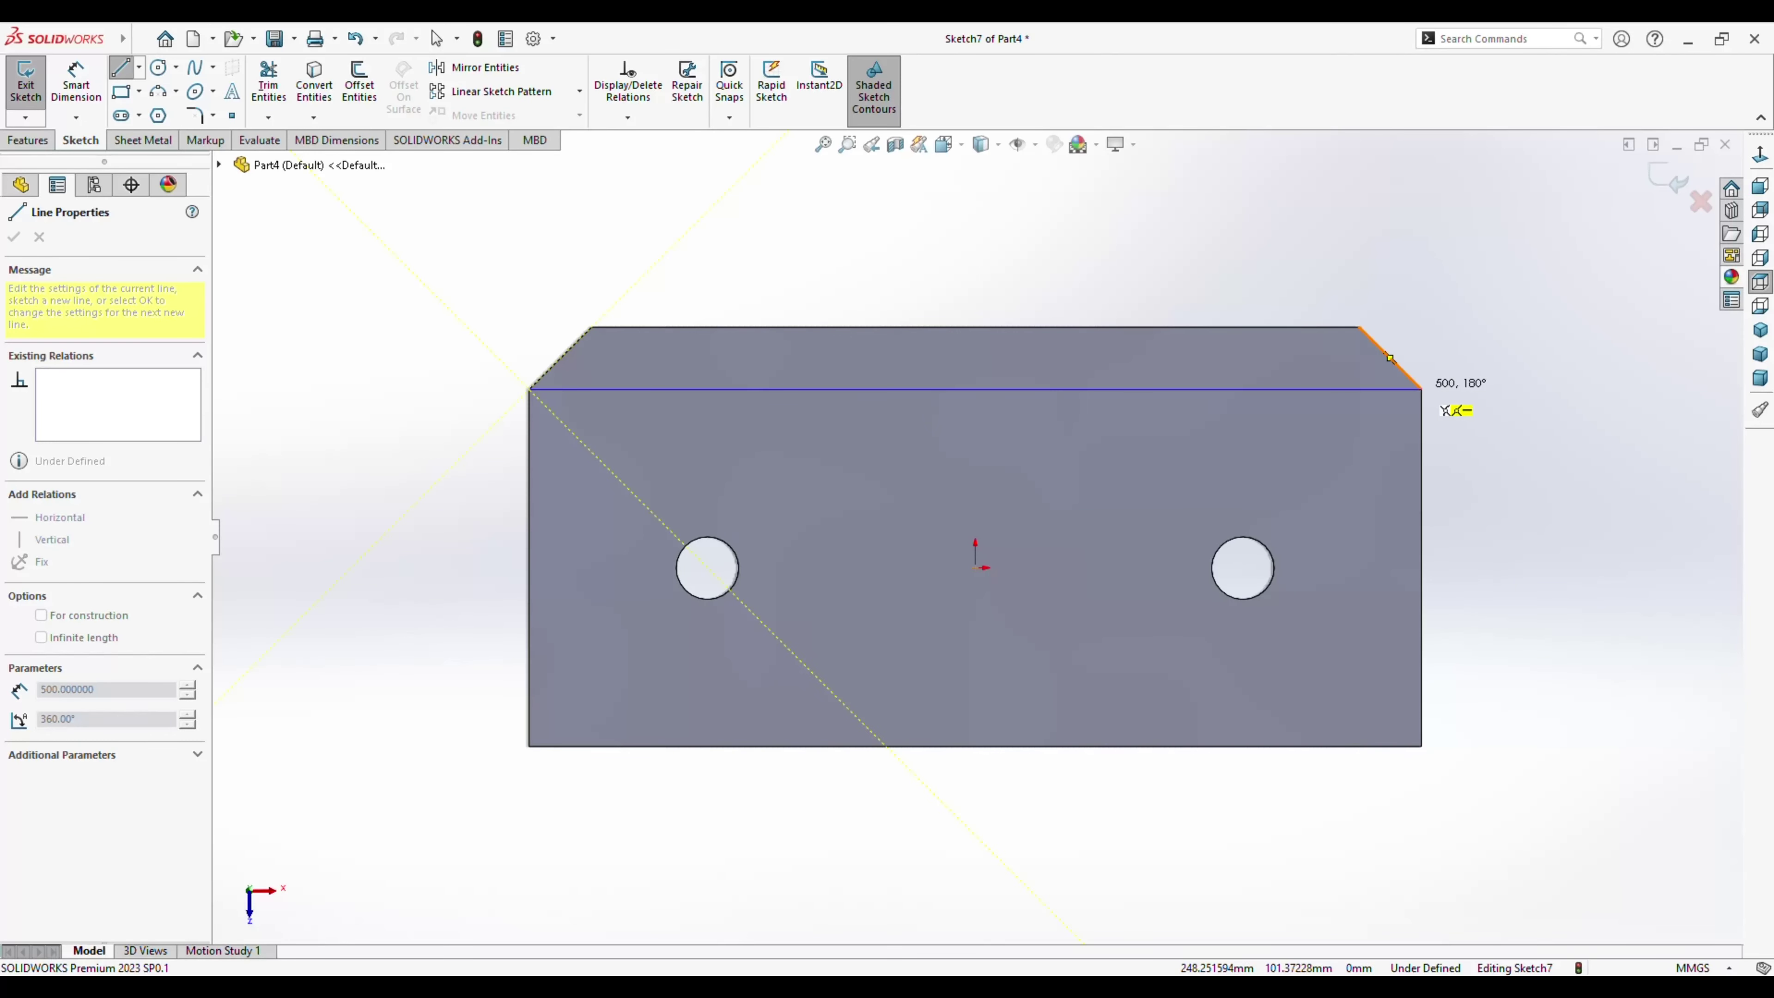
left_click(1422, 390)
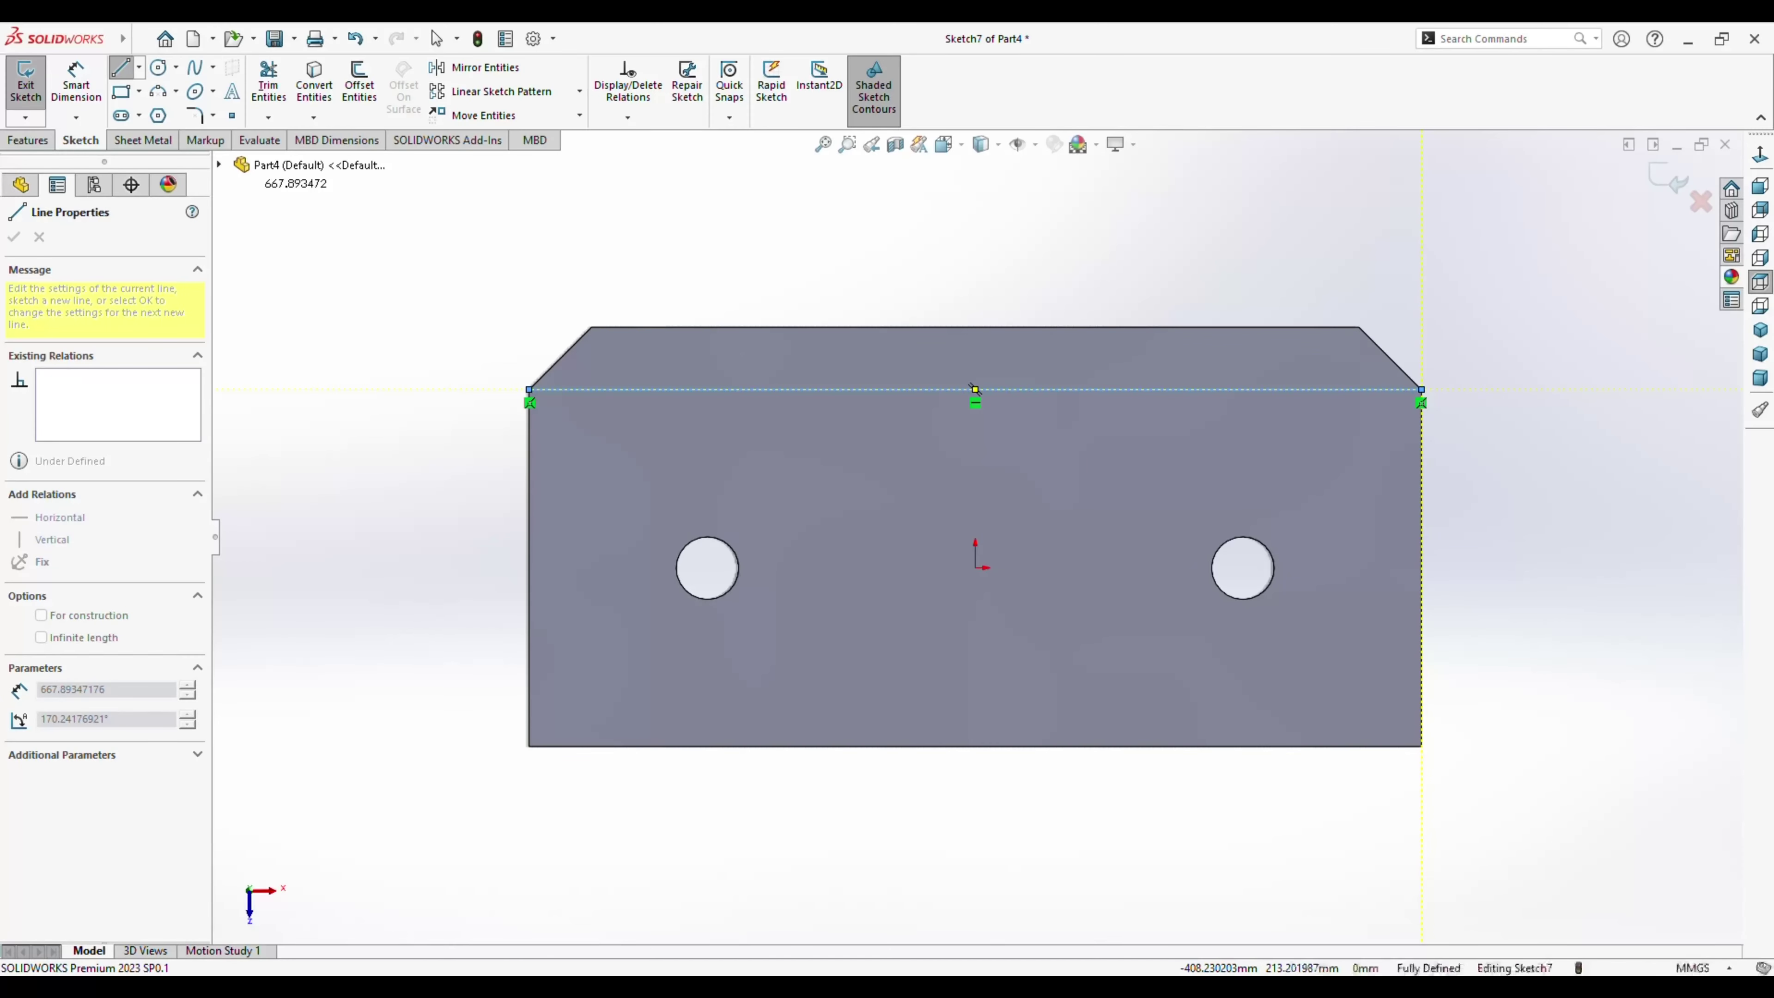
left_click(145, 140)
left_click(342, 91)
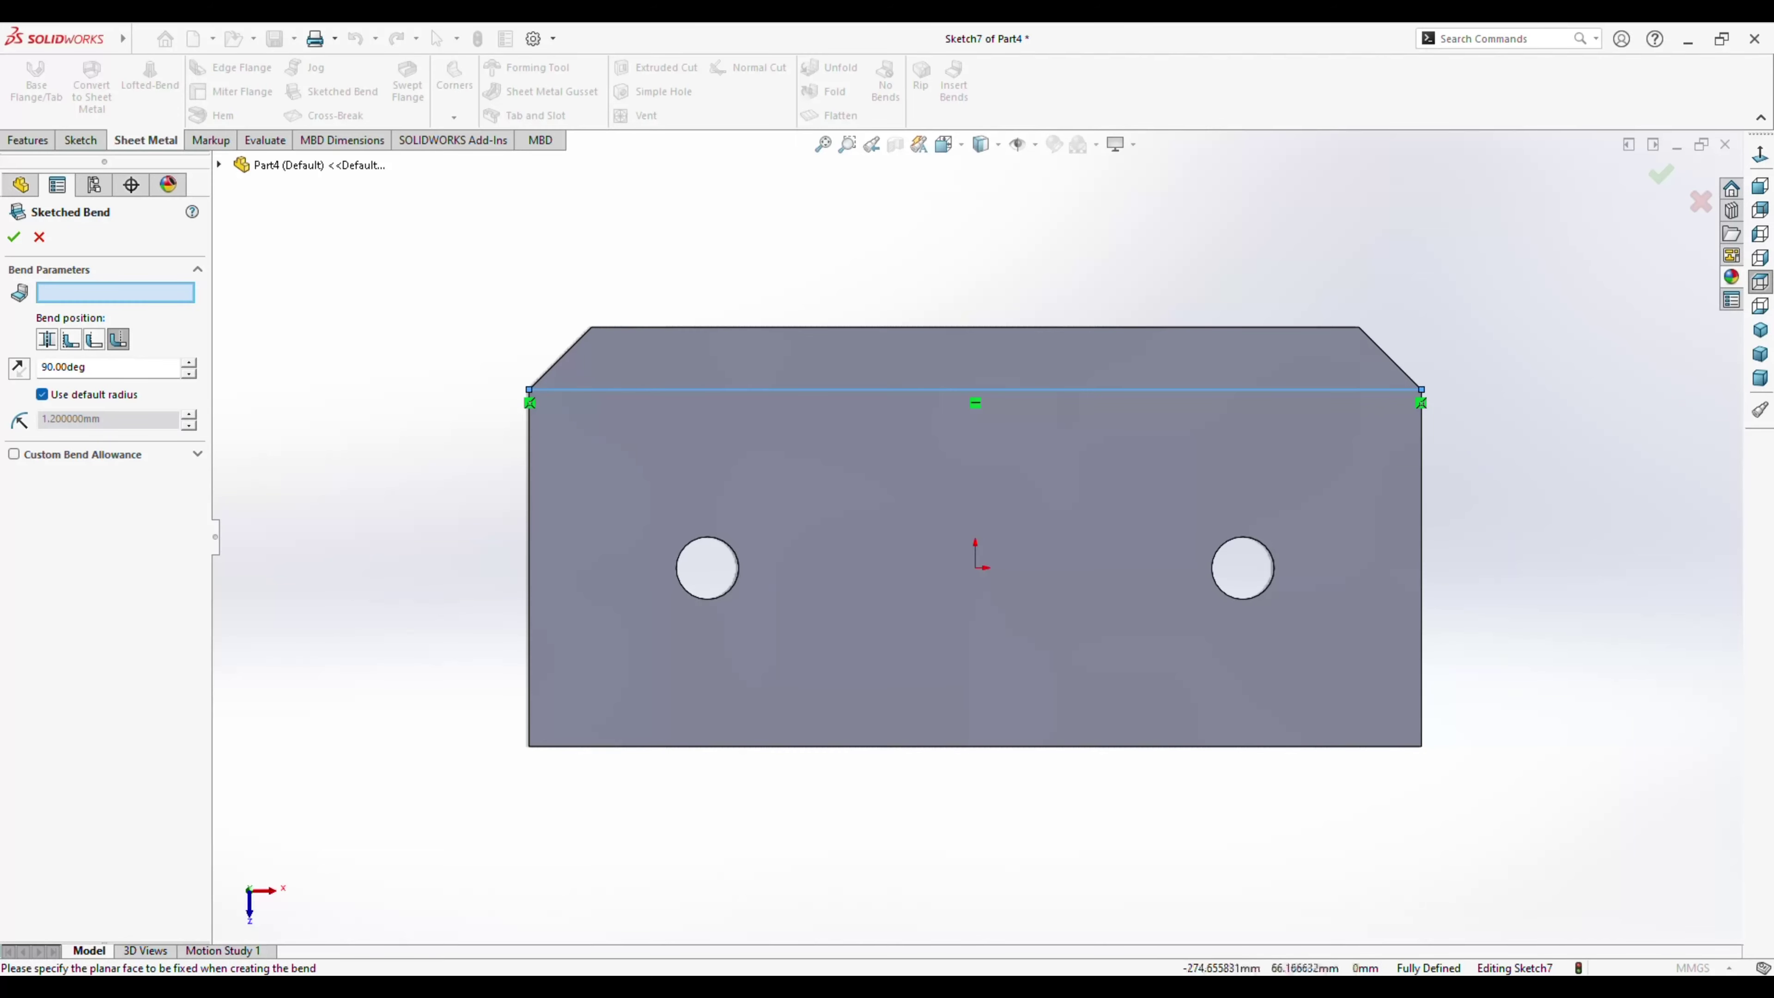
Fix the flange face and fold the top edge up 90° as Sketched Bend1.
left_click(748, 467)
mouse_move(748, 467)
middle_mouse_down()
mouse_move(1027, 419)
mouse_move(1065, 454)
mouse_move(908, 461)
mouse_move(901, 391)
mouse_move(908, 503)
mouse_move(936, 531)
mouse_move(964, 489)
middle_mouse_up()
key("Return")
middle_click_drag(997, 555, 1000, 500)
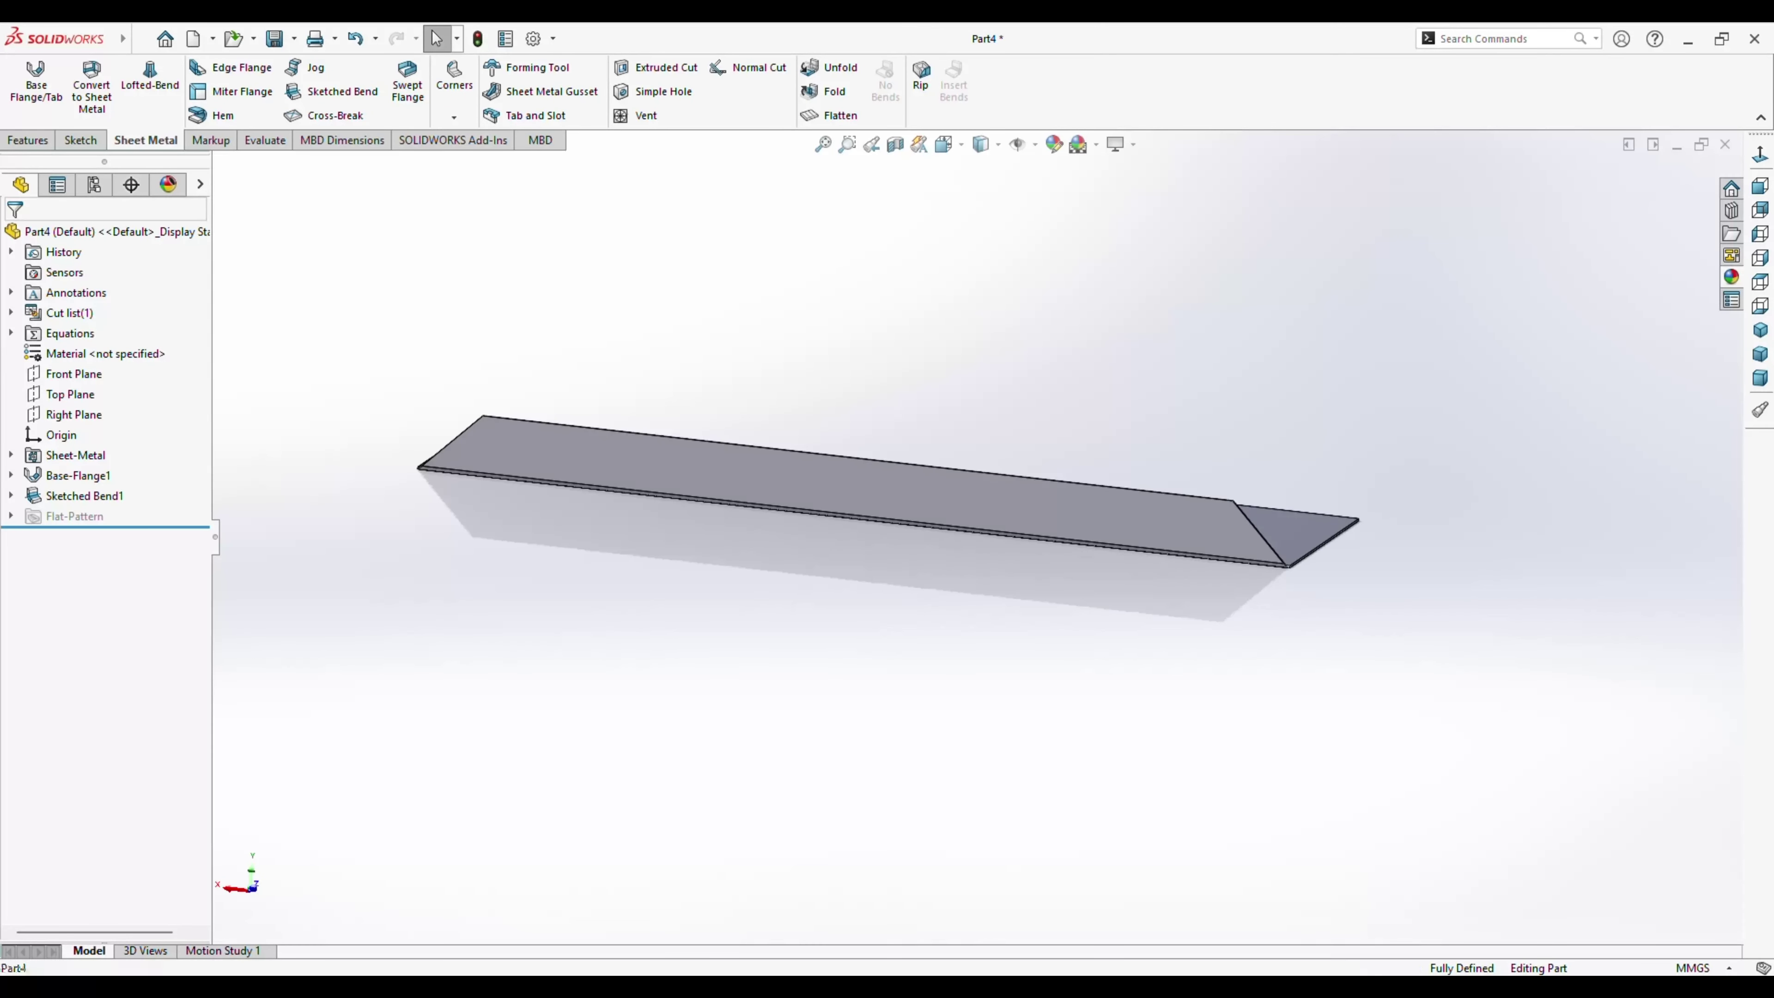
left_click(77, 475)
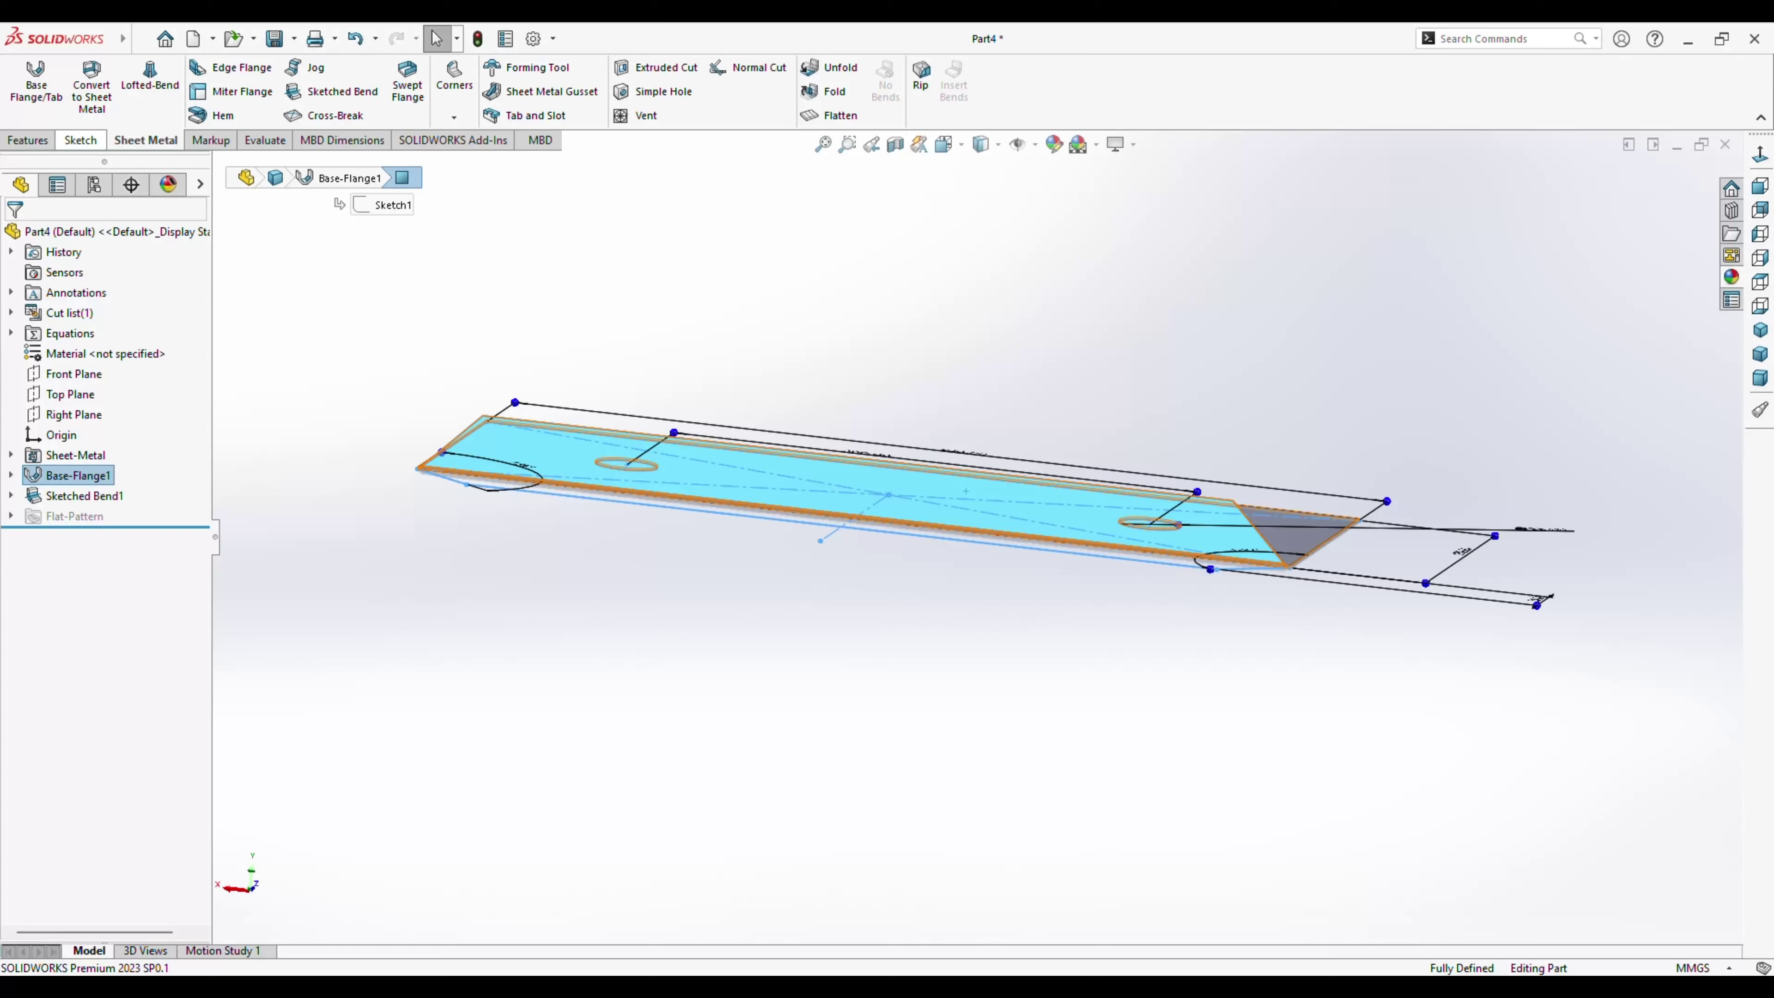
Draw a horizontal line across the flange face in Sketch8, parallel to the first bend.
left_click(81, 140)
left_click(25, 81)
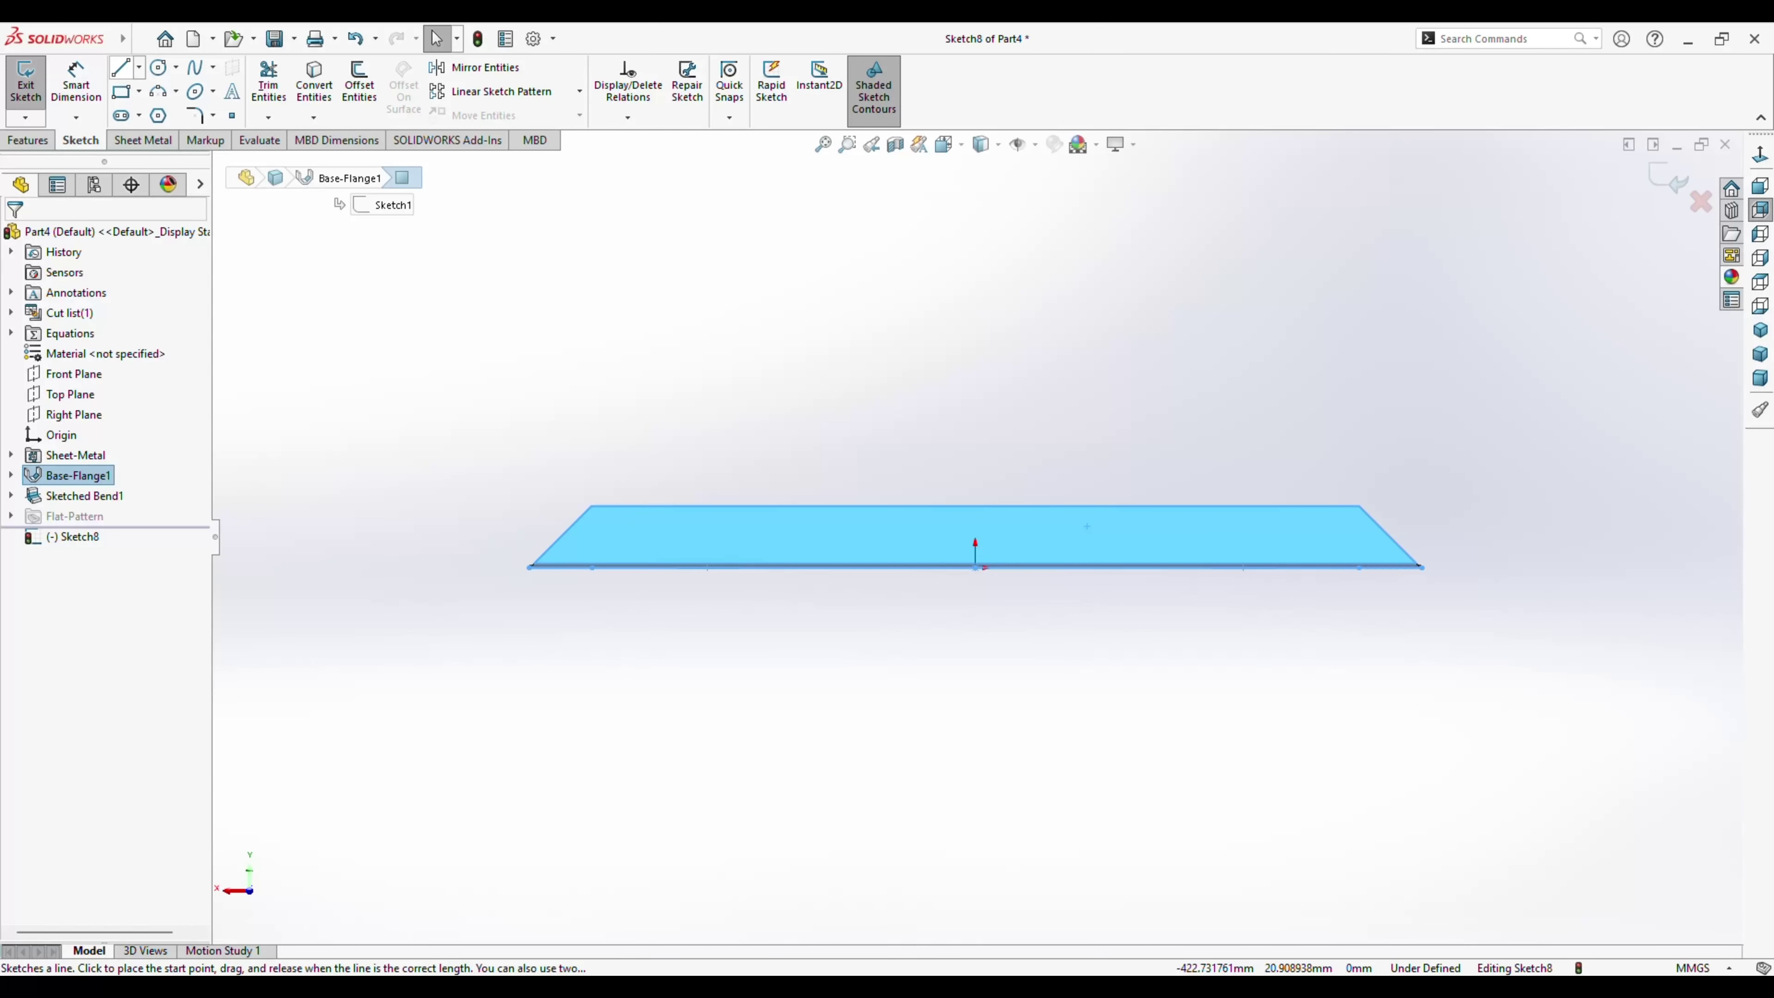
left_click(120, 67)
left_click(563, 534)
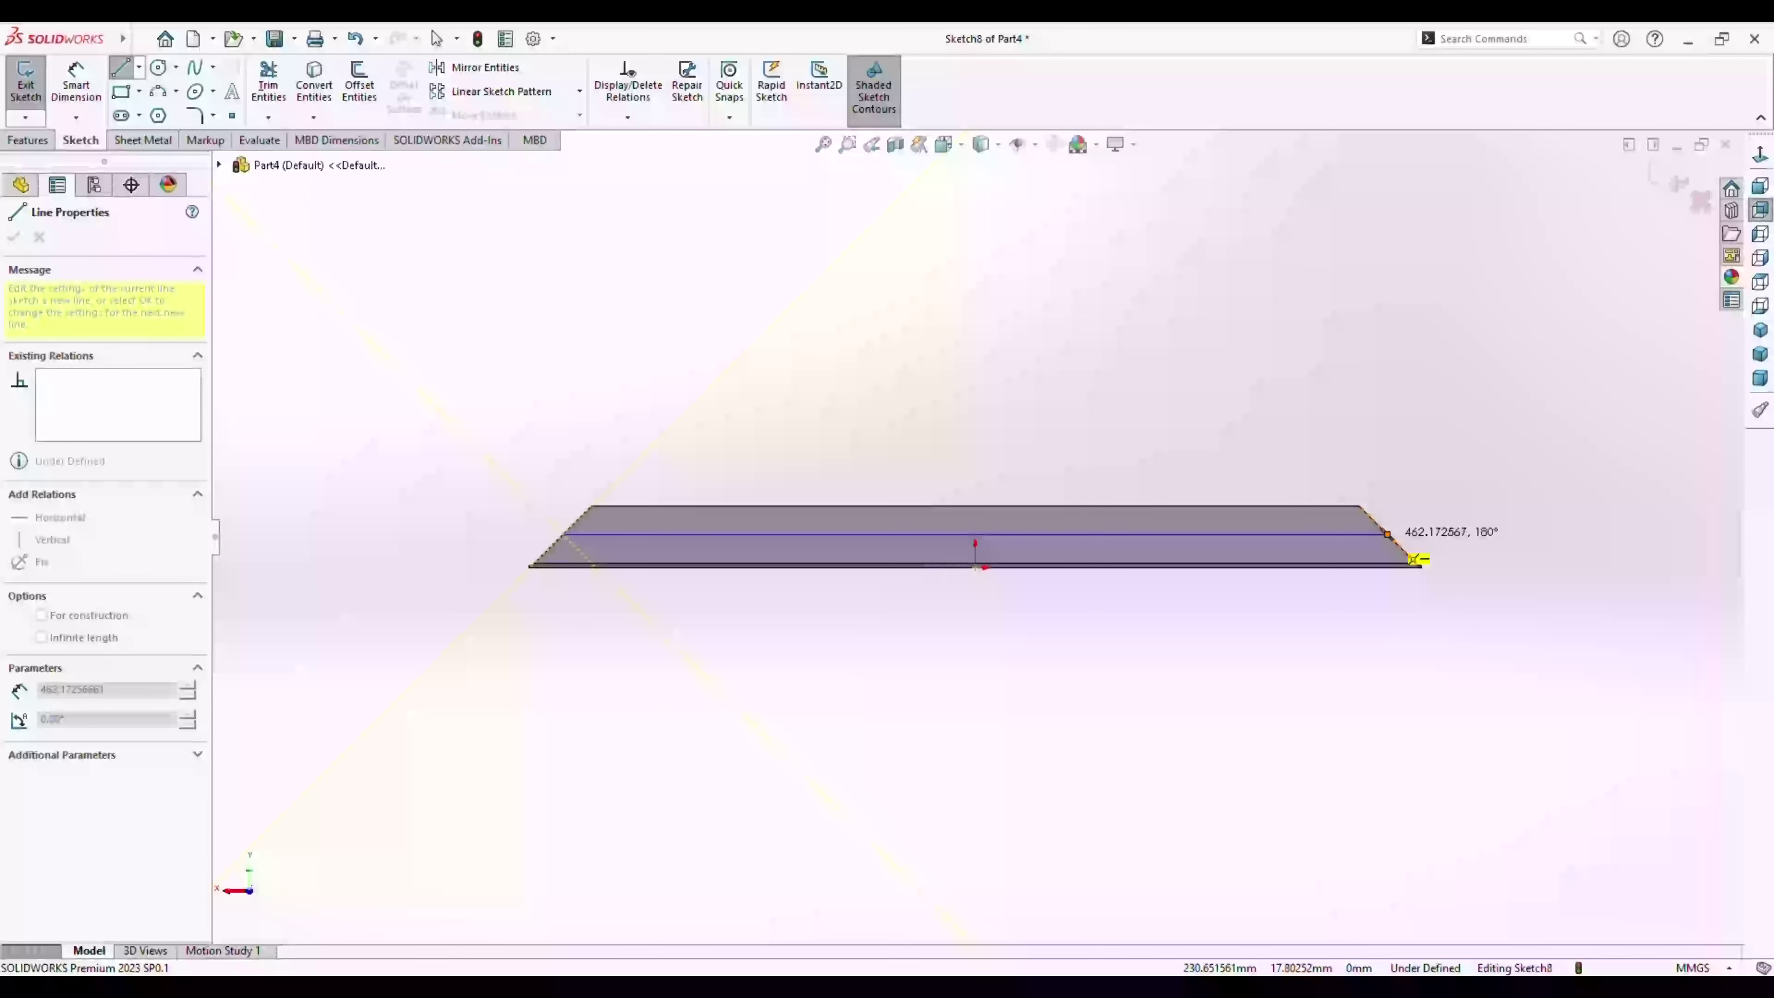
left_click(1386, 534)
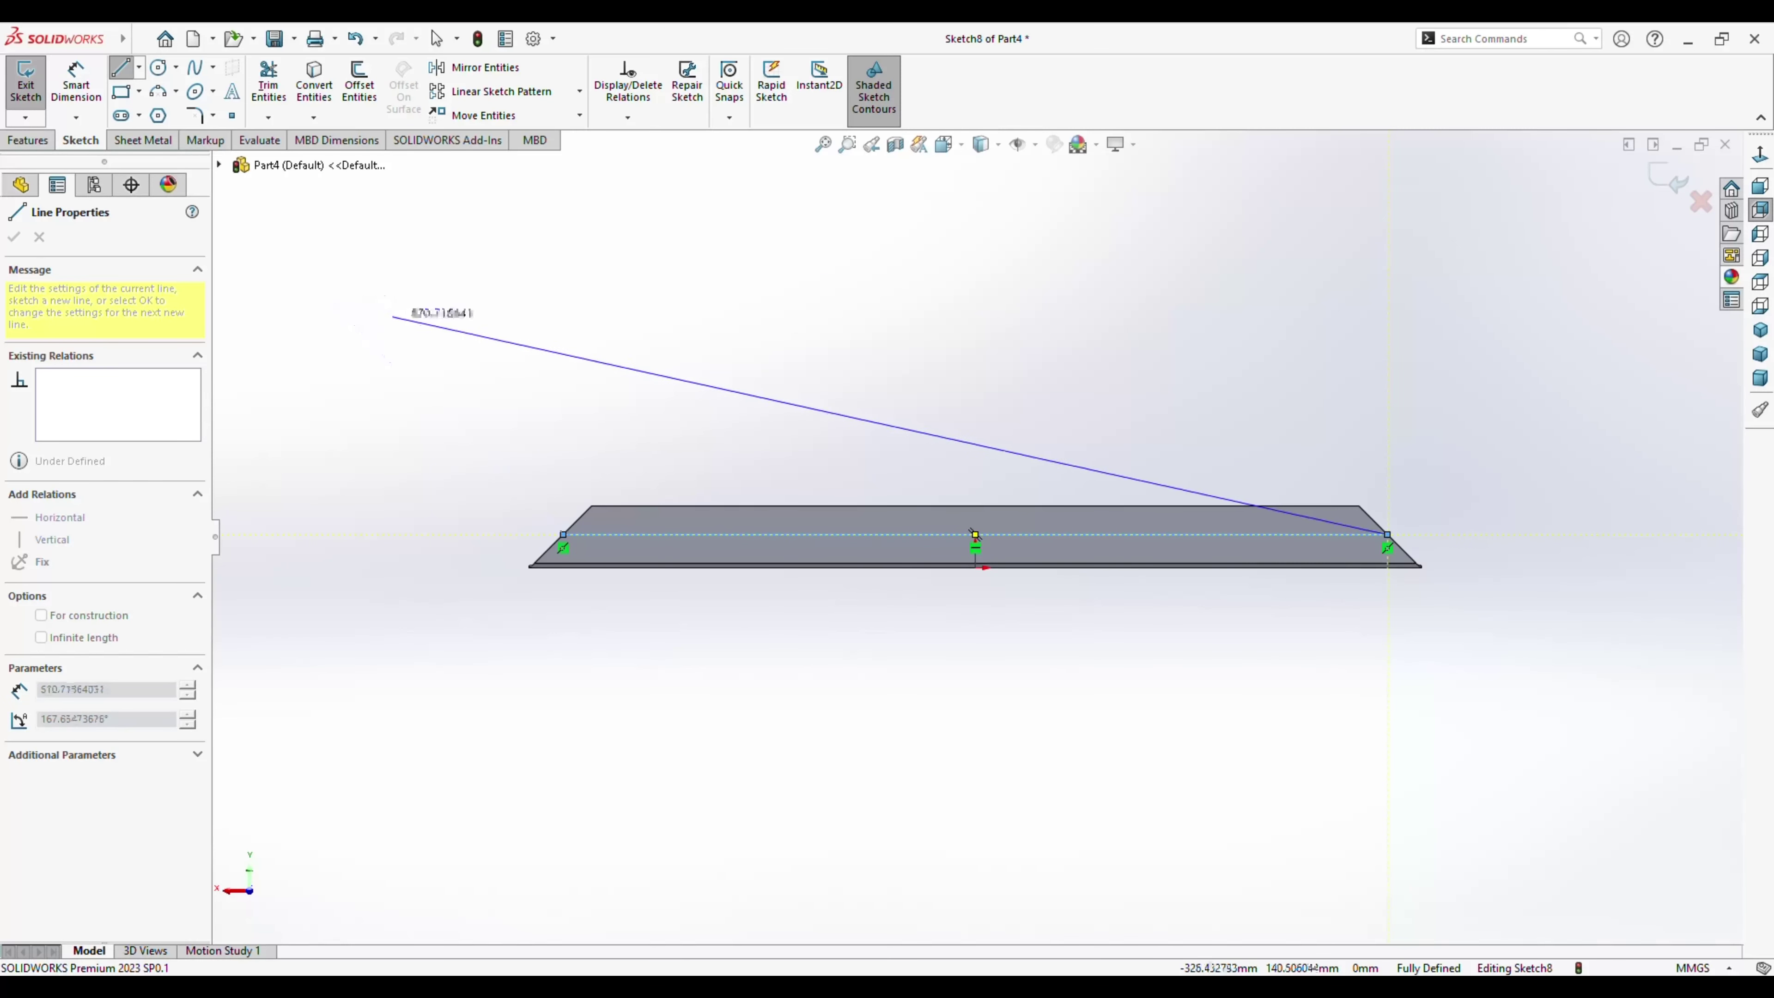
key("Escape")
key("Escape")
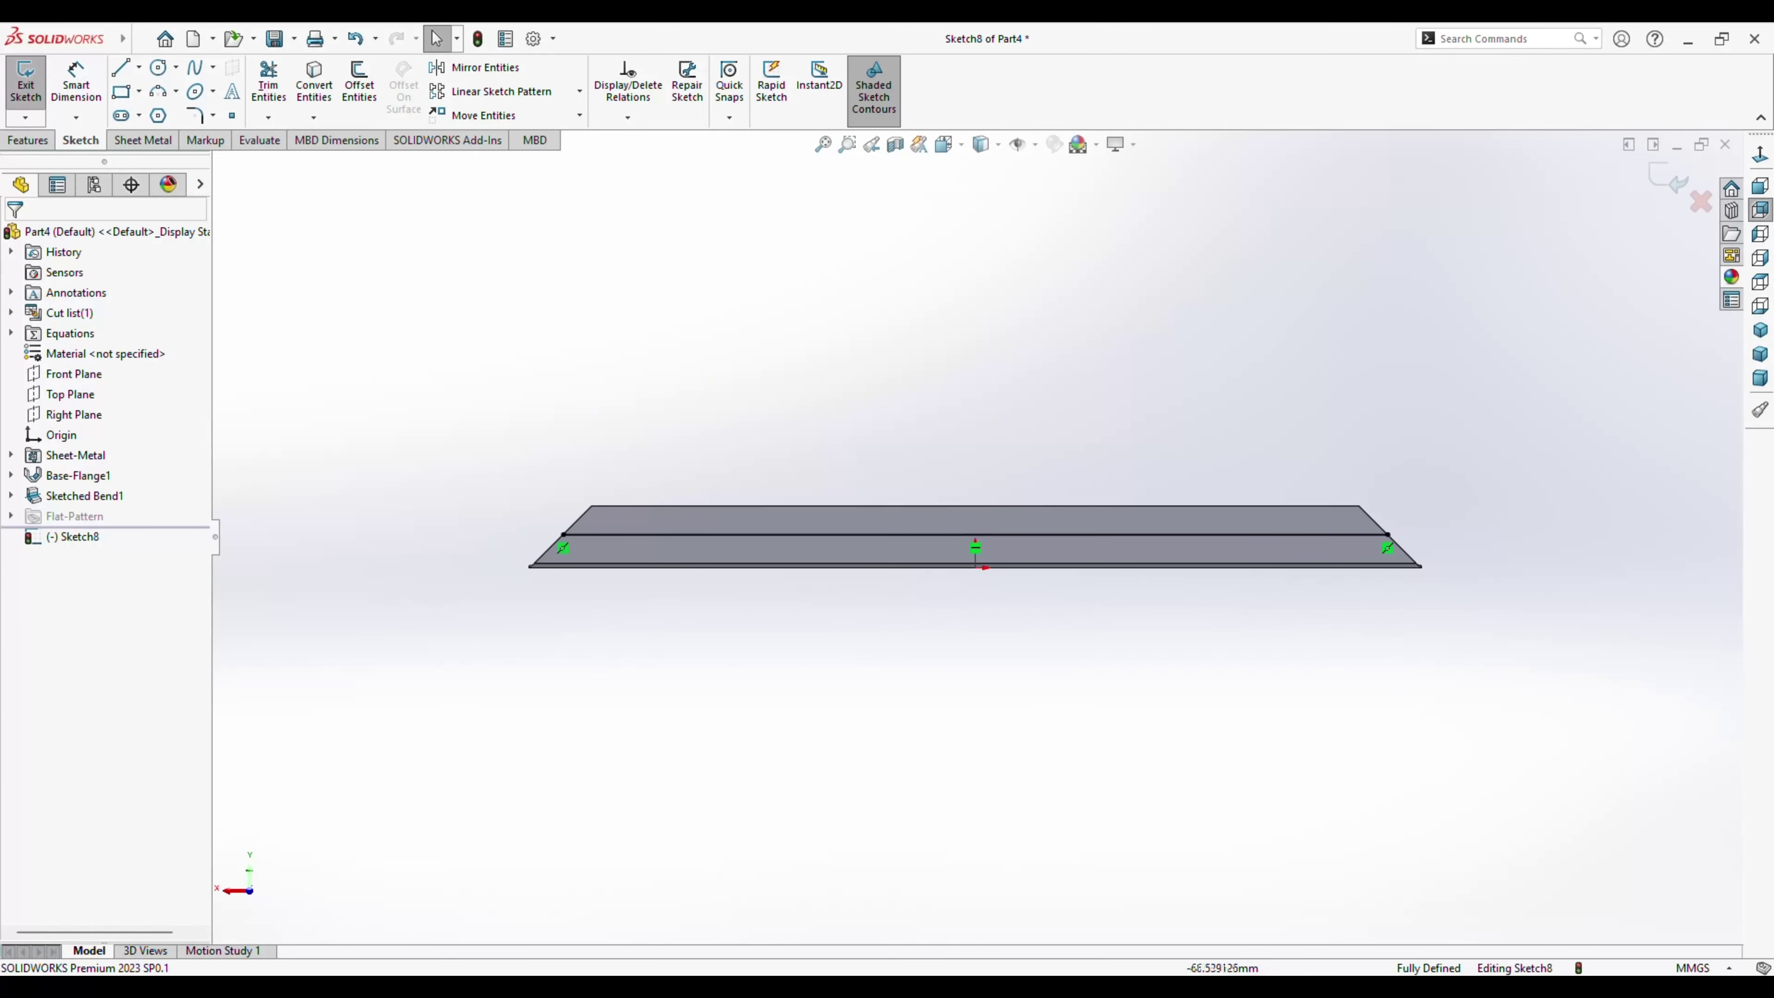
middle_click_drag(978, 545, 1047, 572)
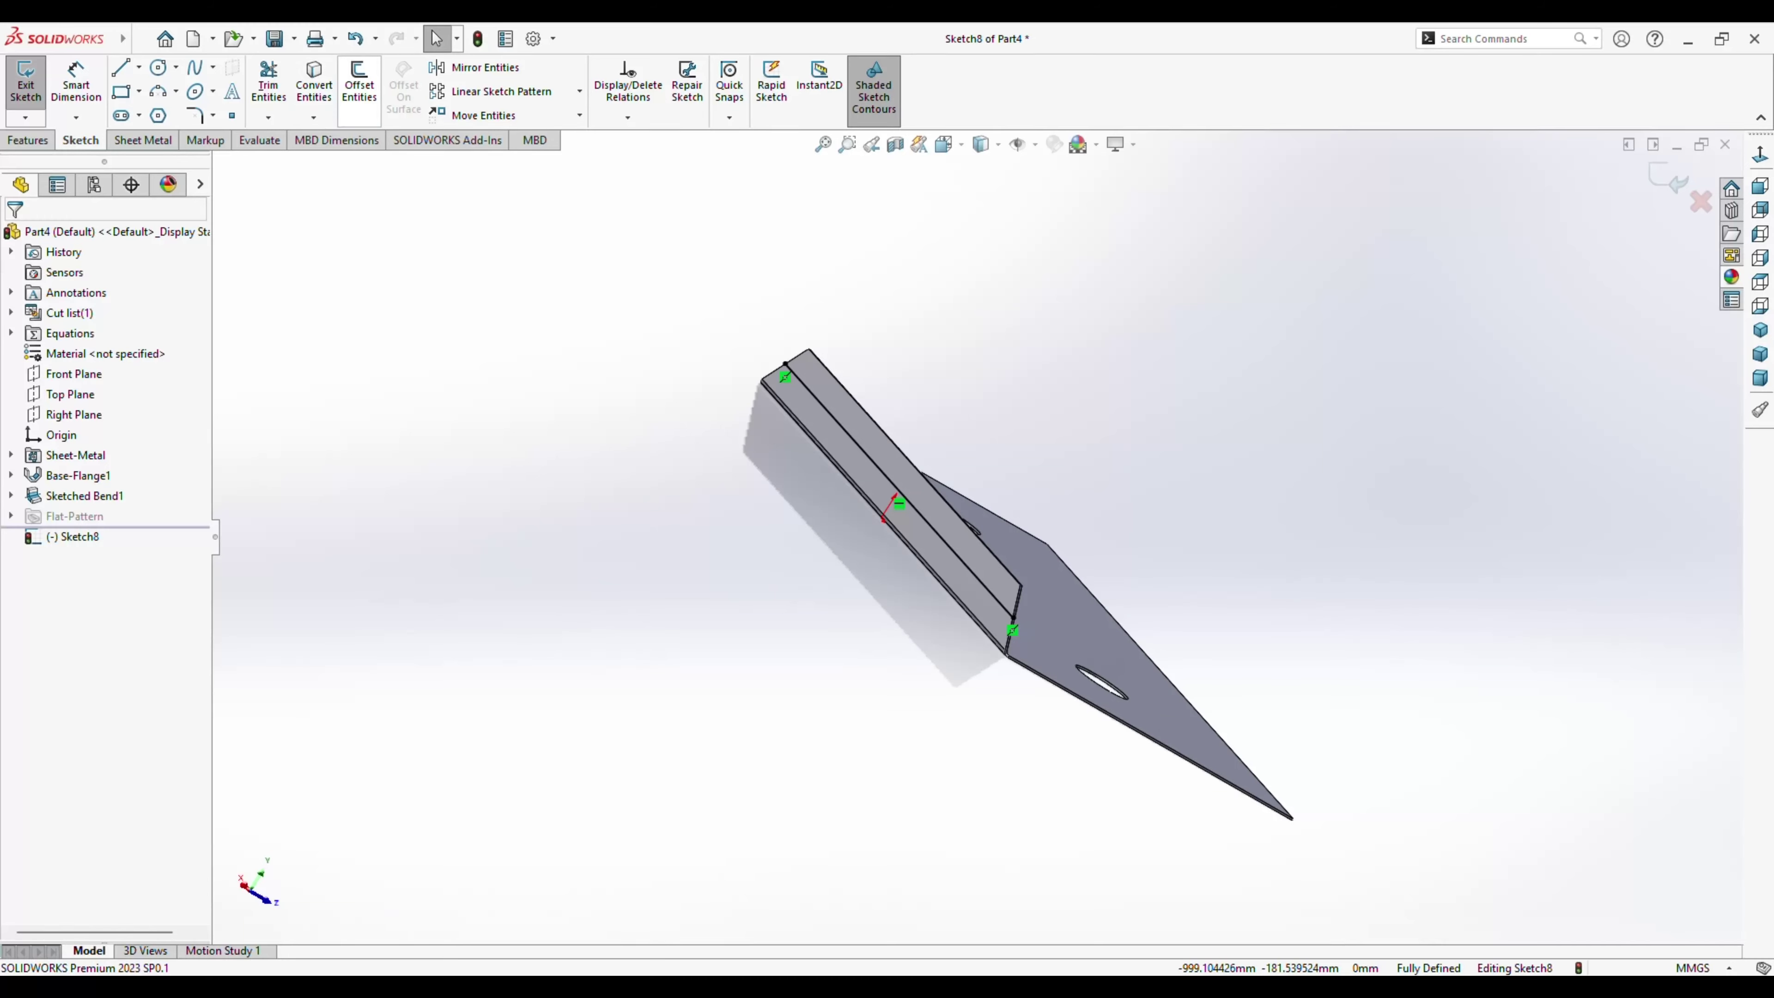
Start a second sketched bend on the new line, trying Material Inside and Bend Centerline positions.
left_click(142, 140)
left_click(334, 91)
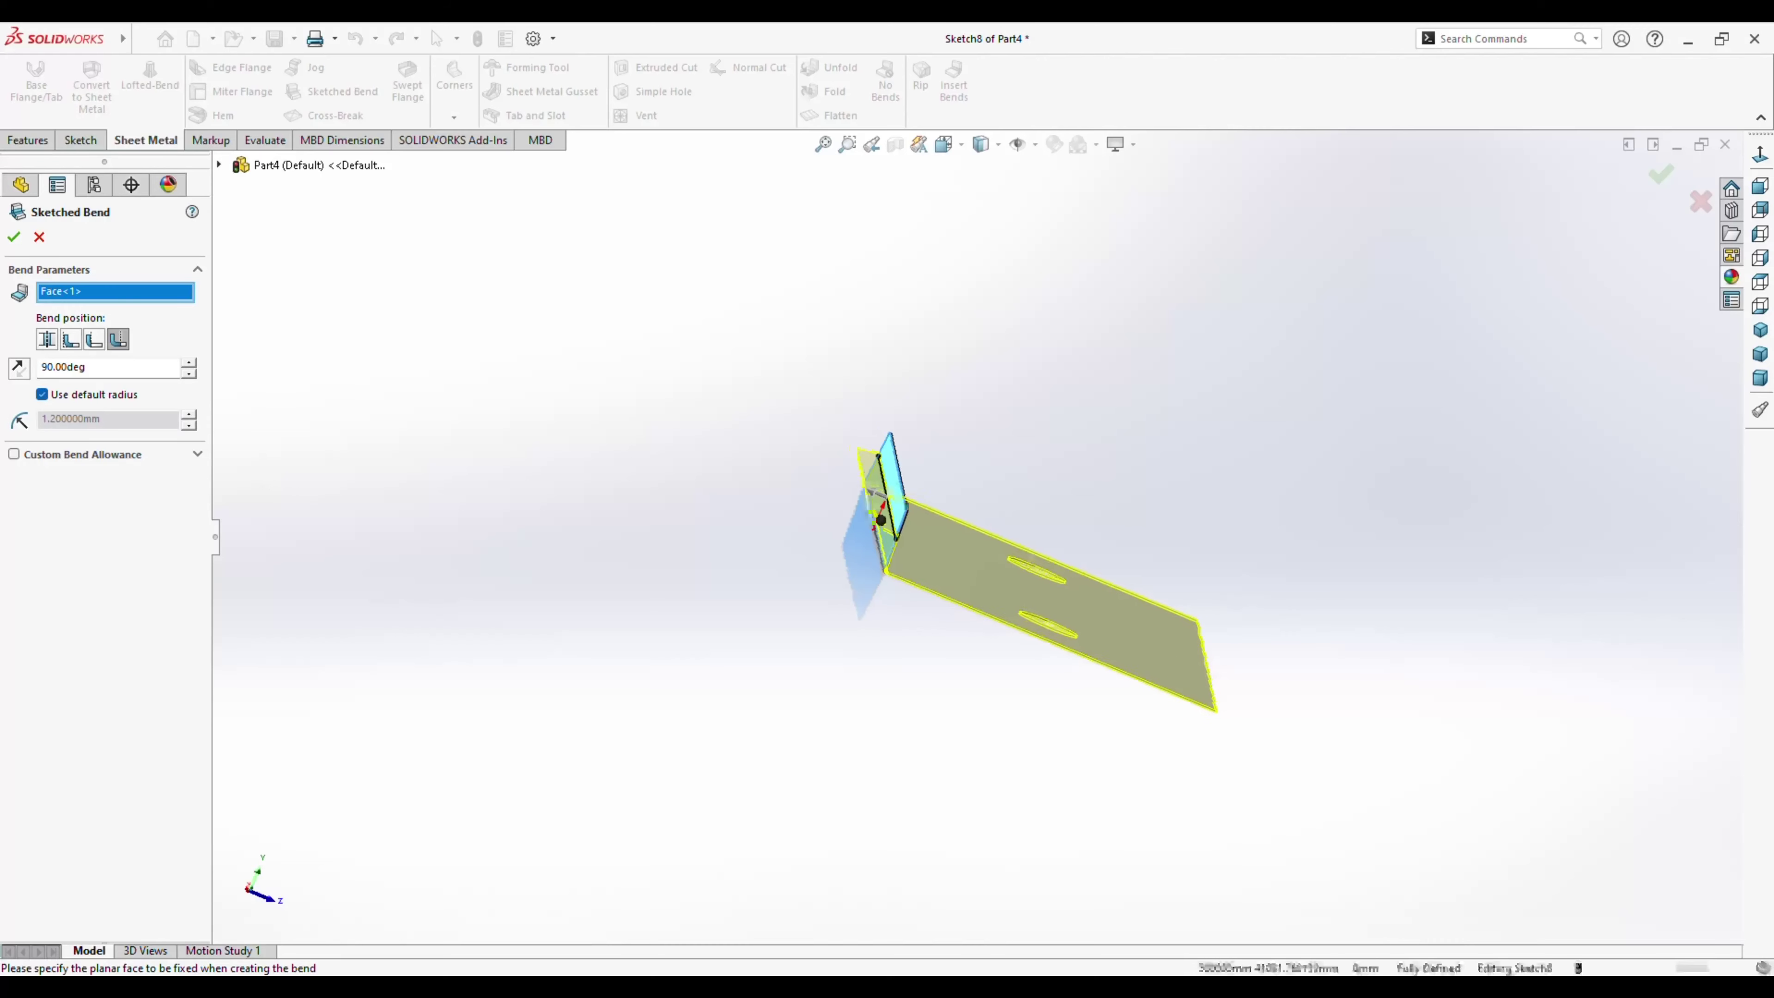
left_click(70, 339)
scroll(950, 555, "up", 5)
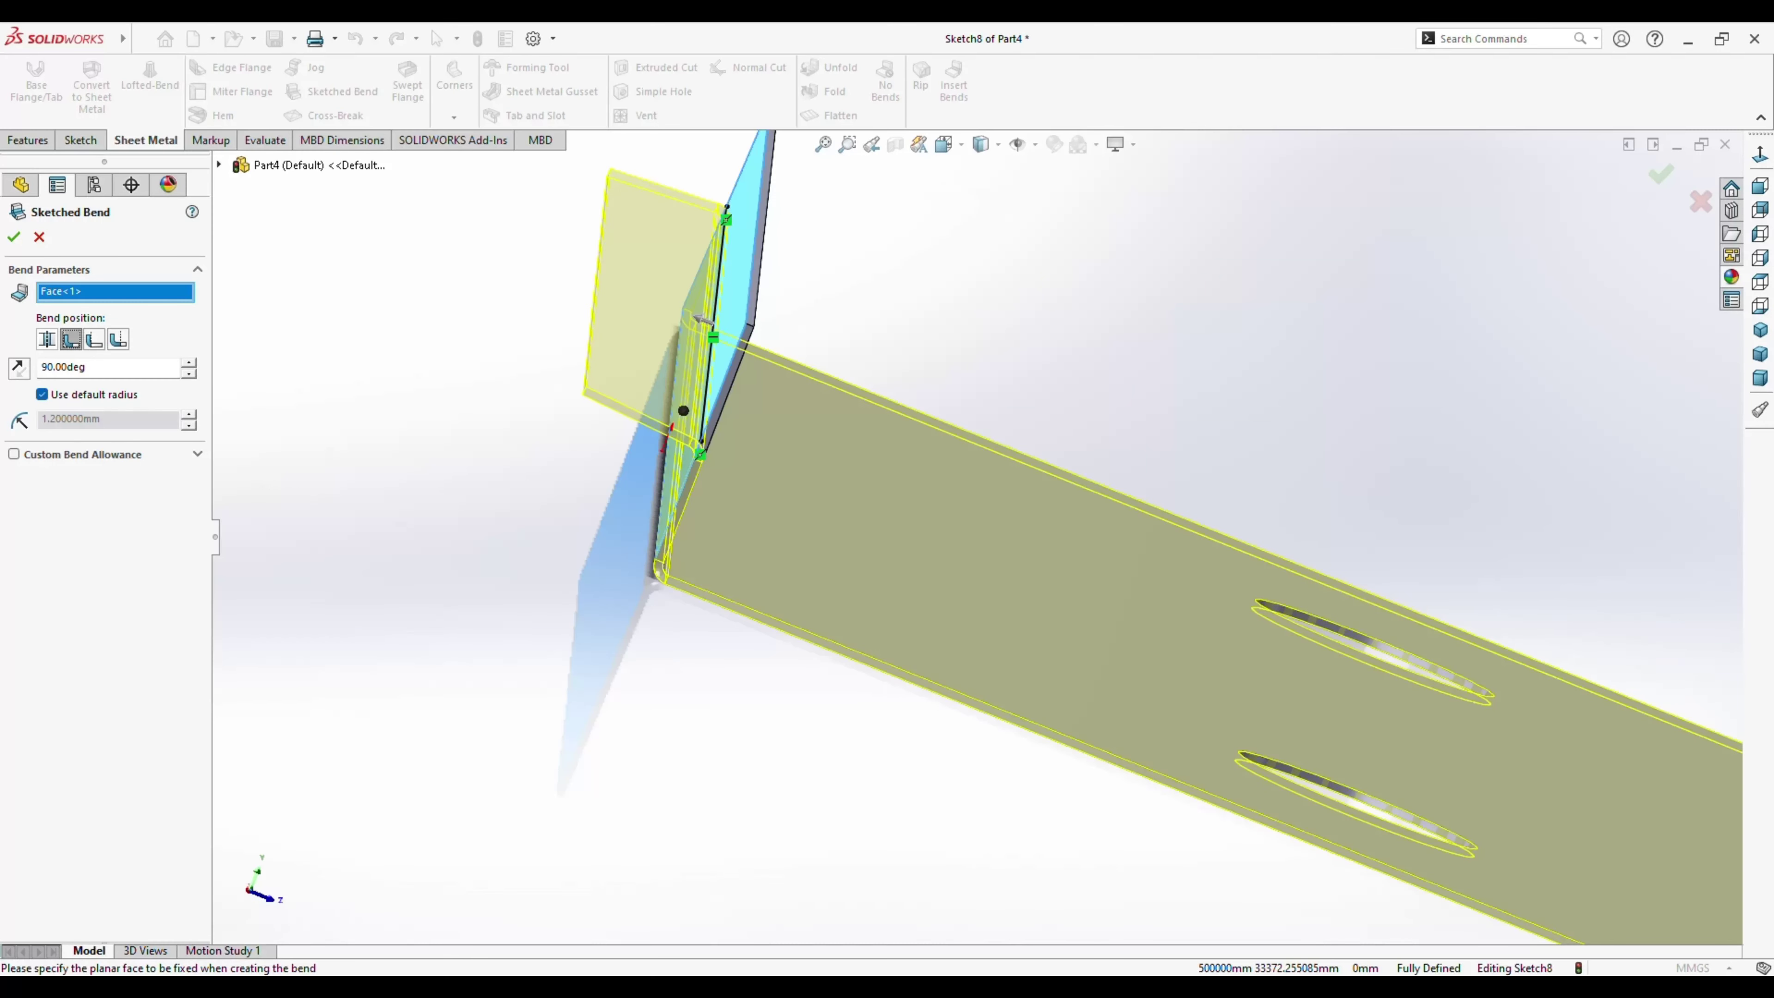
left_click(47, 339)
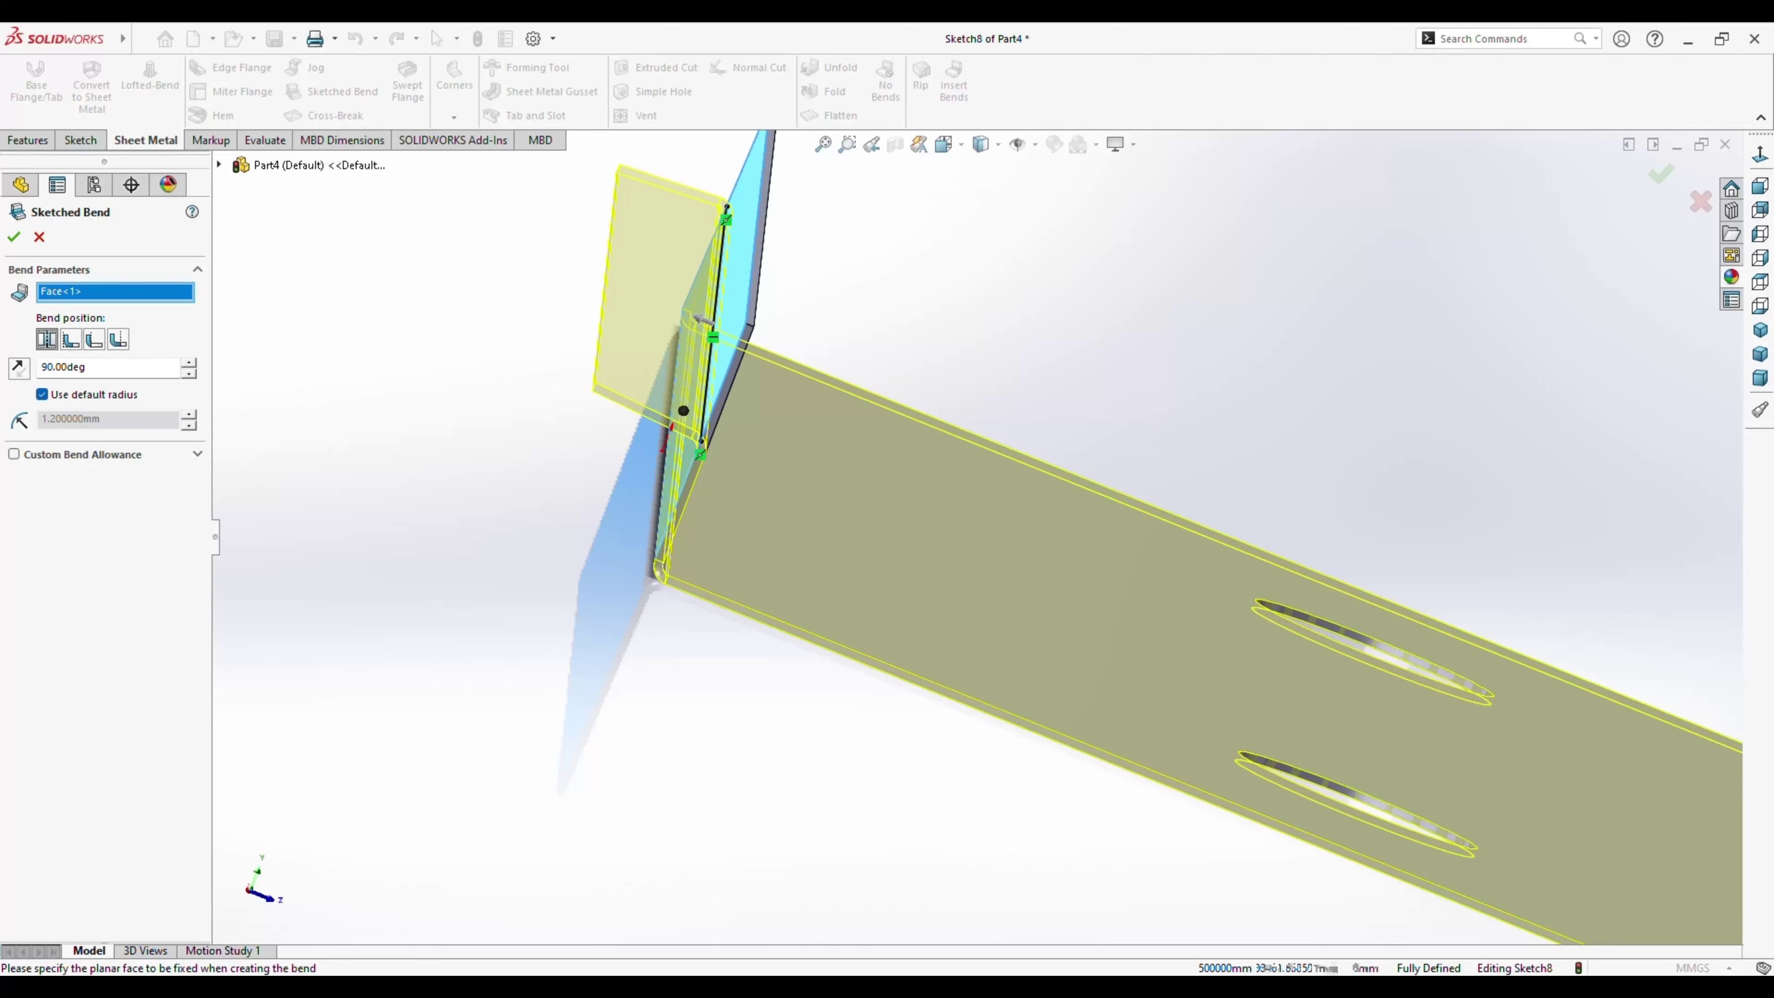
key("ctrl+3")
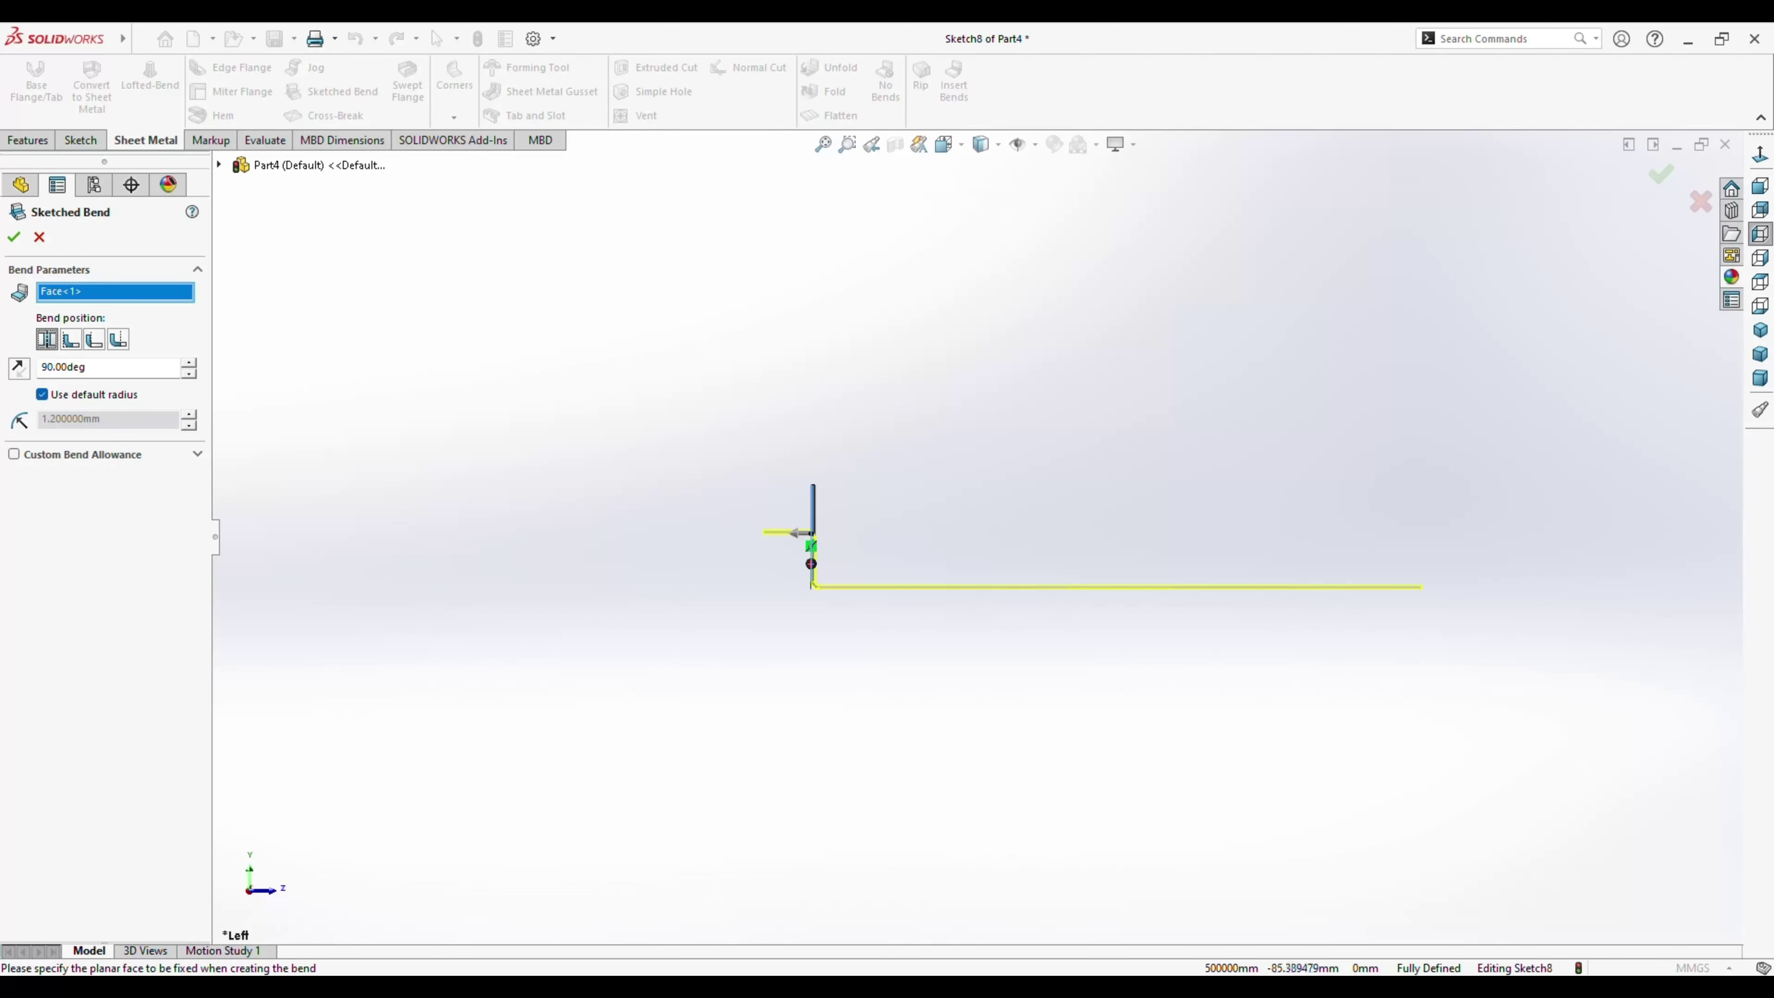
scroll(974, 537, "up", 4)
scroll(973, 537, "up", 1)
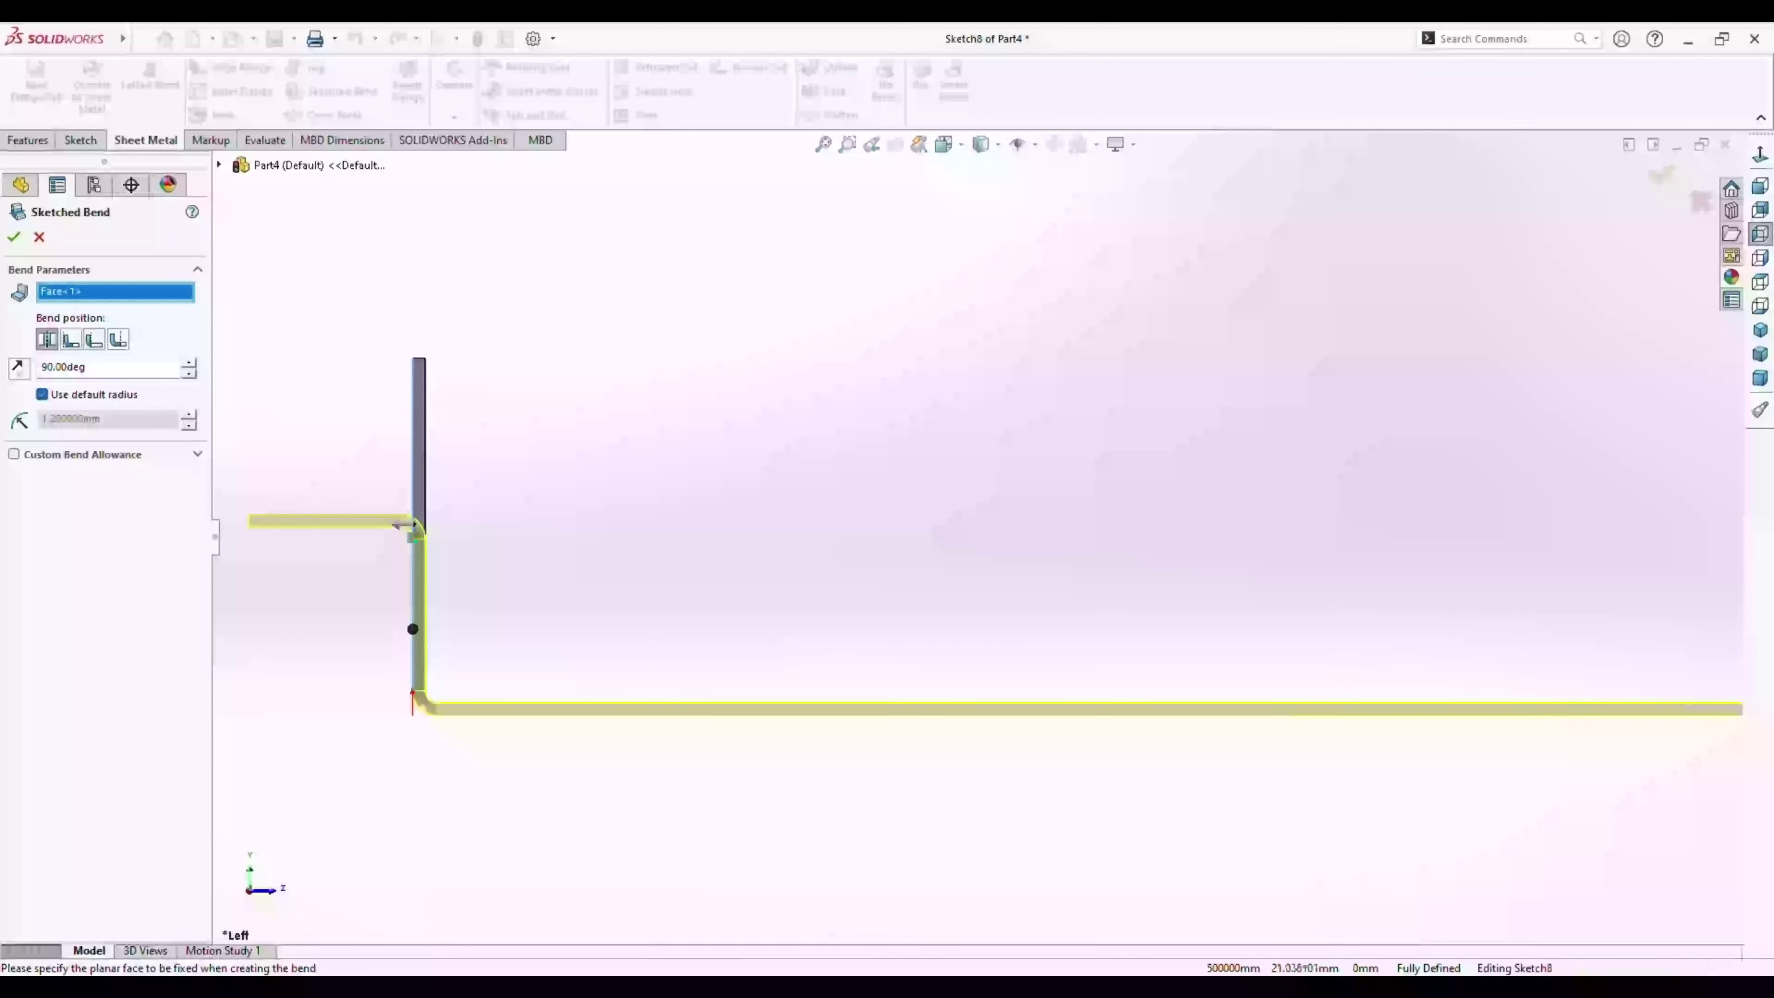
middle_click_drag(973, 537, 1110, 537, "ctrl")
middle_click_drag(785, 537, 1329, 533, "ctrl")
scroll(977, 533, "up", 3)
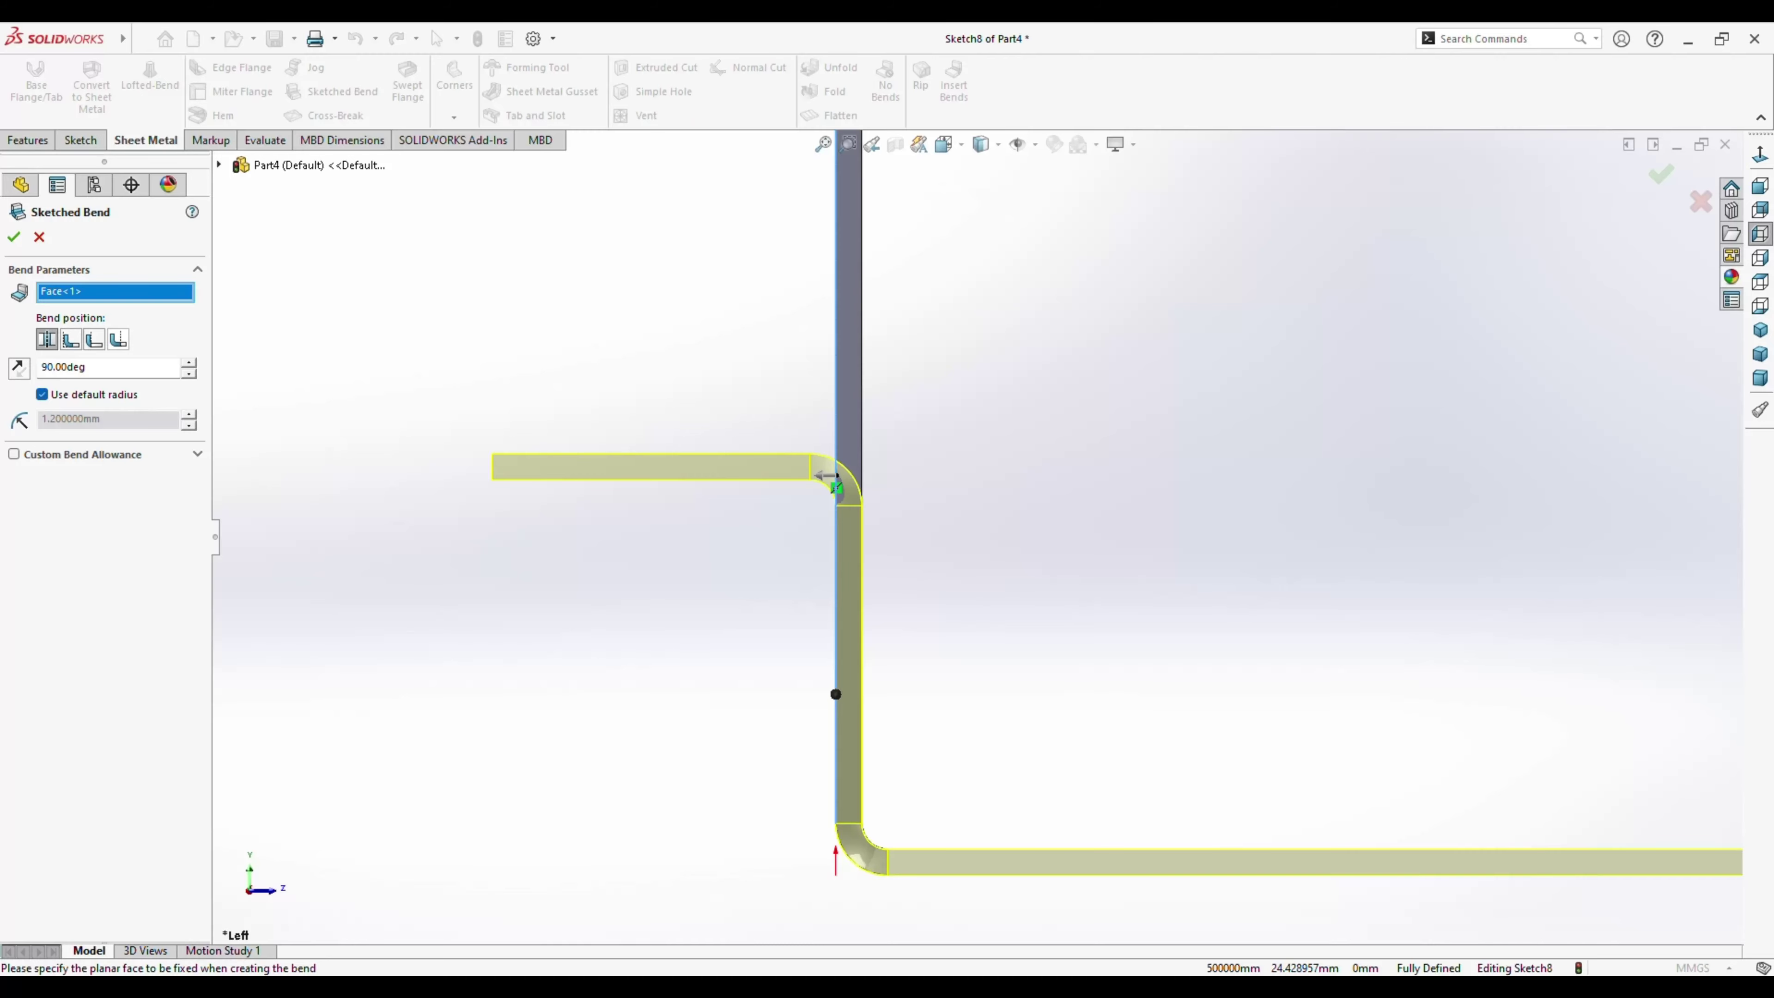
Compare Bend Outside and Material Inside, then accept Bend Centerline with the default 1.2 mm radius.
left_click(117, 339)
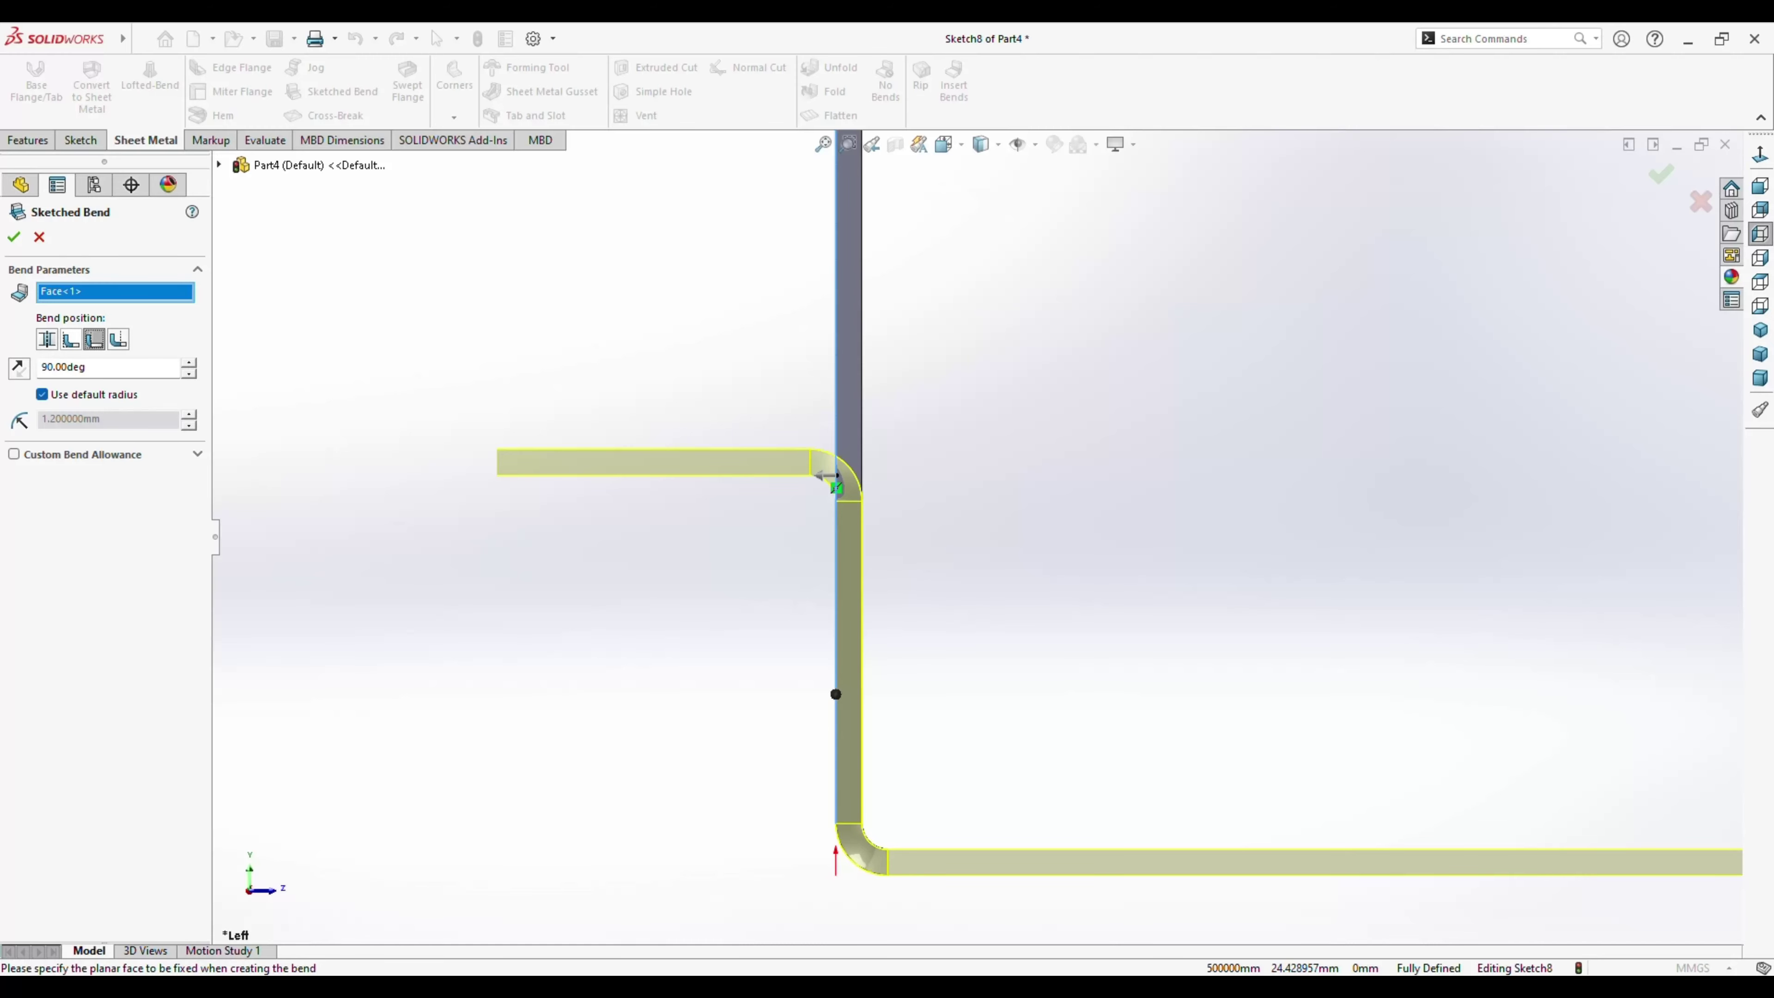
left_click(71, 339)
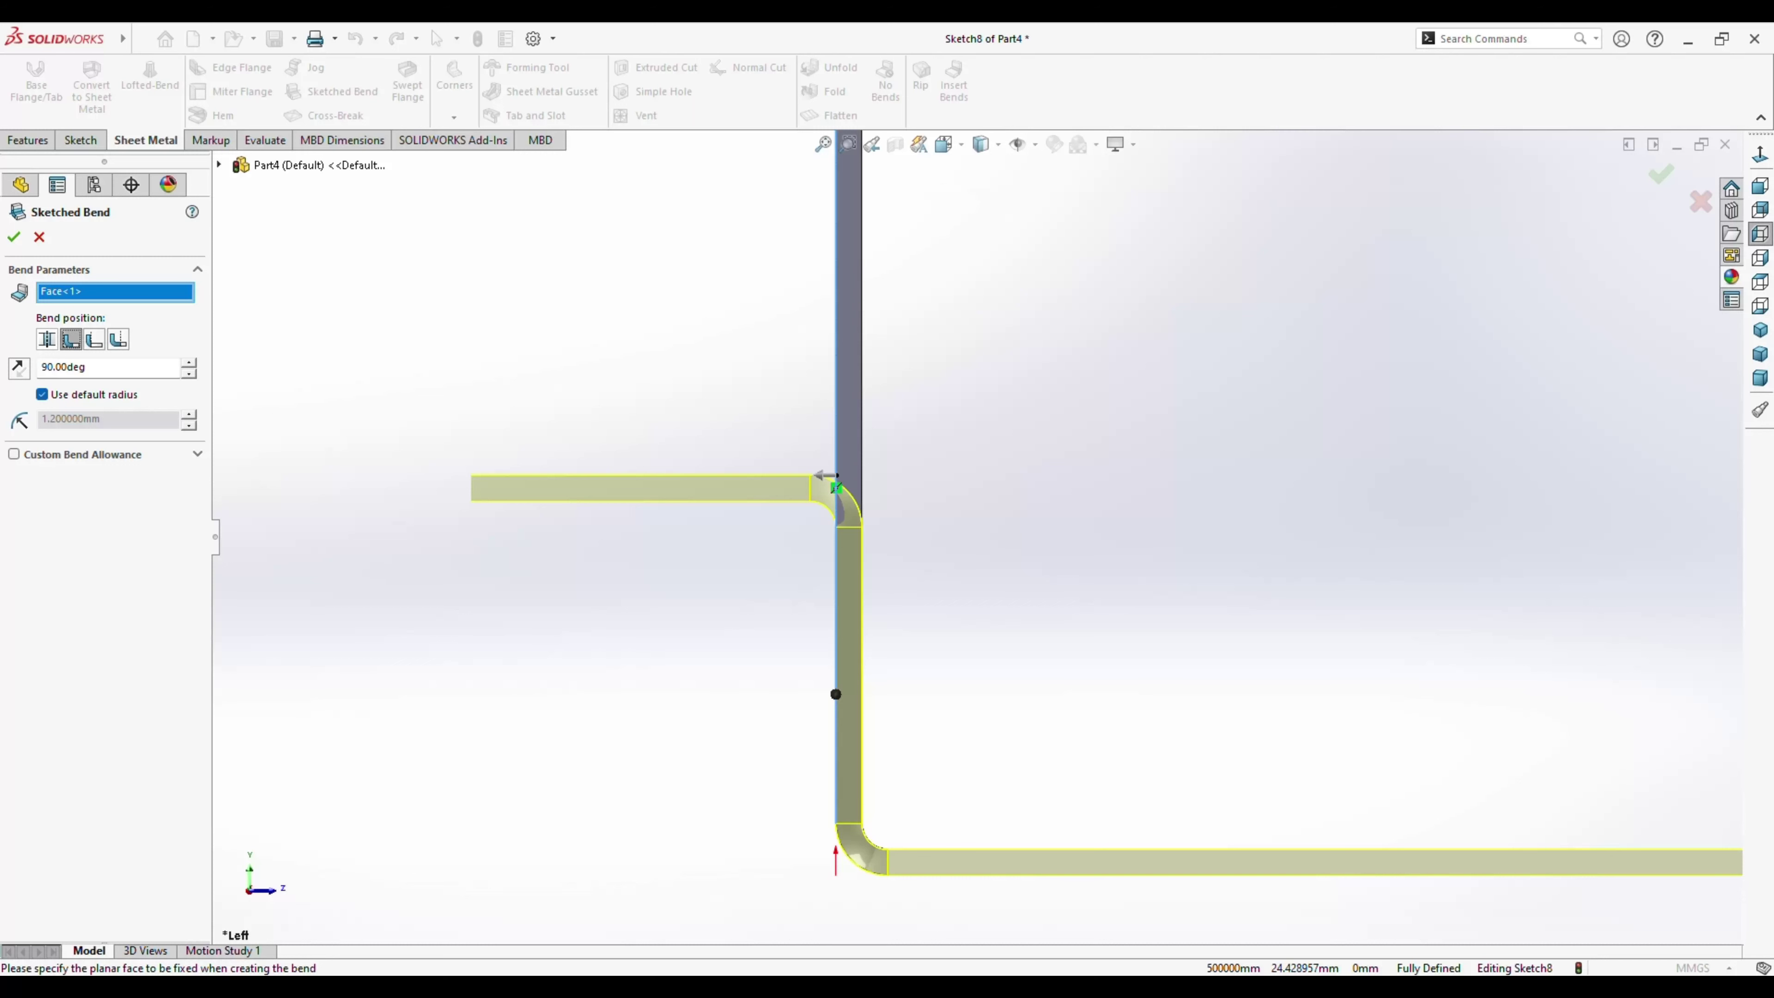
left_click(46, 339)
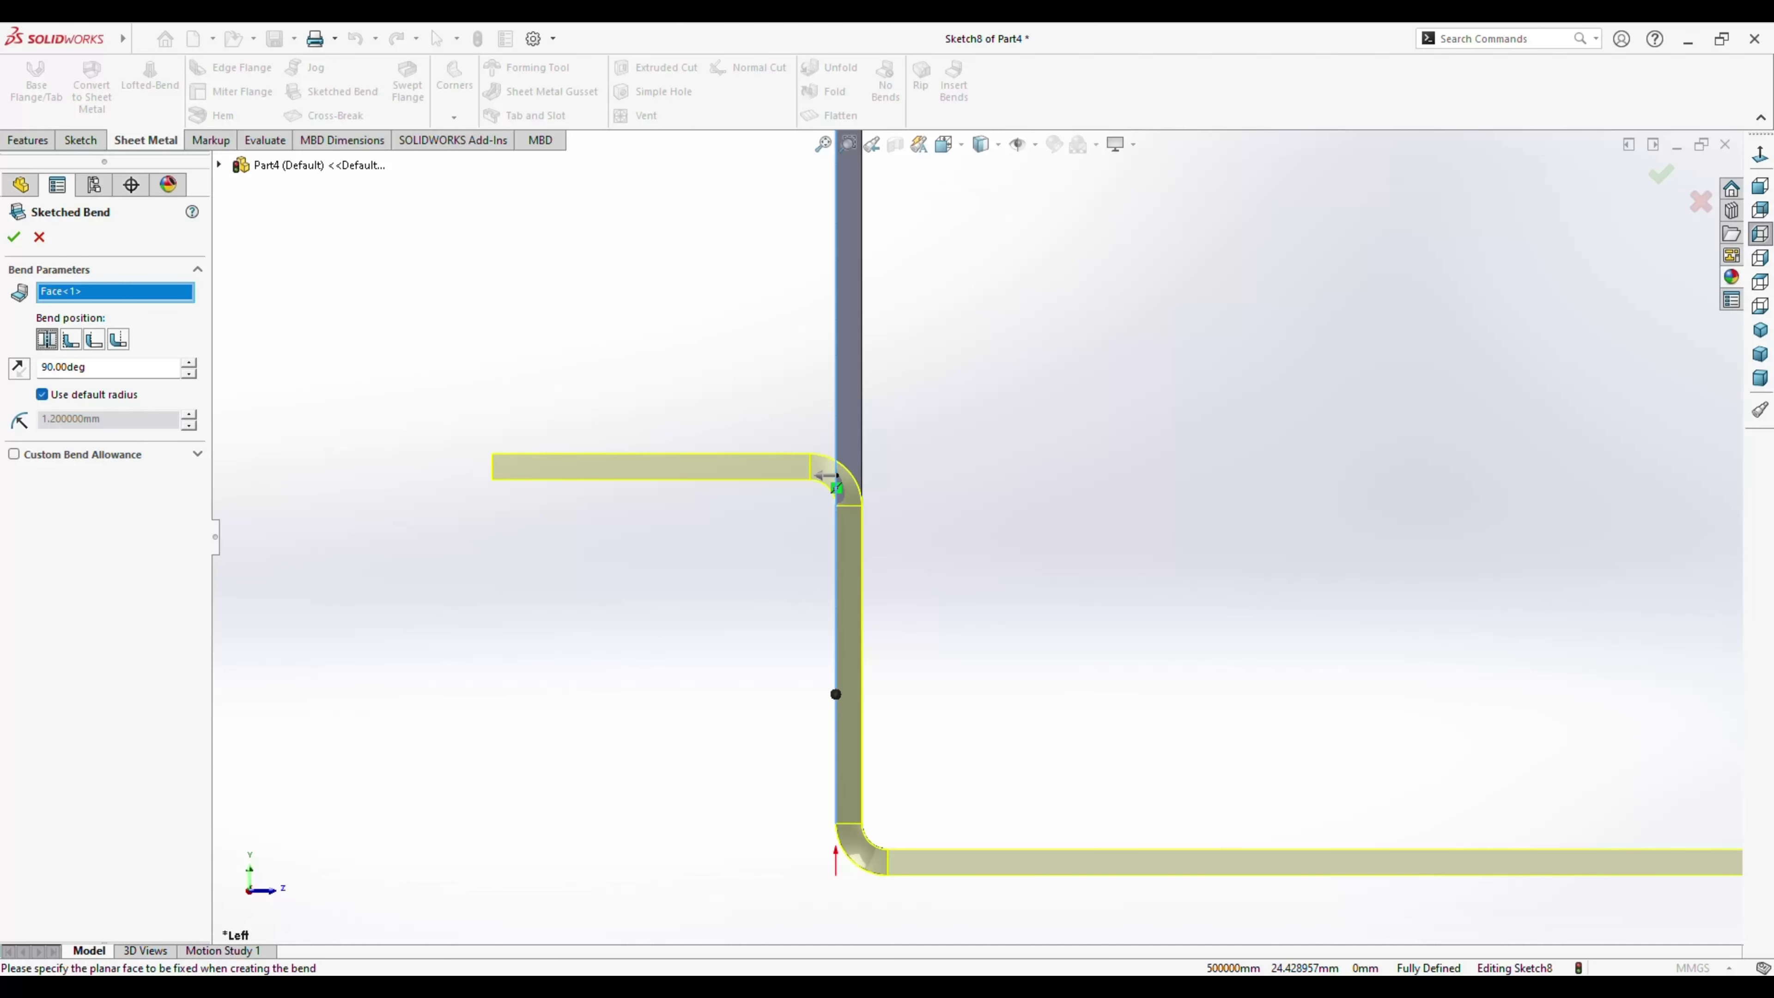
left_click(42, 394)
left_click(42, 394)
key("Return")
middle_click_drag(825, 475, 978, 531)
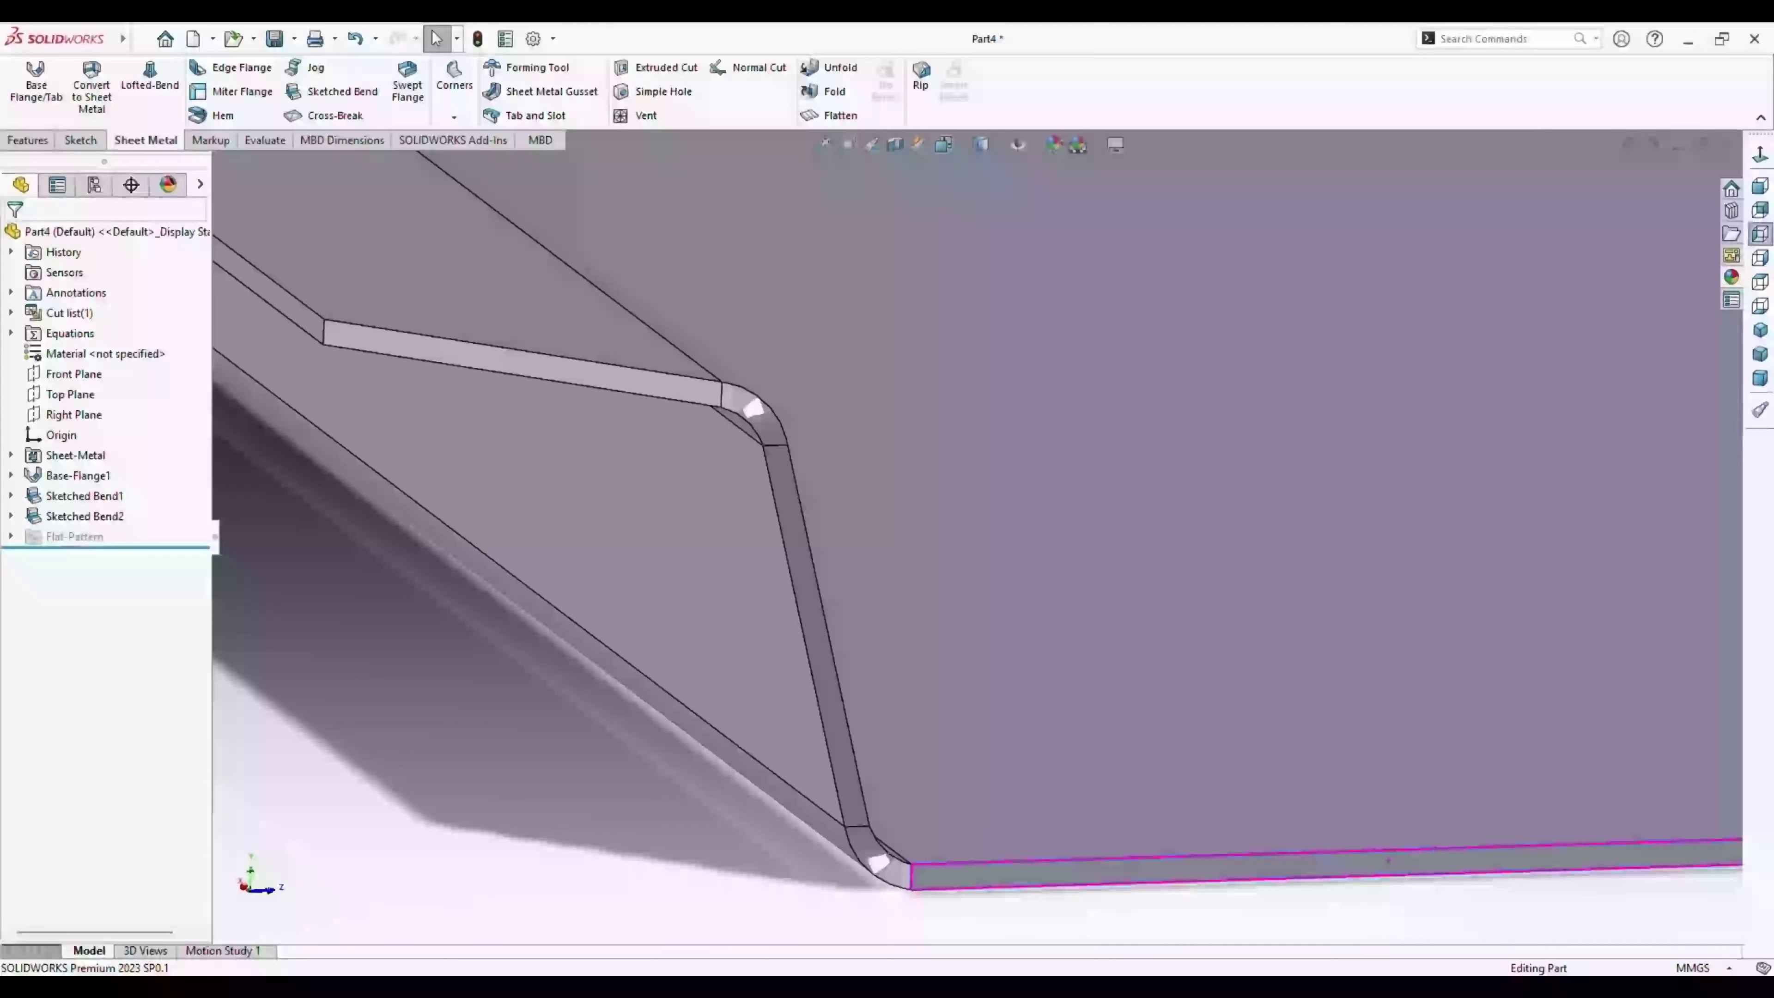
key("f")
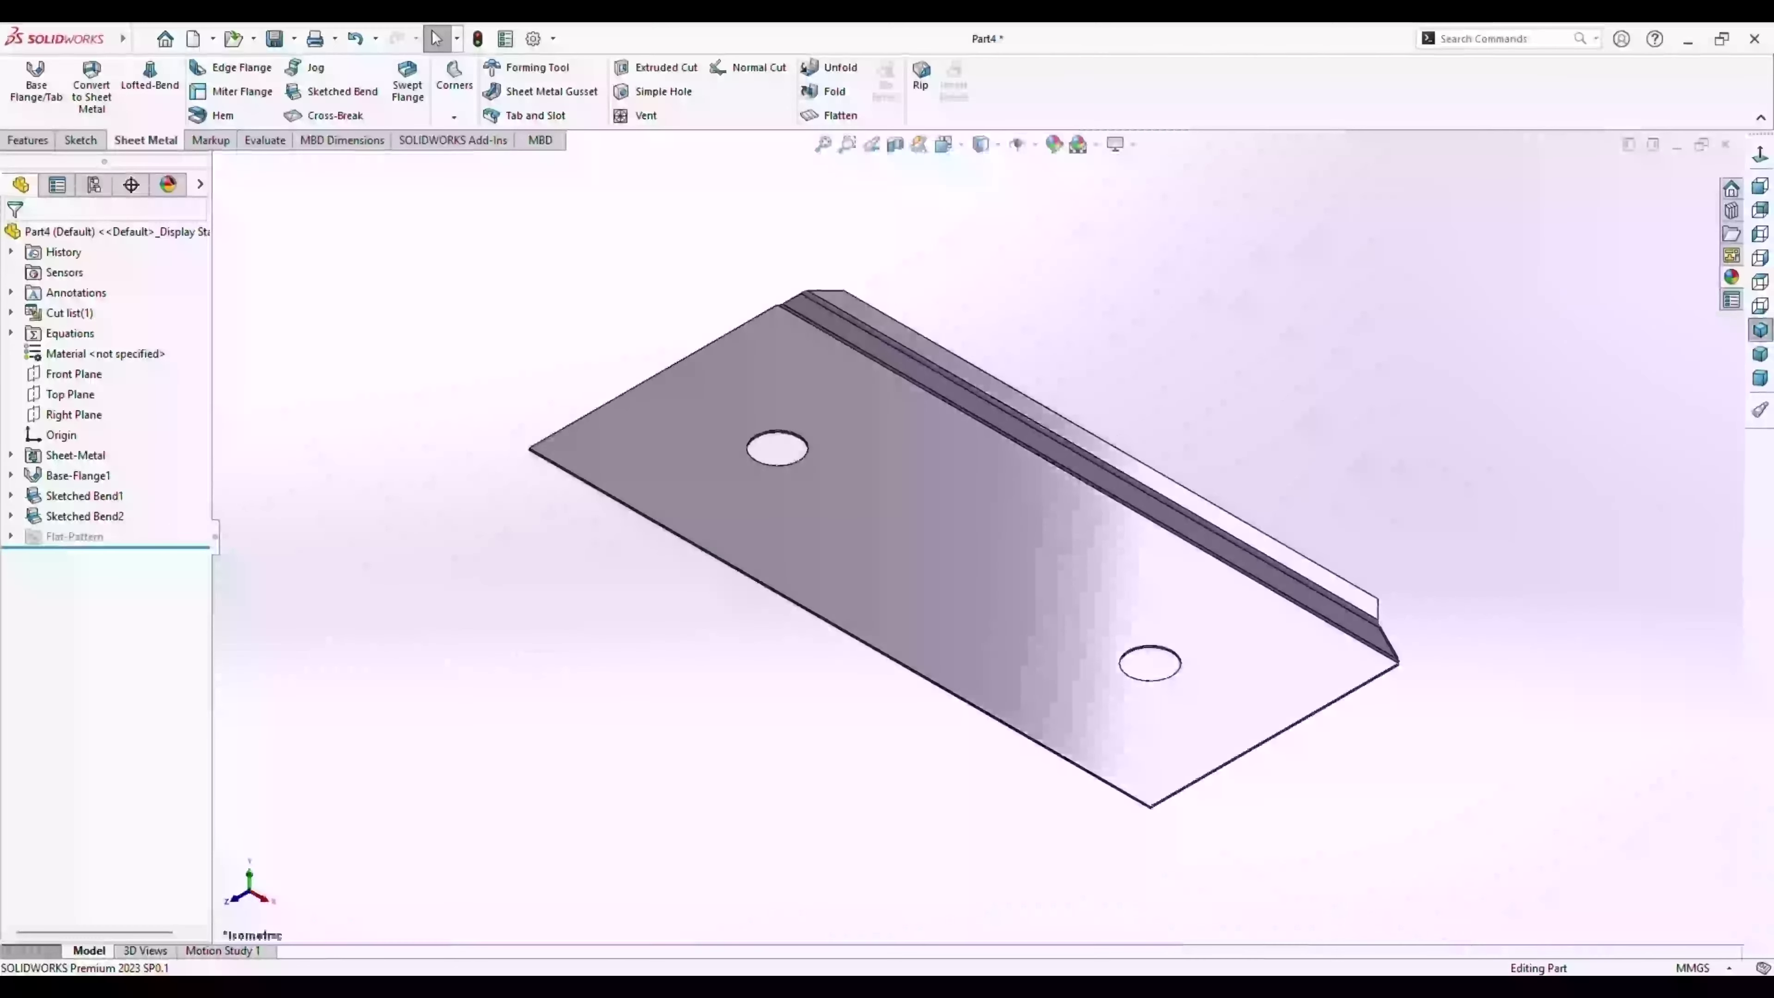
mouse_move(978, 531)
middle_mouse_down()
mouse_move(1047, 489)
mouse_move(1089, 532)
mouse_move(1013, 489)
middle_mouse_up()
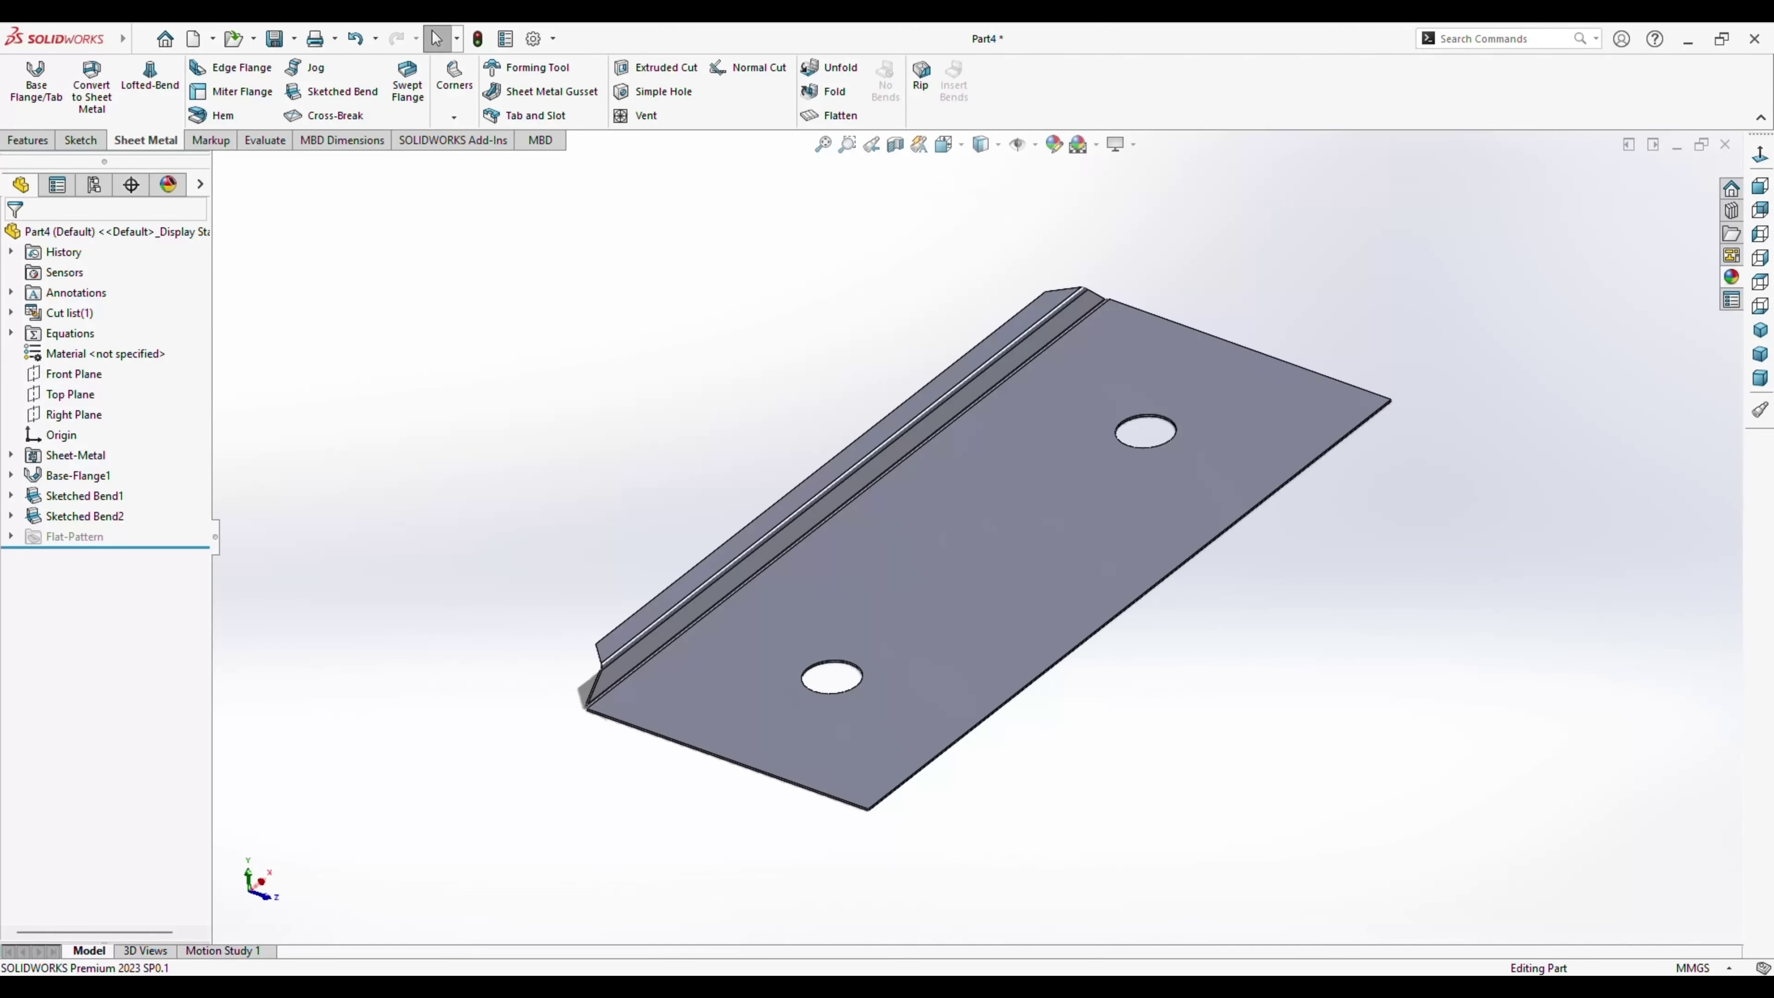
left_click(77, 475)
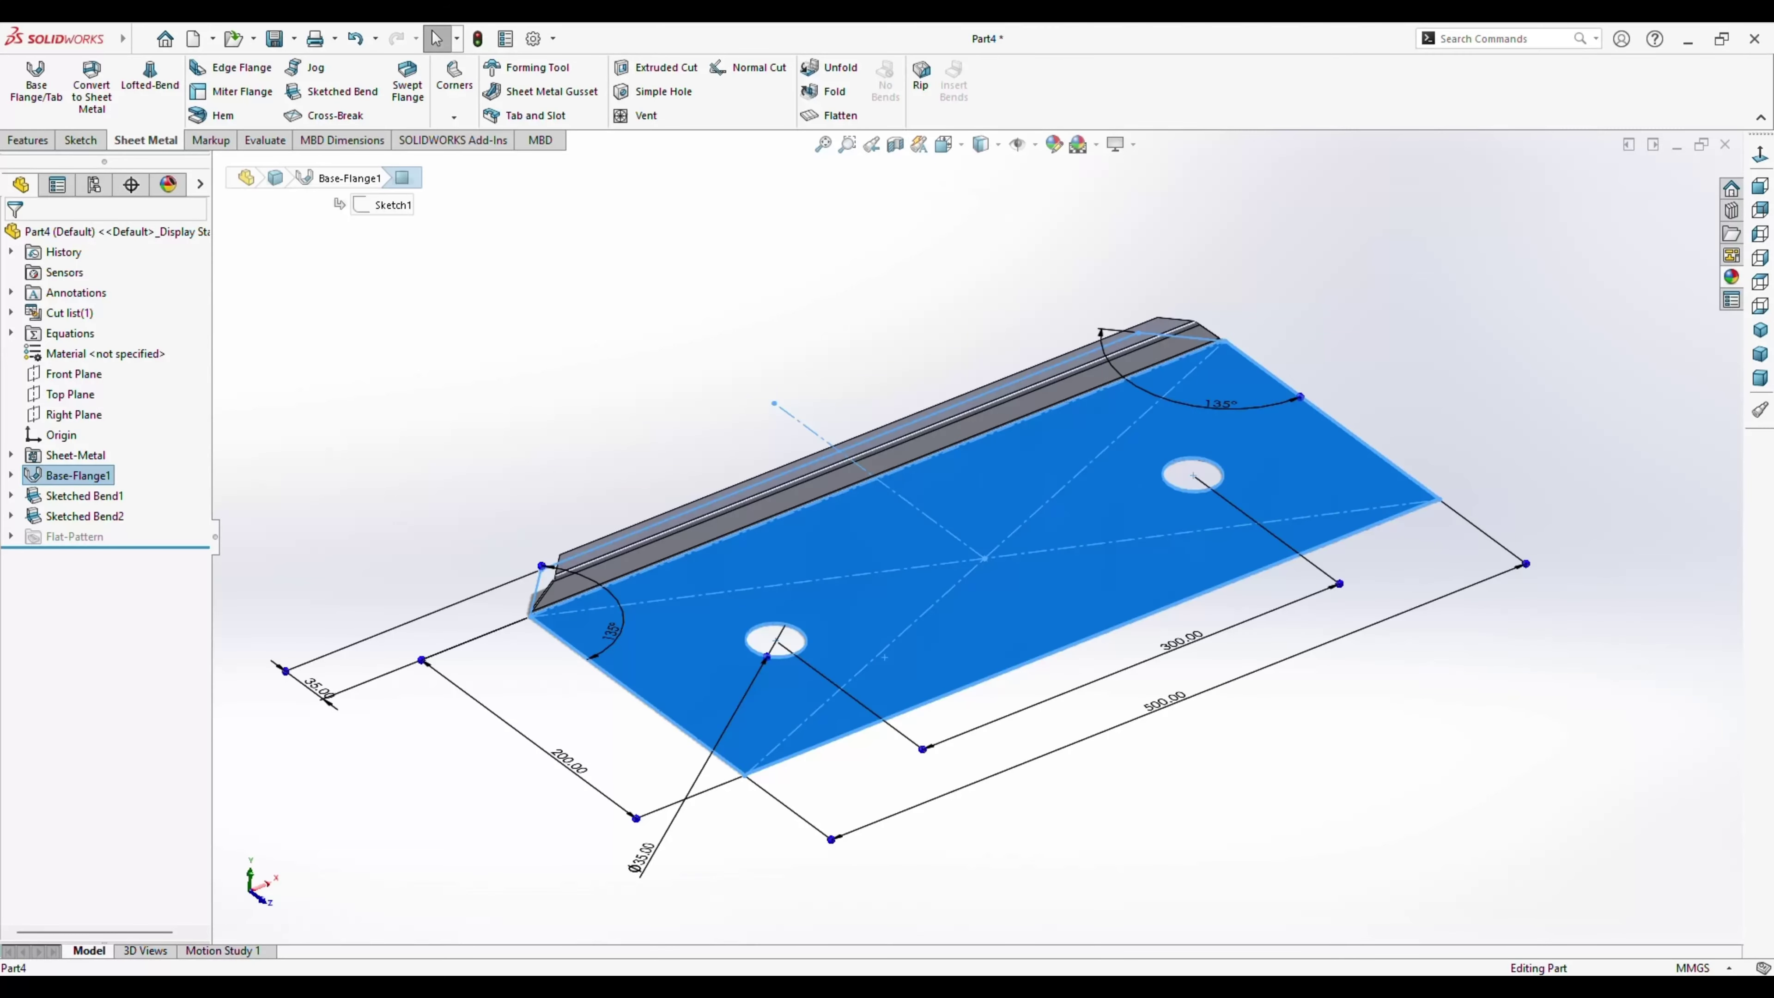
Sketch a diagonal fold line from the flange's left edge to its bottom edge.
left_click(81, 140)
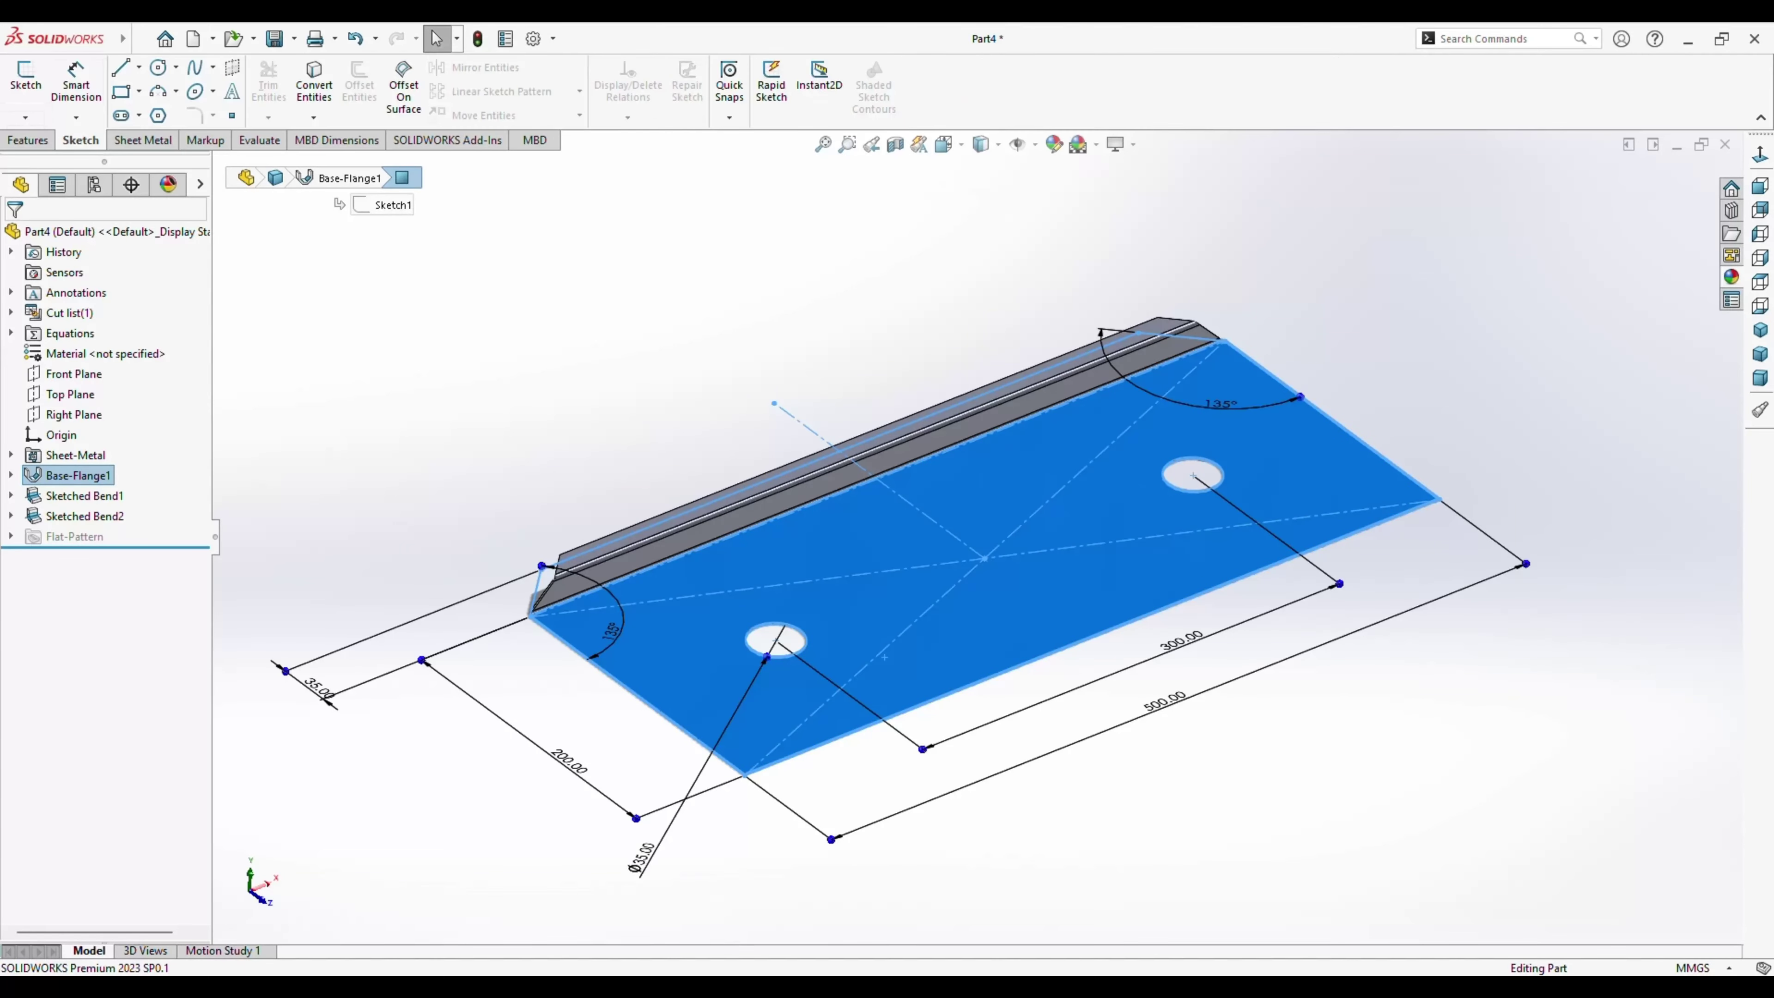
left_click(26, 77)
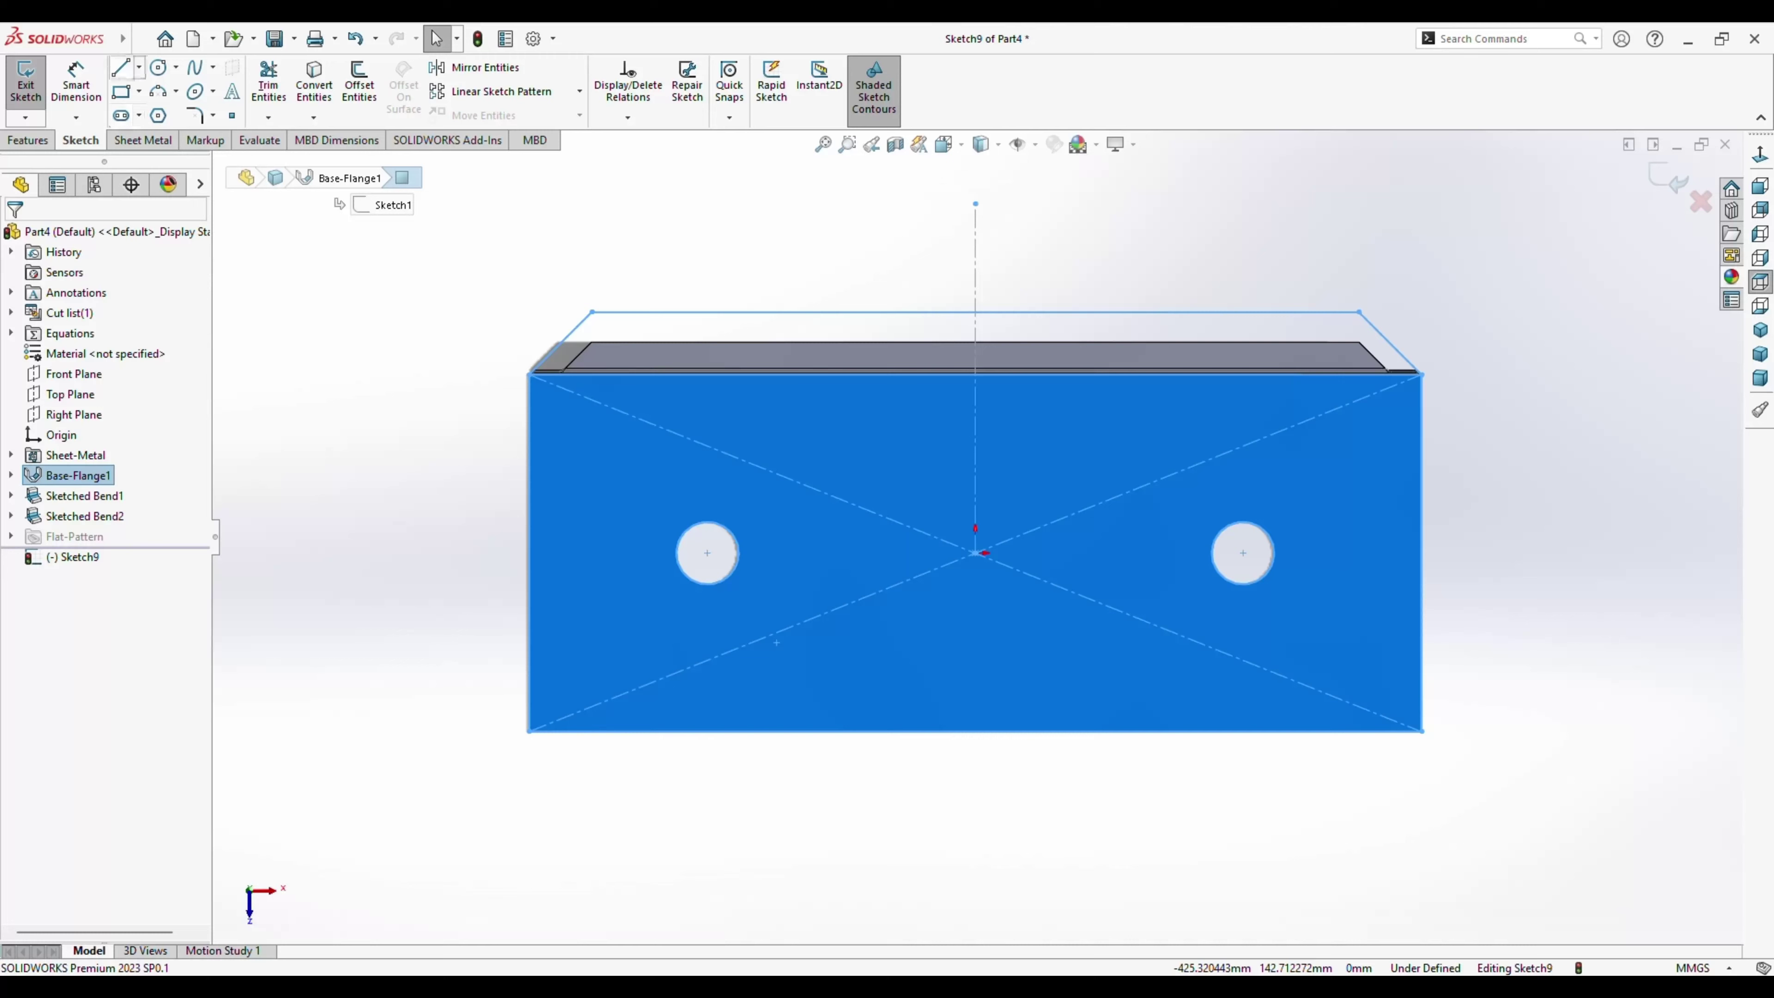
key("l")
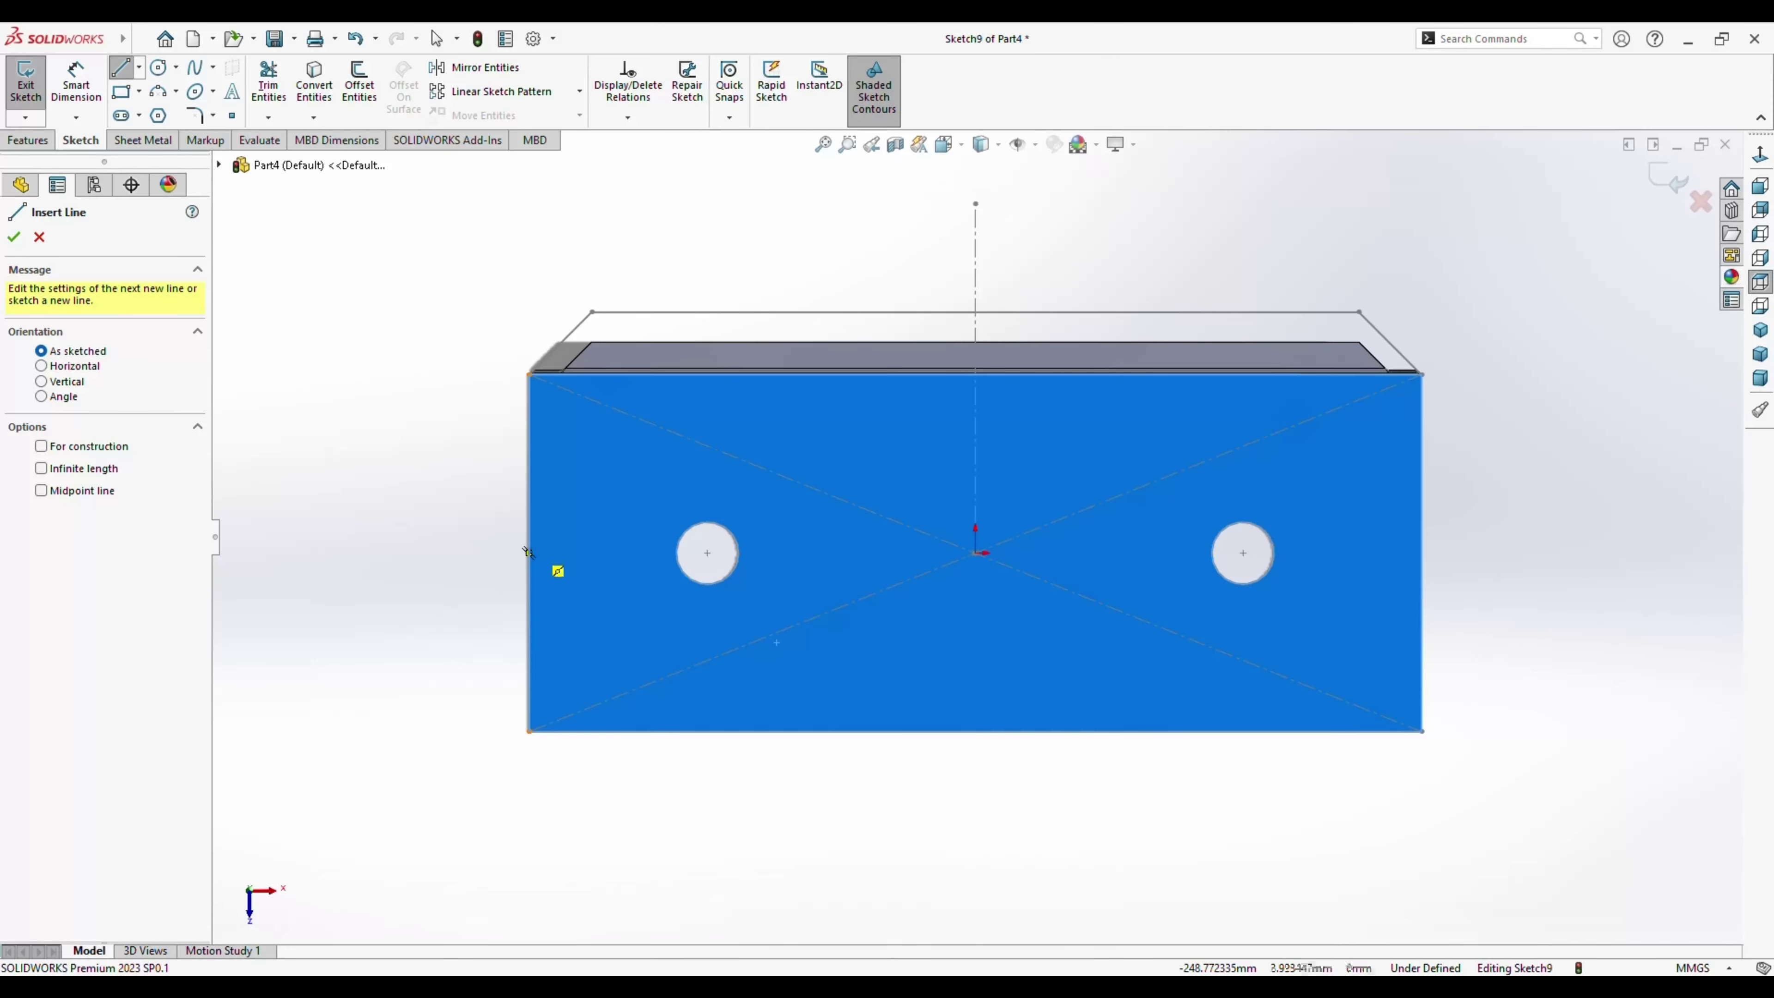
left_click(529, 553)
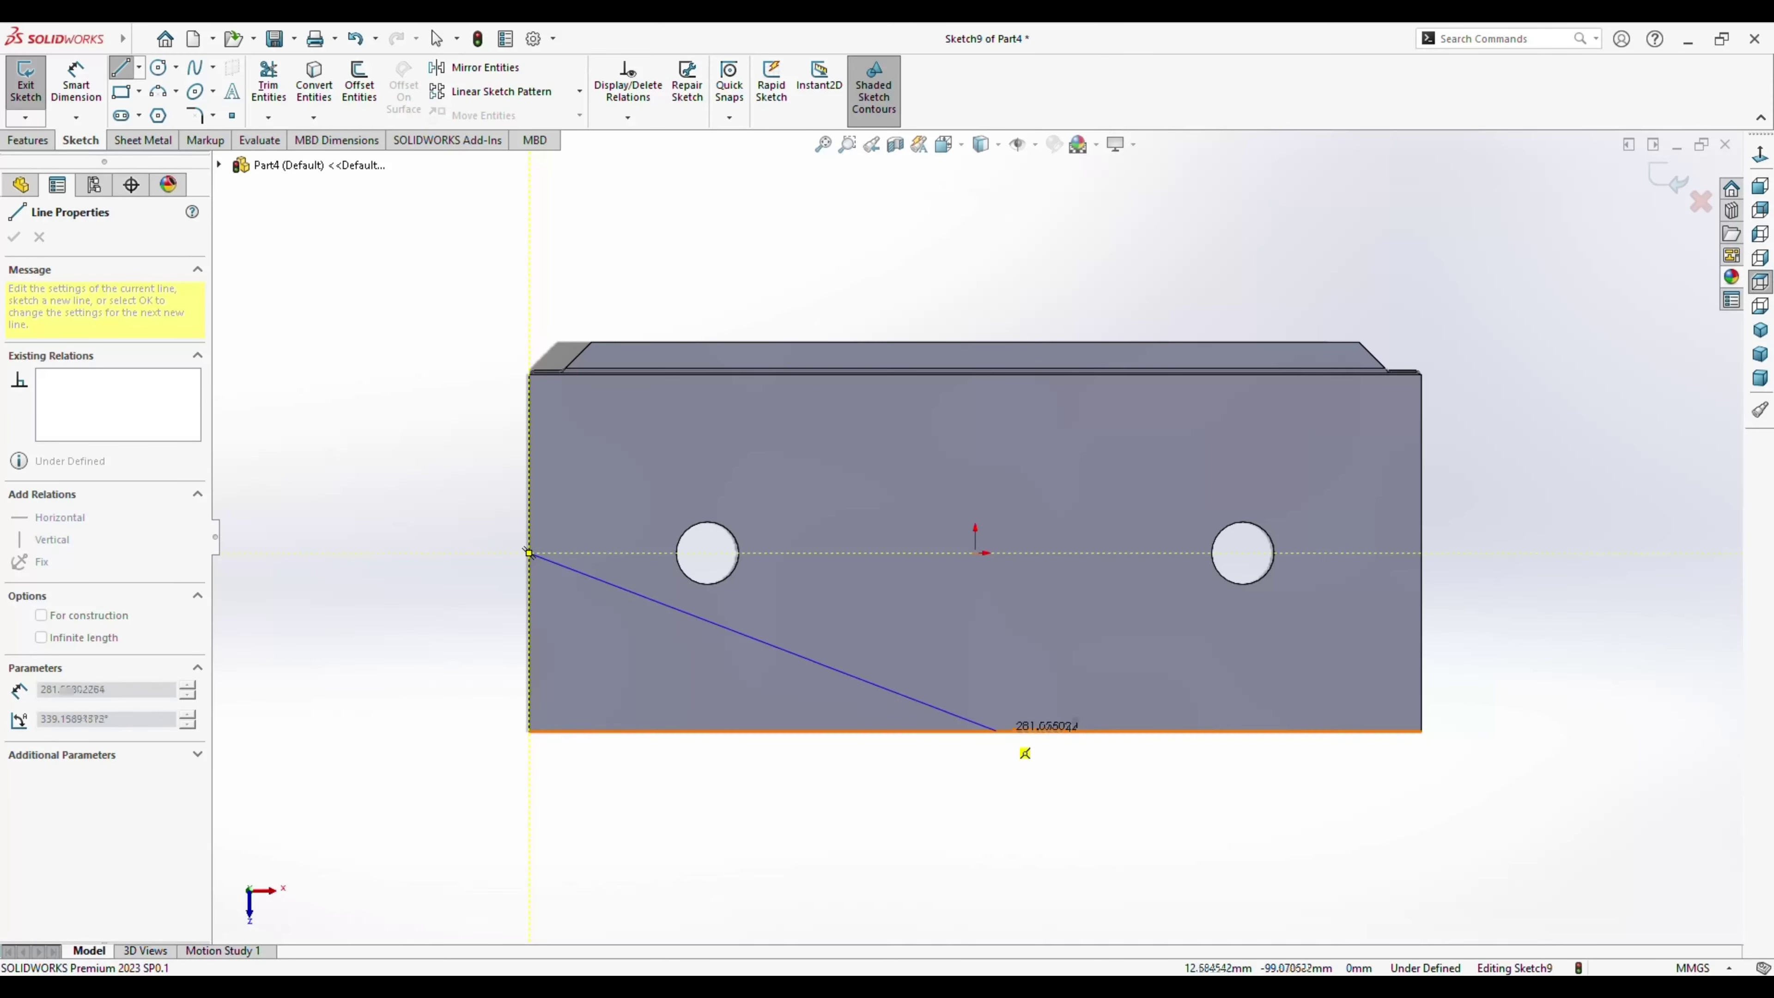
left_click(976, 730)
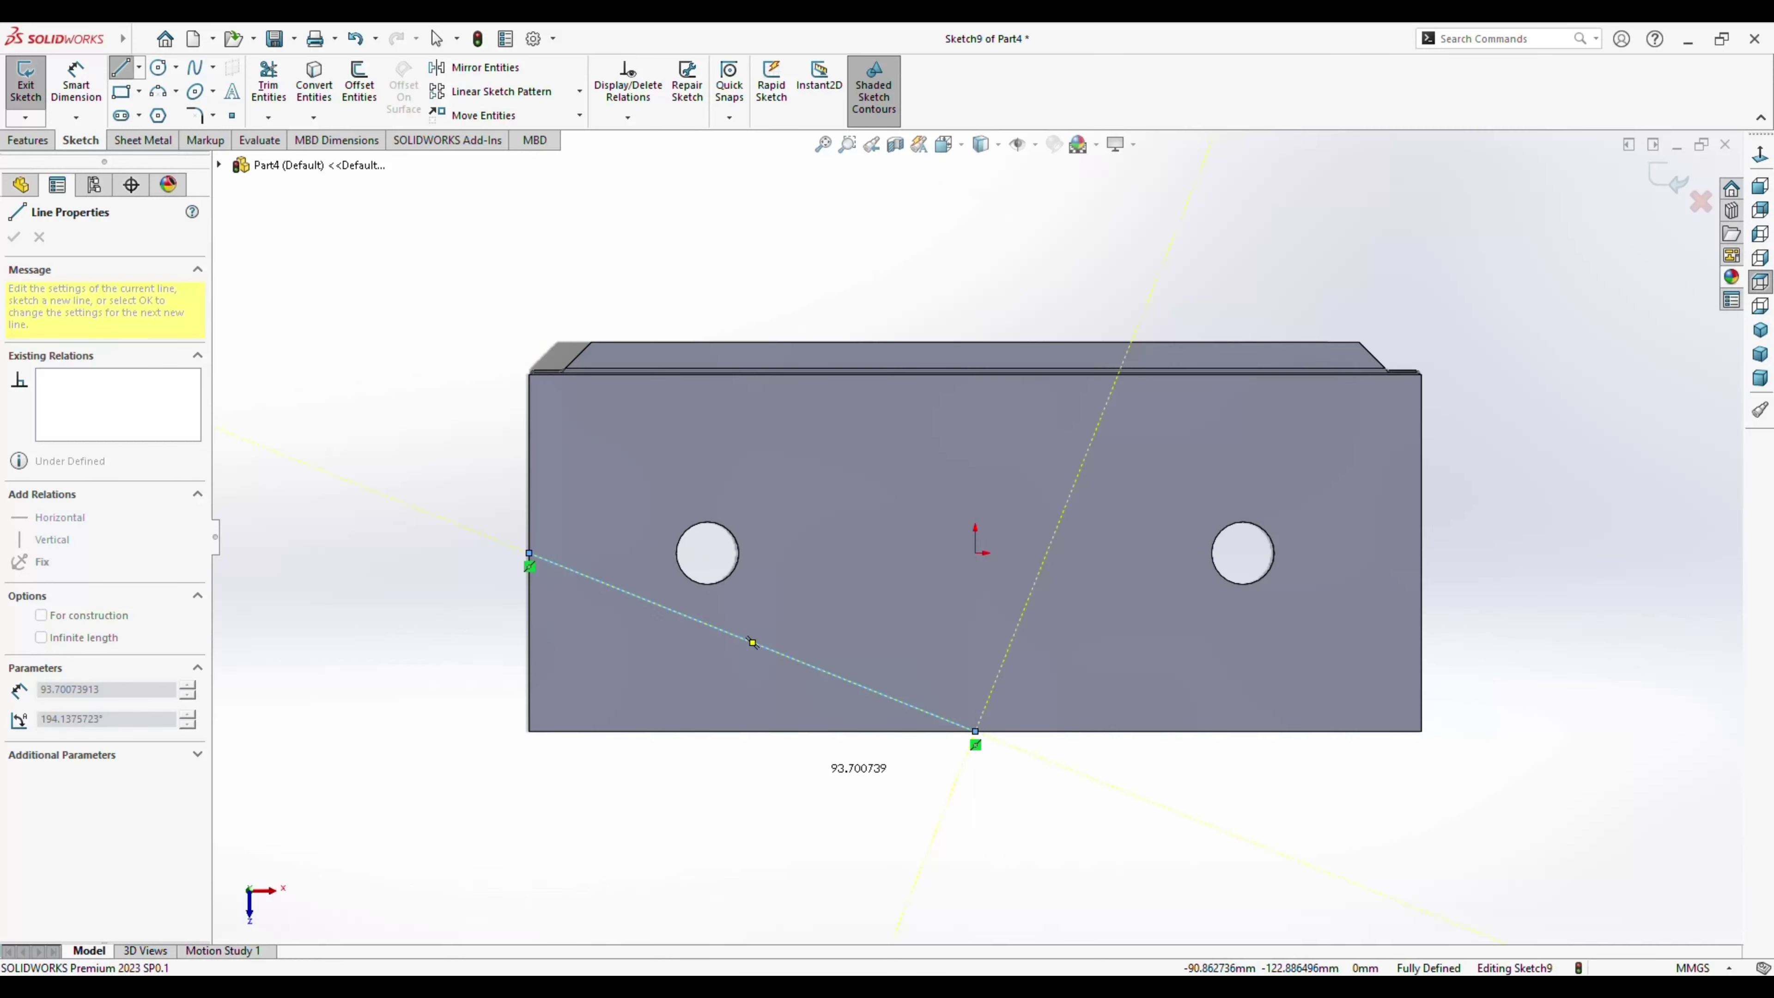
left_click(436, 38)
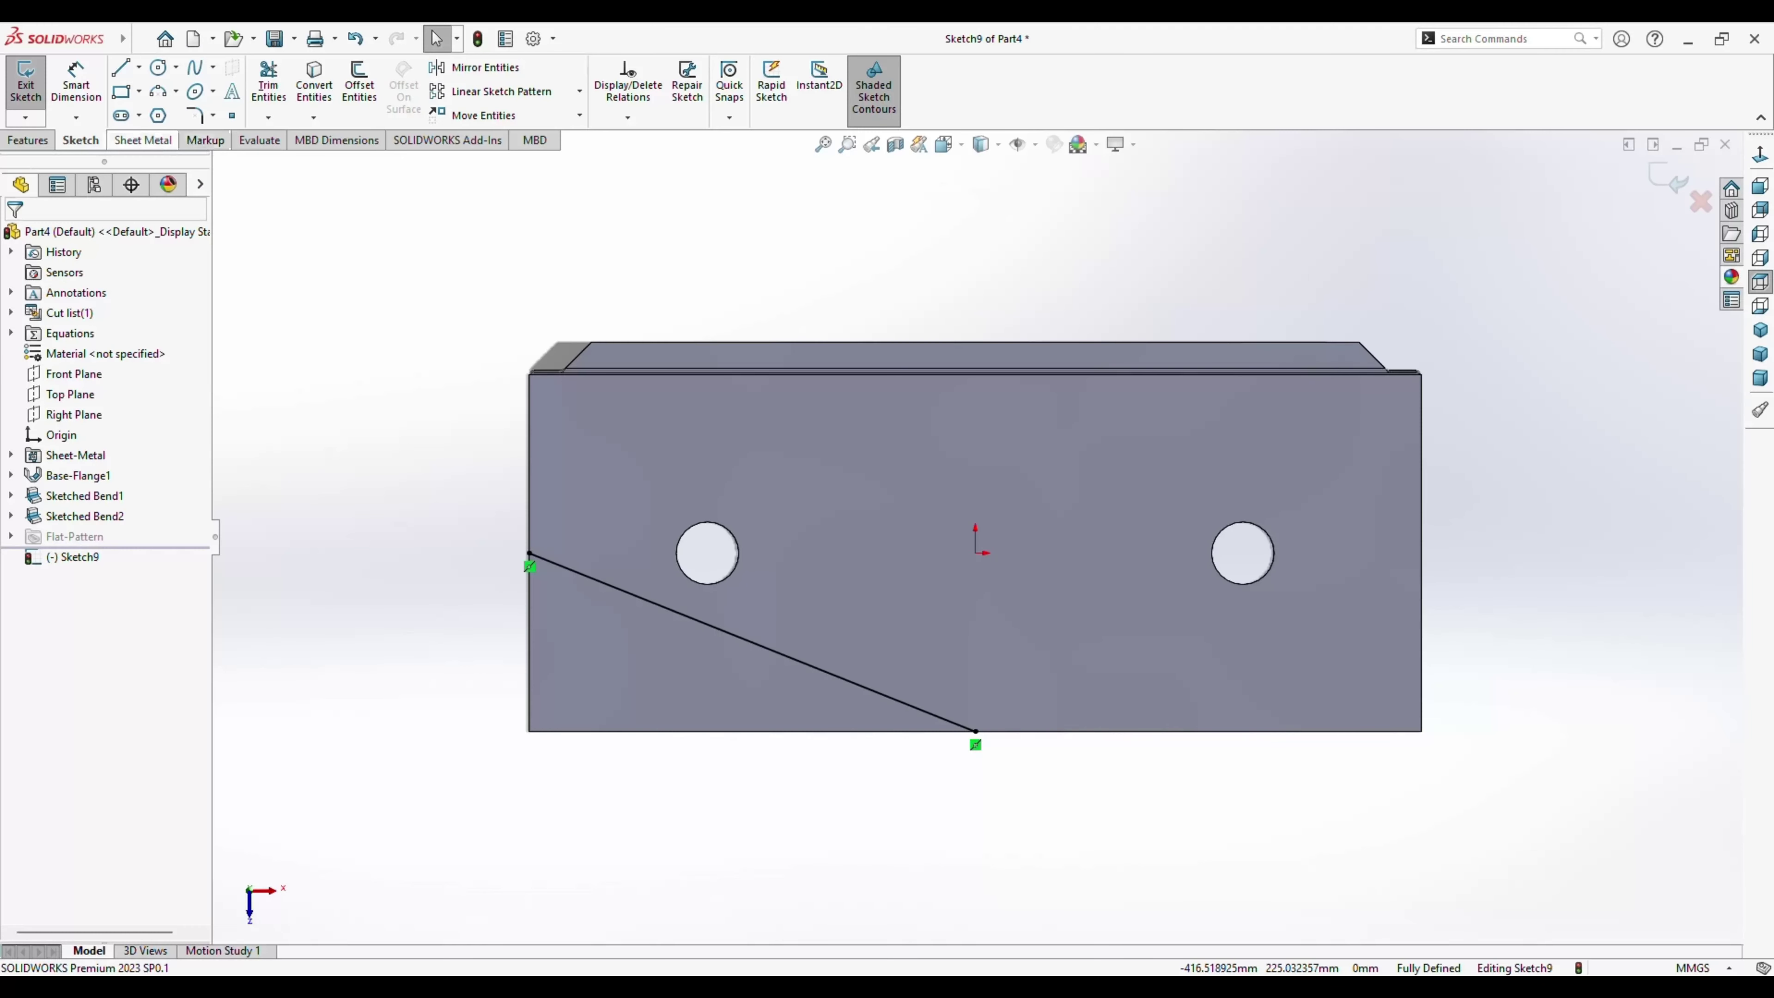
Create Sketched Bend3 along the diagonal line, choosing the fixed face.
left_click(142, 140)
left_click(335, 91)
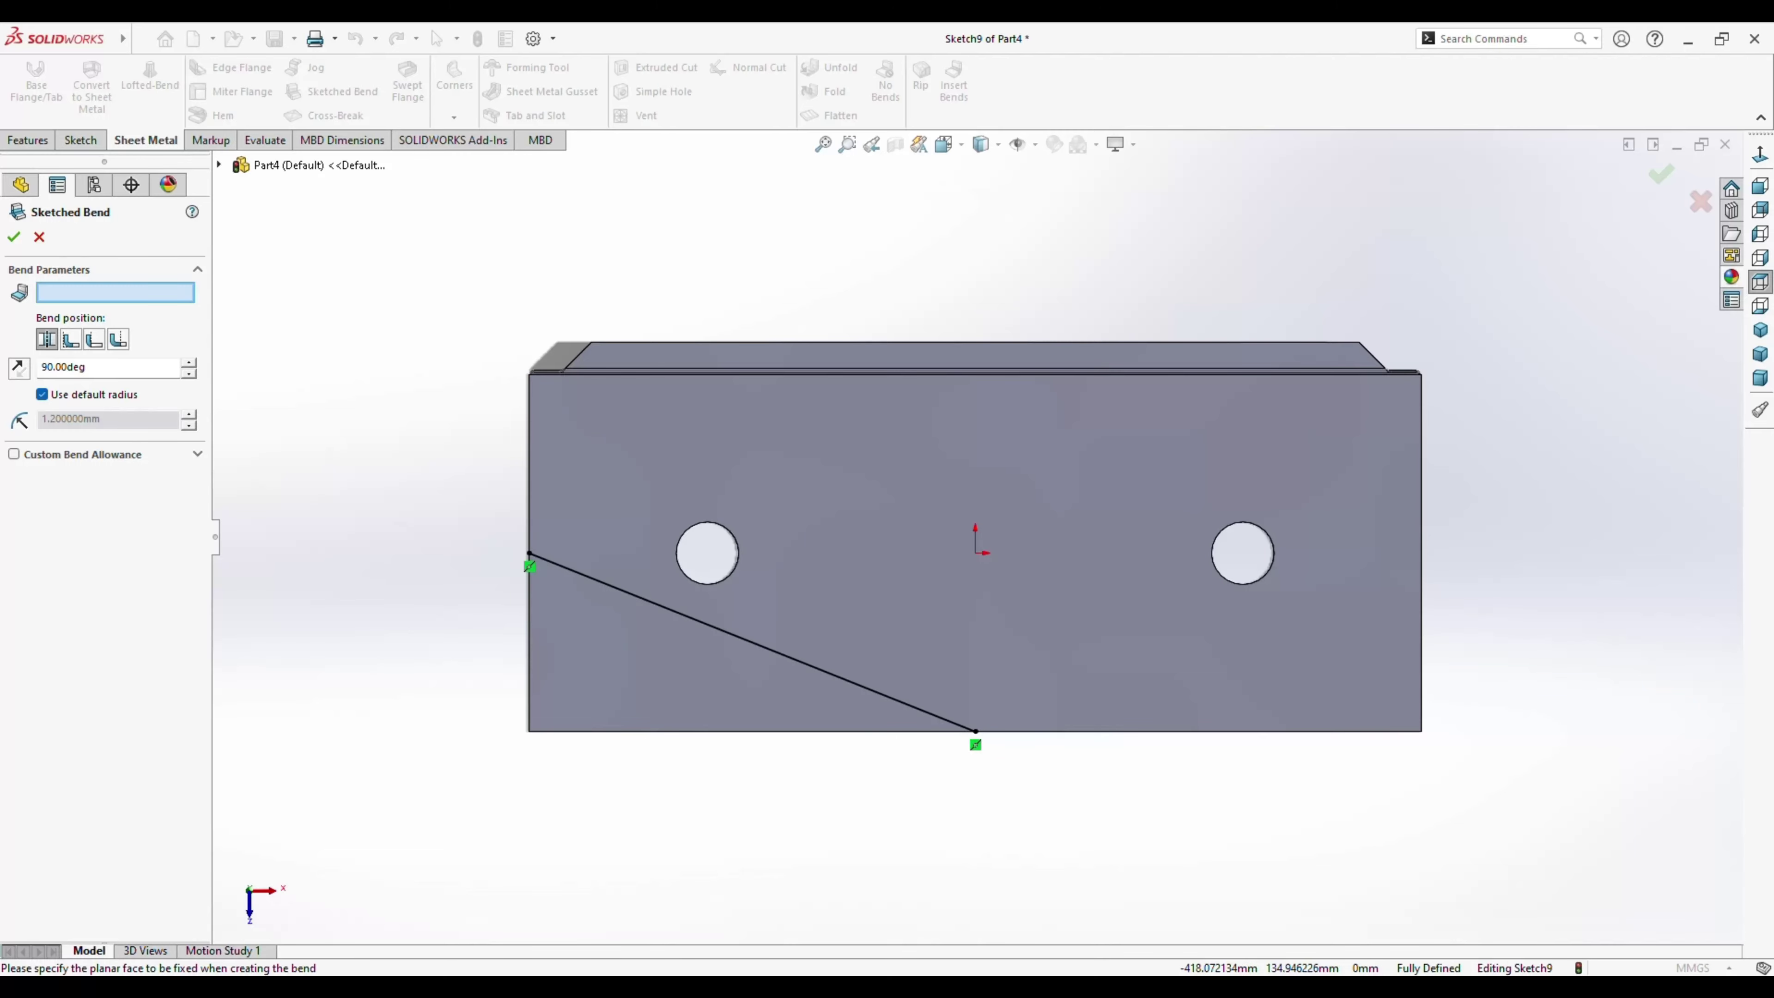
middle_click_drag(769, 559, 838, 572)
left_click(838, 572)
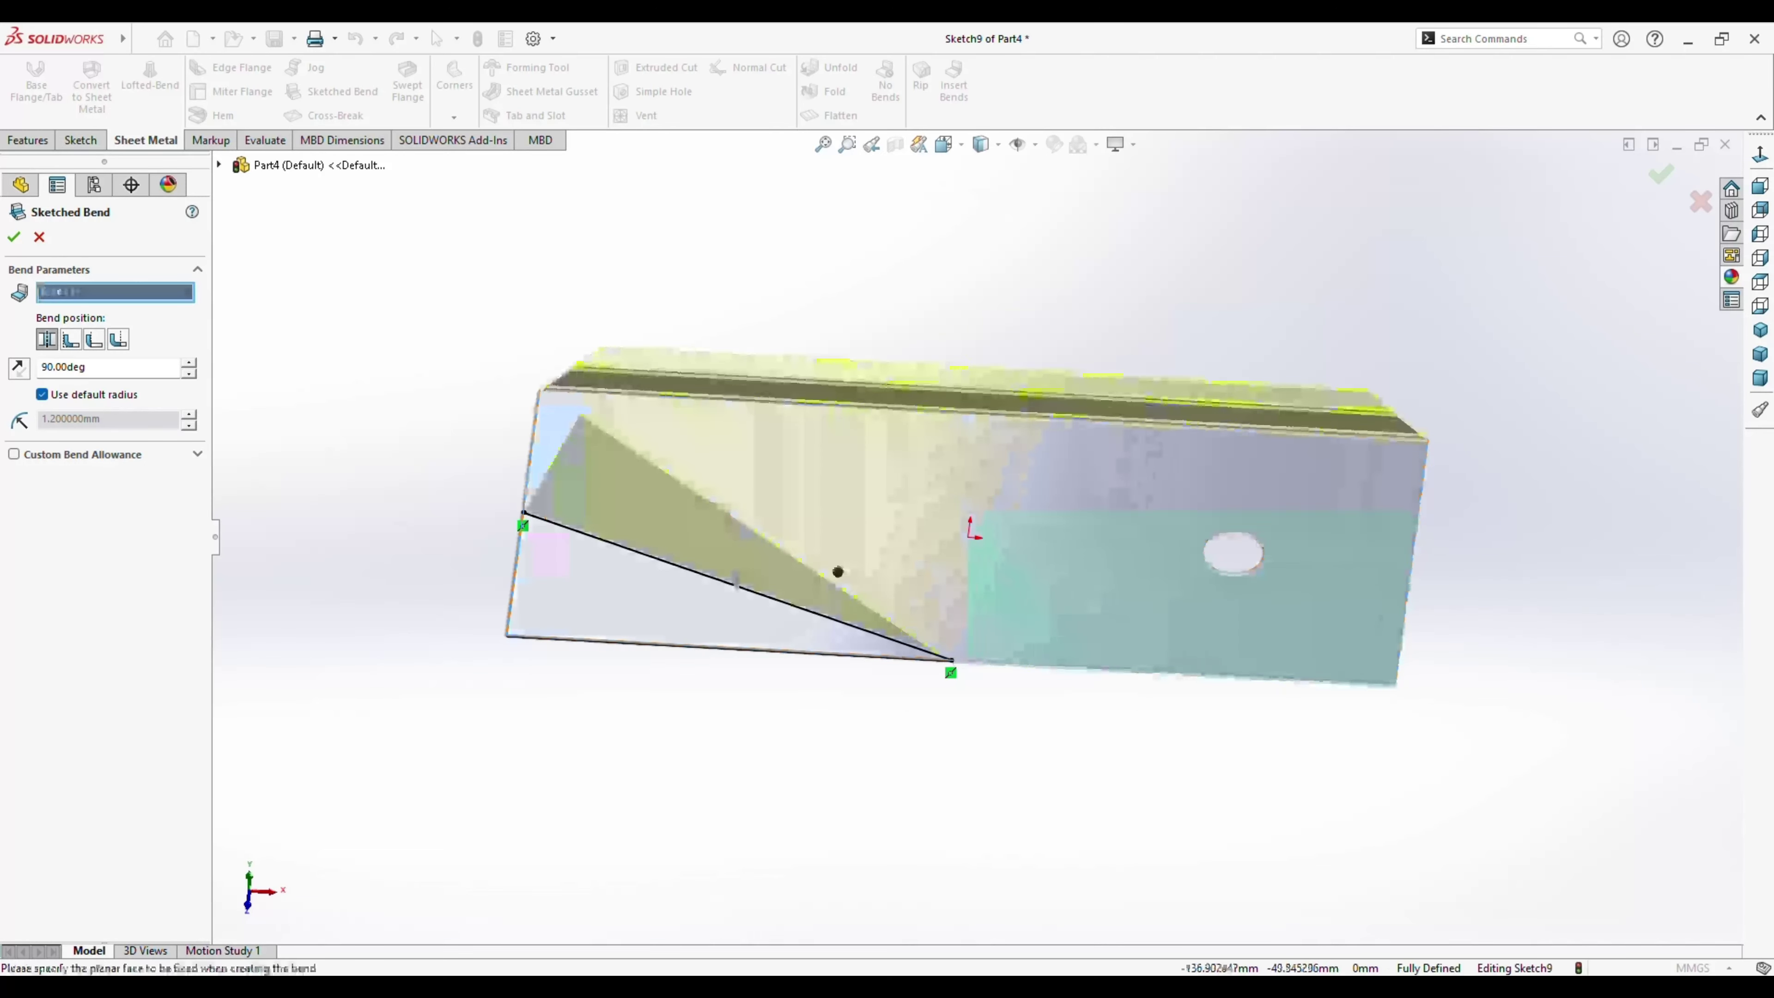
key("Return")
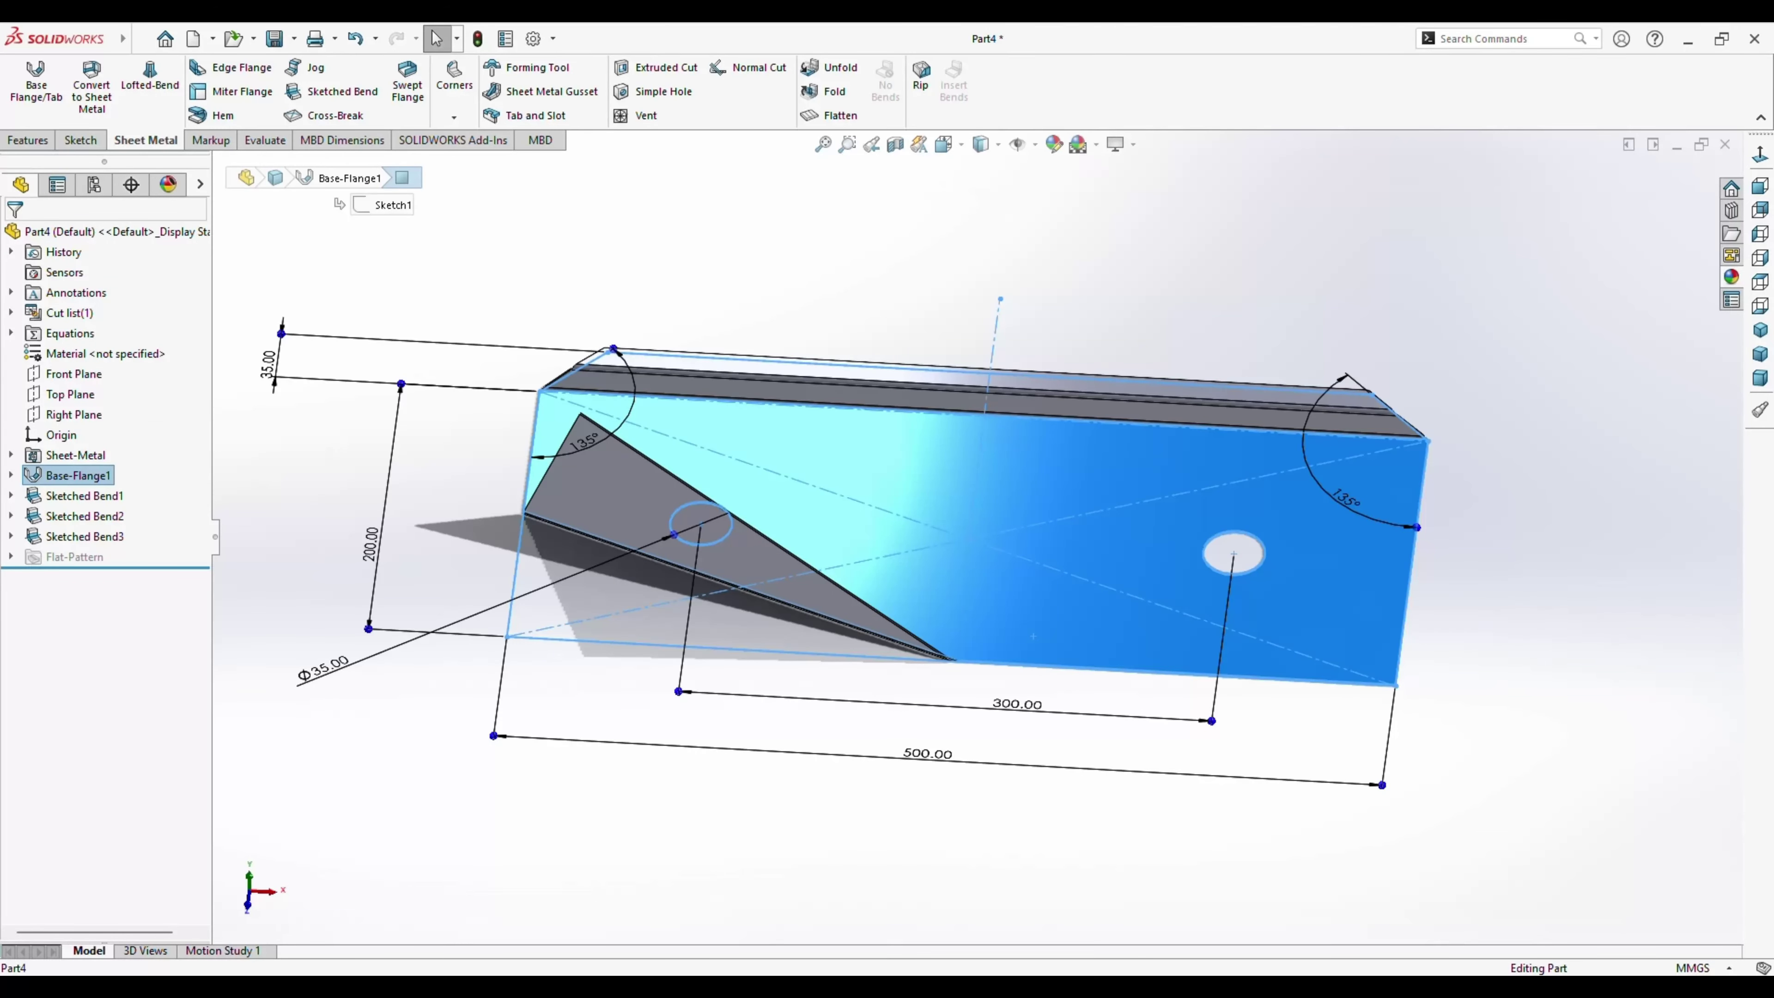
Sketch a diagonal line in Sketch10 from the right edge to the bottom vertex.
left_click(81, 140)
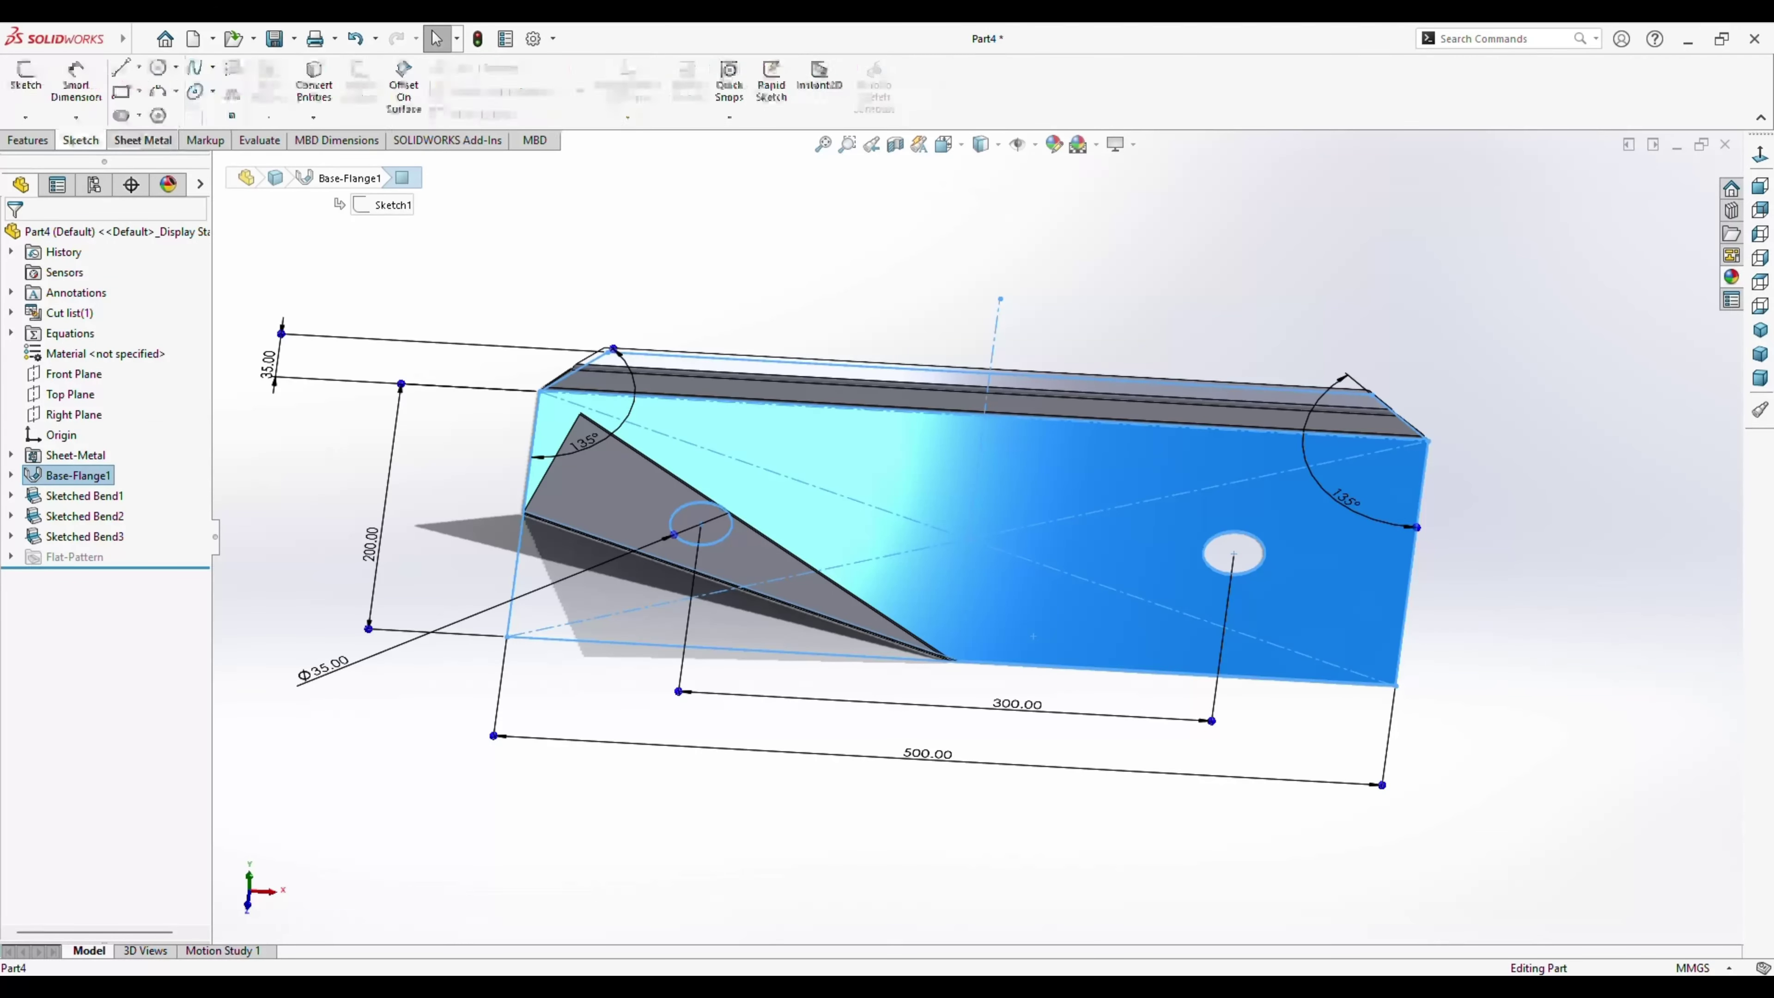
left_click(25, 77)
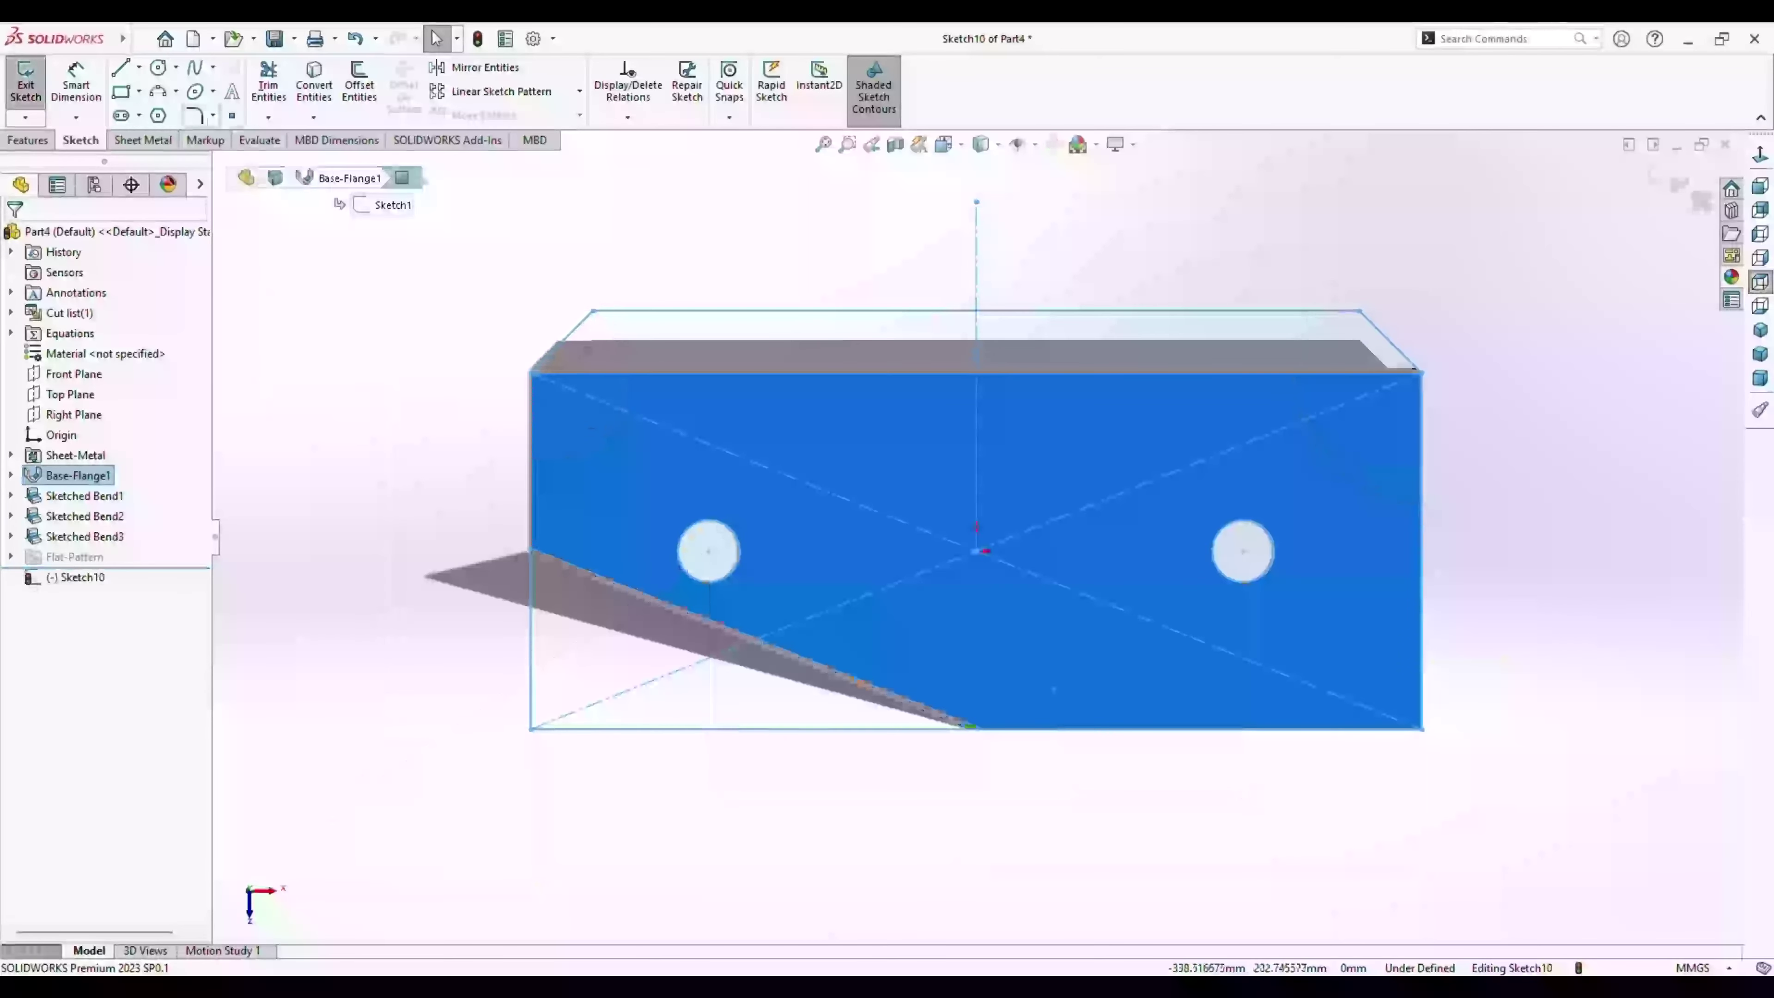
key("l")
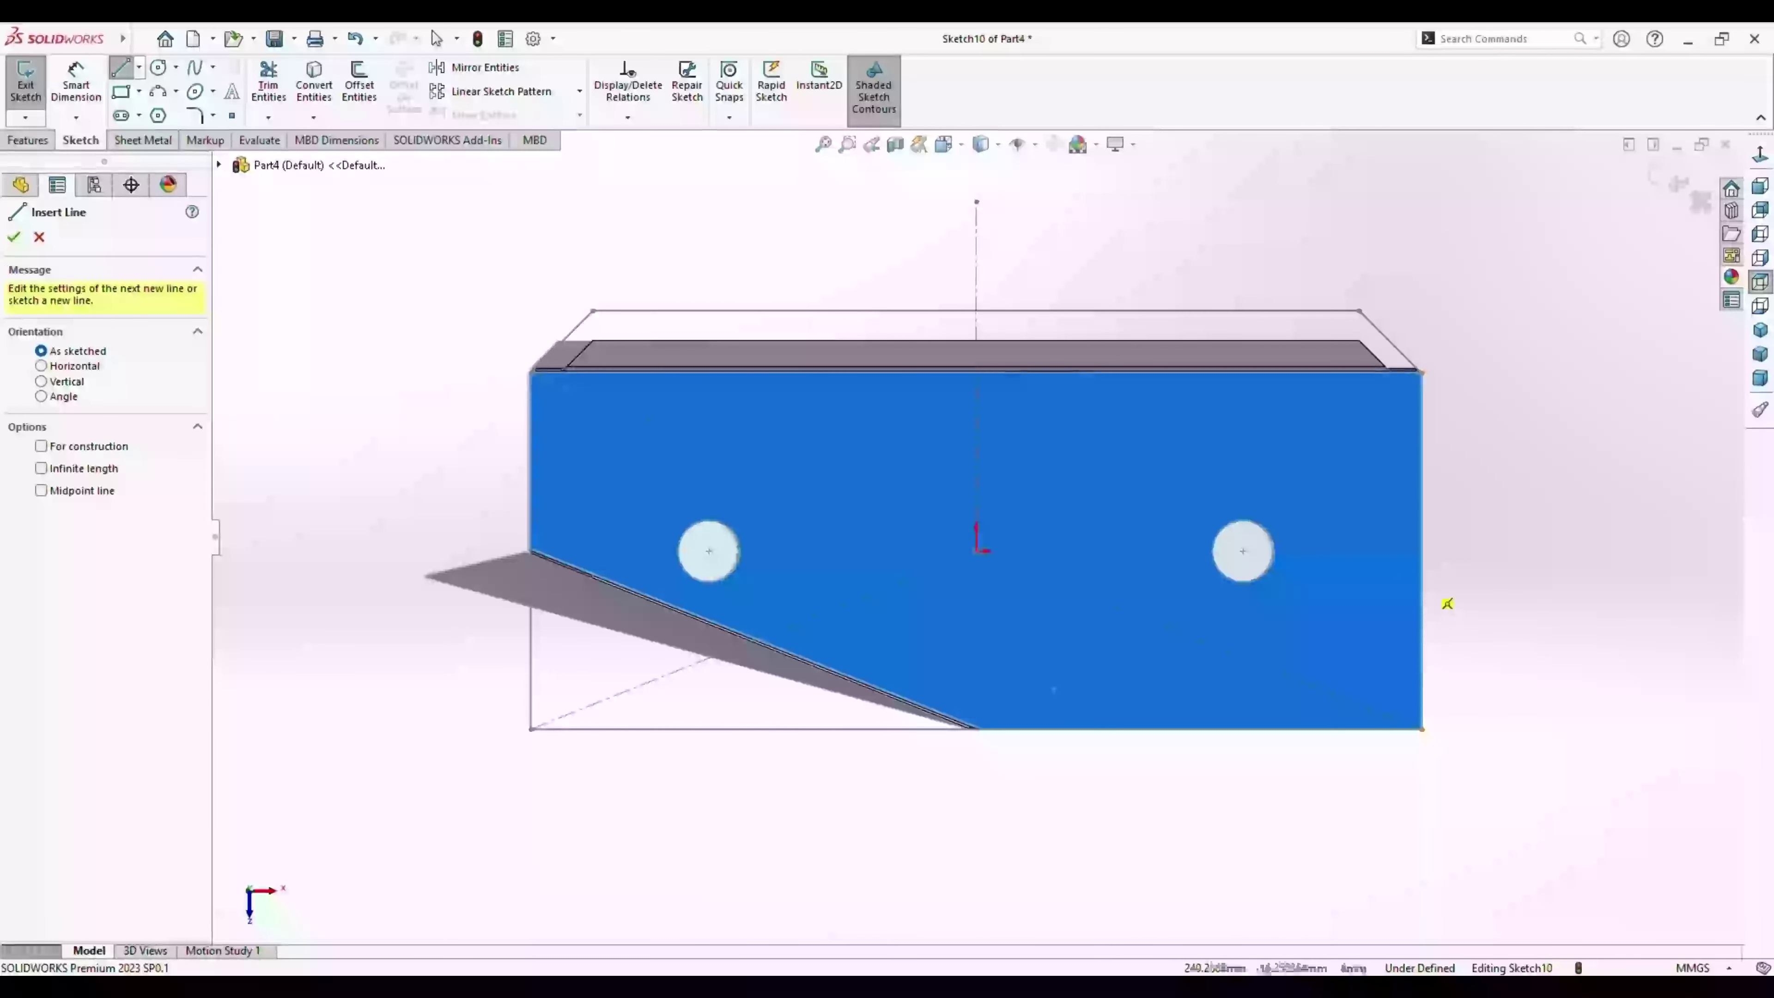
left_click(1421, 551)
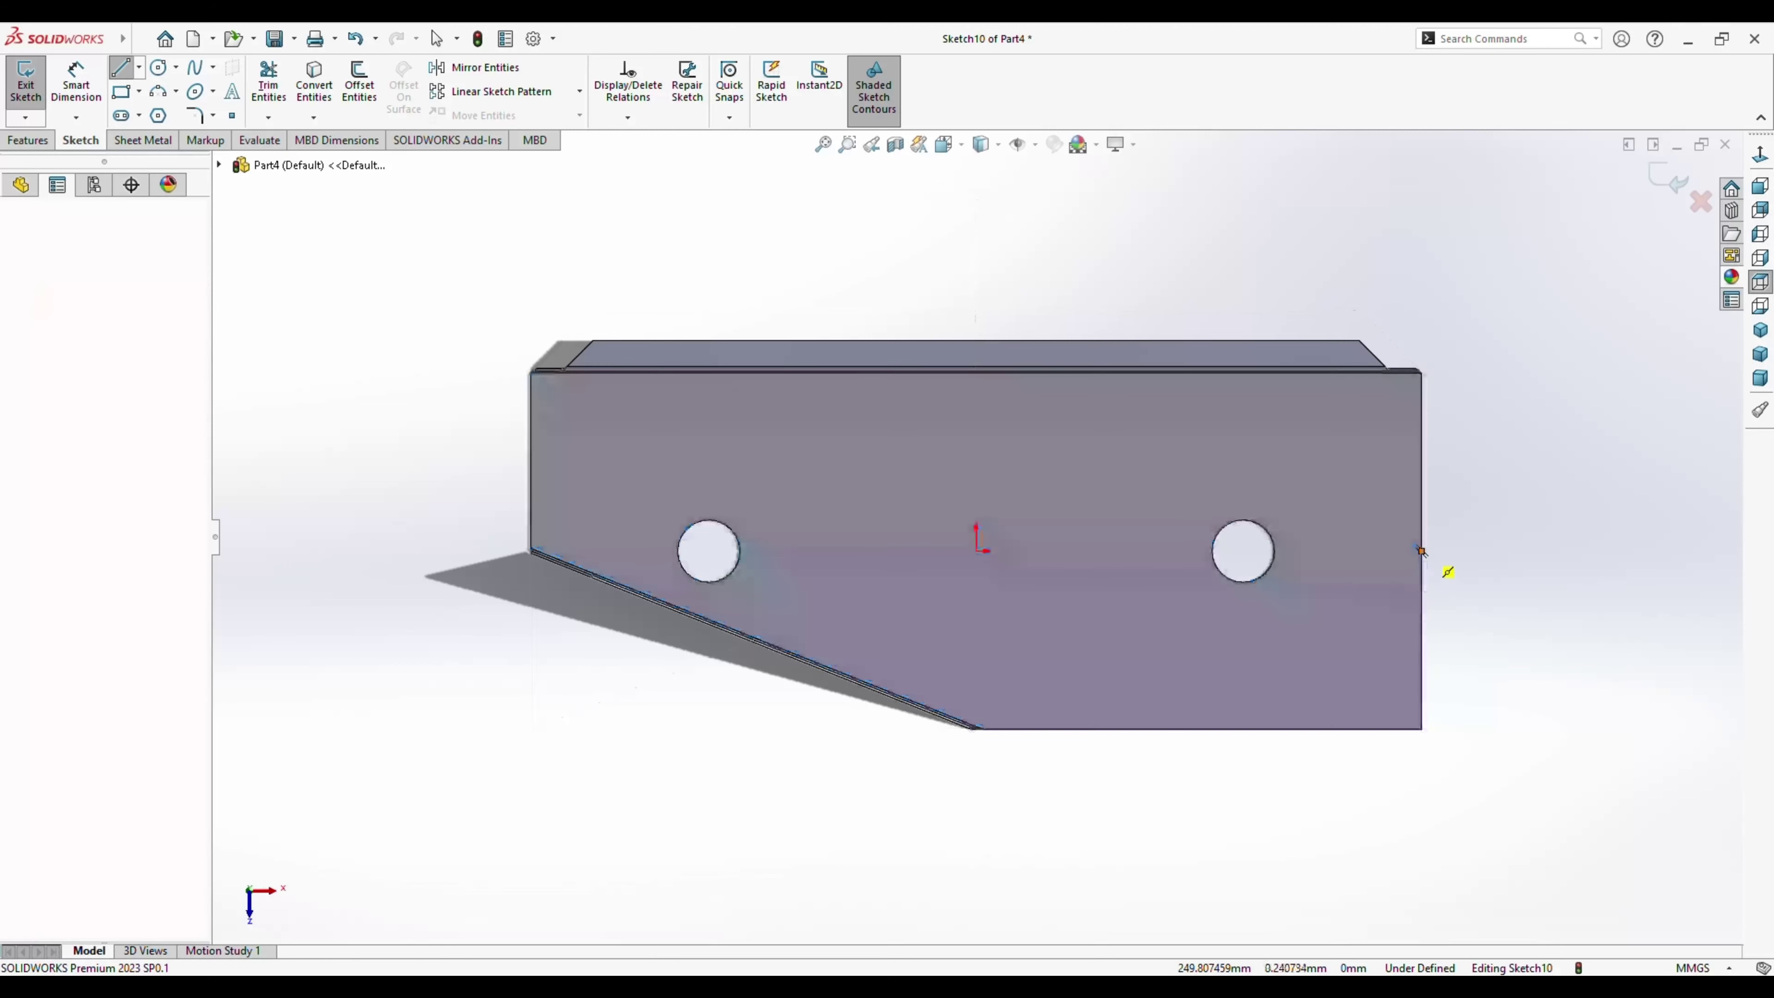
left_click(982, 729)
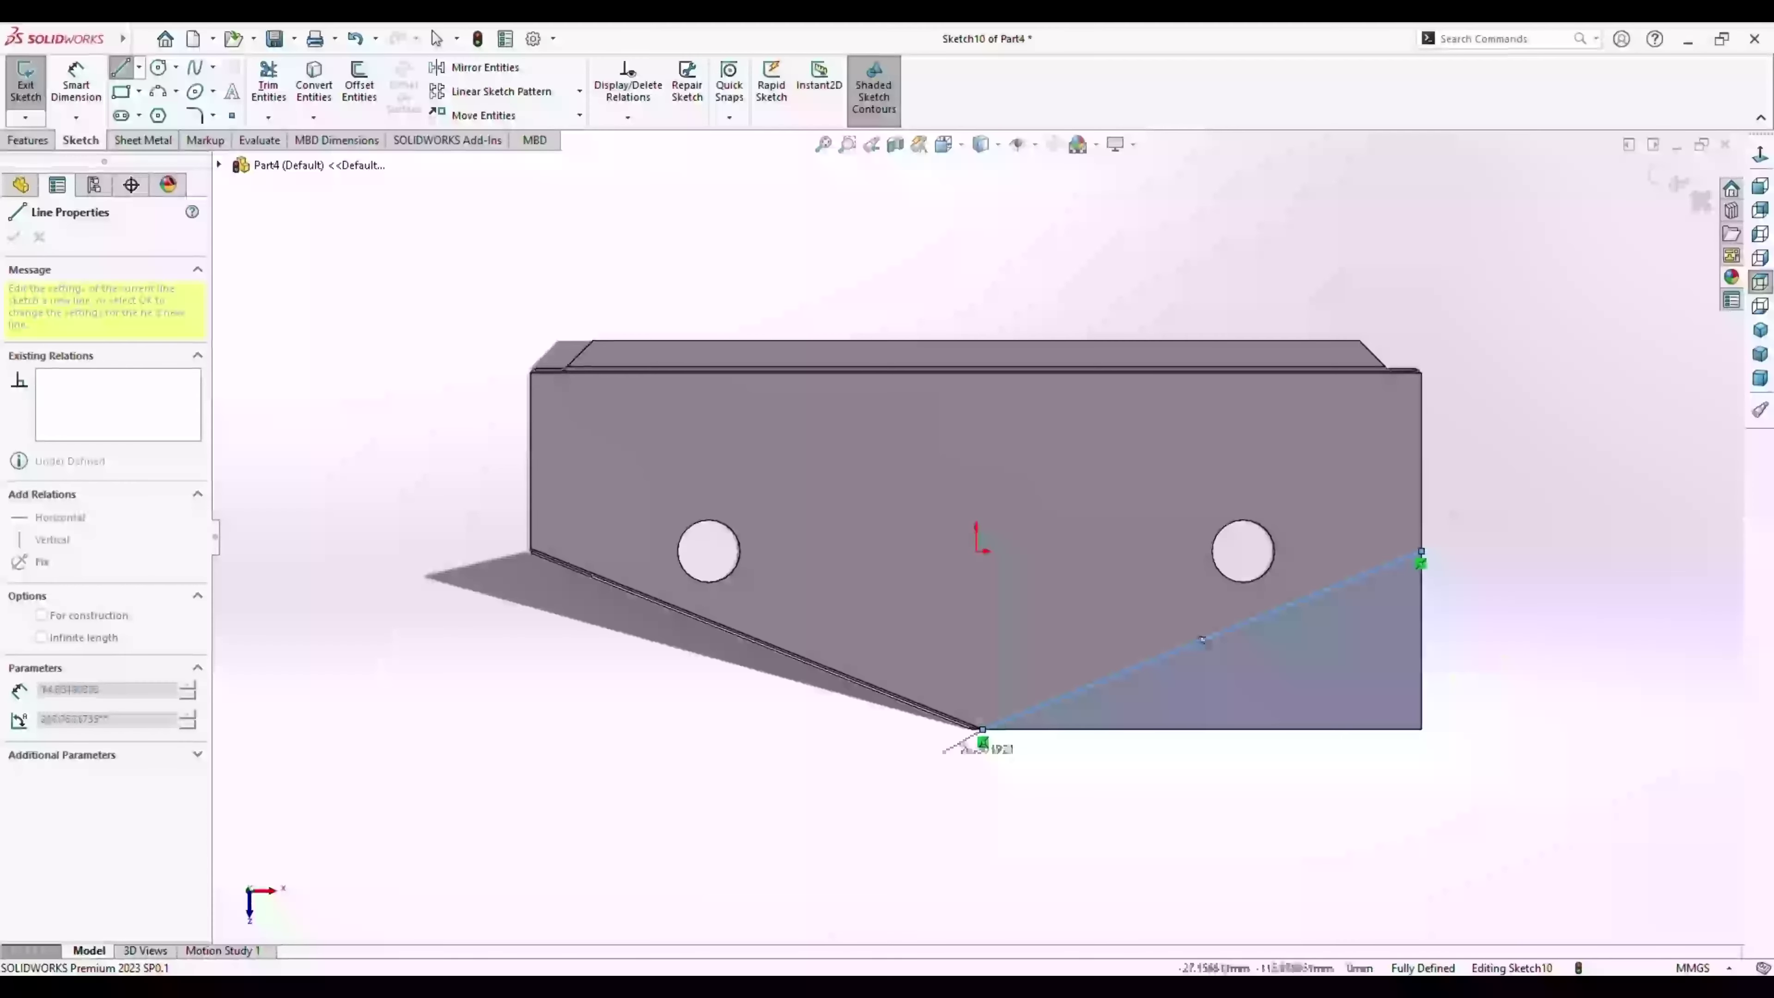
key("Escape")
key("Escape")
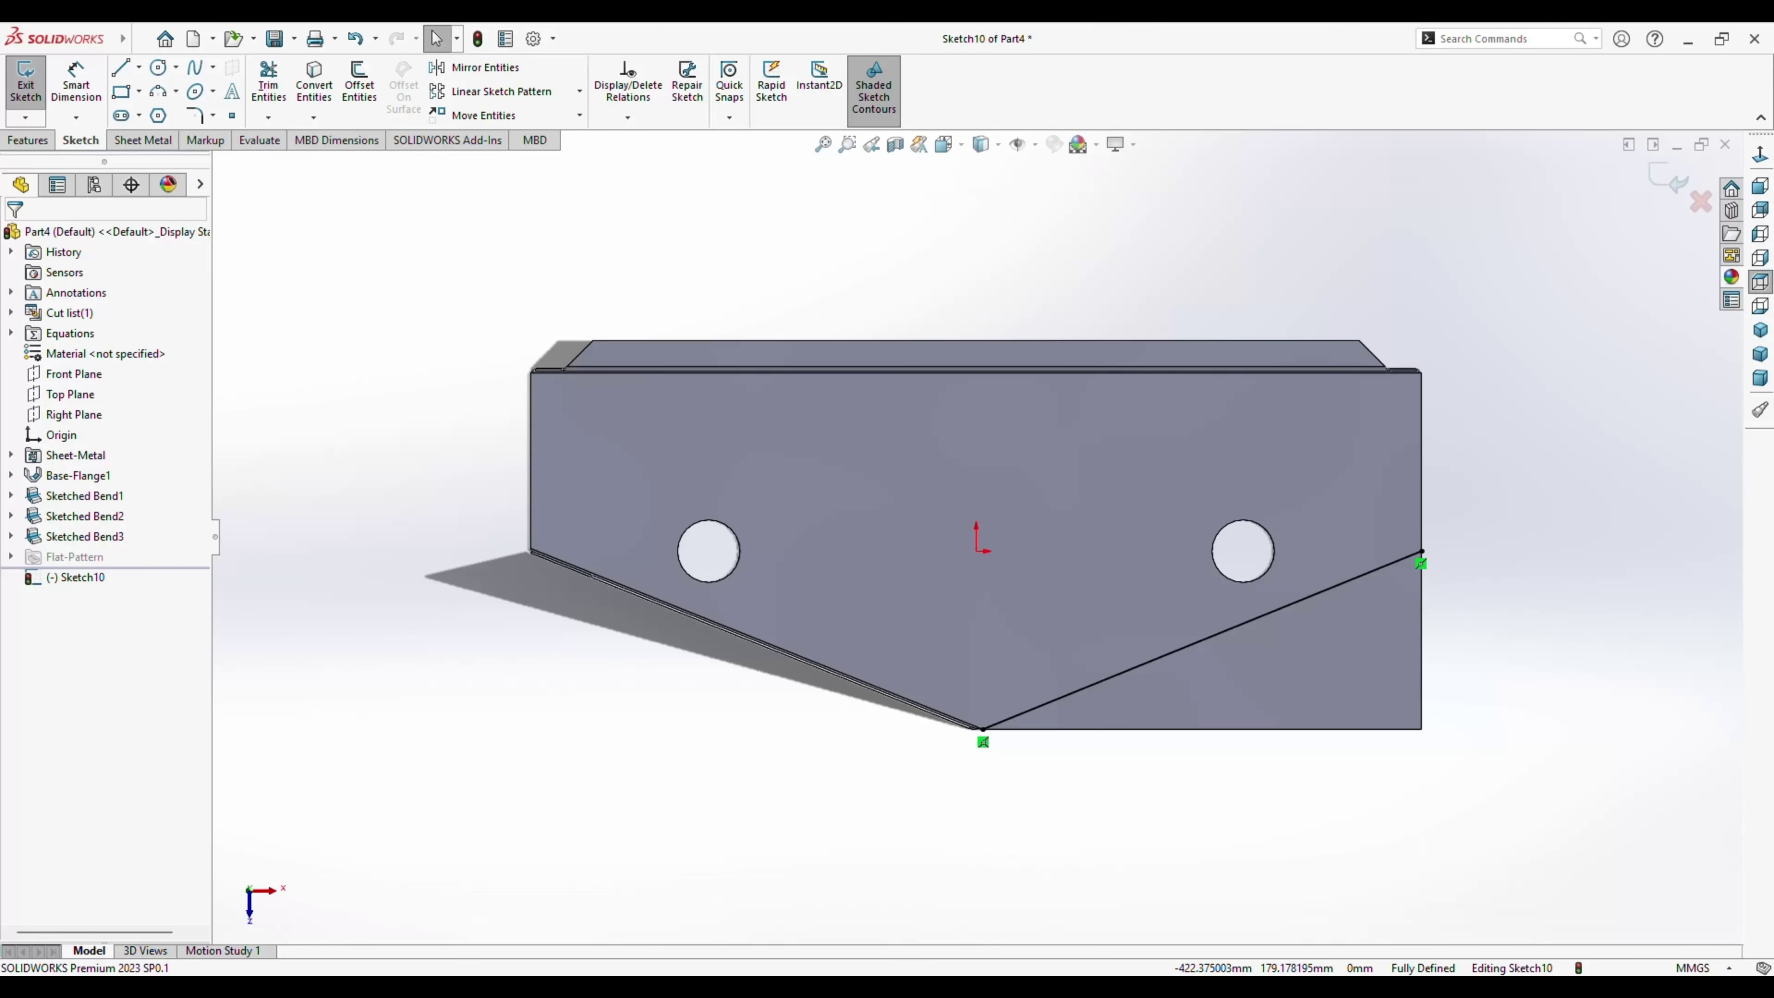
Set up a sketched bend on the diagonal line, with the fixed face above the line.
left_click(143, 140)
left_click(335, 91)
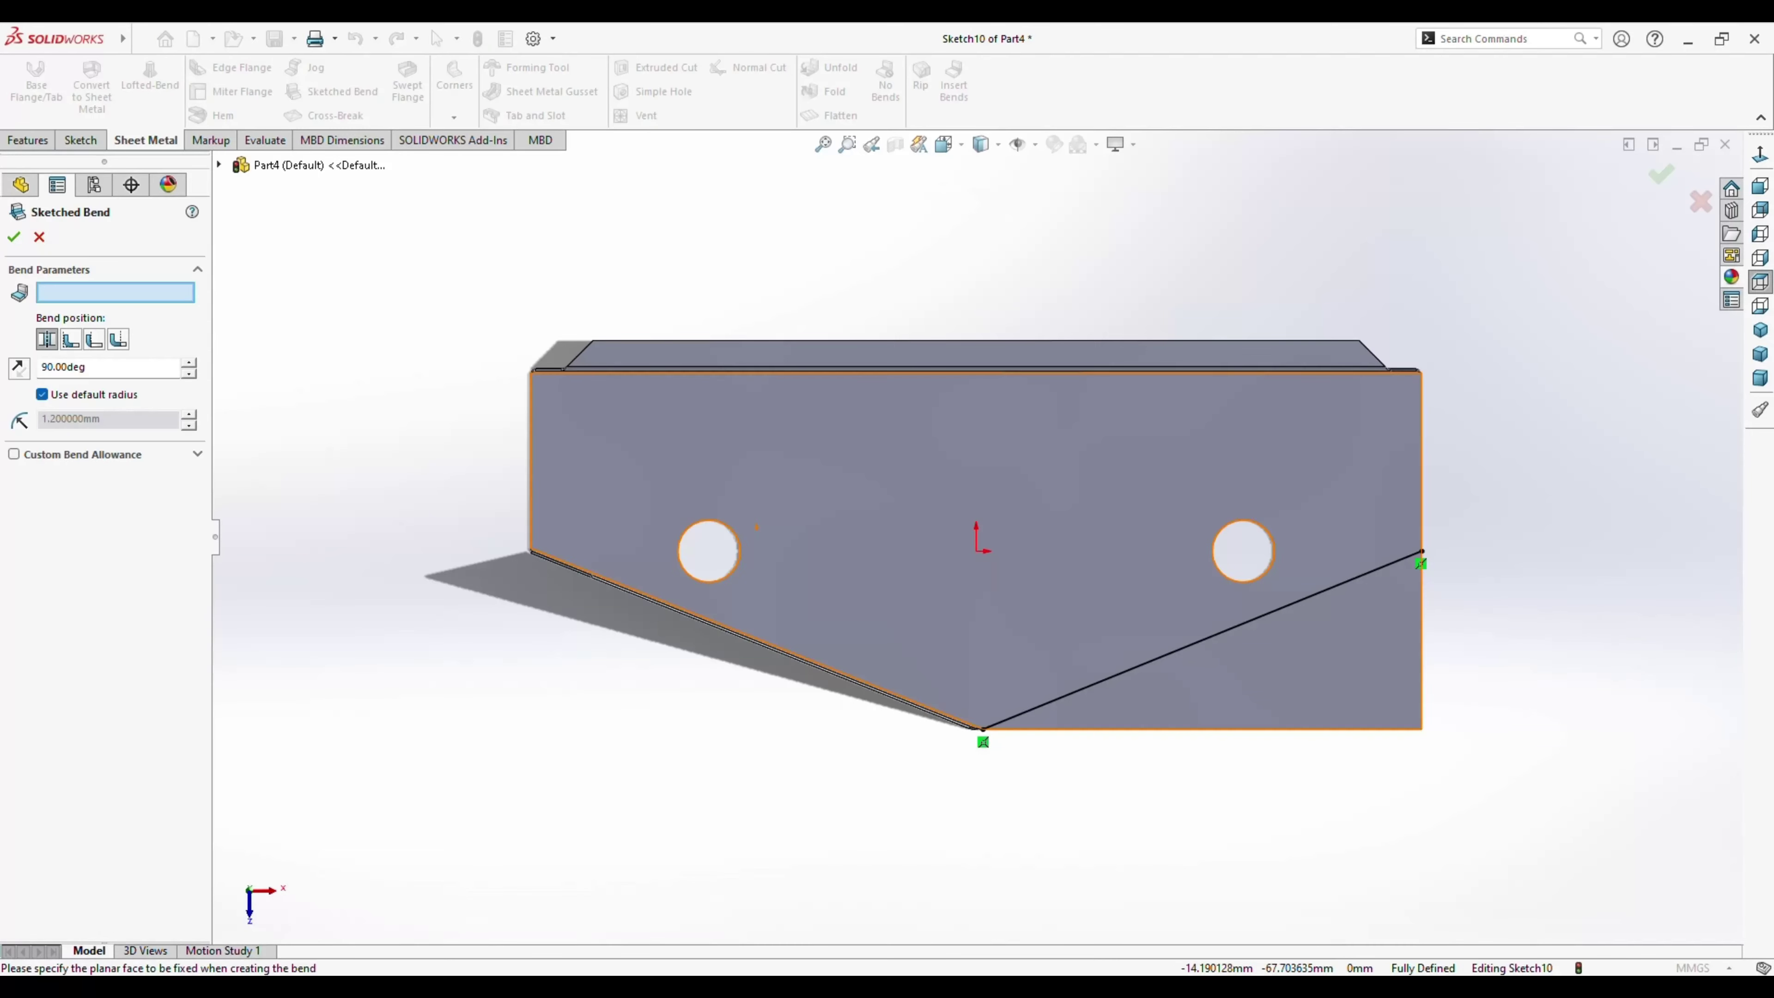
left_click(1119, 712)
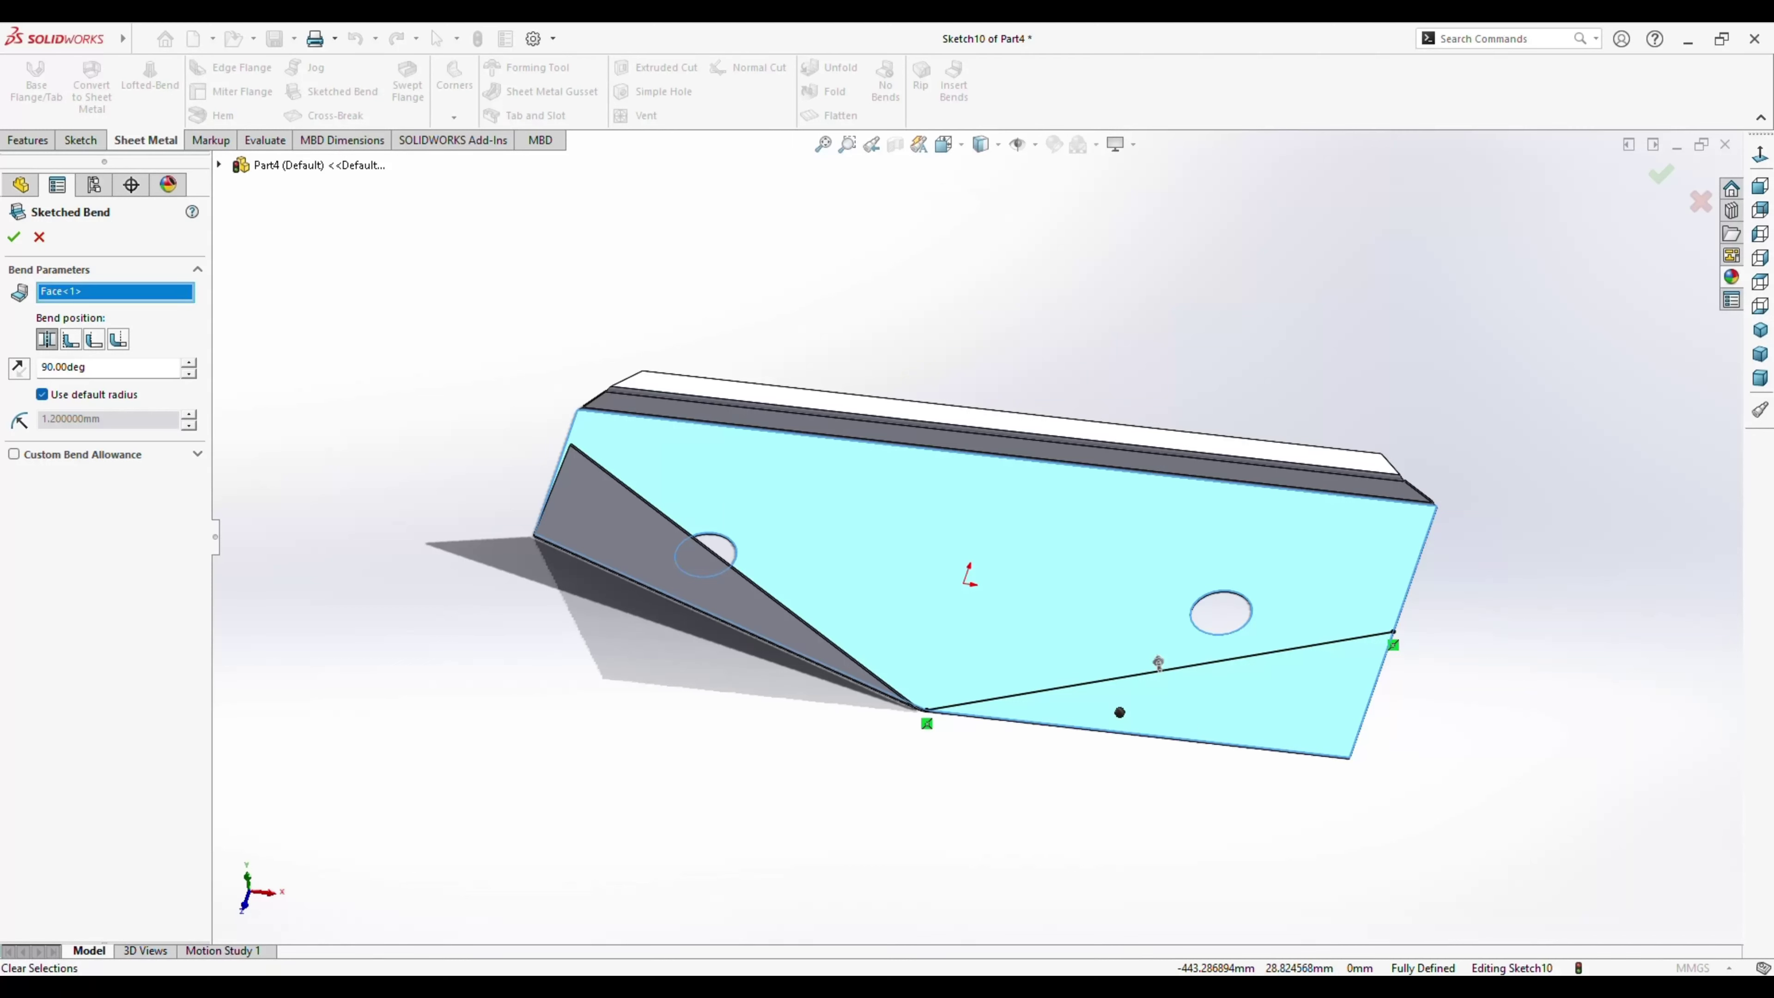
left_click(1119, 712)
left_click(1037, 614)
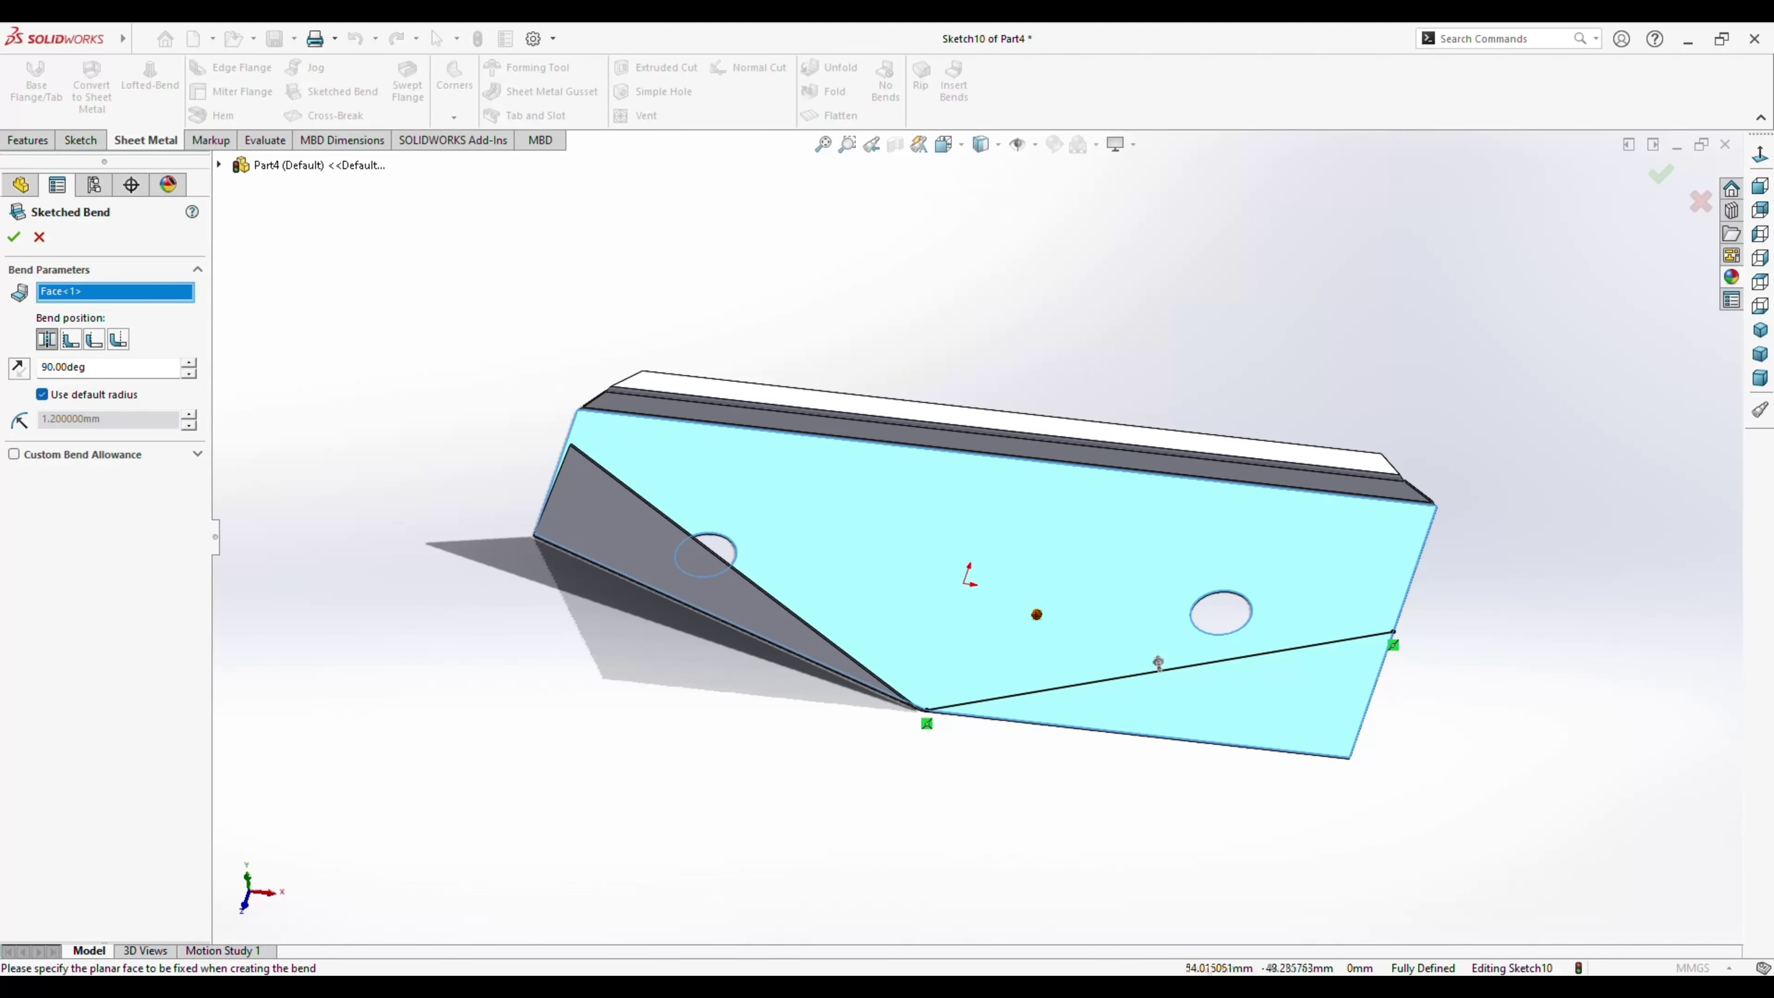
middle_click_drag(978, 614, 1012, 601)
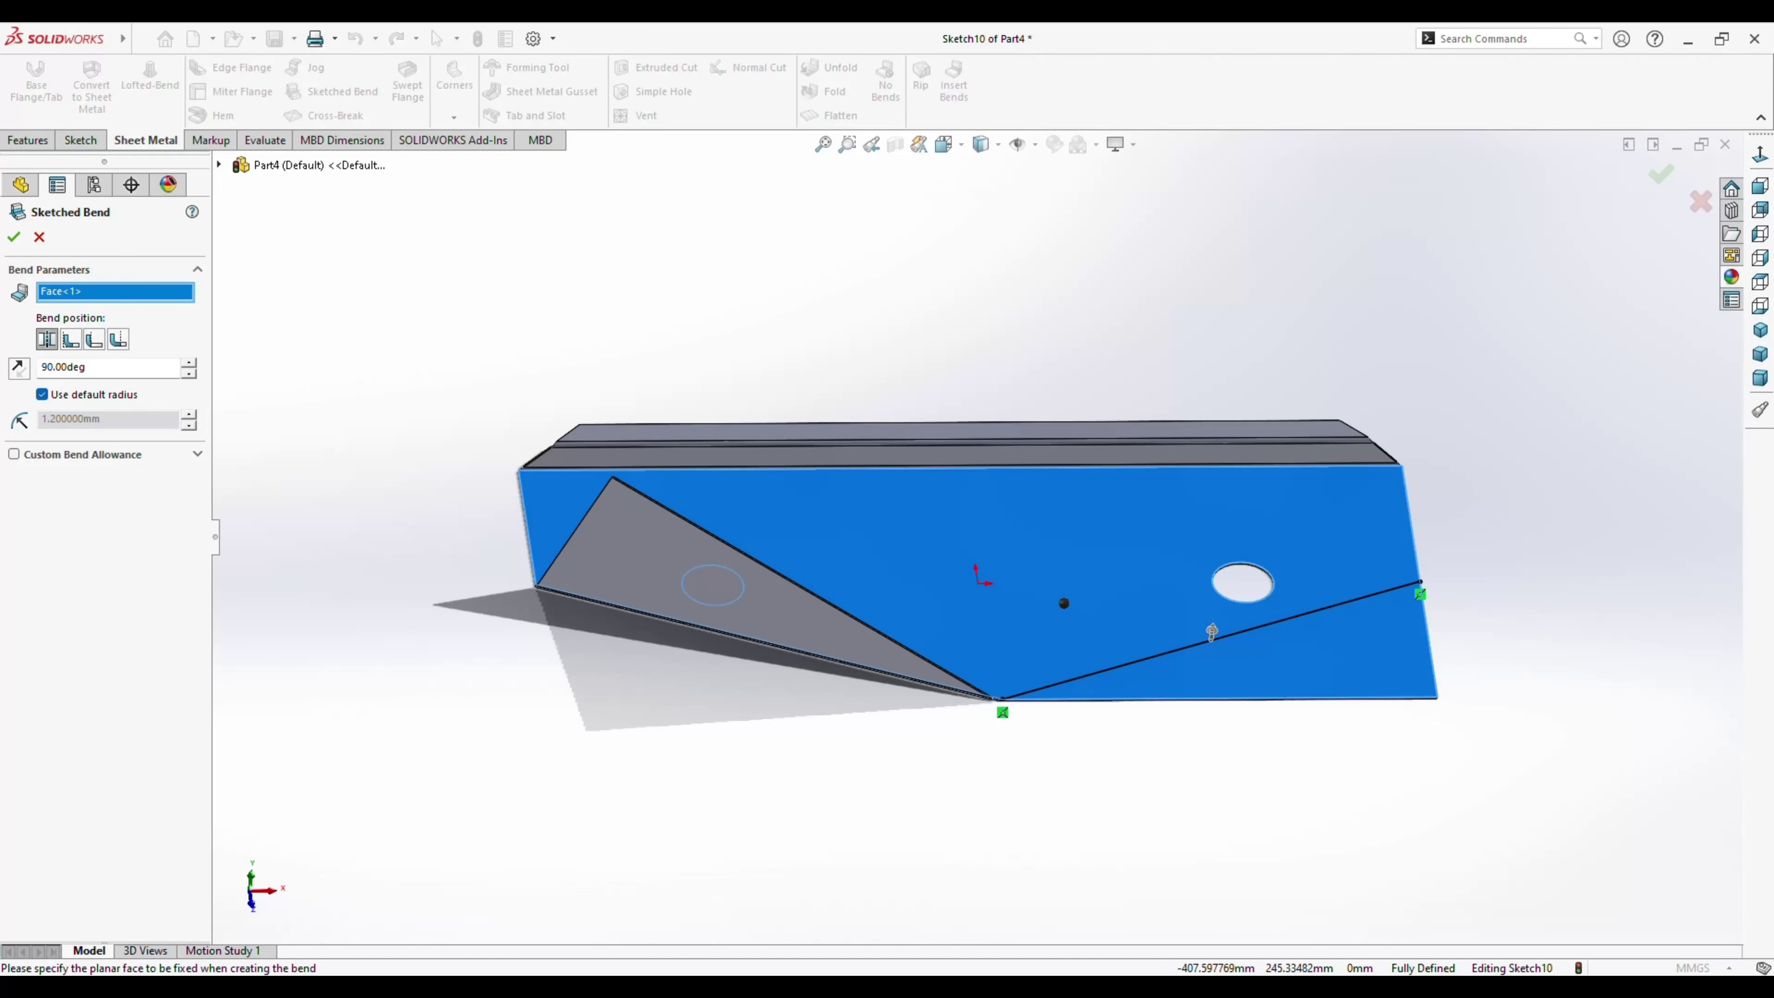
Cancel the pending sketched bend and delete the diagonal sketch line.
left_click(39, 236)
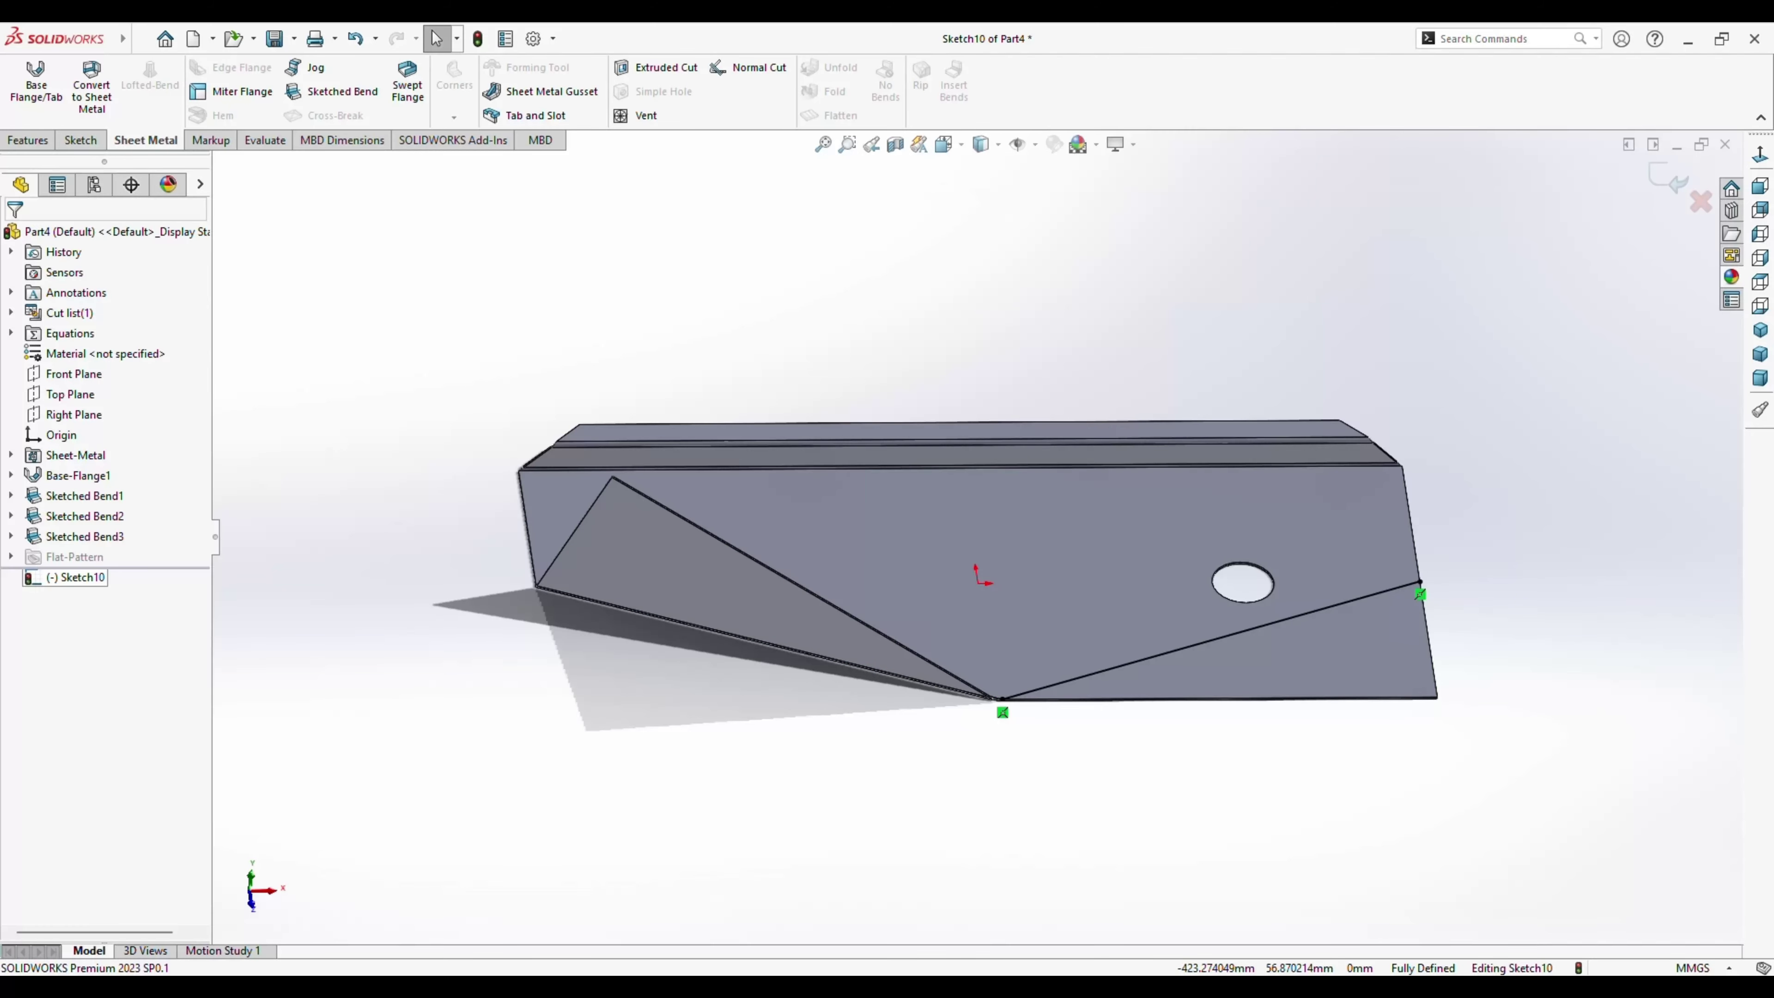
left_click(1208, 640)
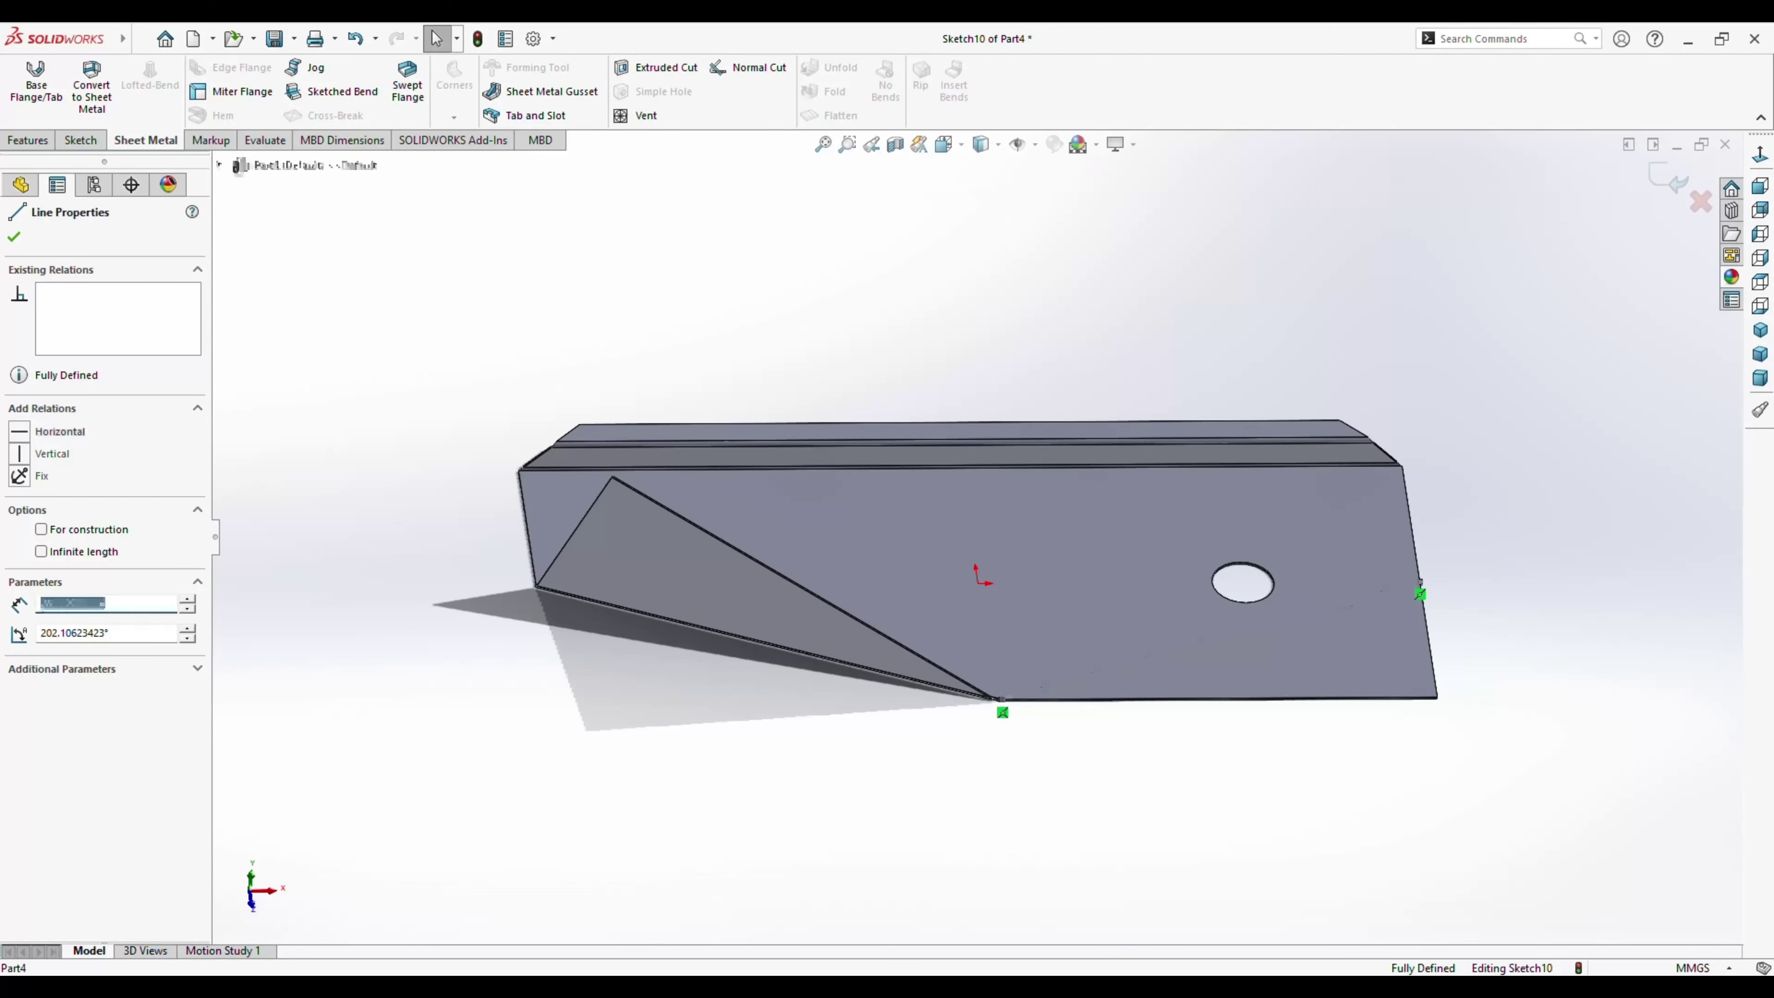
left_click(1759, 281)
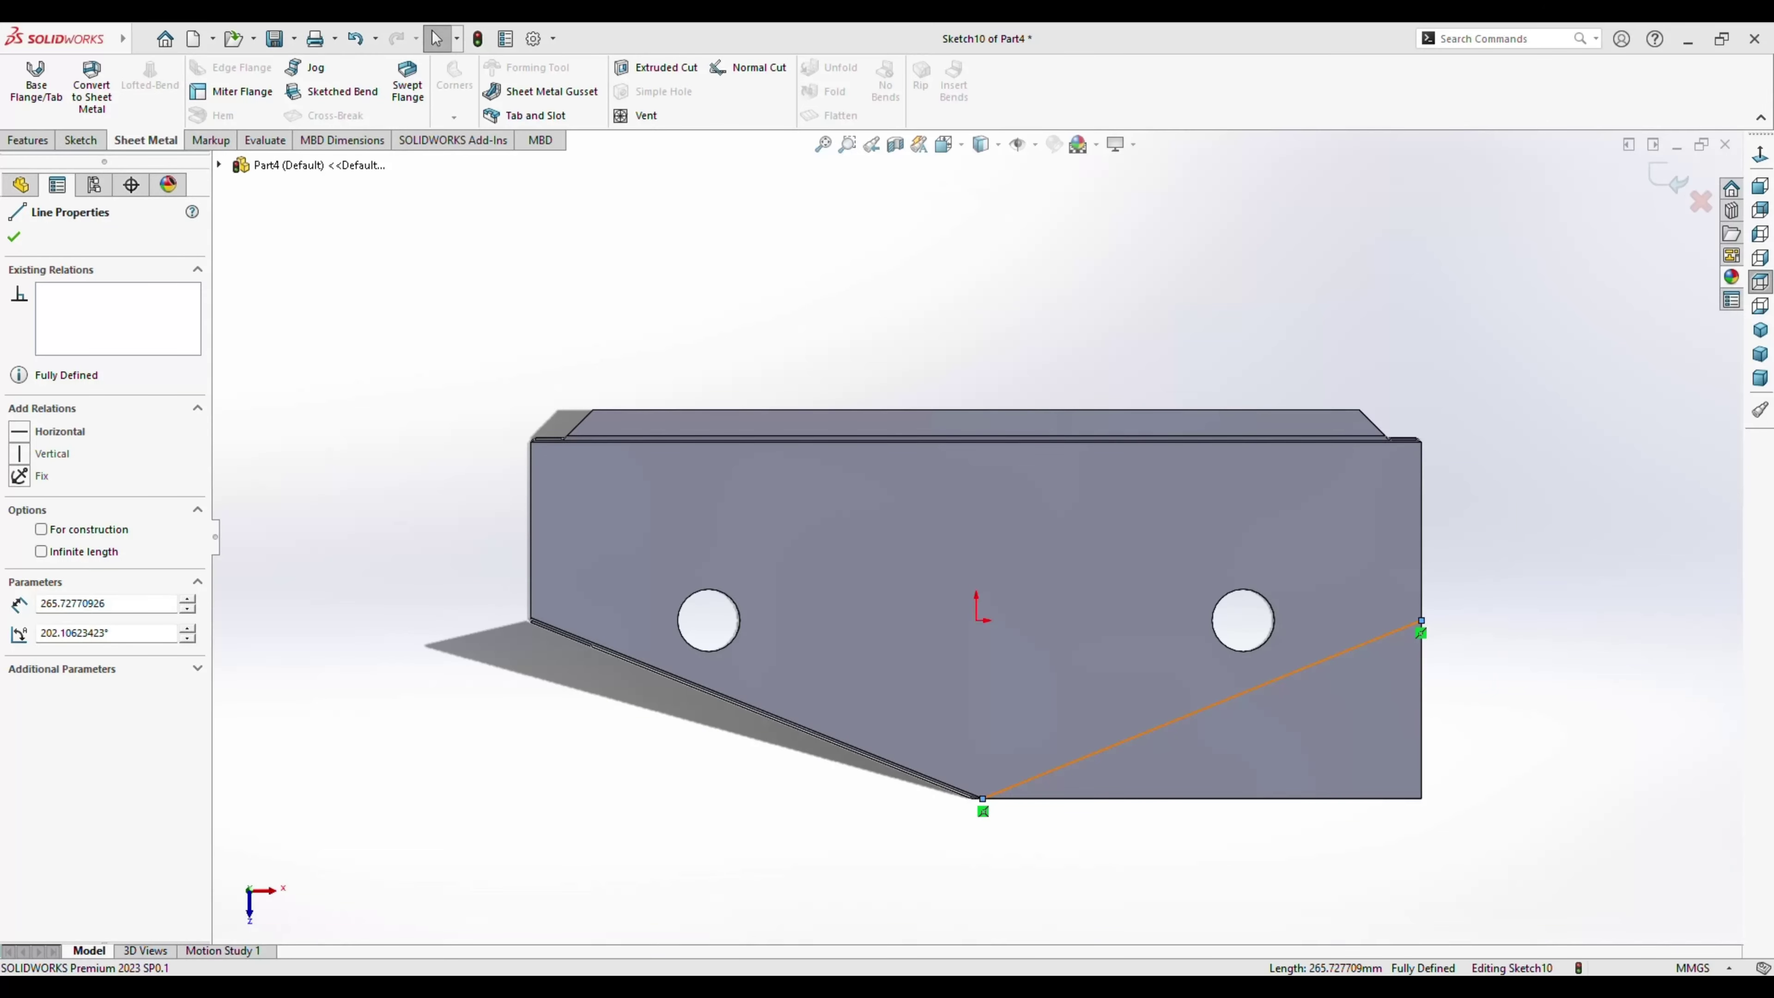
key("Delete")
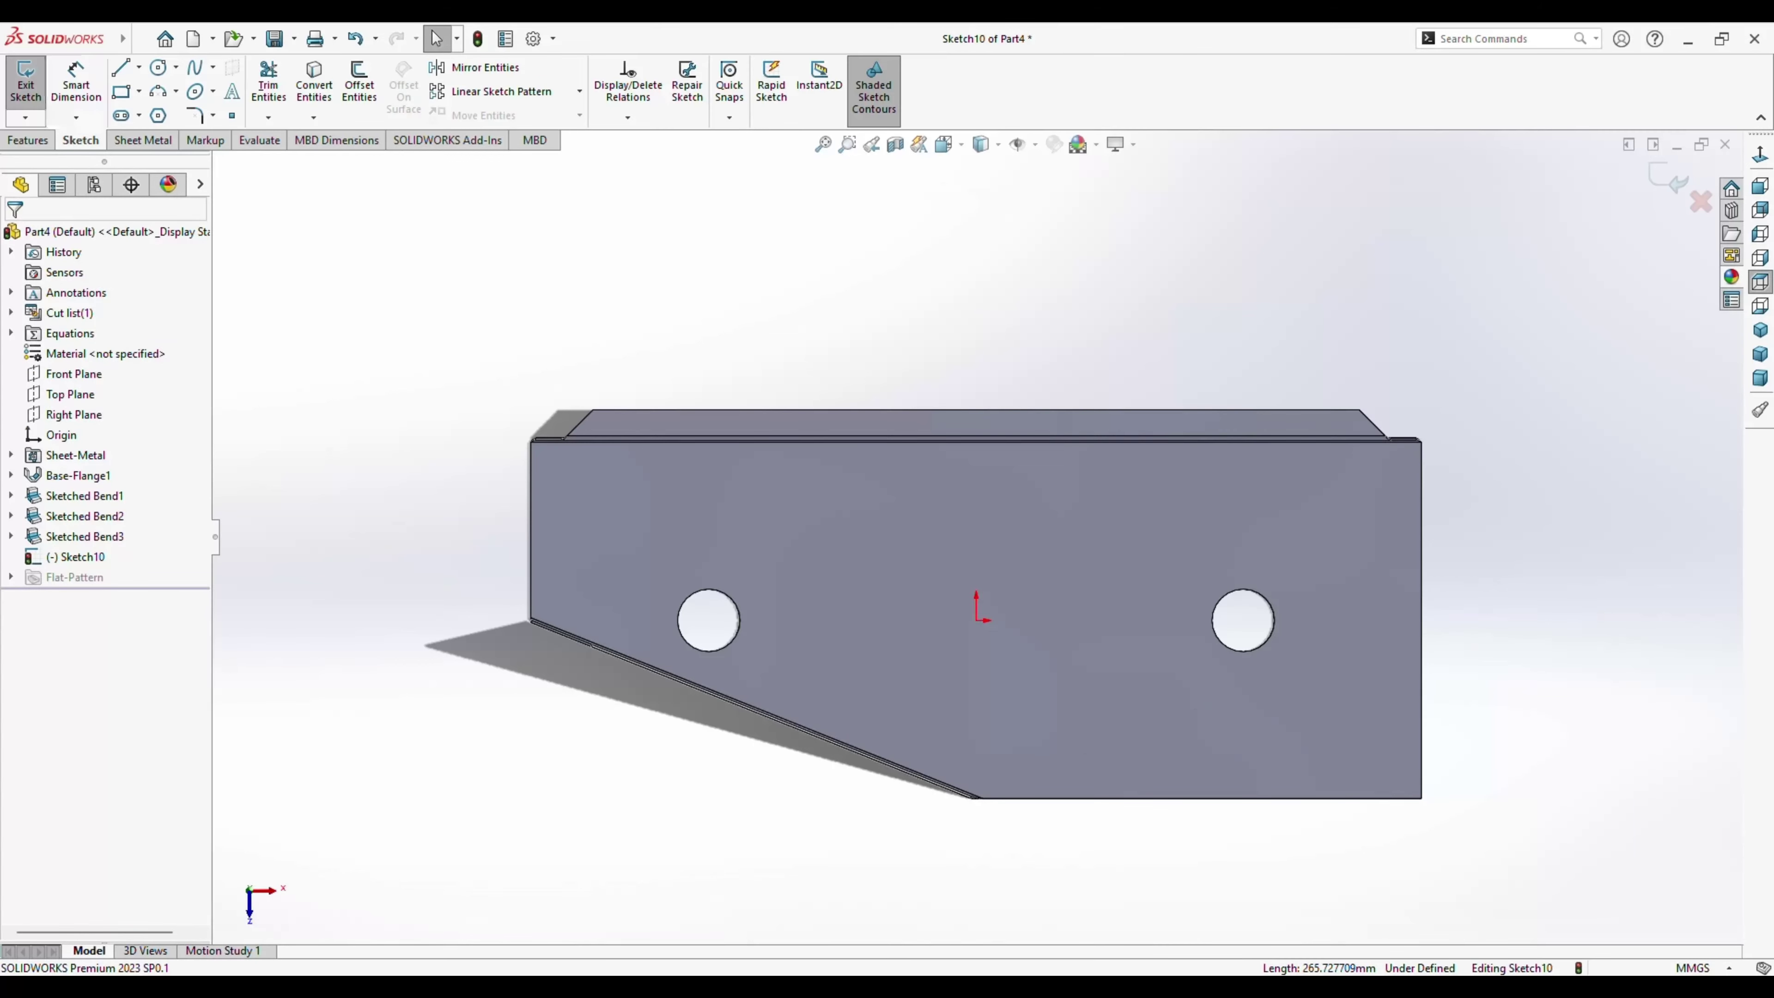
Redraw the diagonal line from the bottom vertex to the right edge.
key("l")
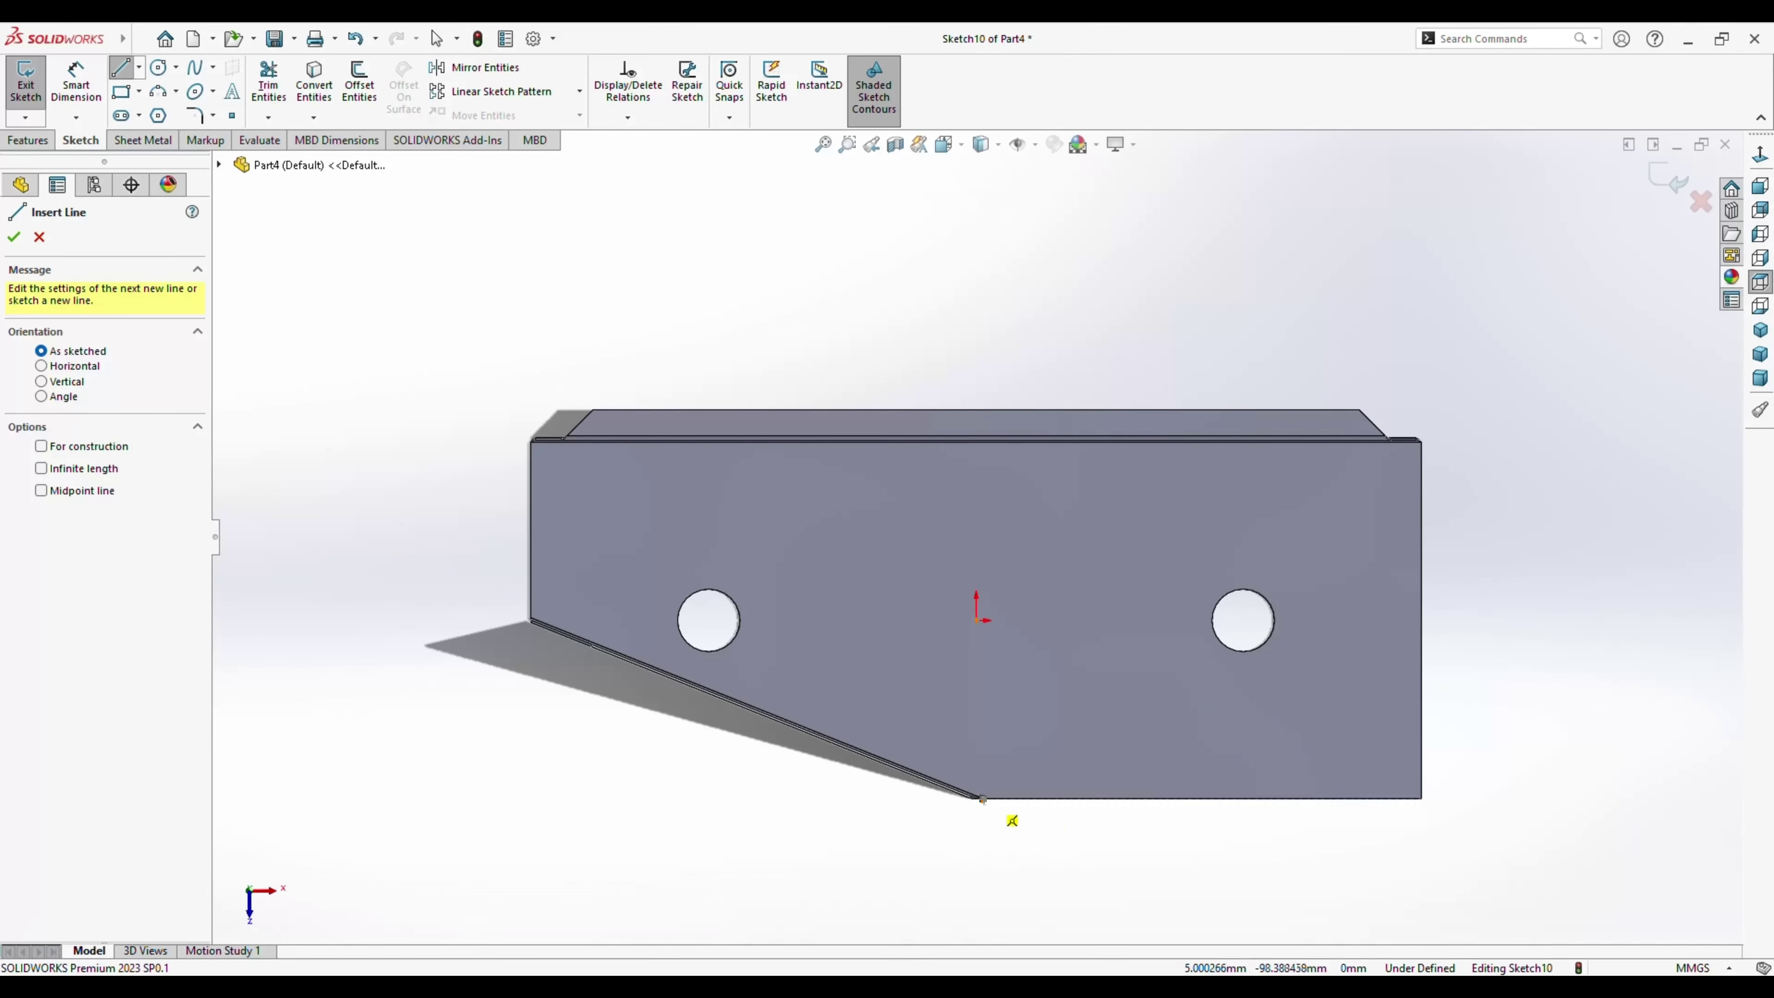
left_click(982, 797)
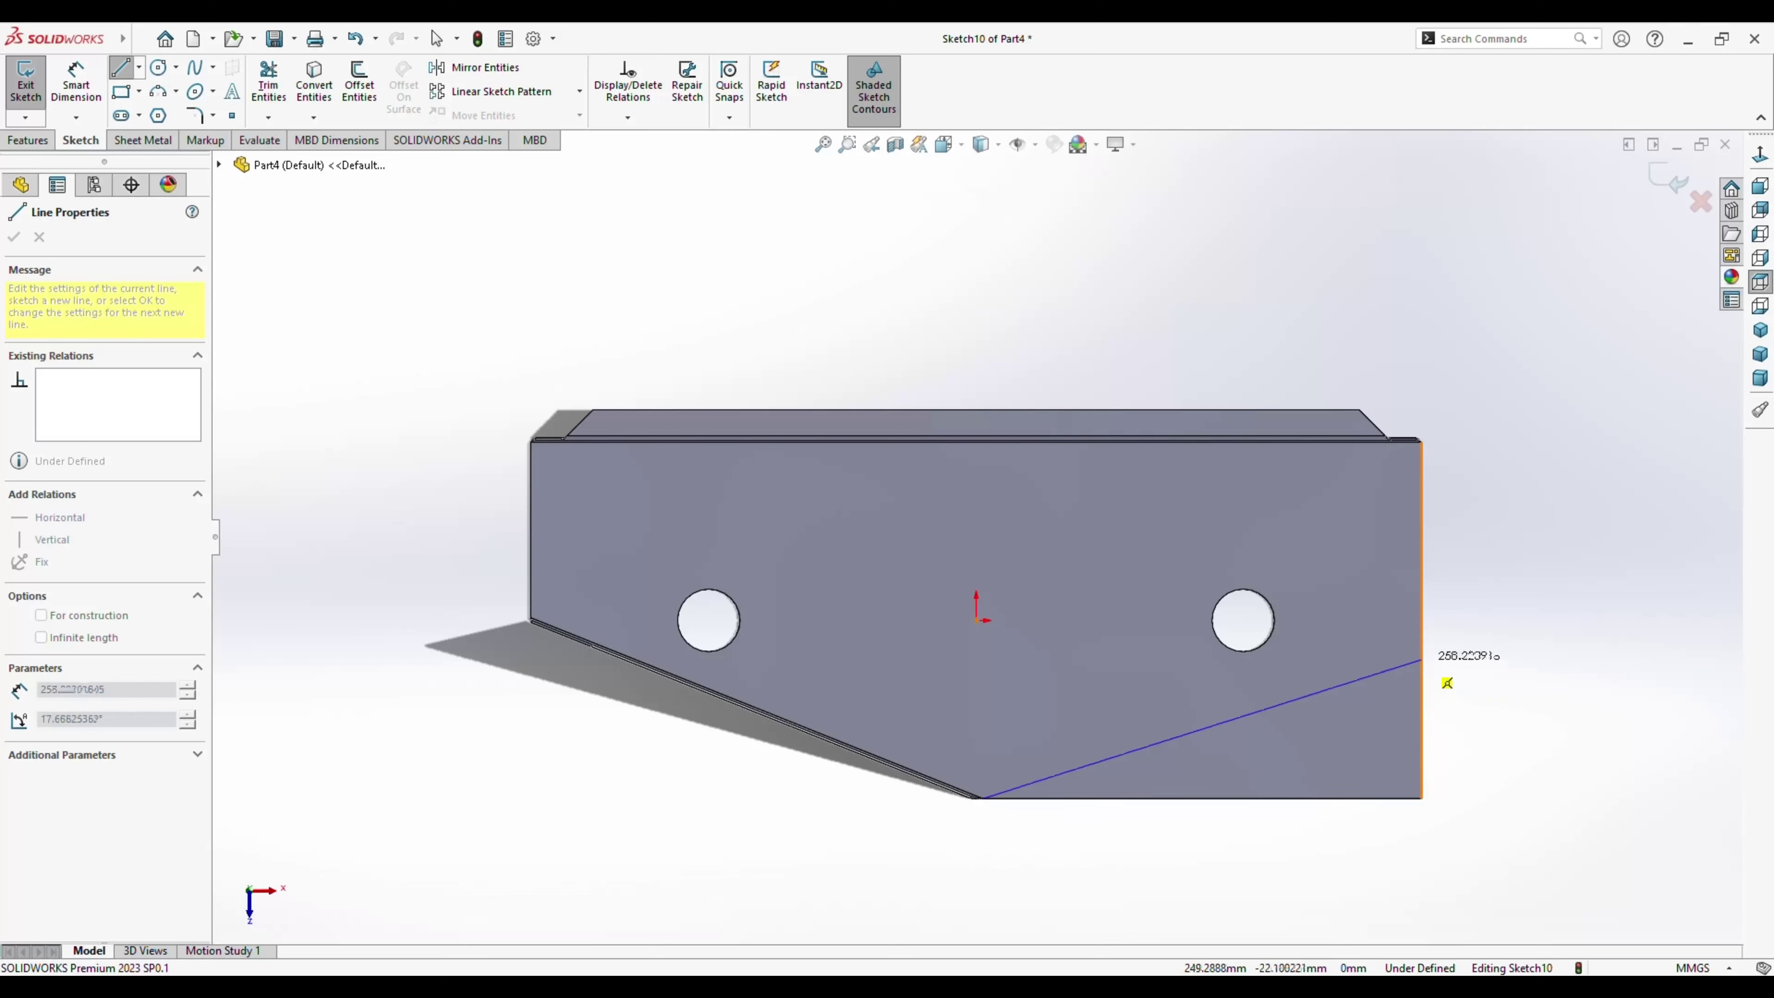
left_click(1420, 619)
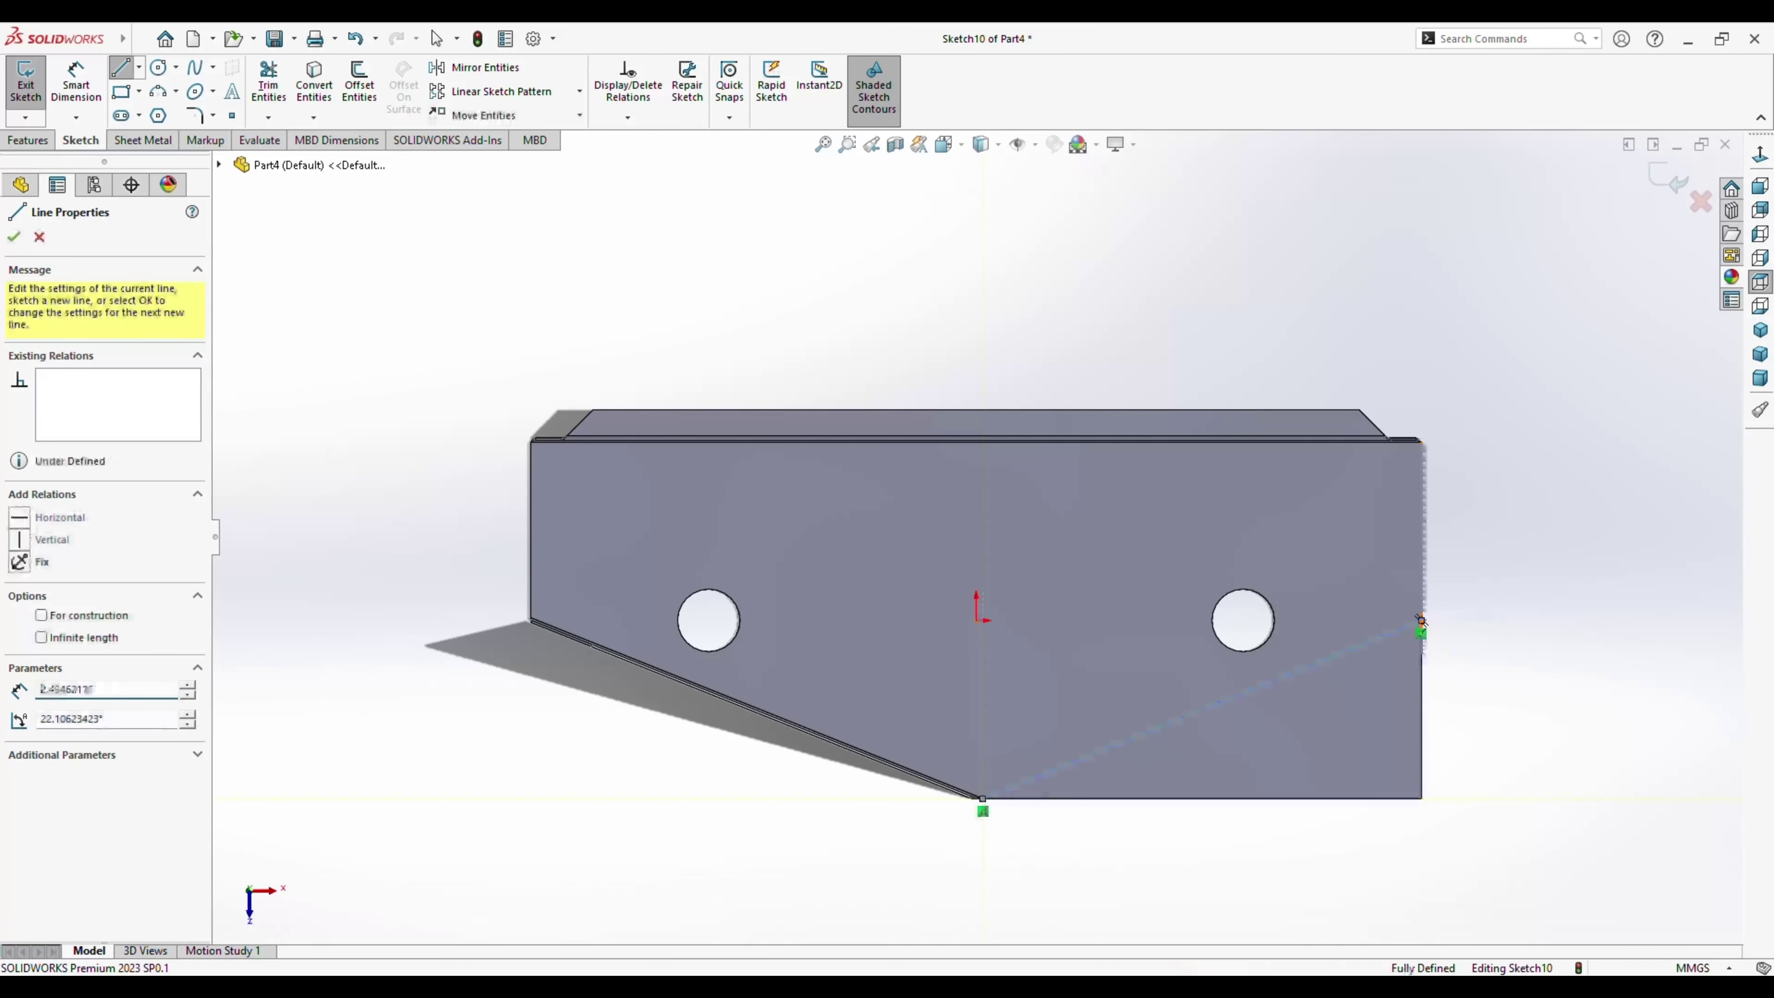
key("Escape")
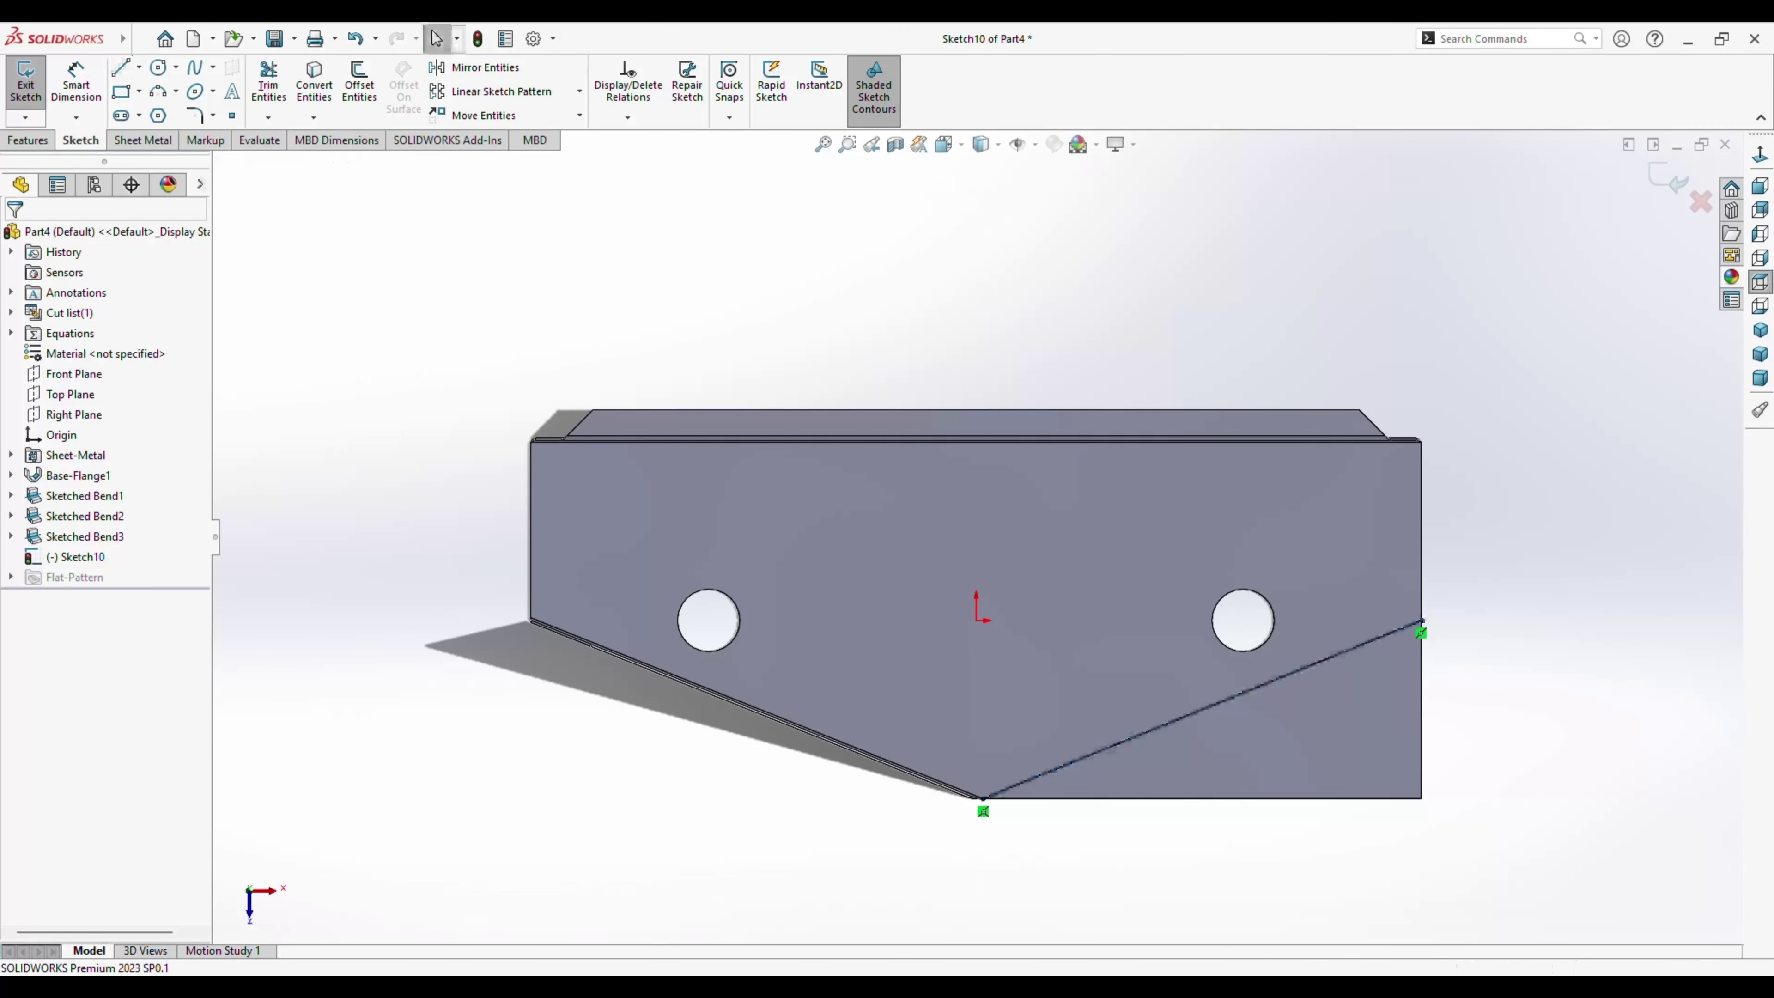
middle_click_drag(1201, 709, 1118, 670)
Create Sketched Bend4 along the lower-right diagonal, comparing bend positions before accepting.
left_click(142, 140)
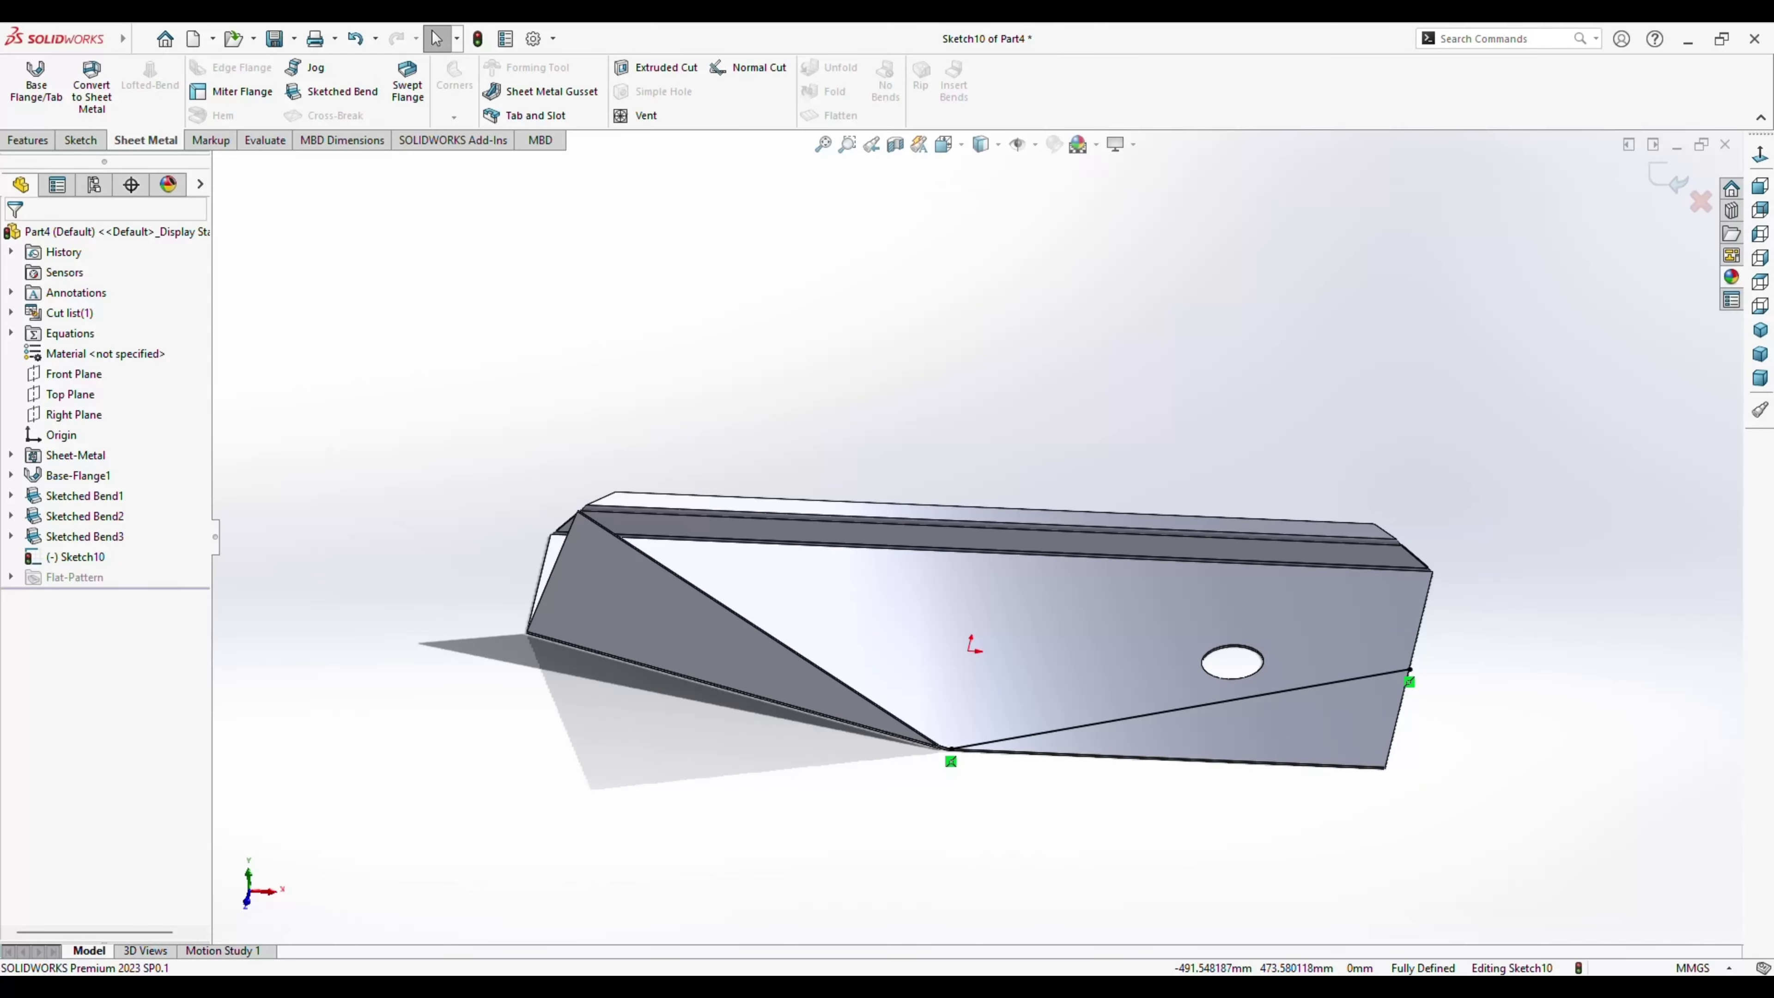
left_click(334, 91)
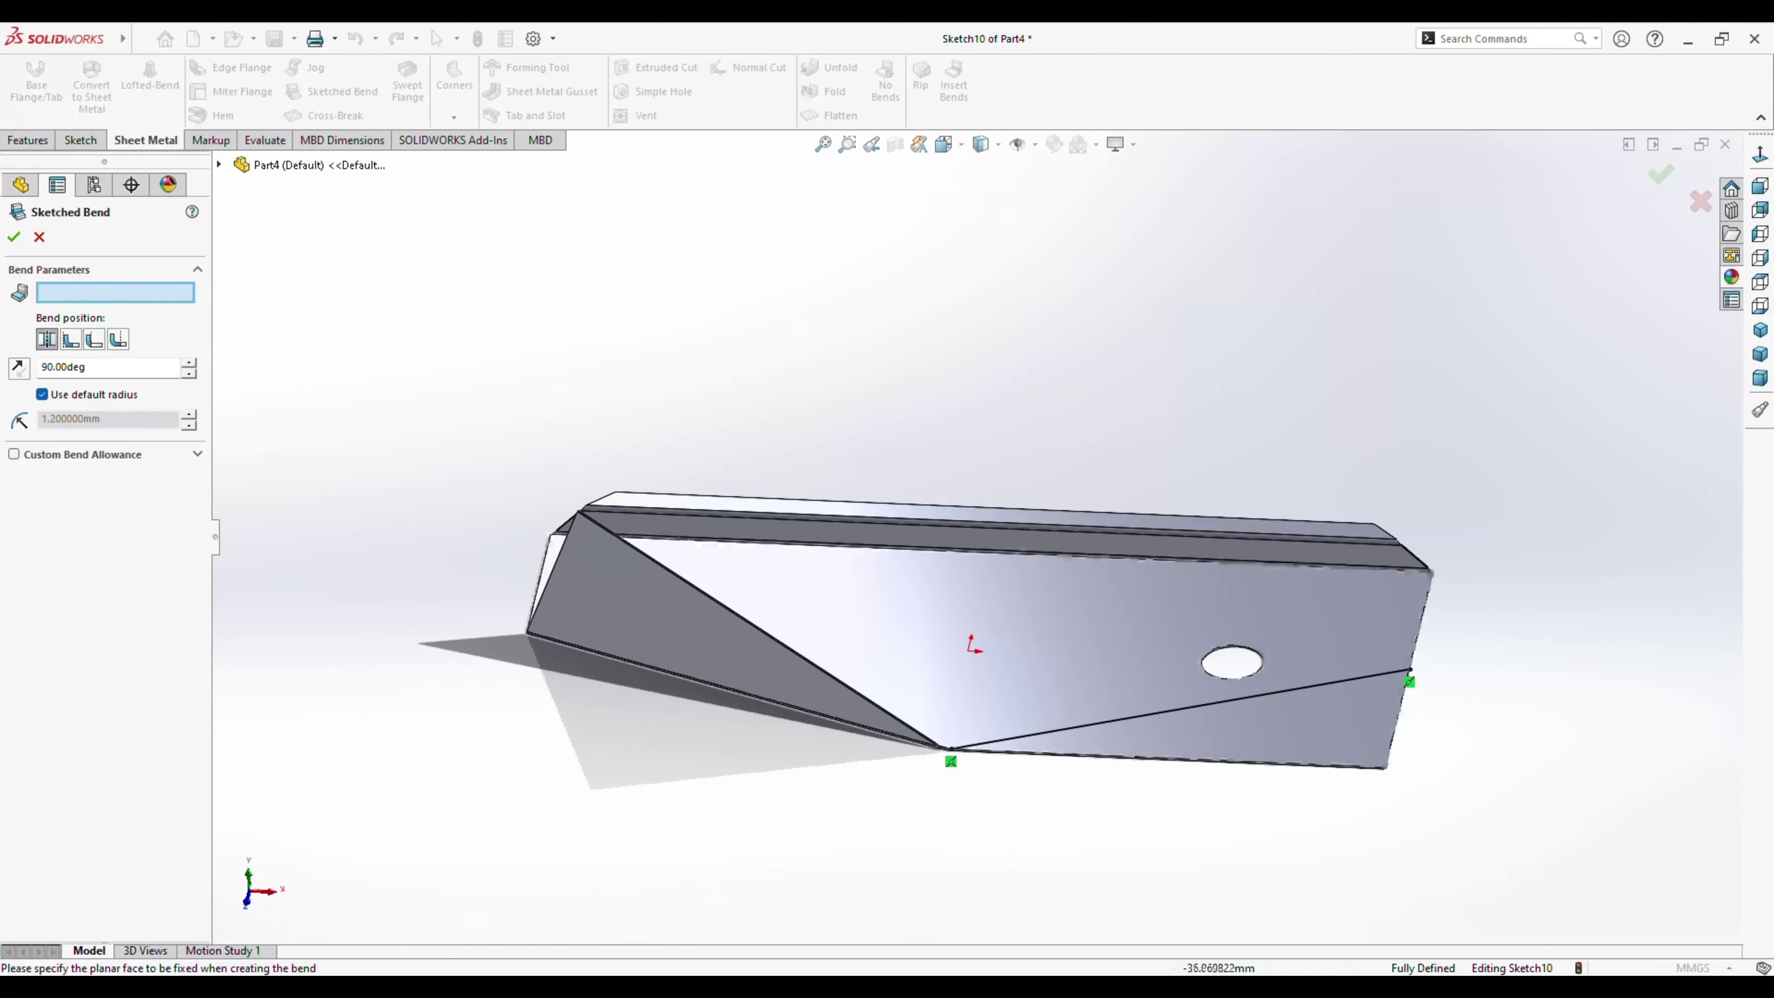
left_click(1025, 675)
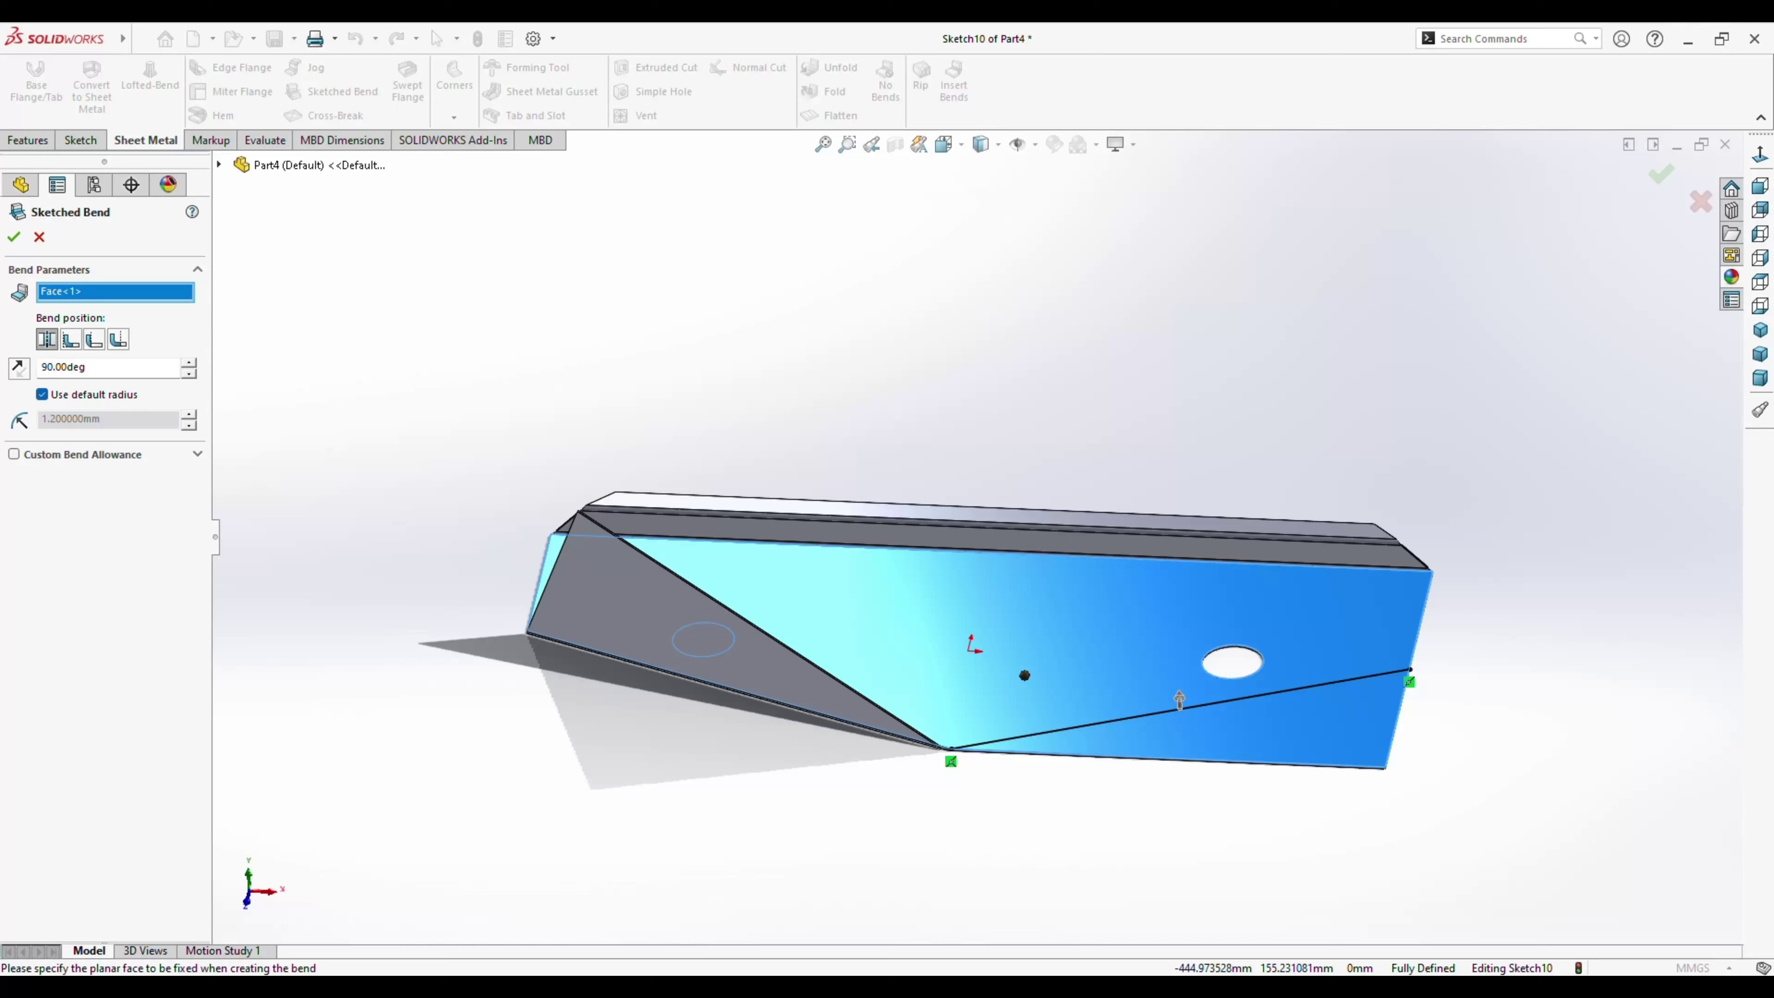
left_click(94, 339)
left_click(117, 339)
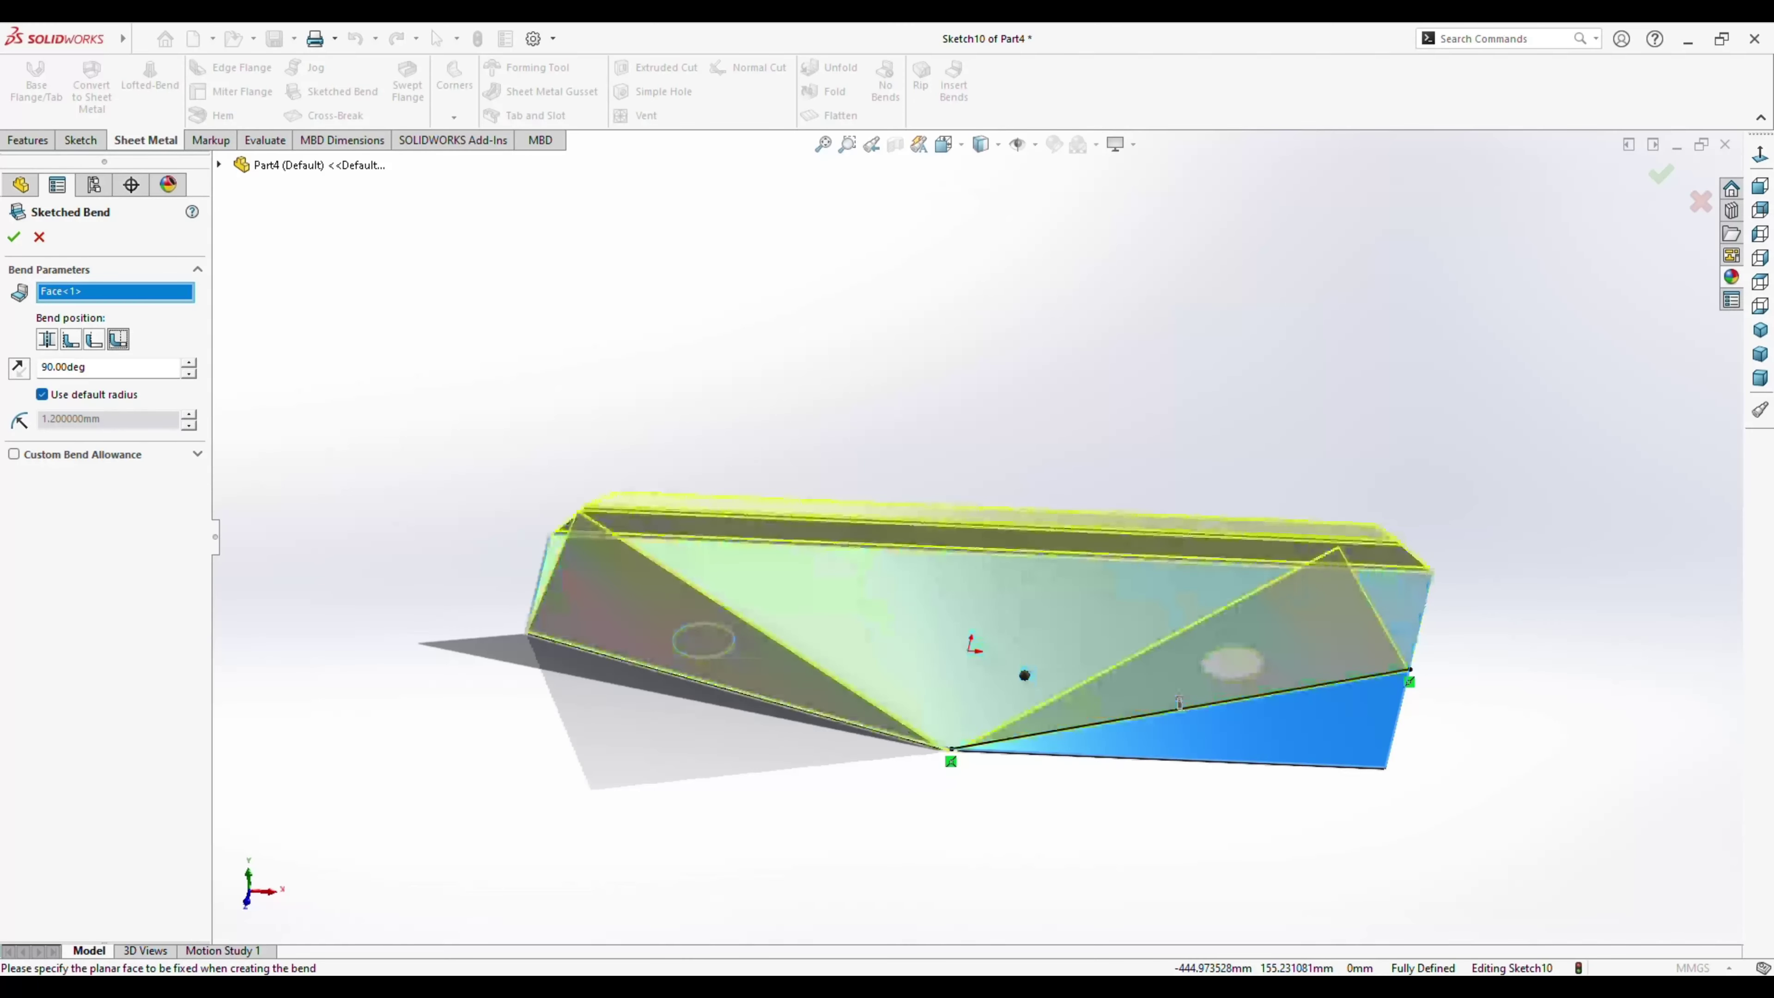
middle_click_drag(1048, 699, 1146, 732)
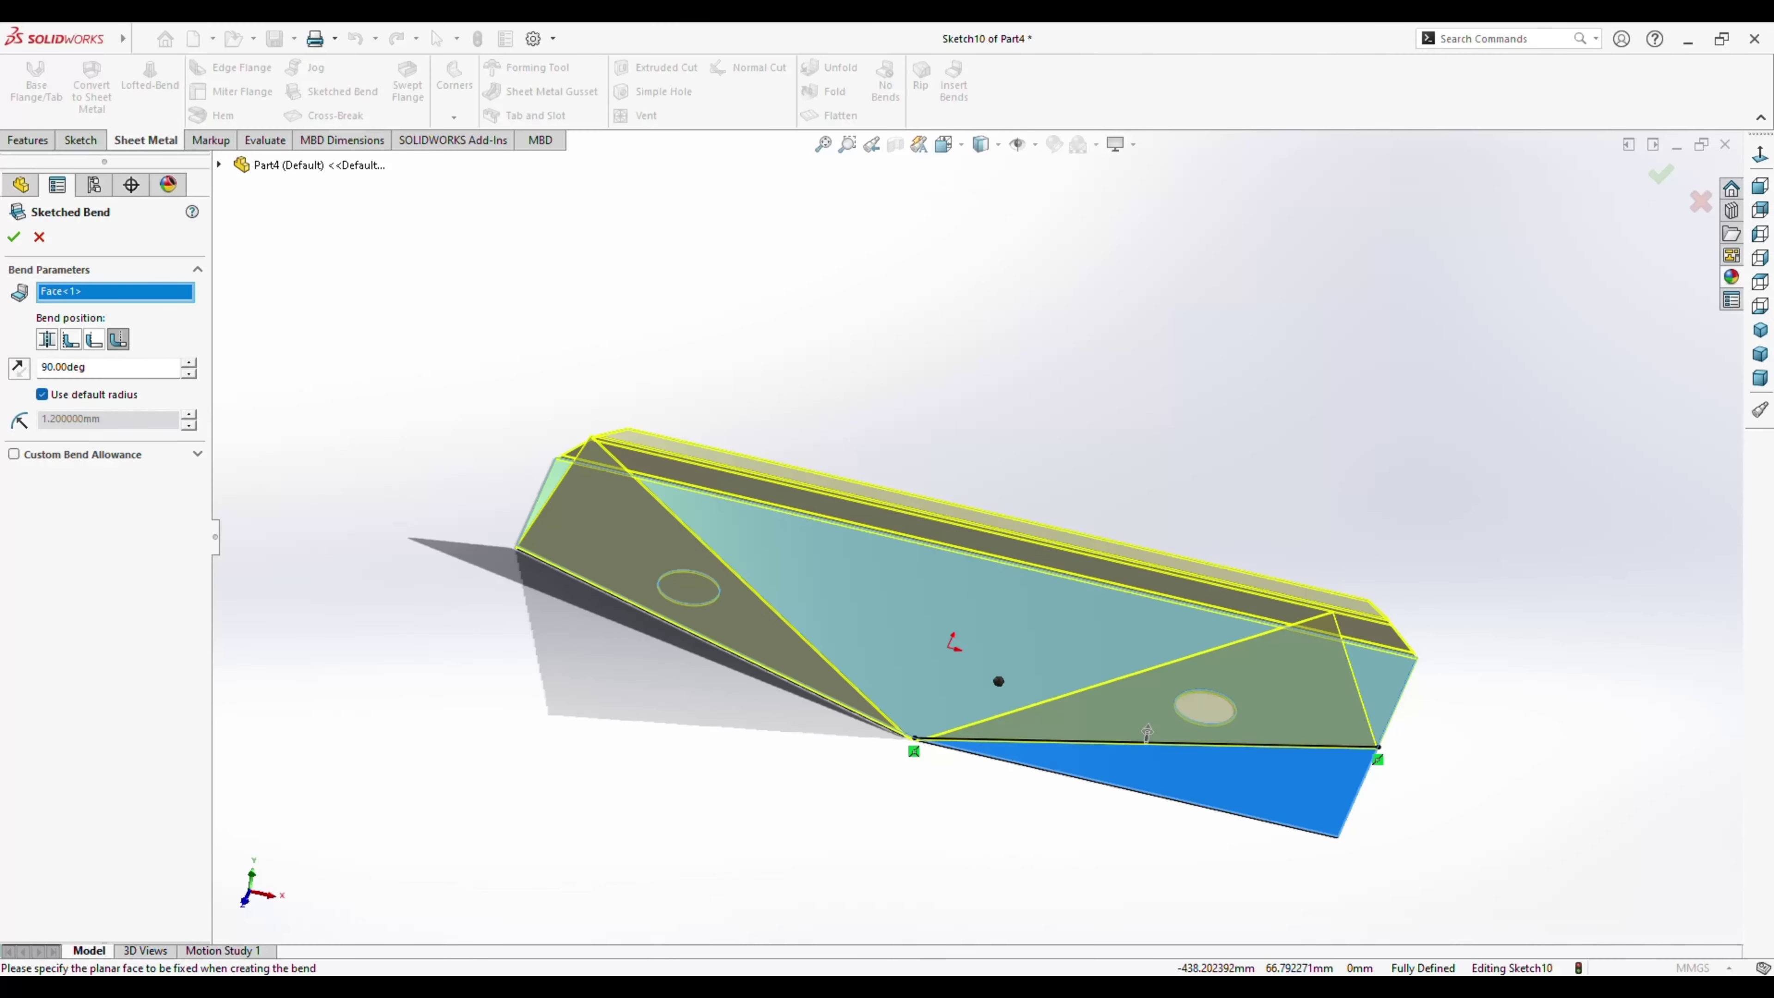
left_click(94, 339)
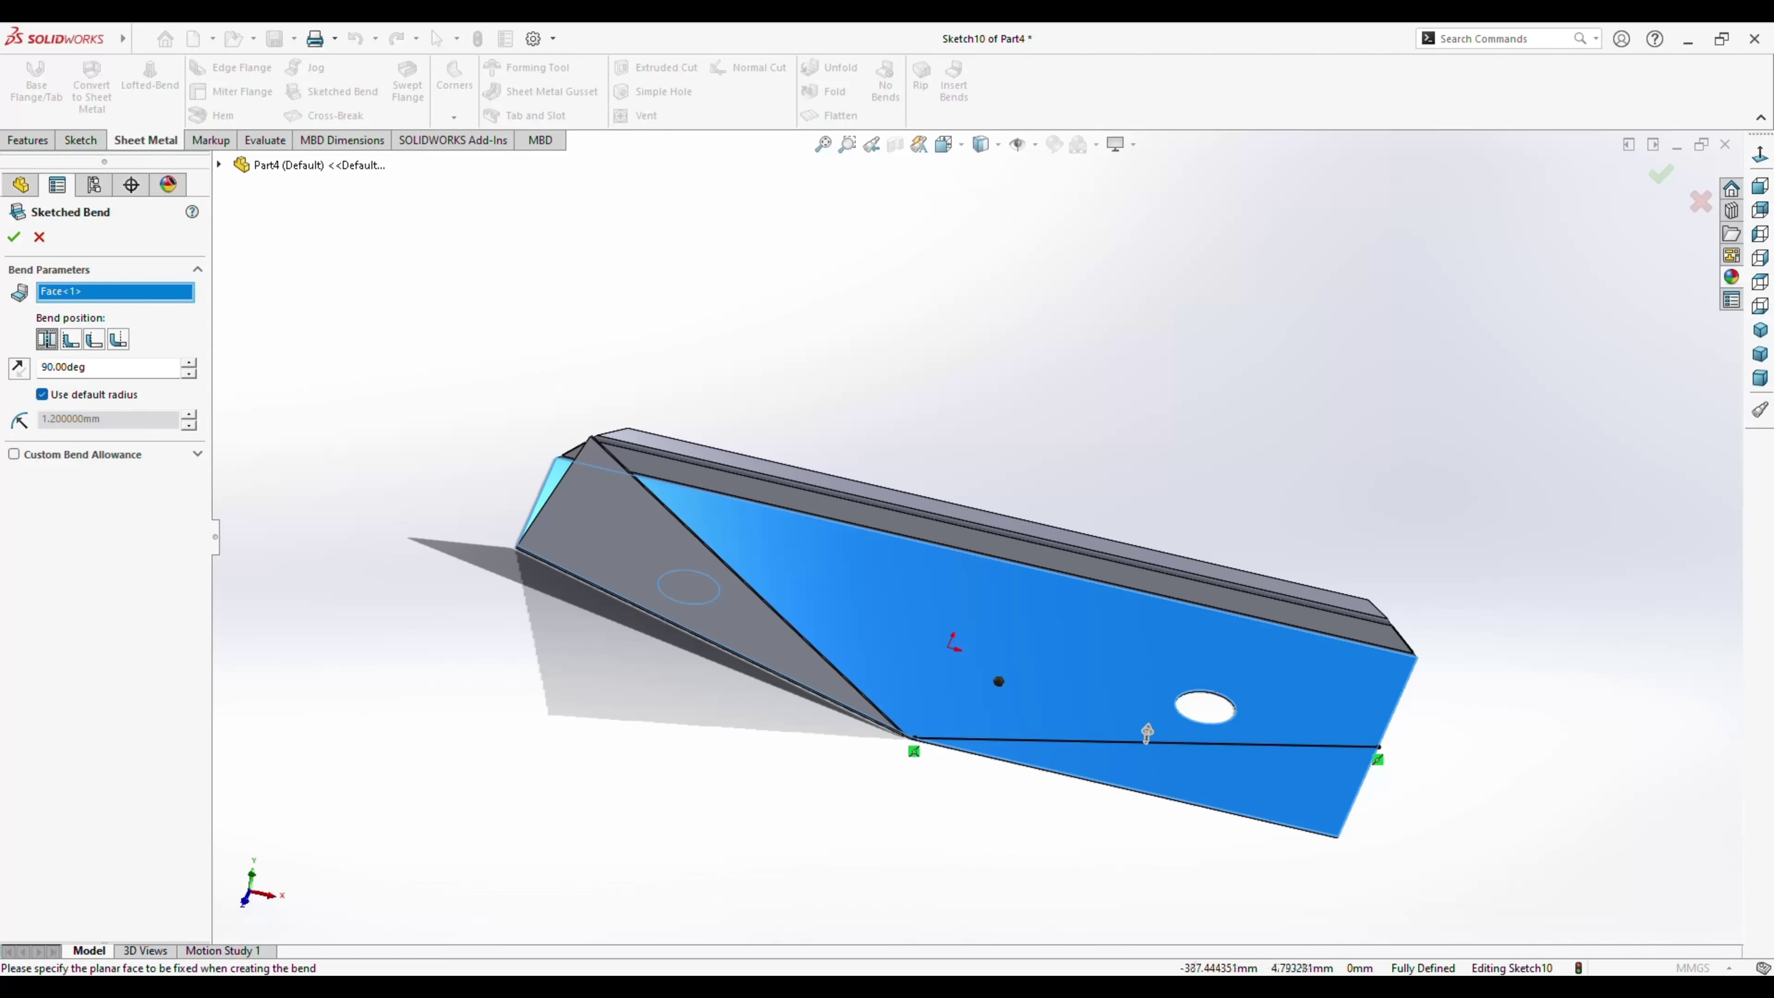
left_click(118, 339)
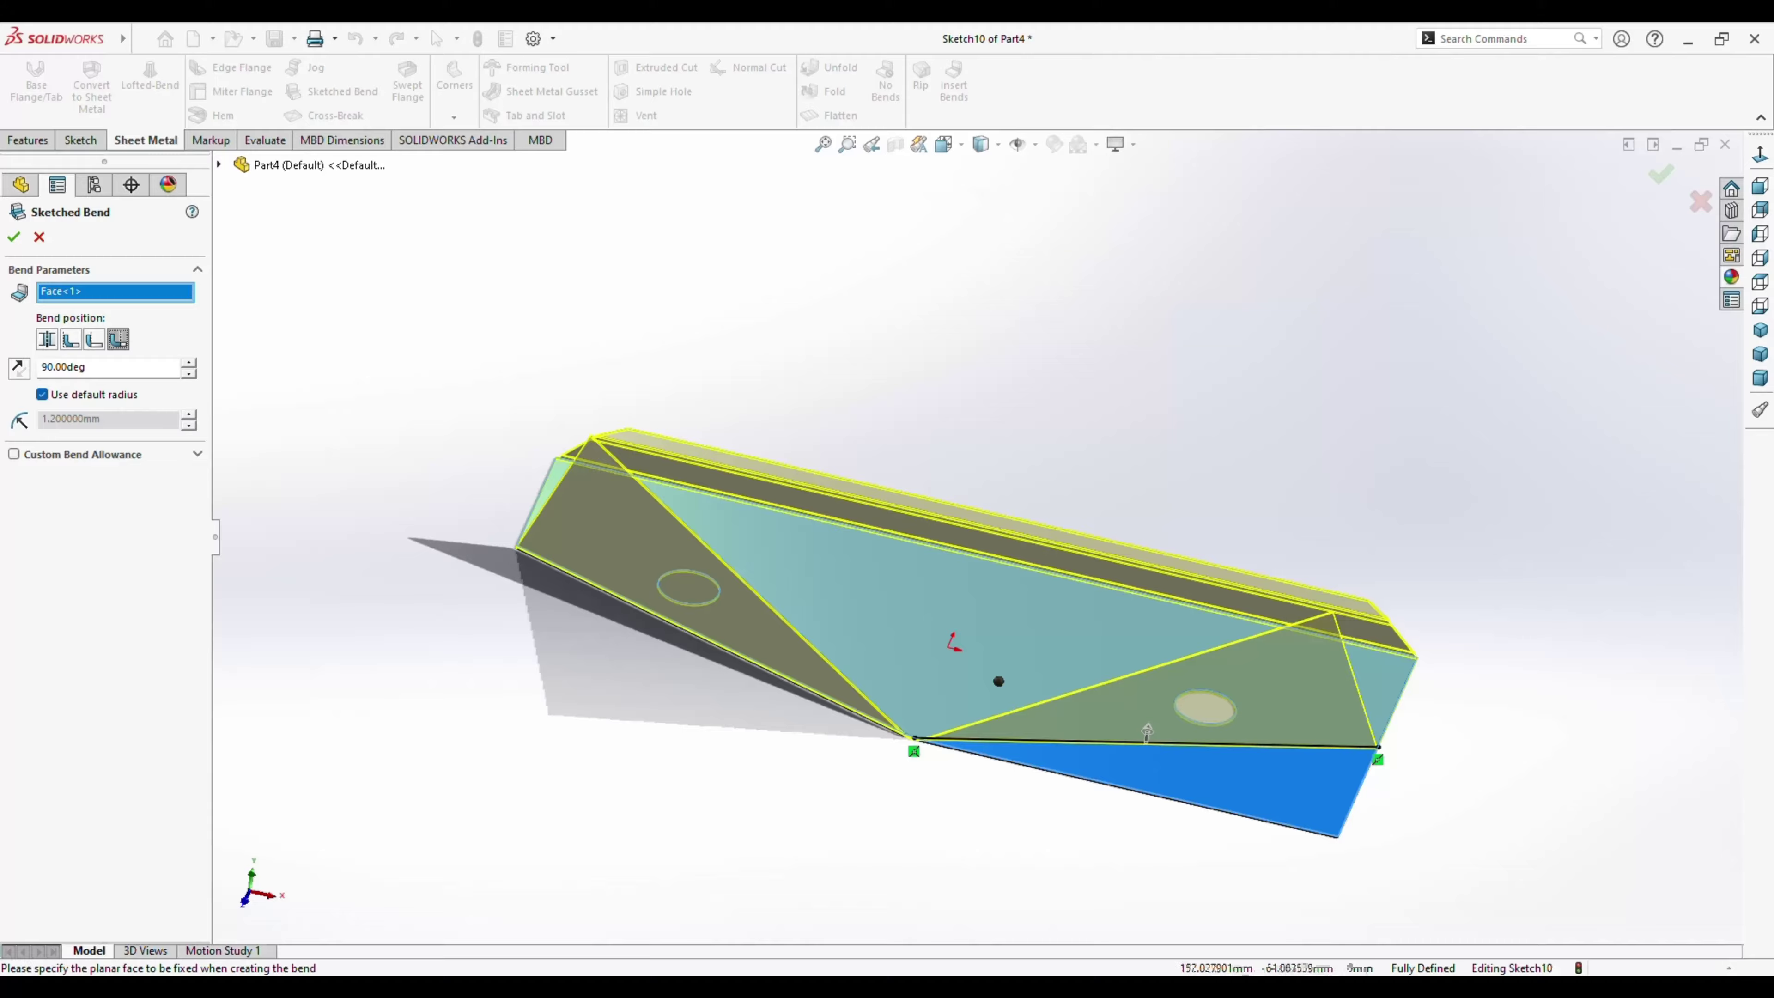
mouse_move(1146, 731)
middle_mouse_down()
mouse_move(906, 654)
mouse_move(1131, 739)
middle_mouse_up()
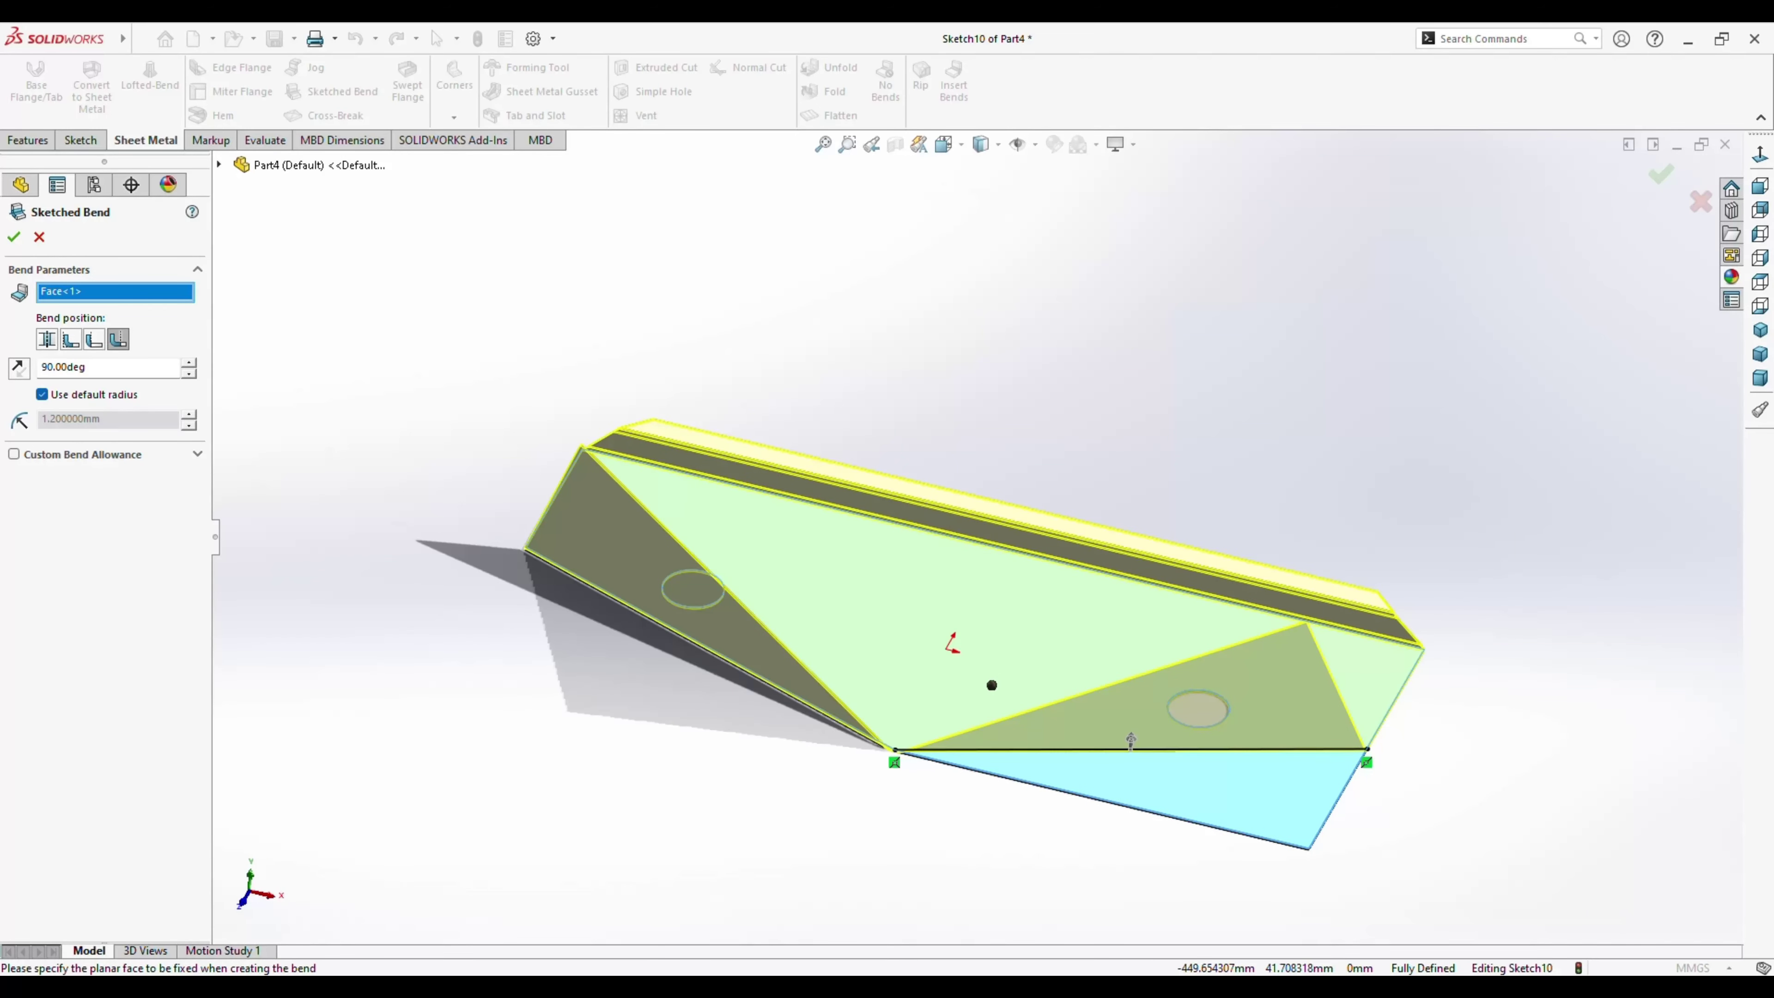
key("Return")
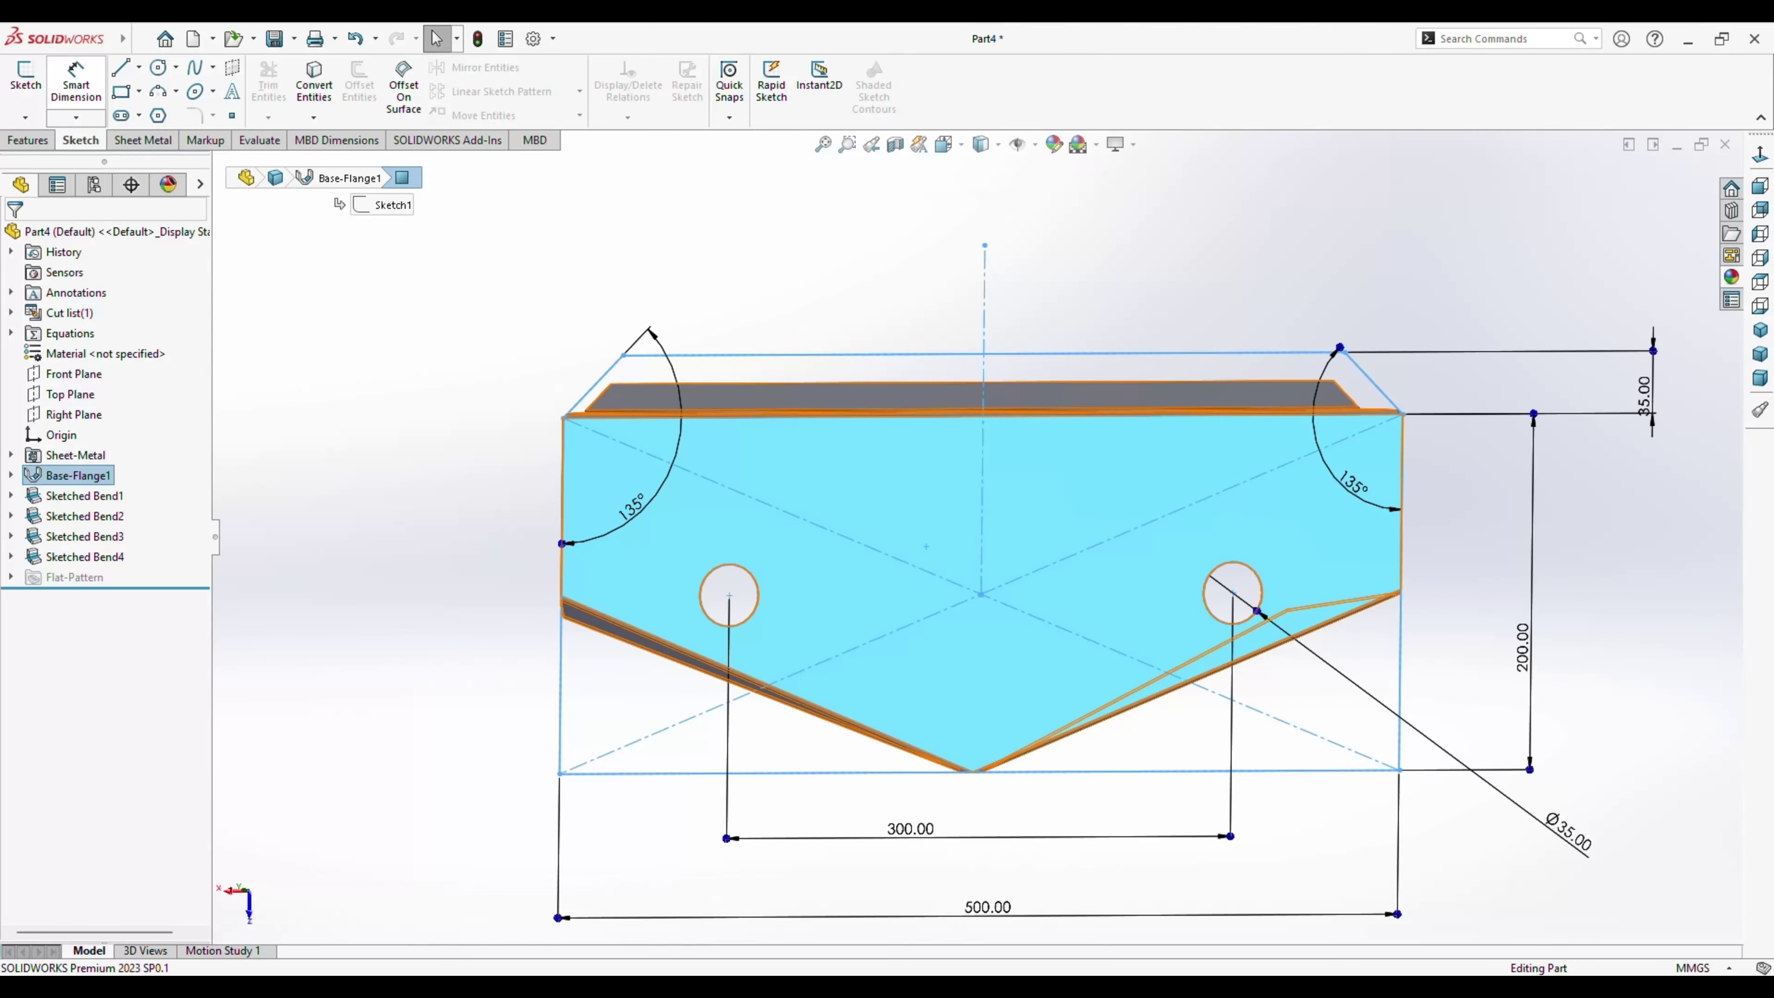
Draw a horizontal line in Sketch11 from the plate's left edge to its right edge.
left_click(26, 75)
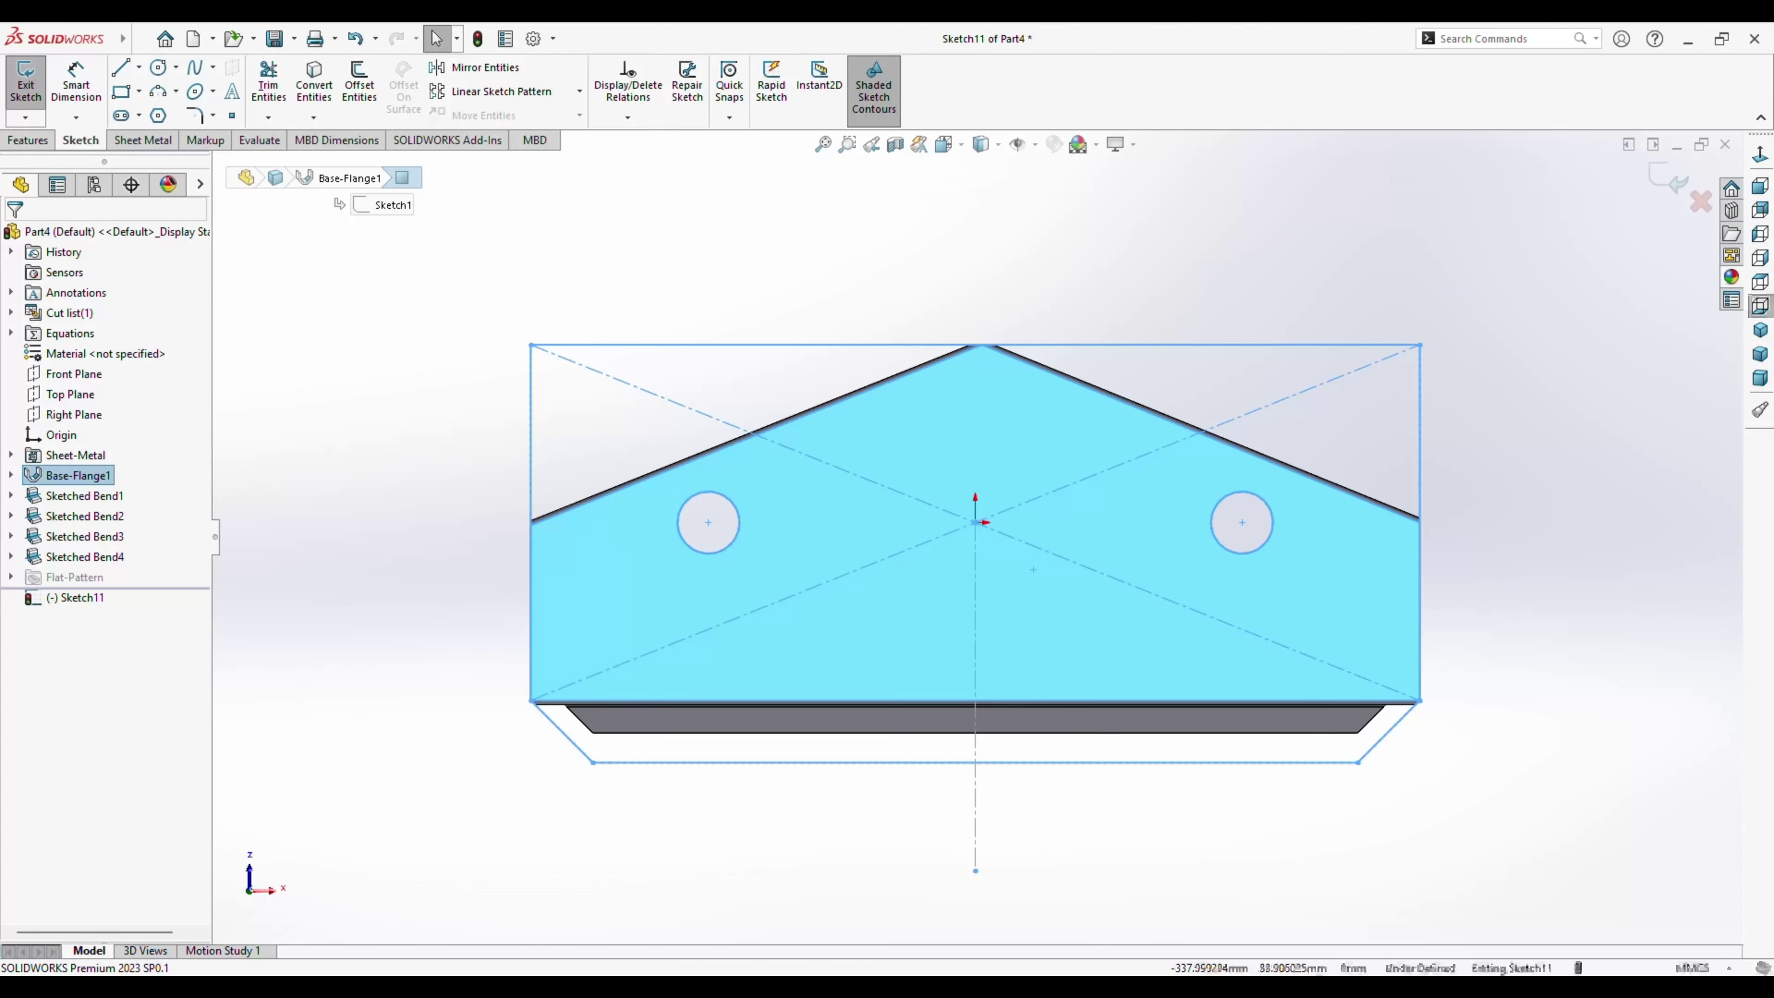
key("l")
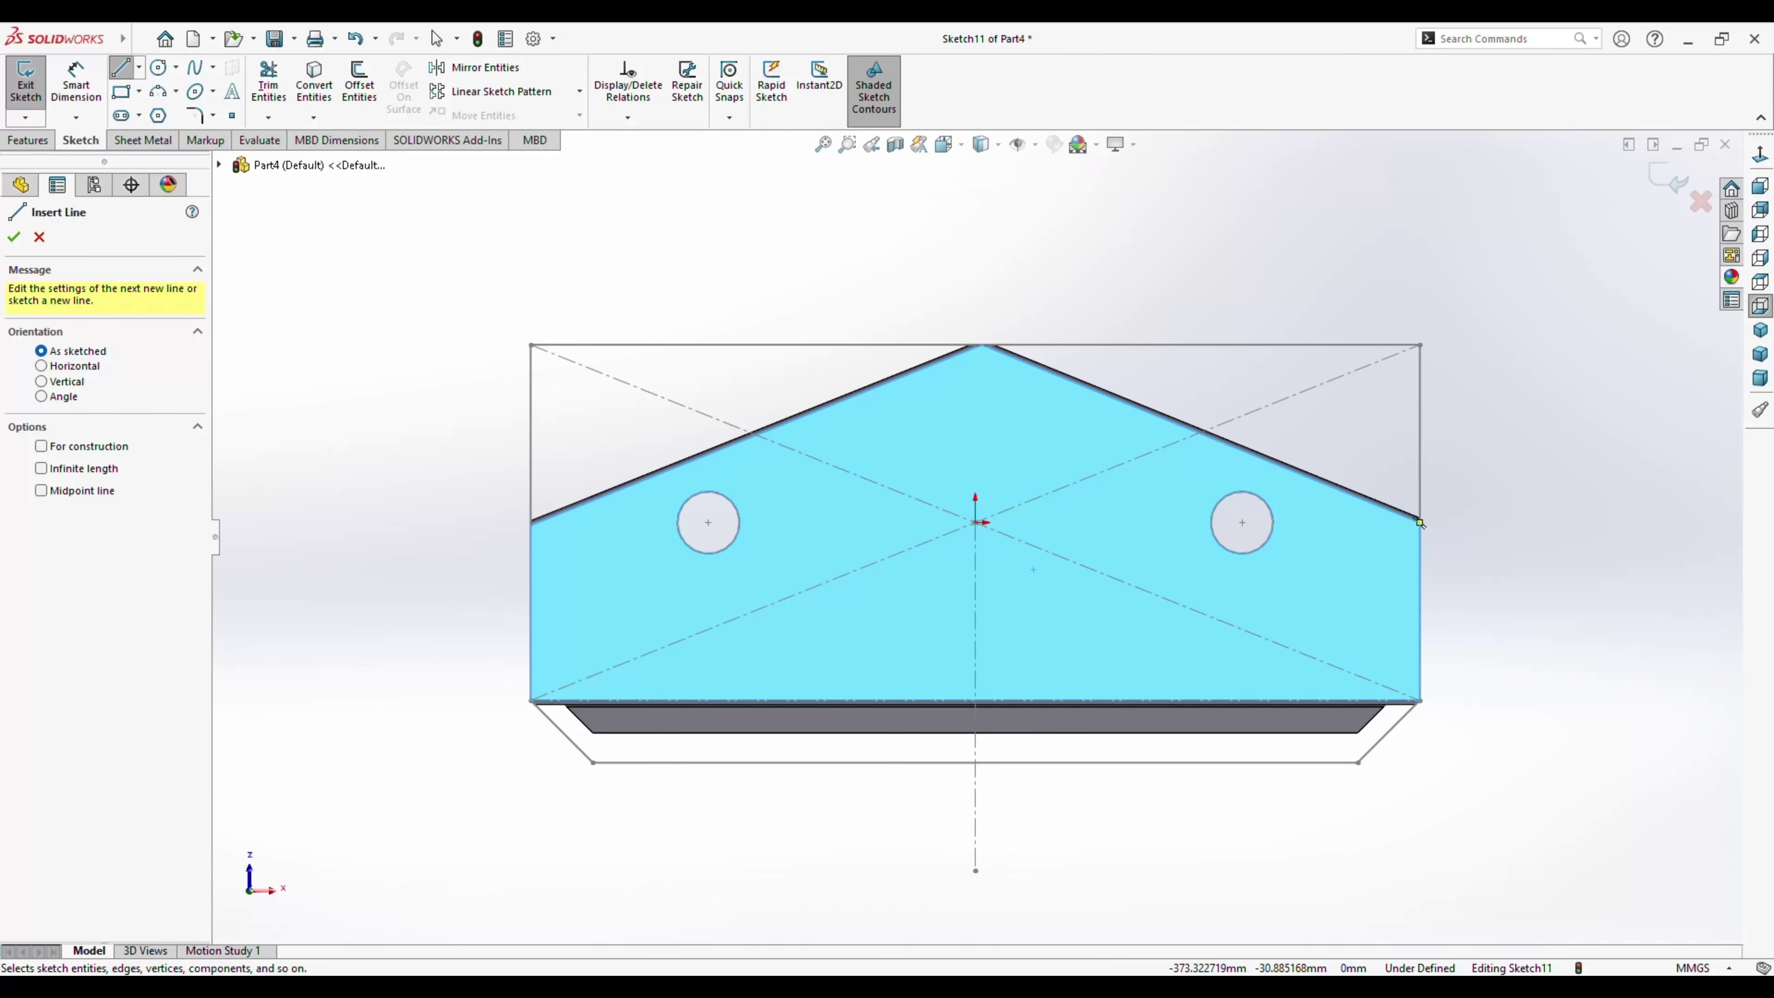
key("Escape")
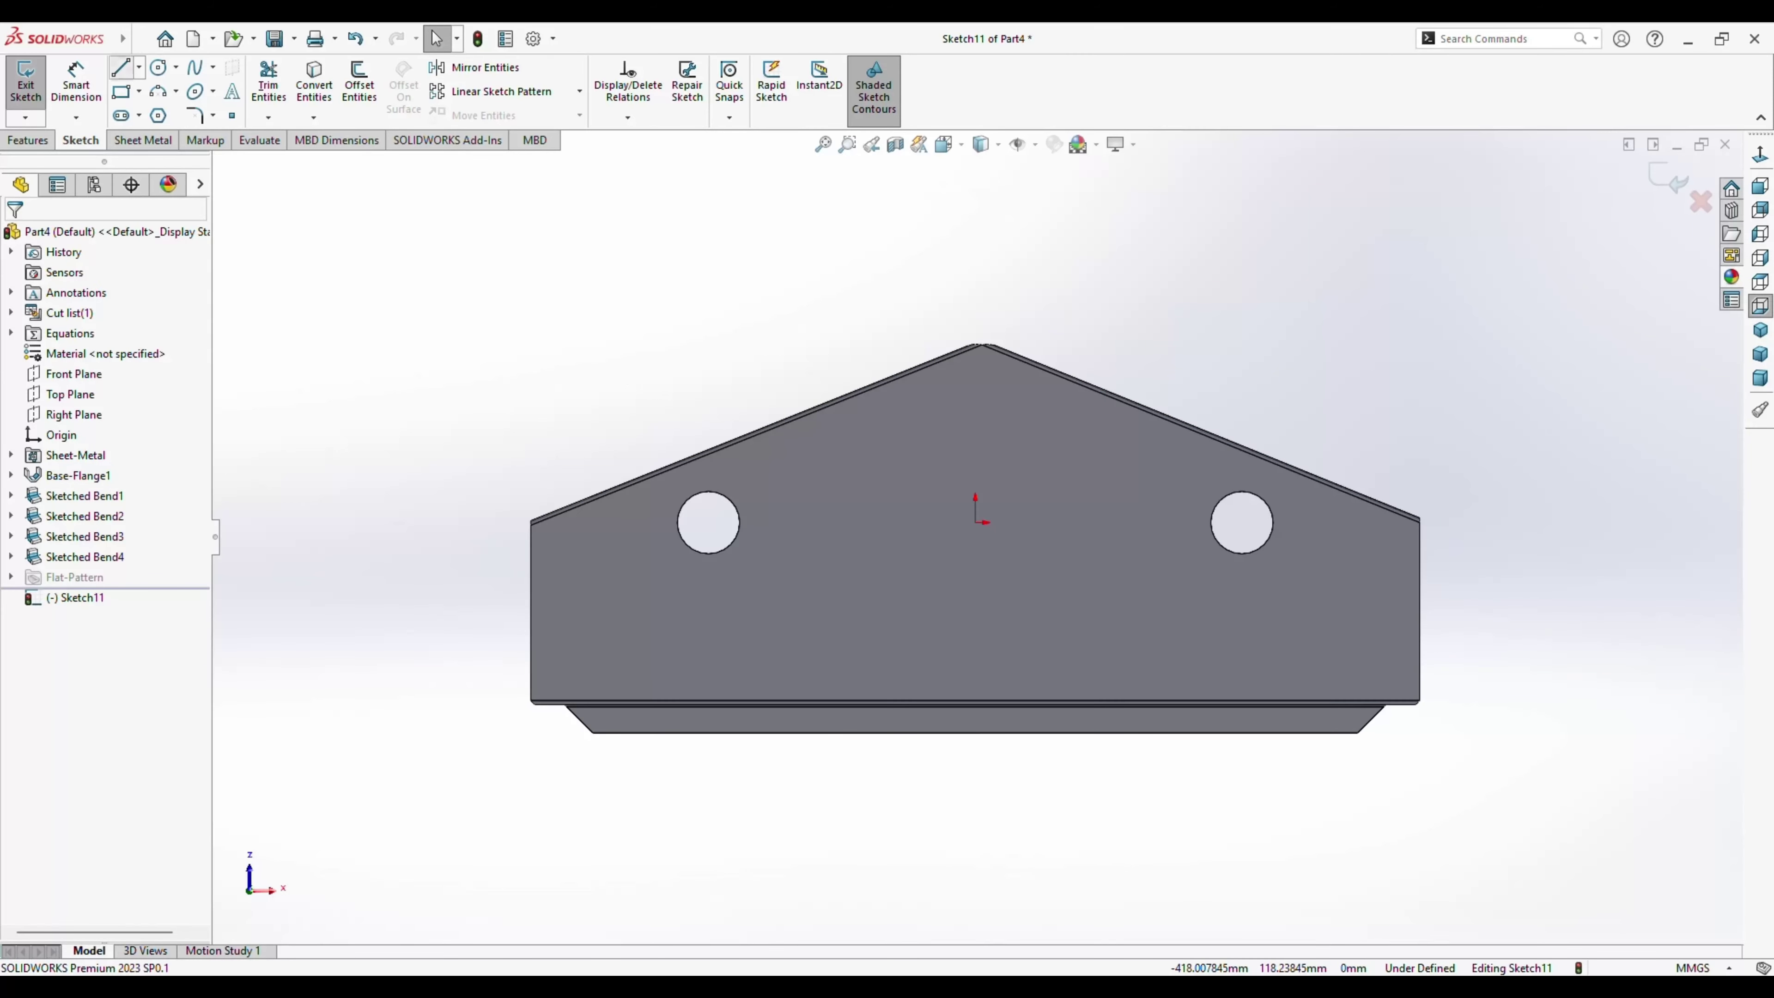
key("l")
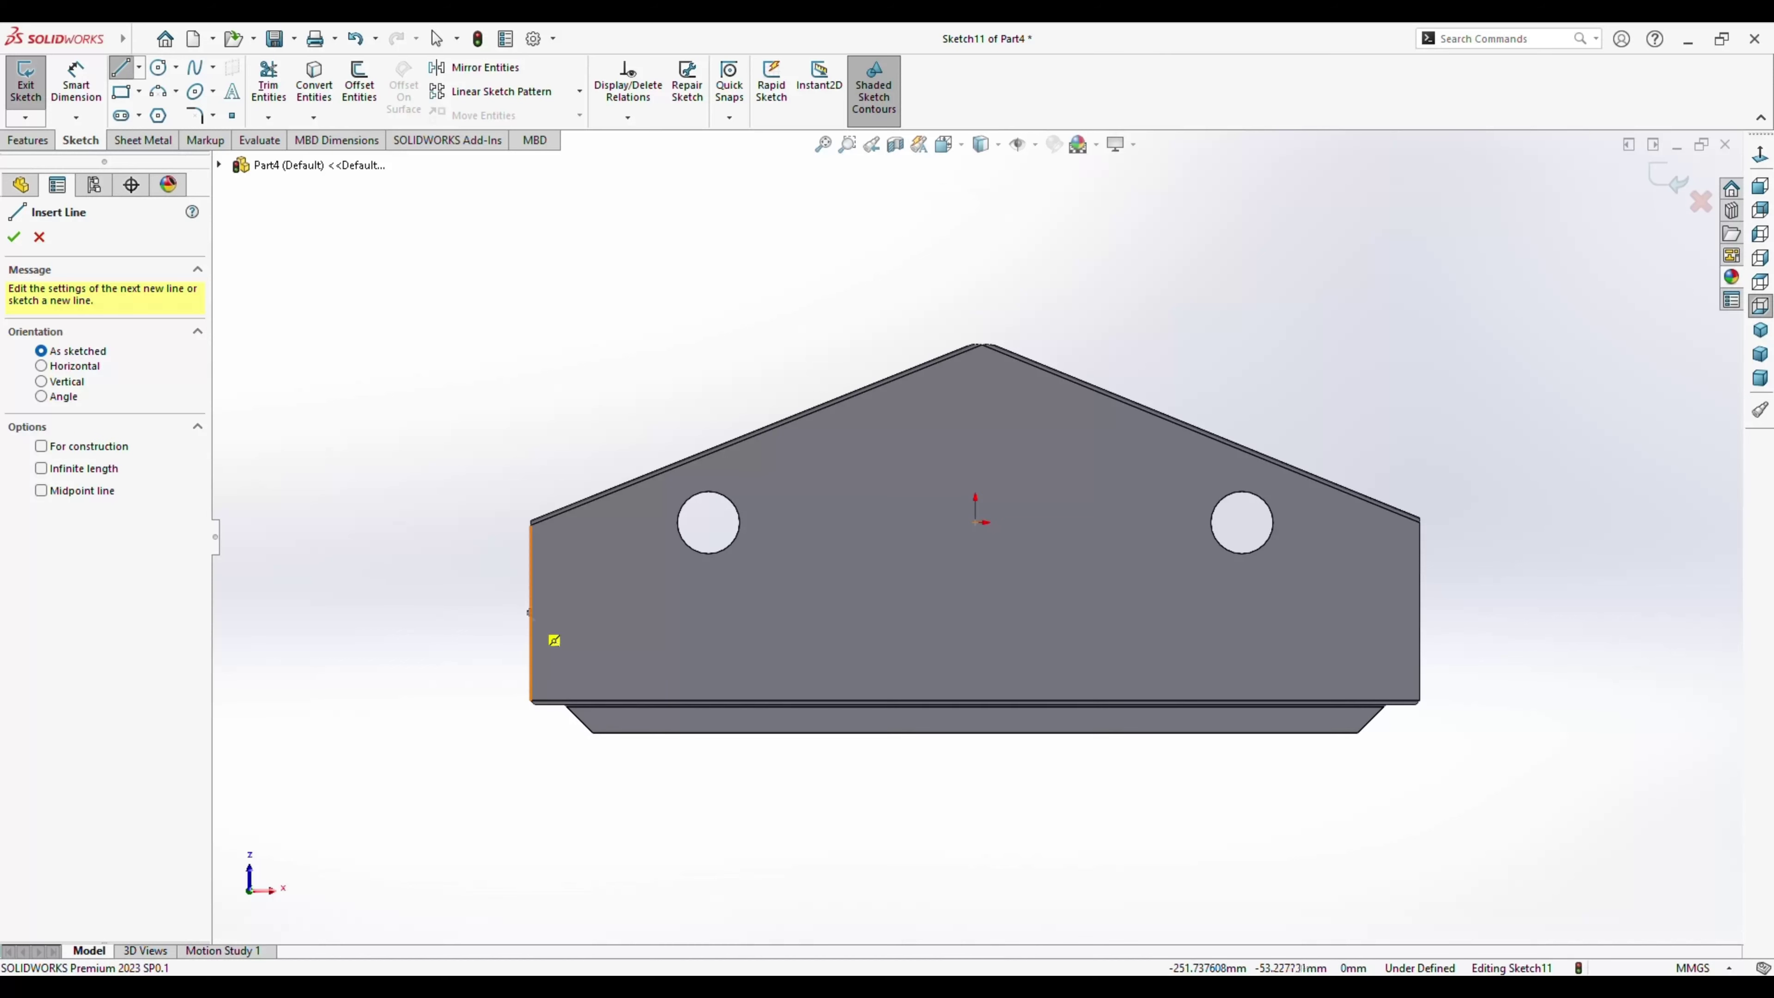
left_click(530, 613)
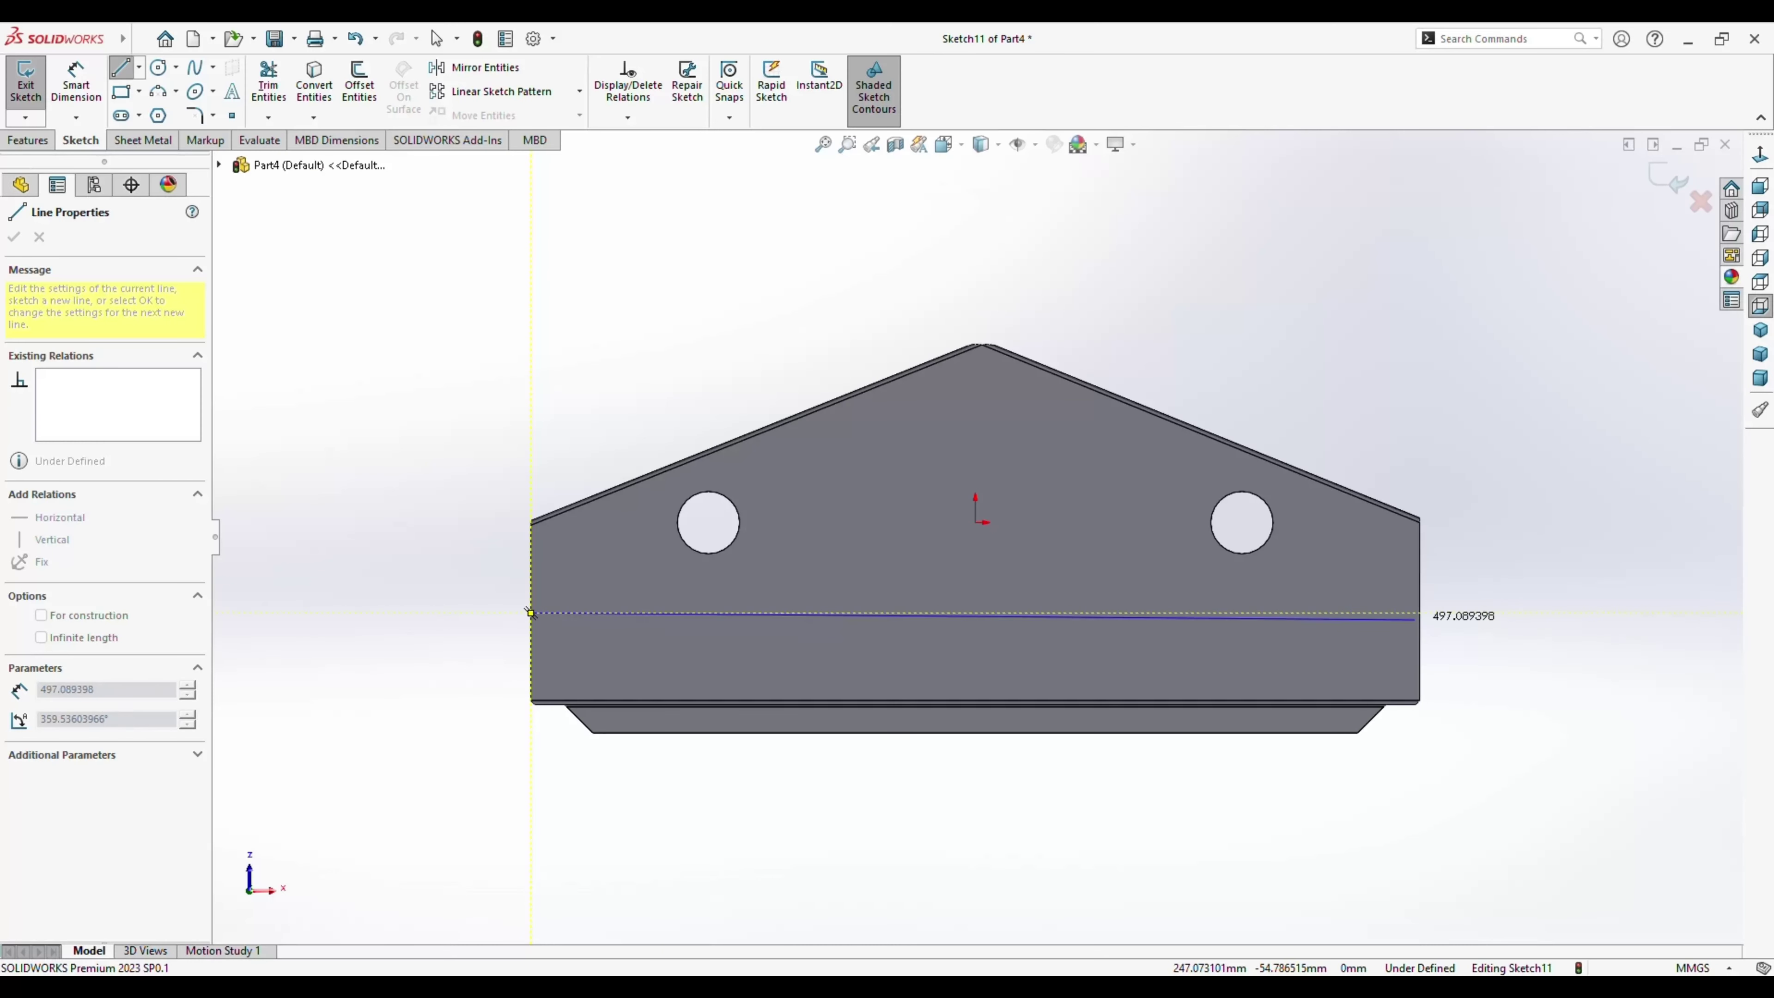
left_click(1419, 611)
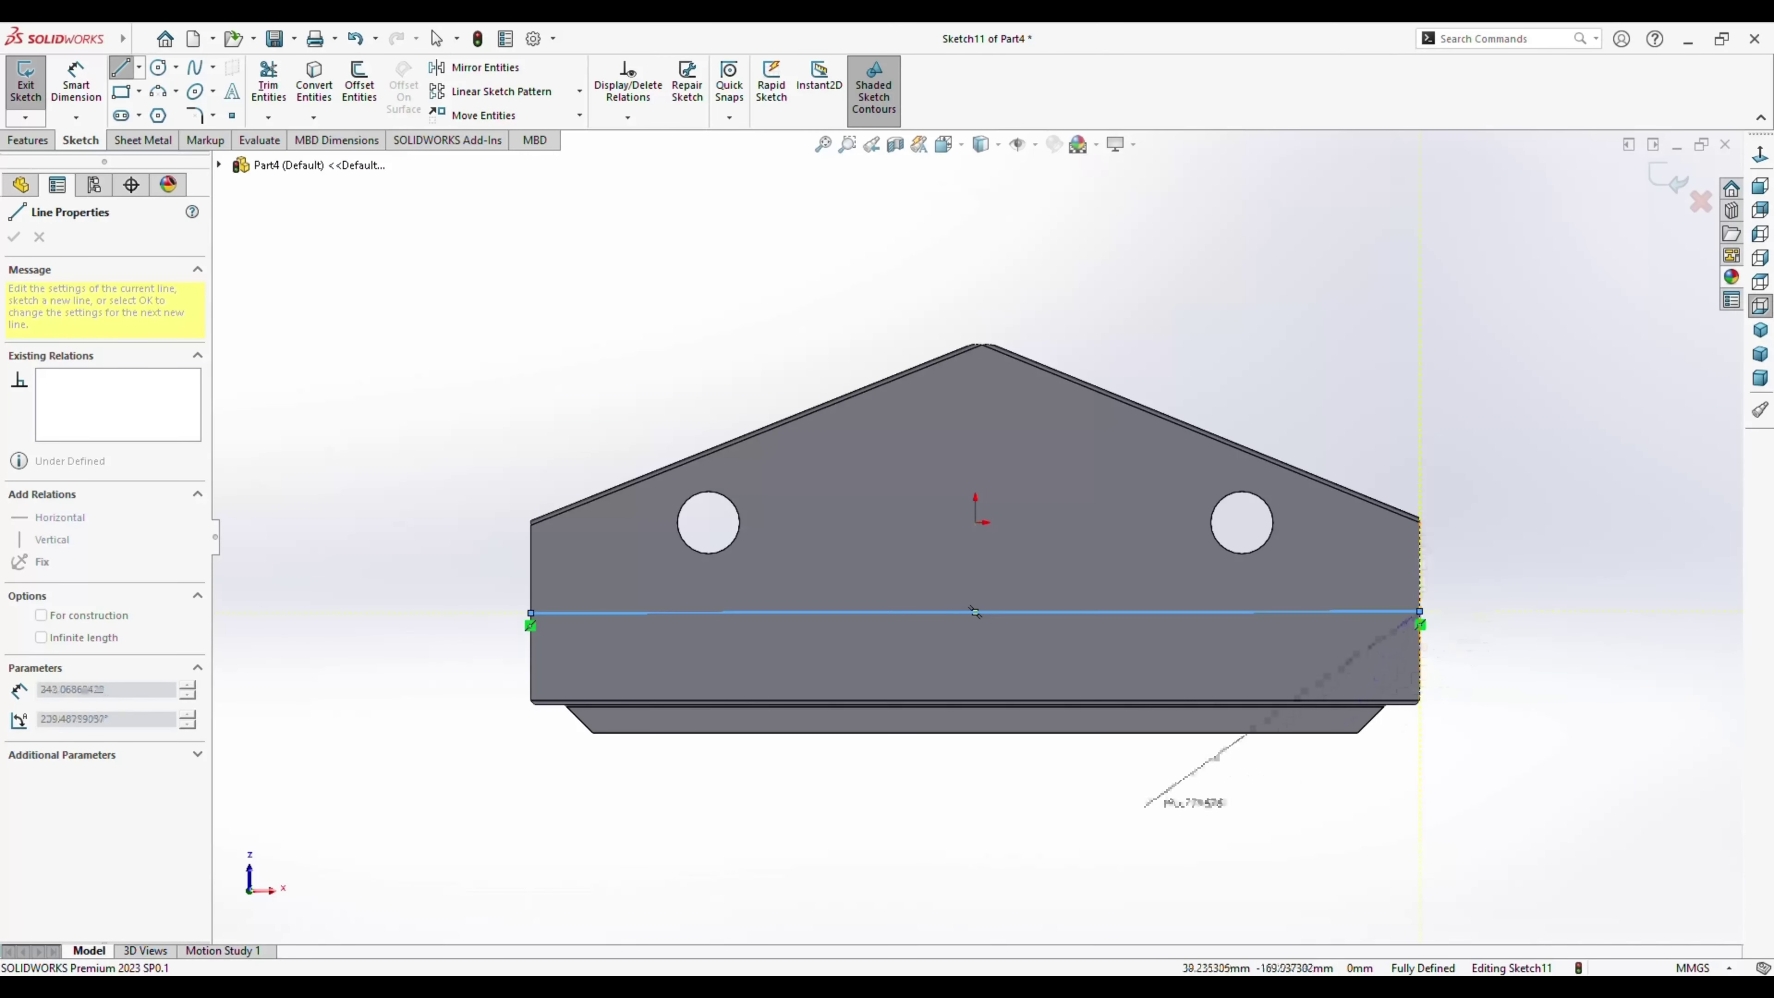
key("Escape")
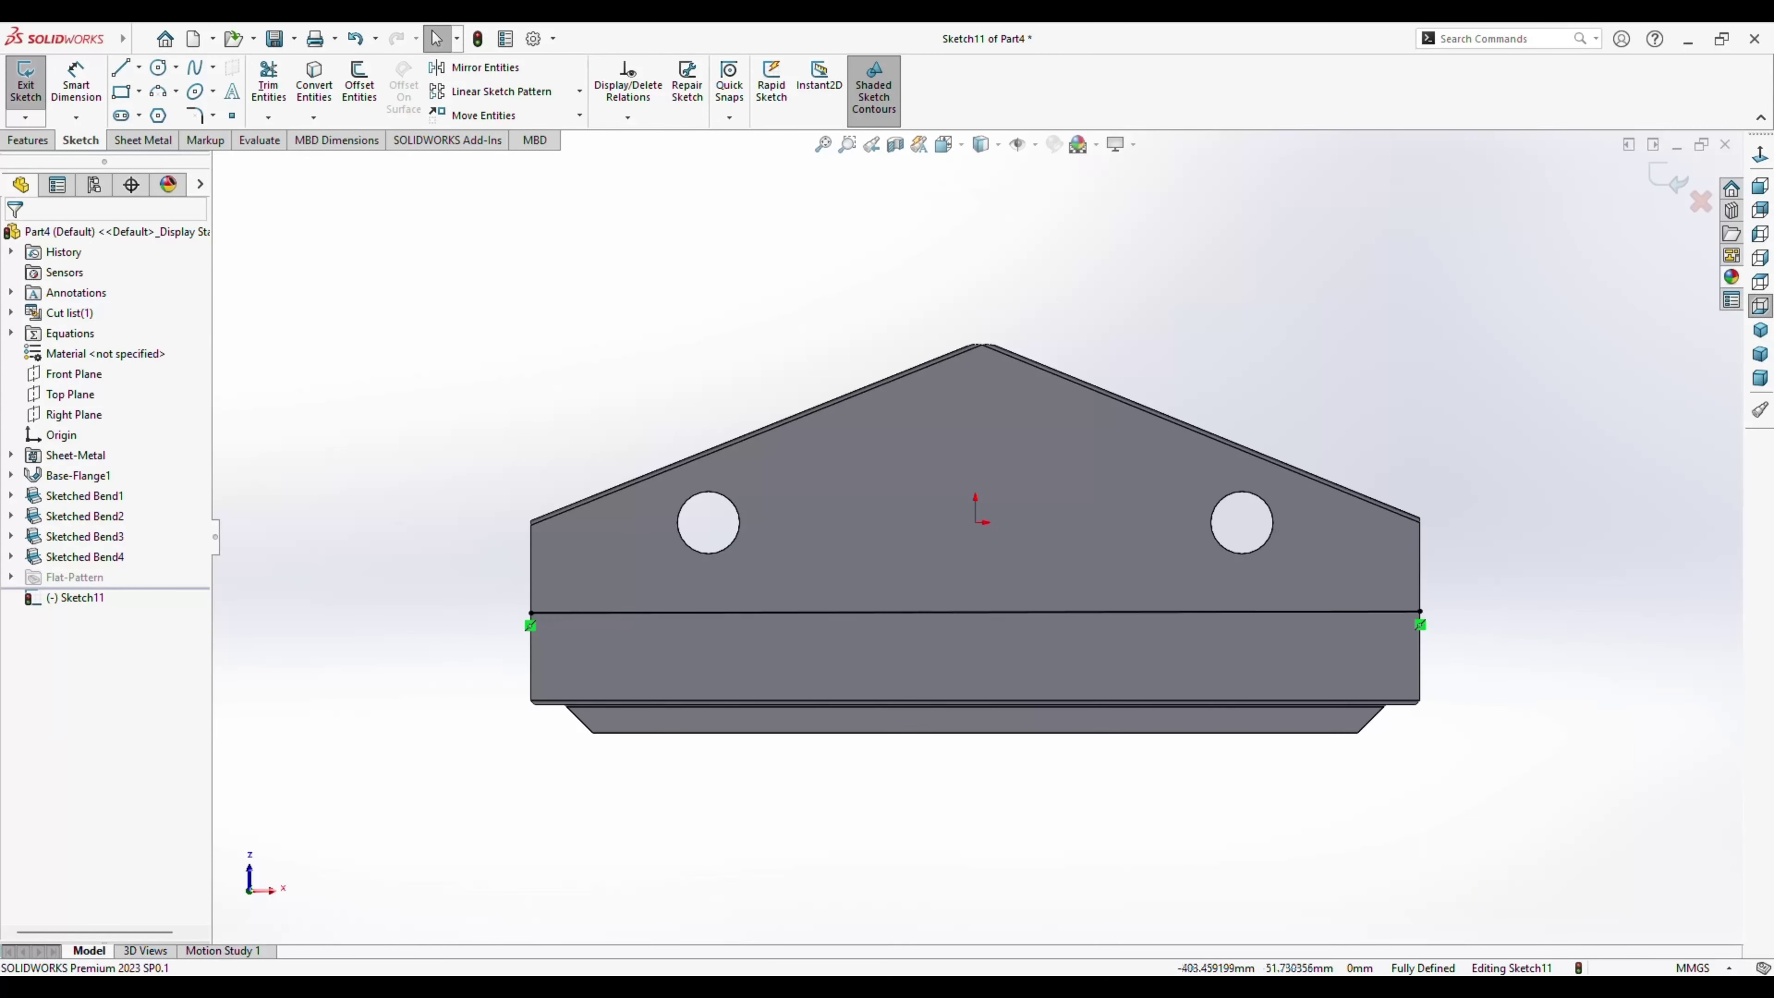
left_click(143, 140)
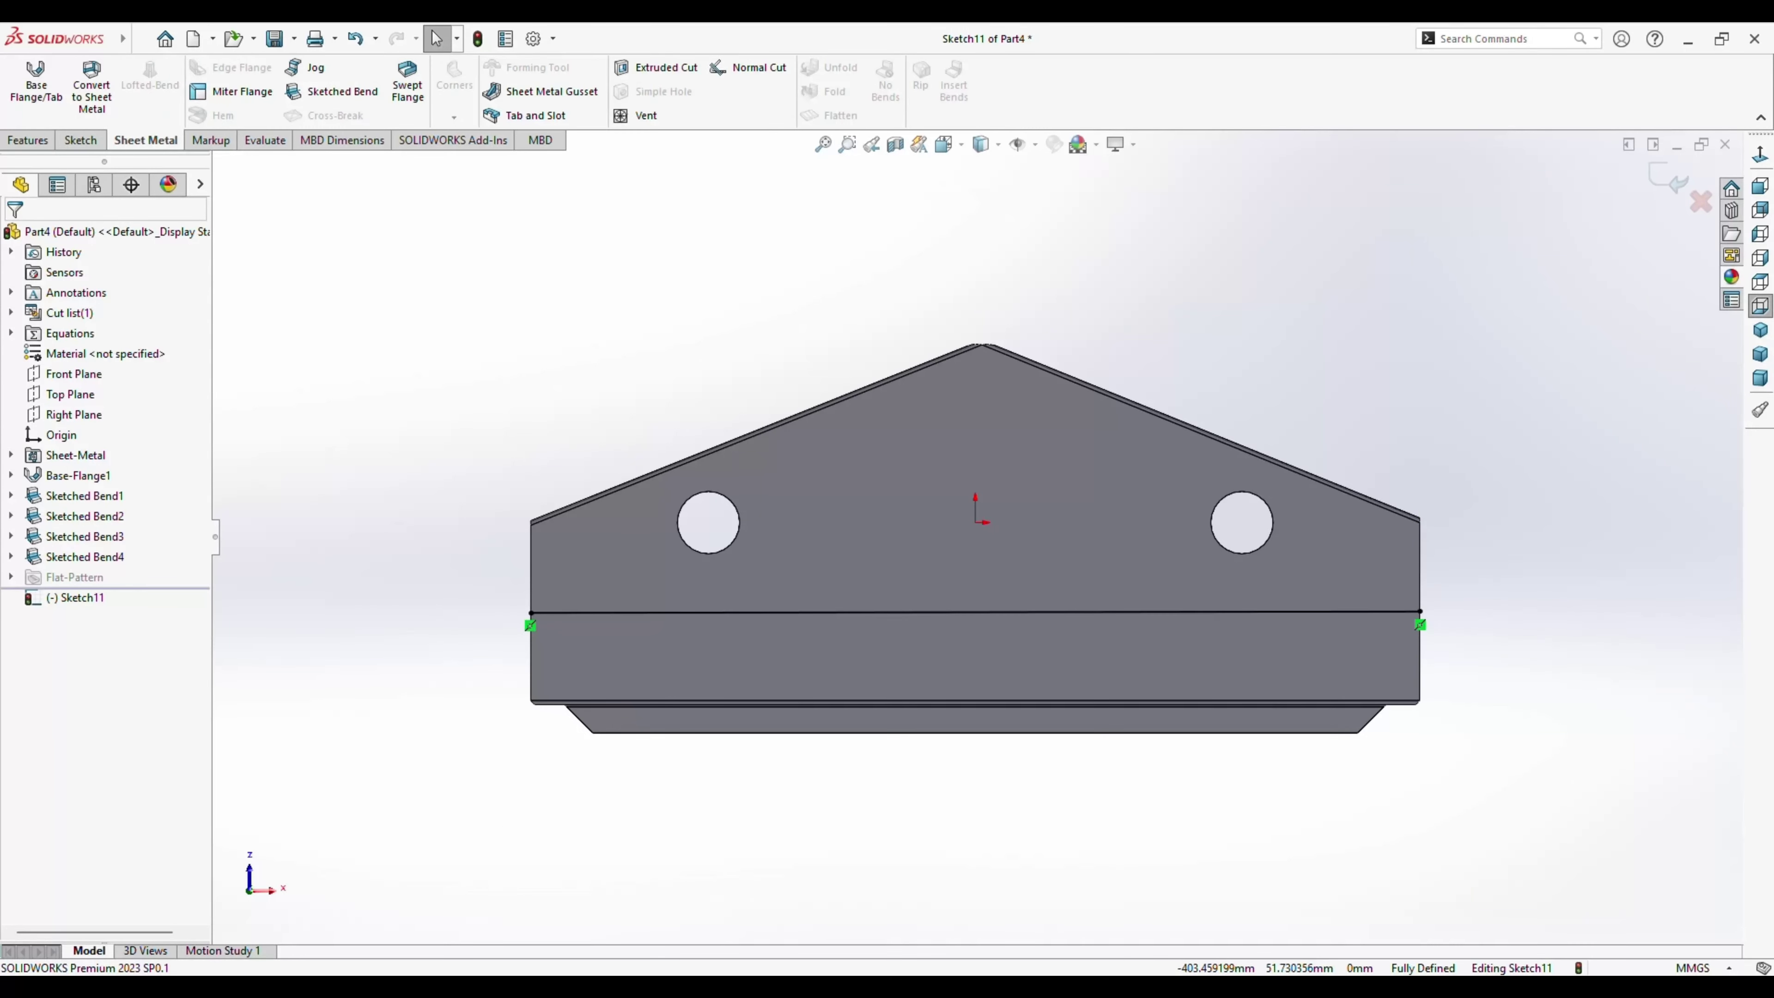
Create Sketched Bend5 along Sketch11's line, picking the fixed face, then inspect the part.
left_click(336, 91)
mouse_move(978, 524)
middle_mouse_down()
mouse_move(908, 580)
mouse_move(887, 614)
mouse_move(896, 653)
mouse_move(926, 575)
middle_mouse_up()
left_click(896, 653)
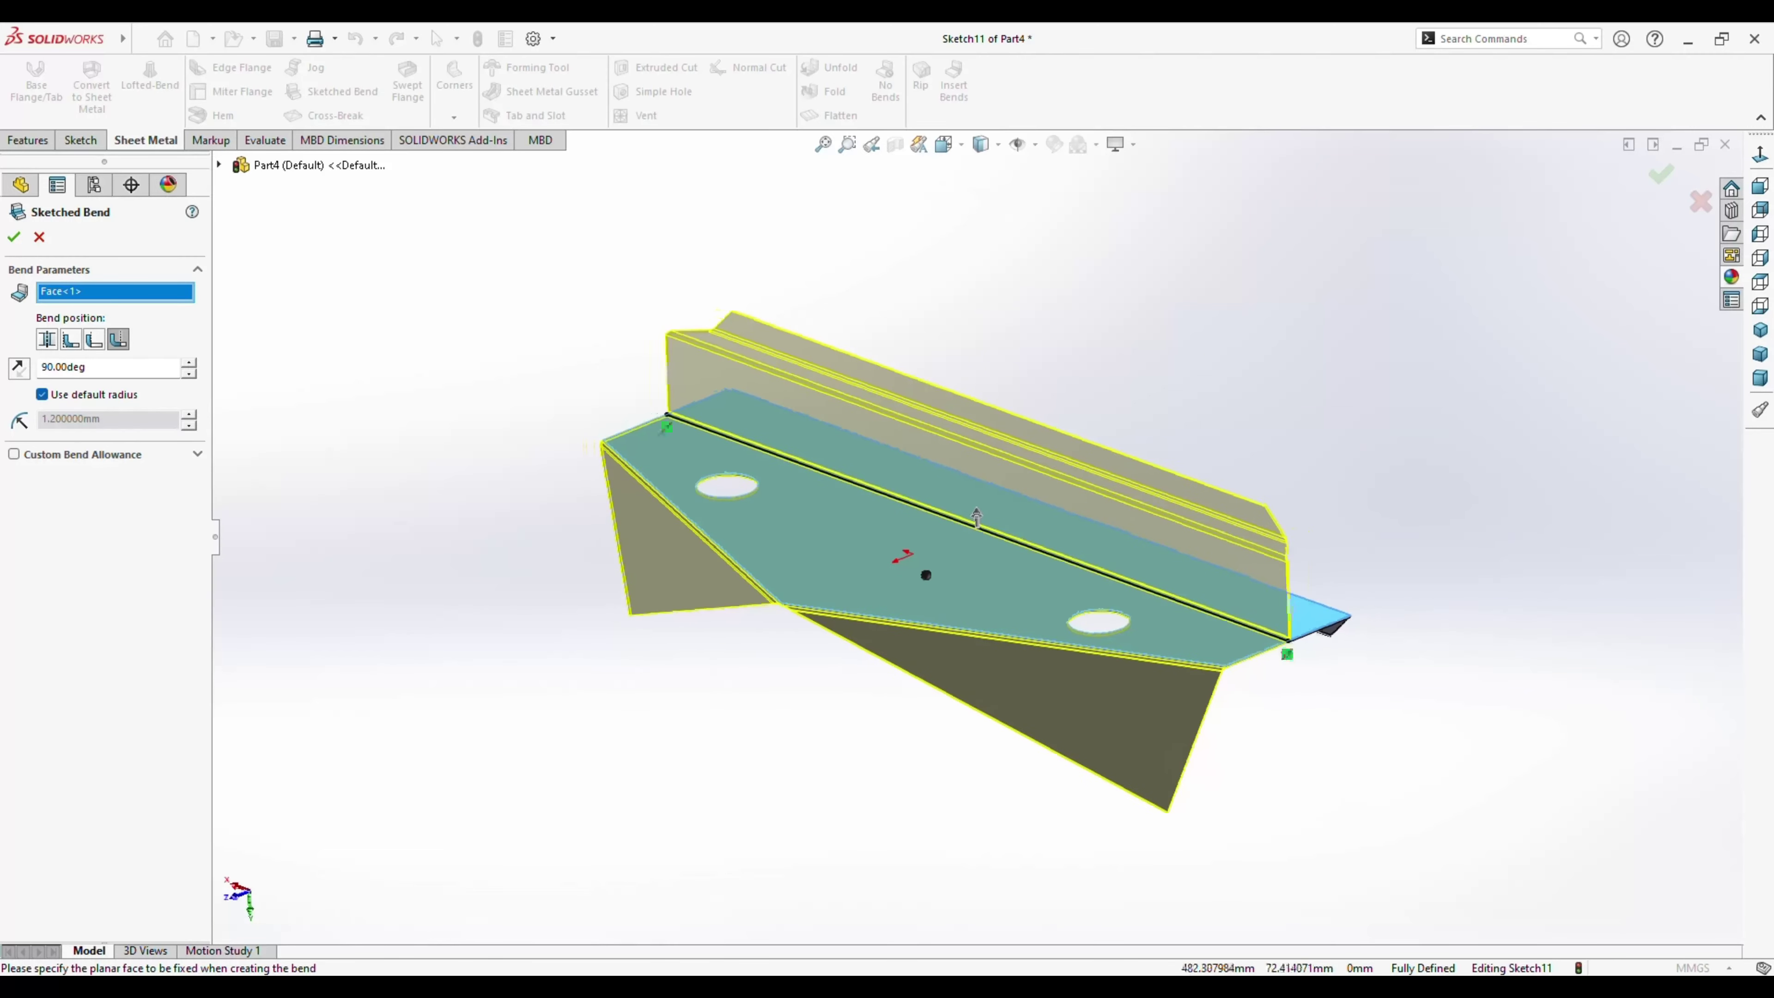
key("Return")
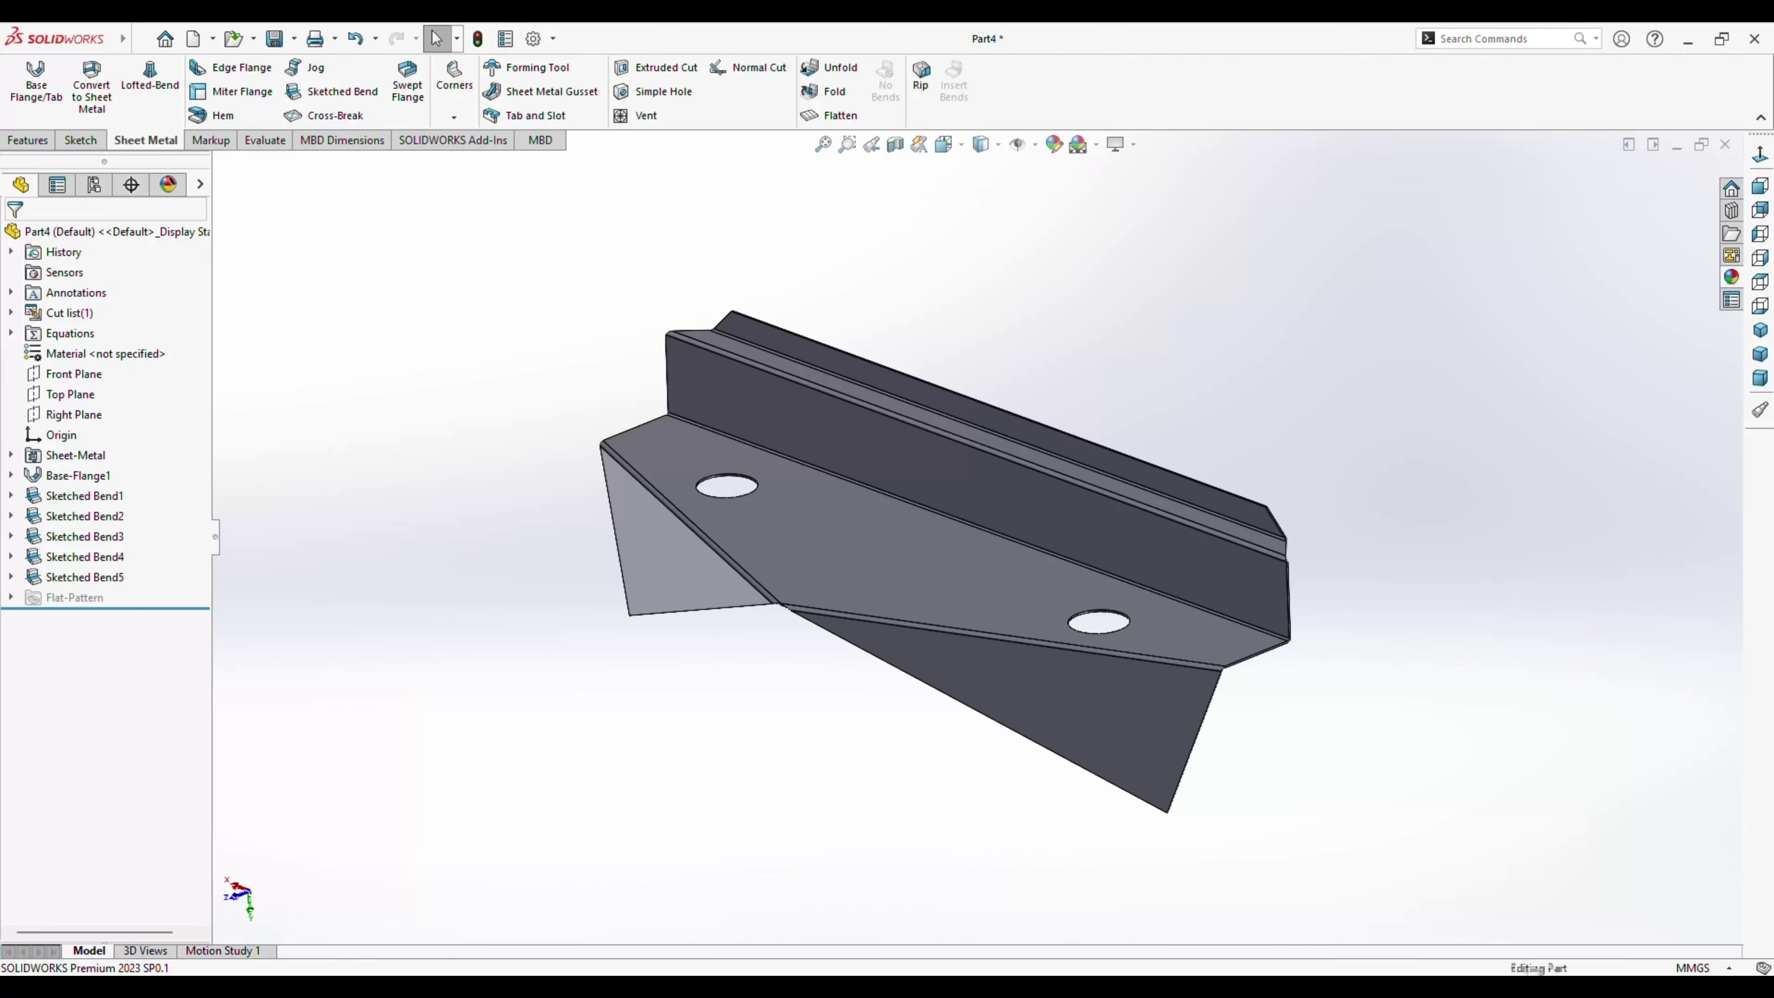
mouse_move(731, 510)
middle_mouse_down()
mouse_move(803, 489)
mouse_move(907, 517)
mouse_move(1245, 530)
mouse_move(1089, 601)
middle_mouse_up()
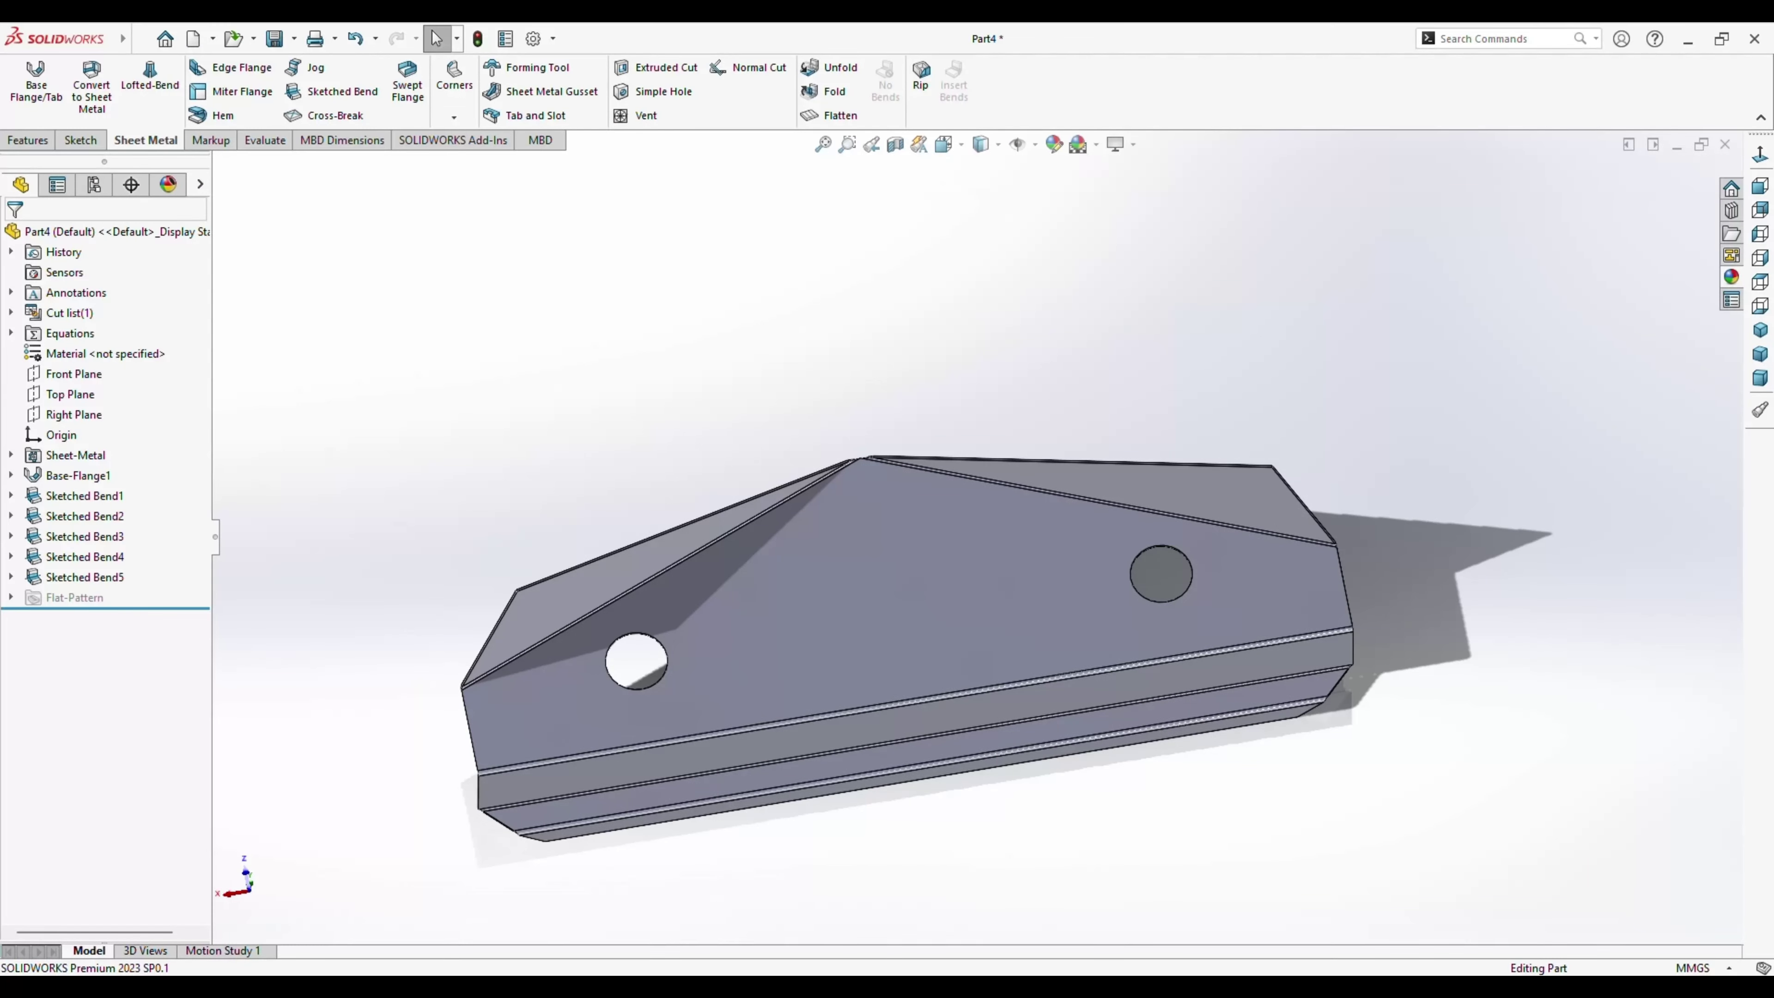
Apply the brushed brass appearance from the Metal library, after previewing bronze.
left_click(1730, 277)
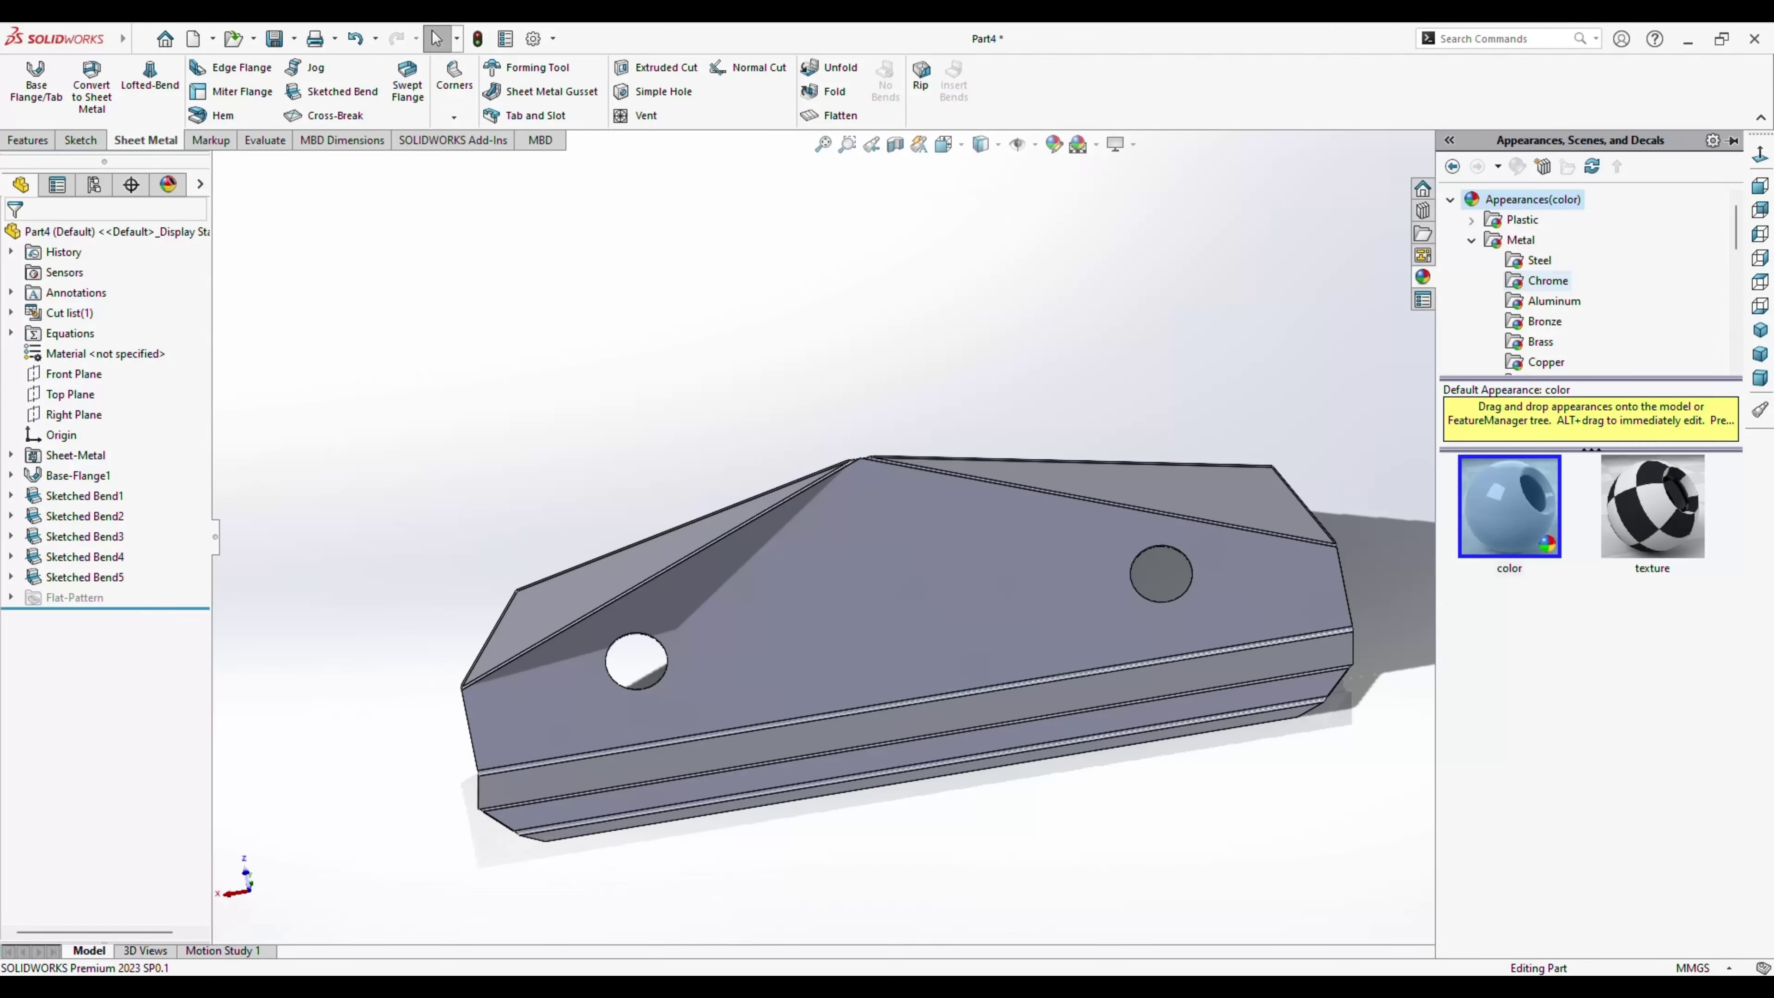
key("Down")
key("Down")
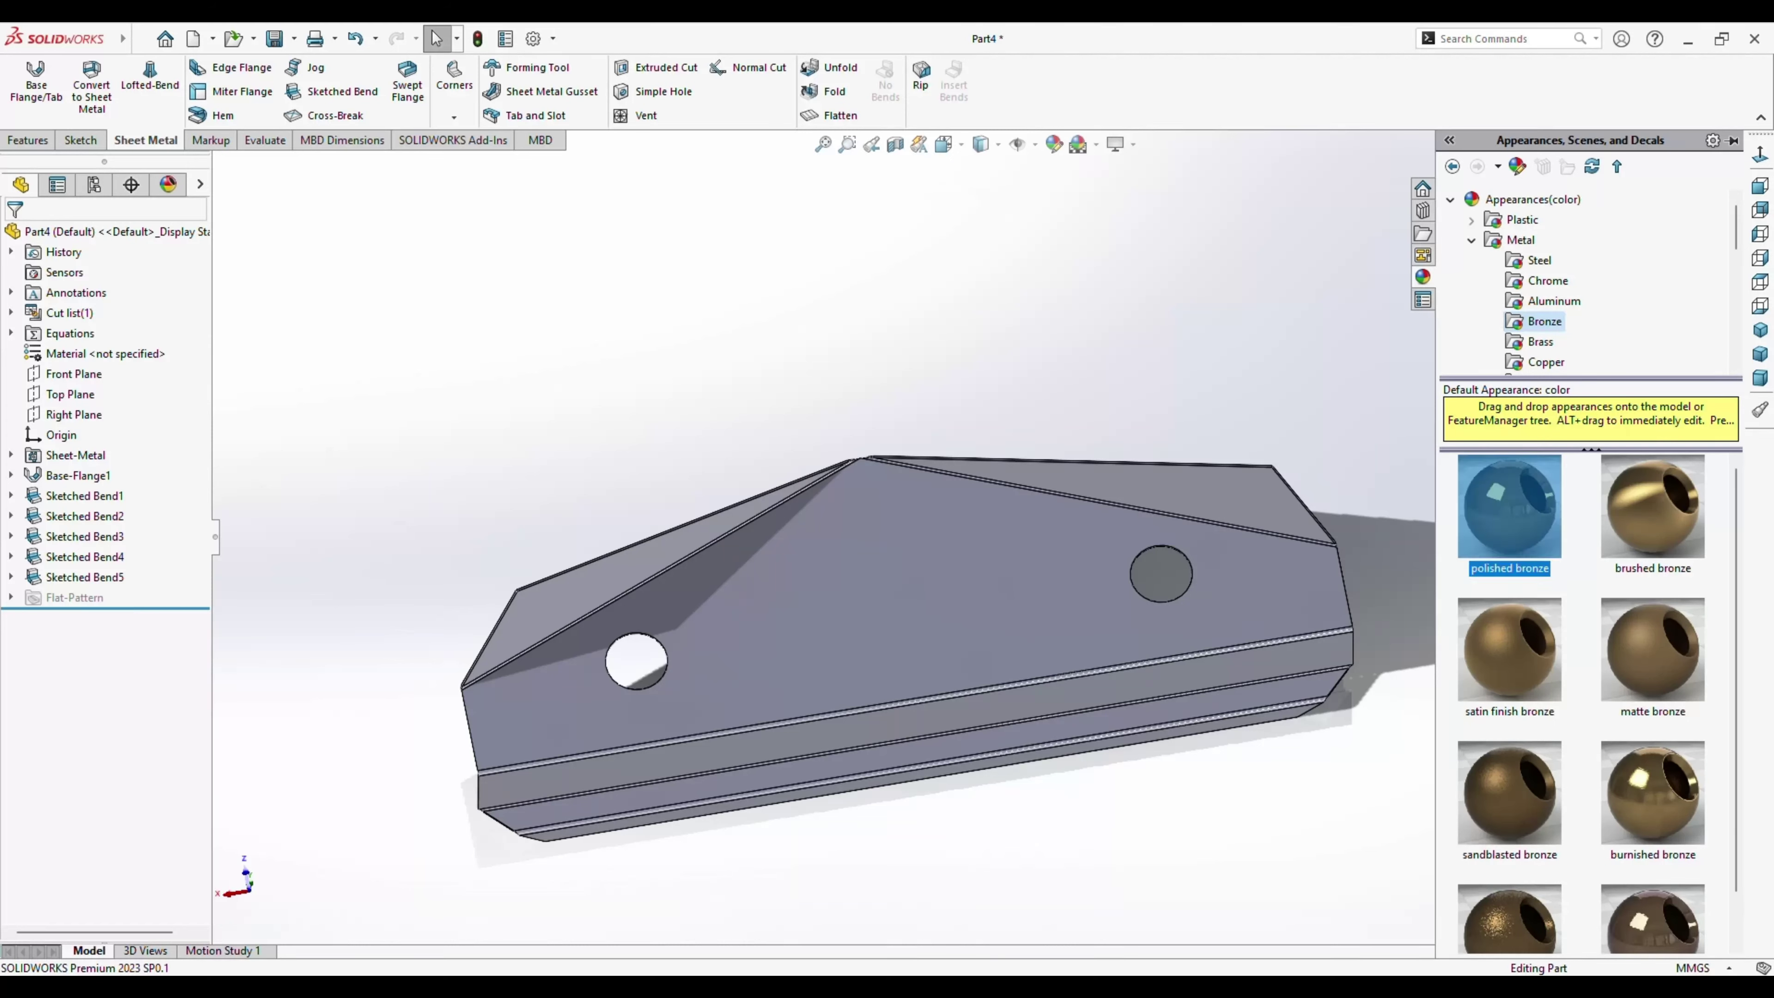
key("Return")
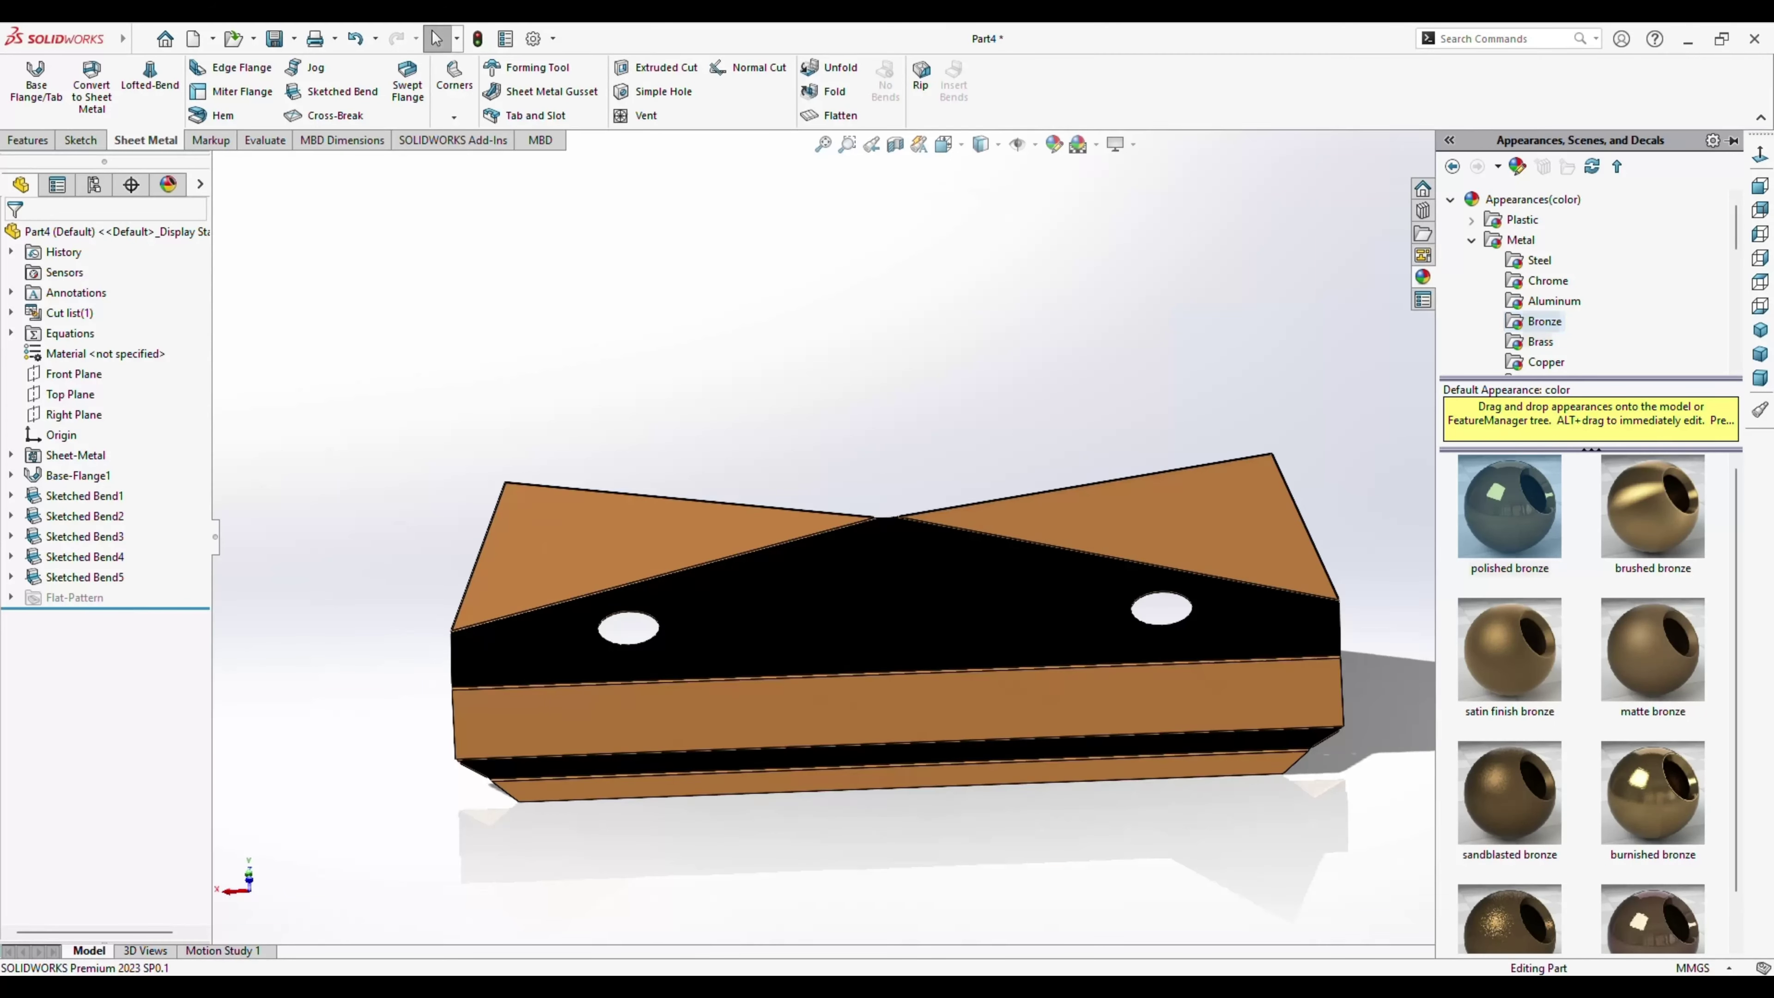
key("Down")
key("Return")
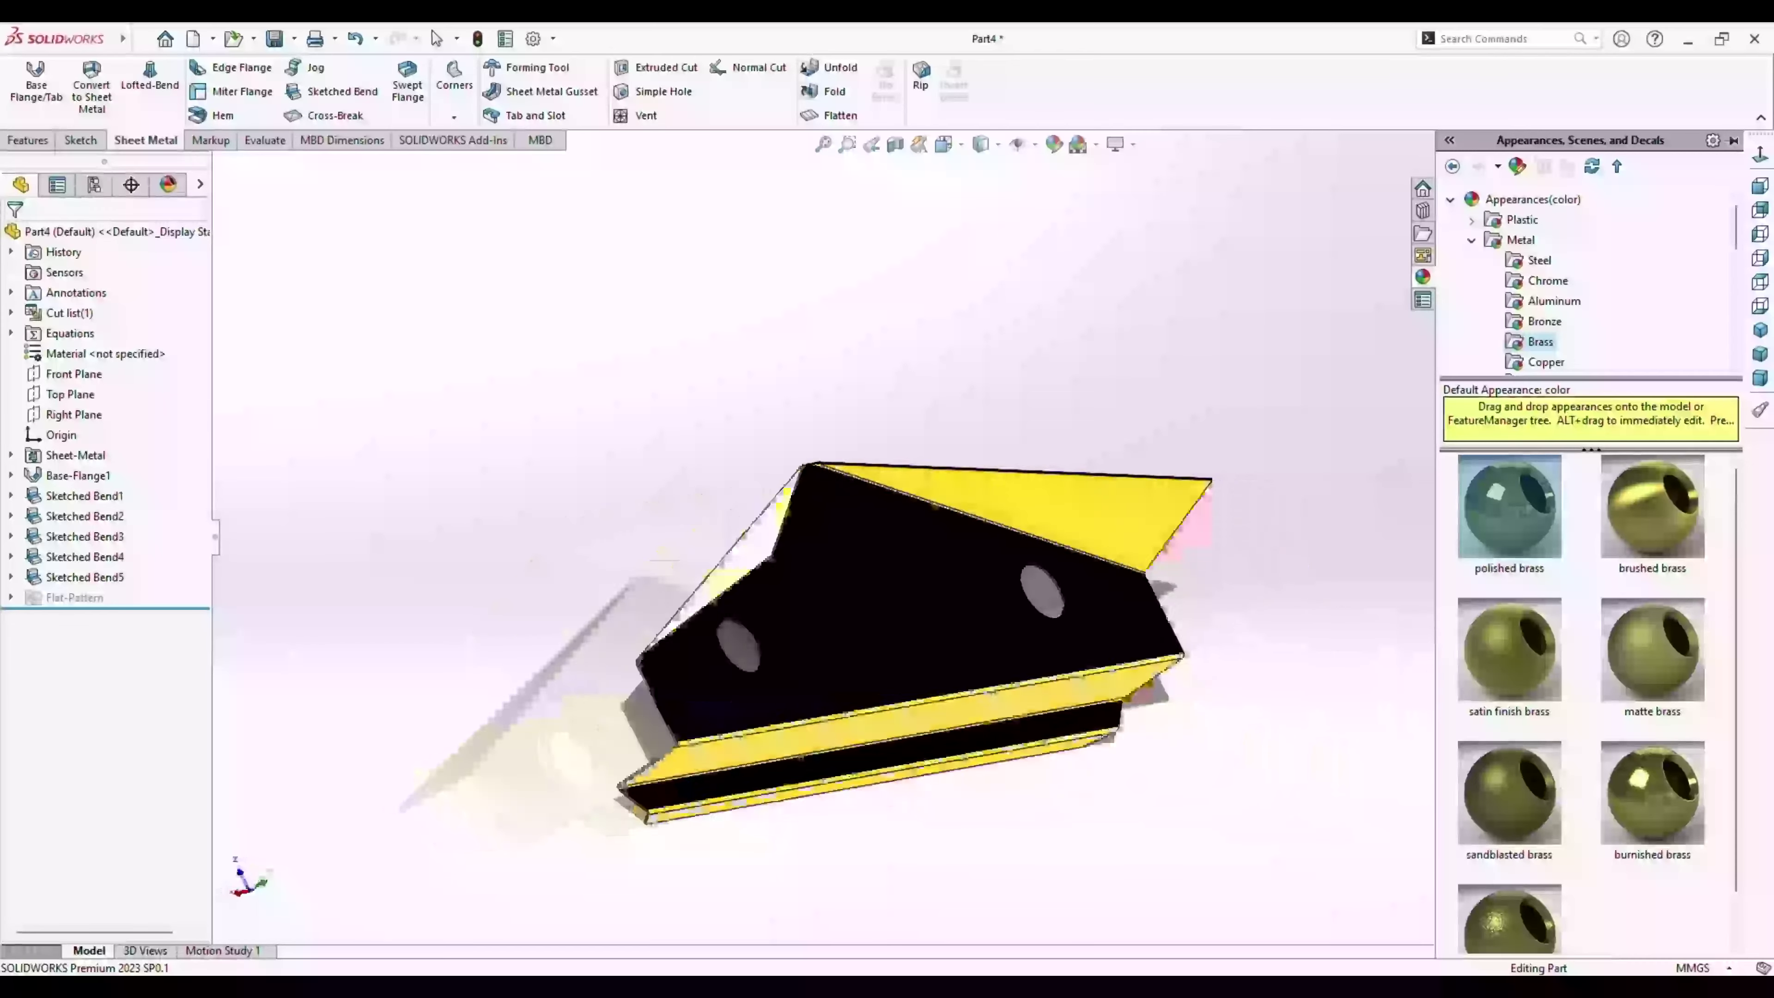
key("Right")
key("Return")
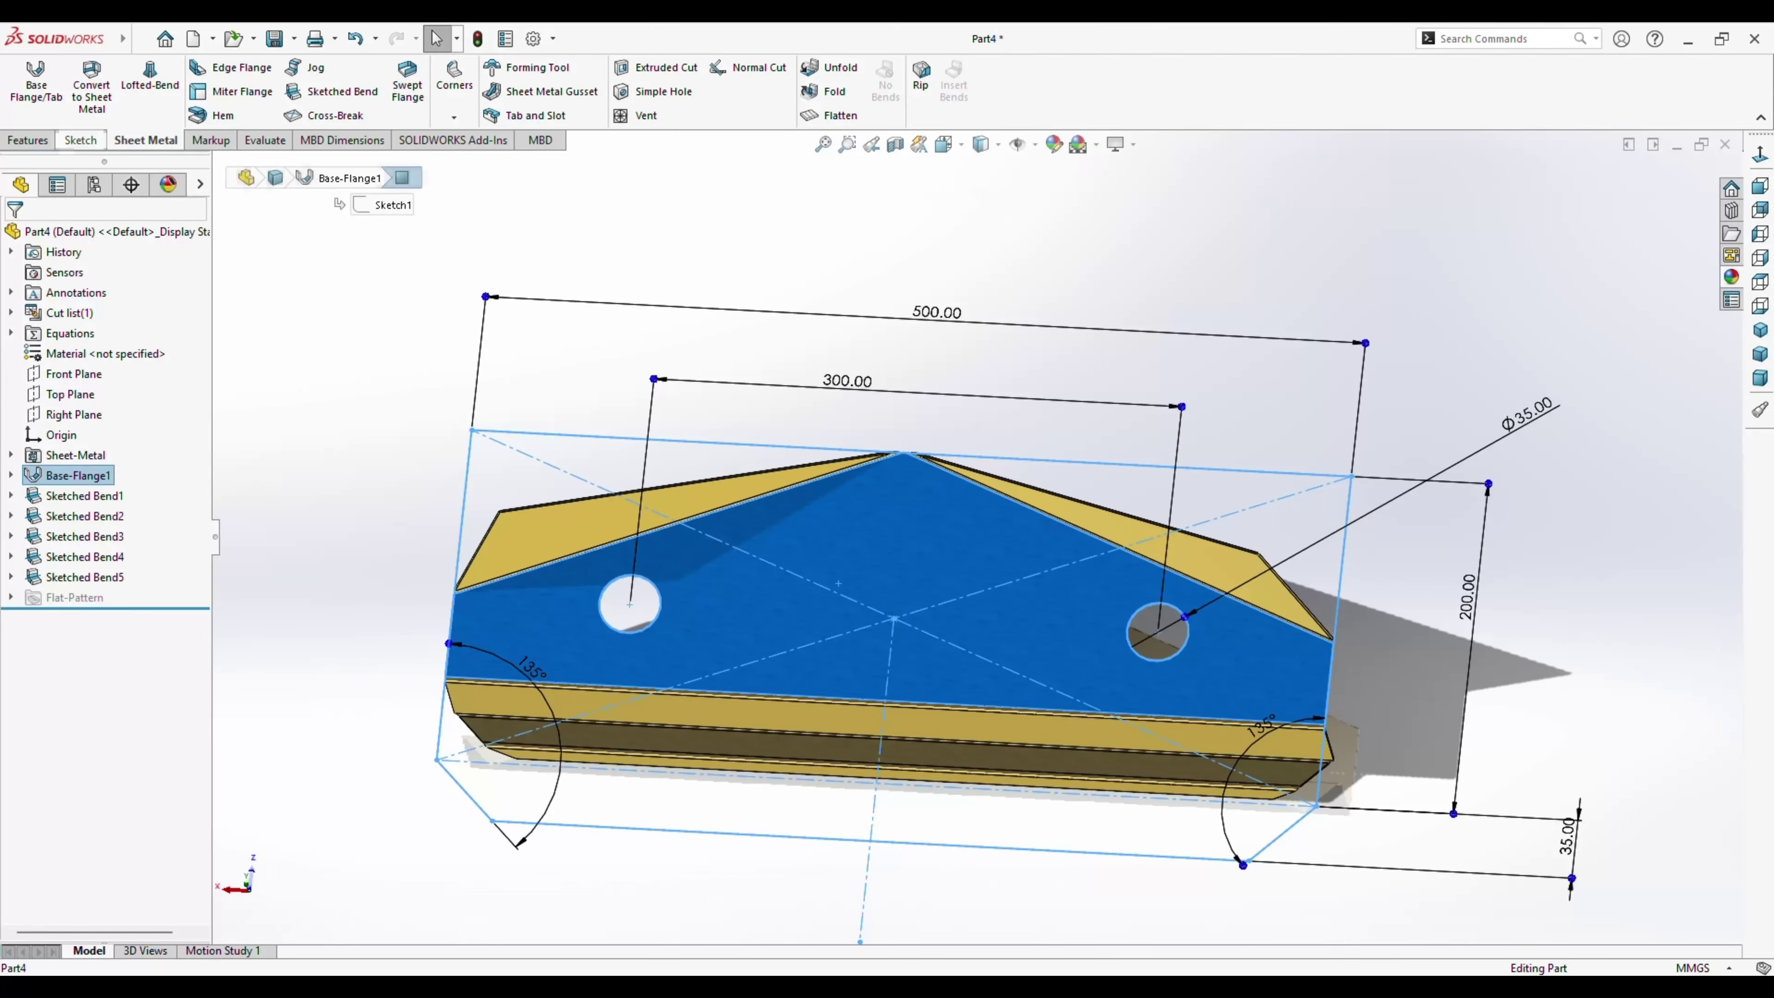
Draw a horizontal construction line above the holes in Sketch12 and use it for sketch text.
left_click(80, 140)
left_click(25, 77)
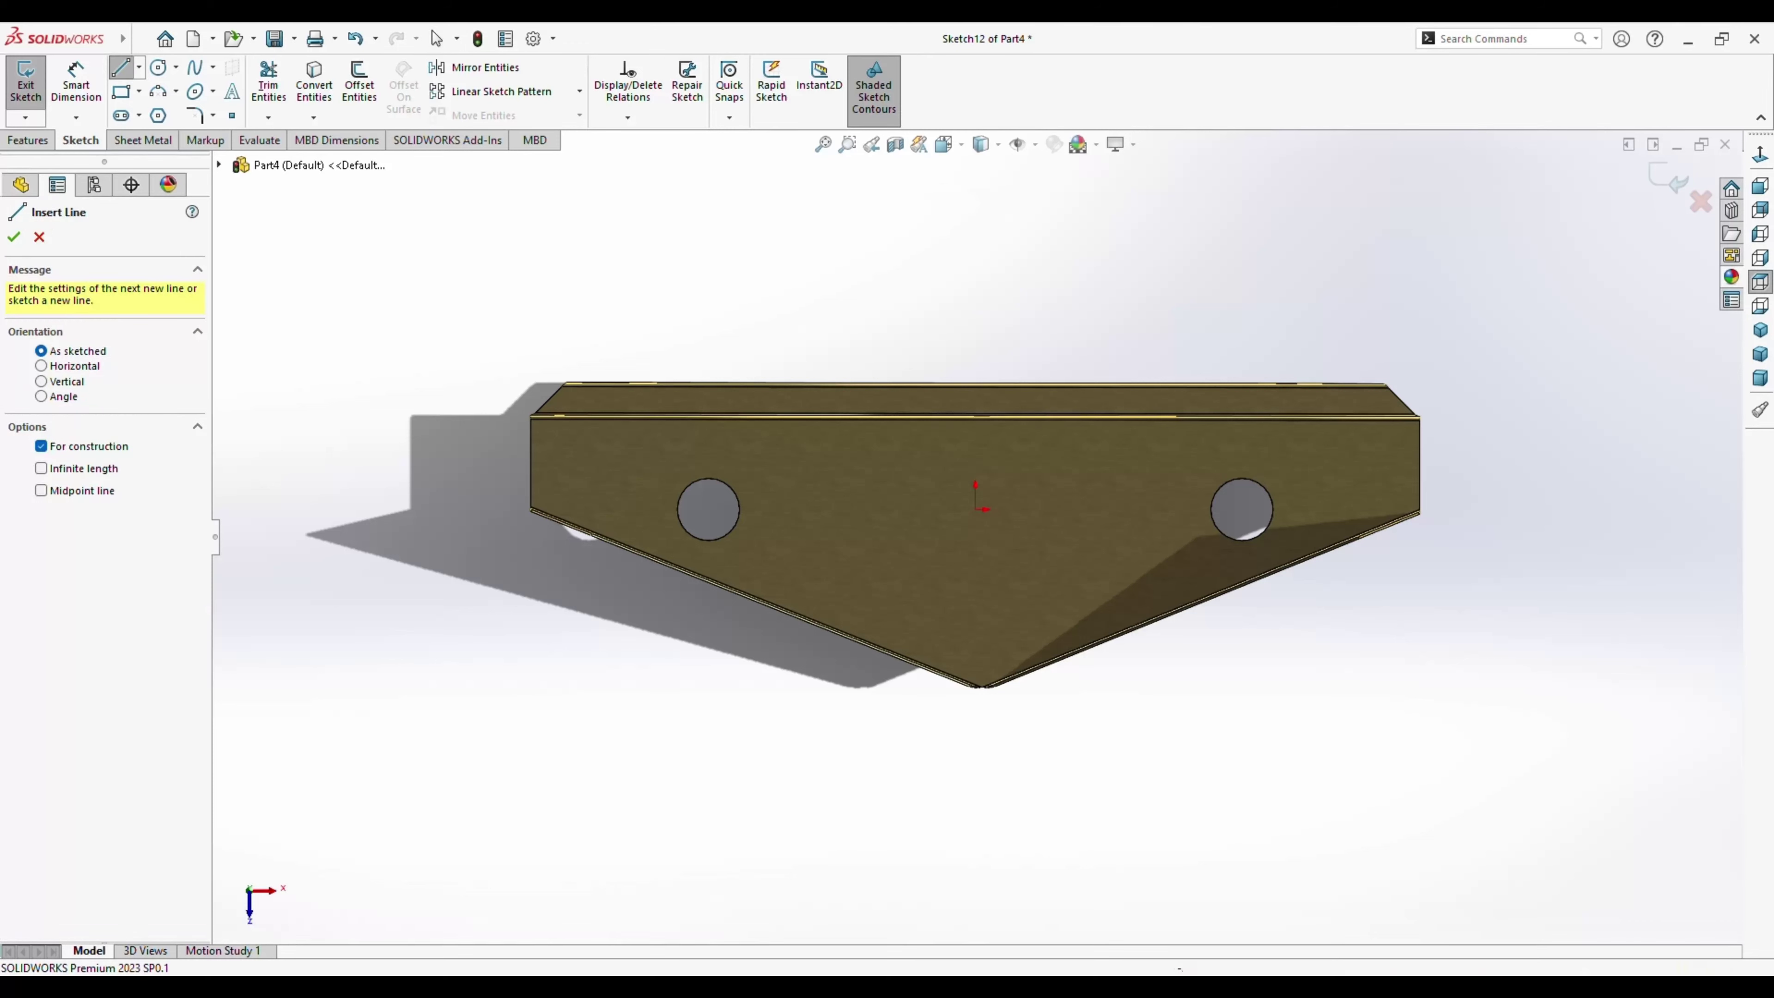
left_click(748, 457)
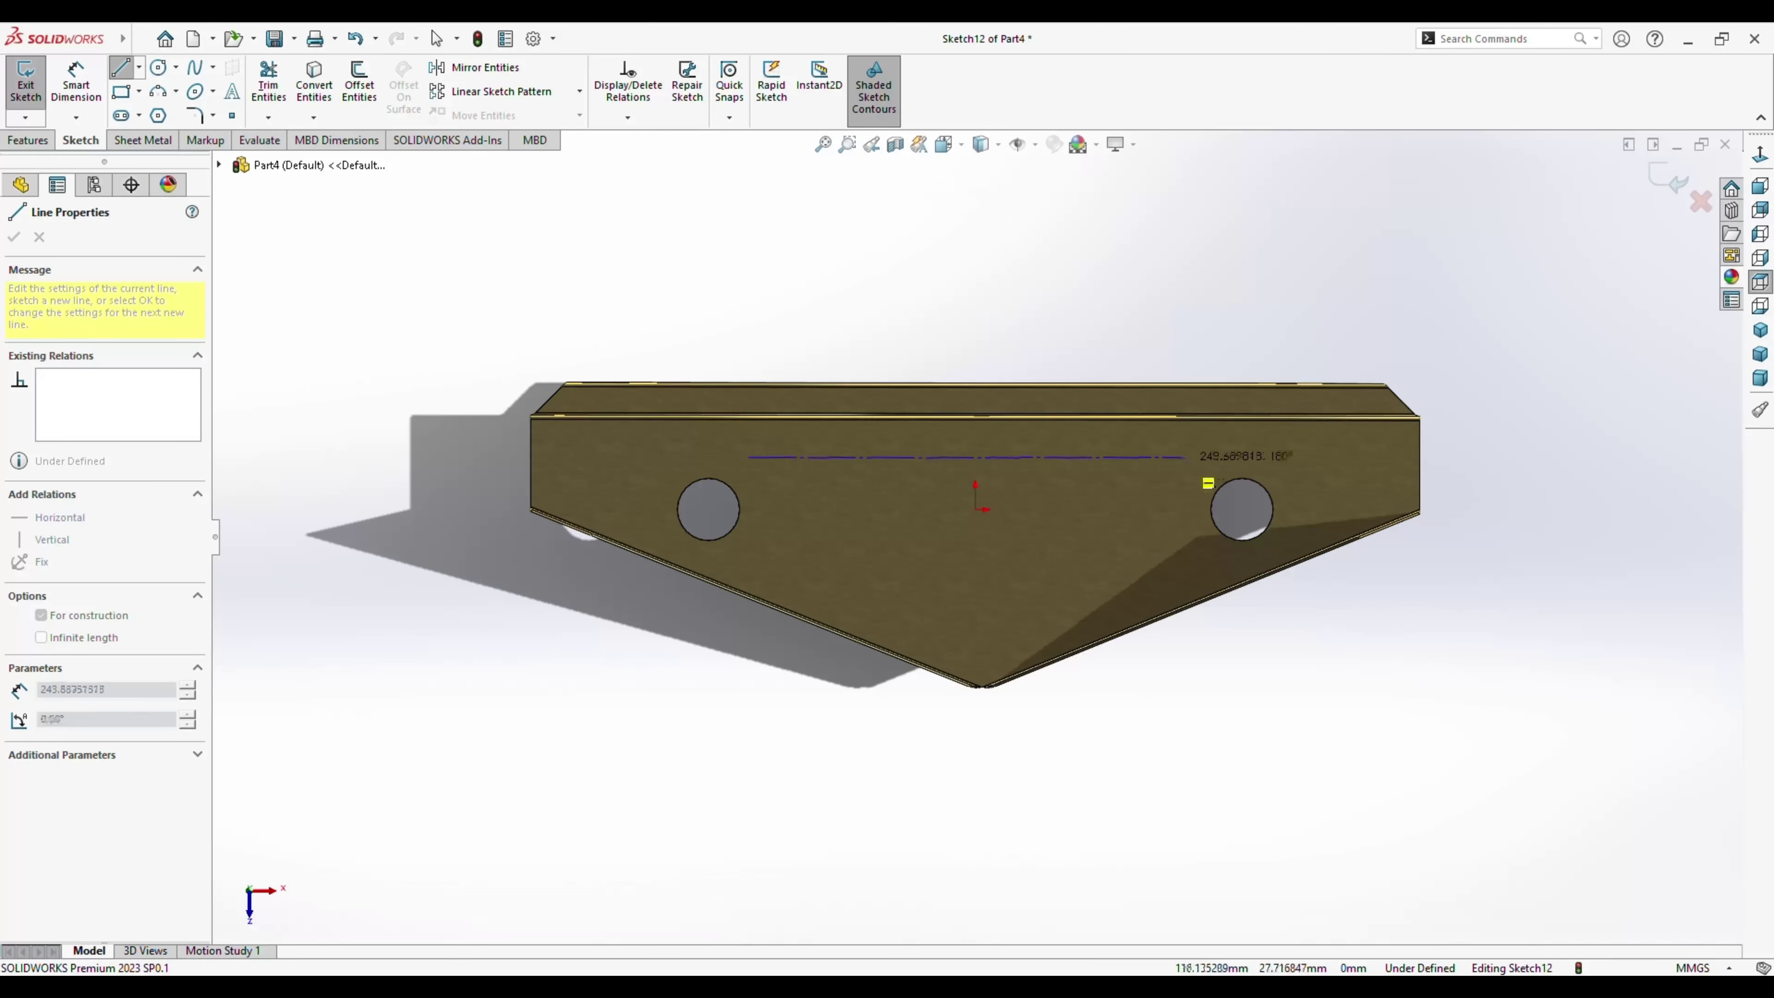
left_click(1186, 457)
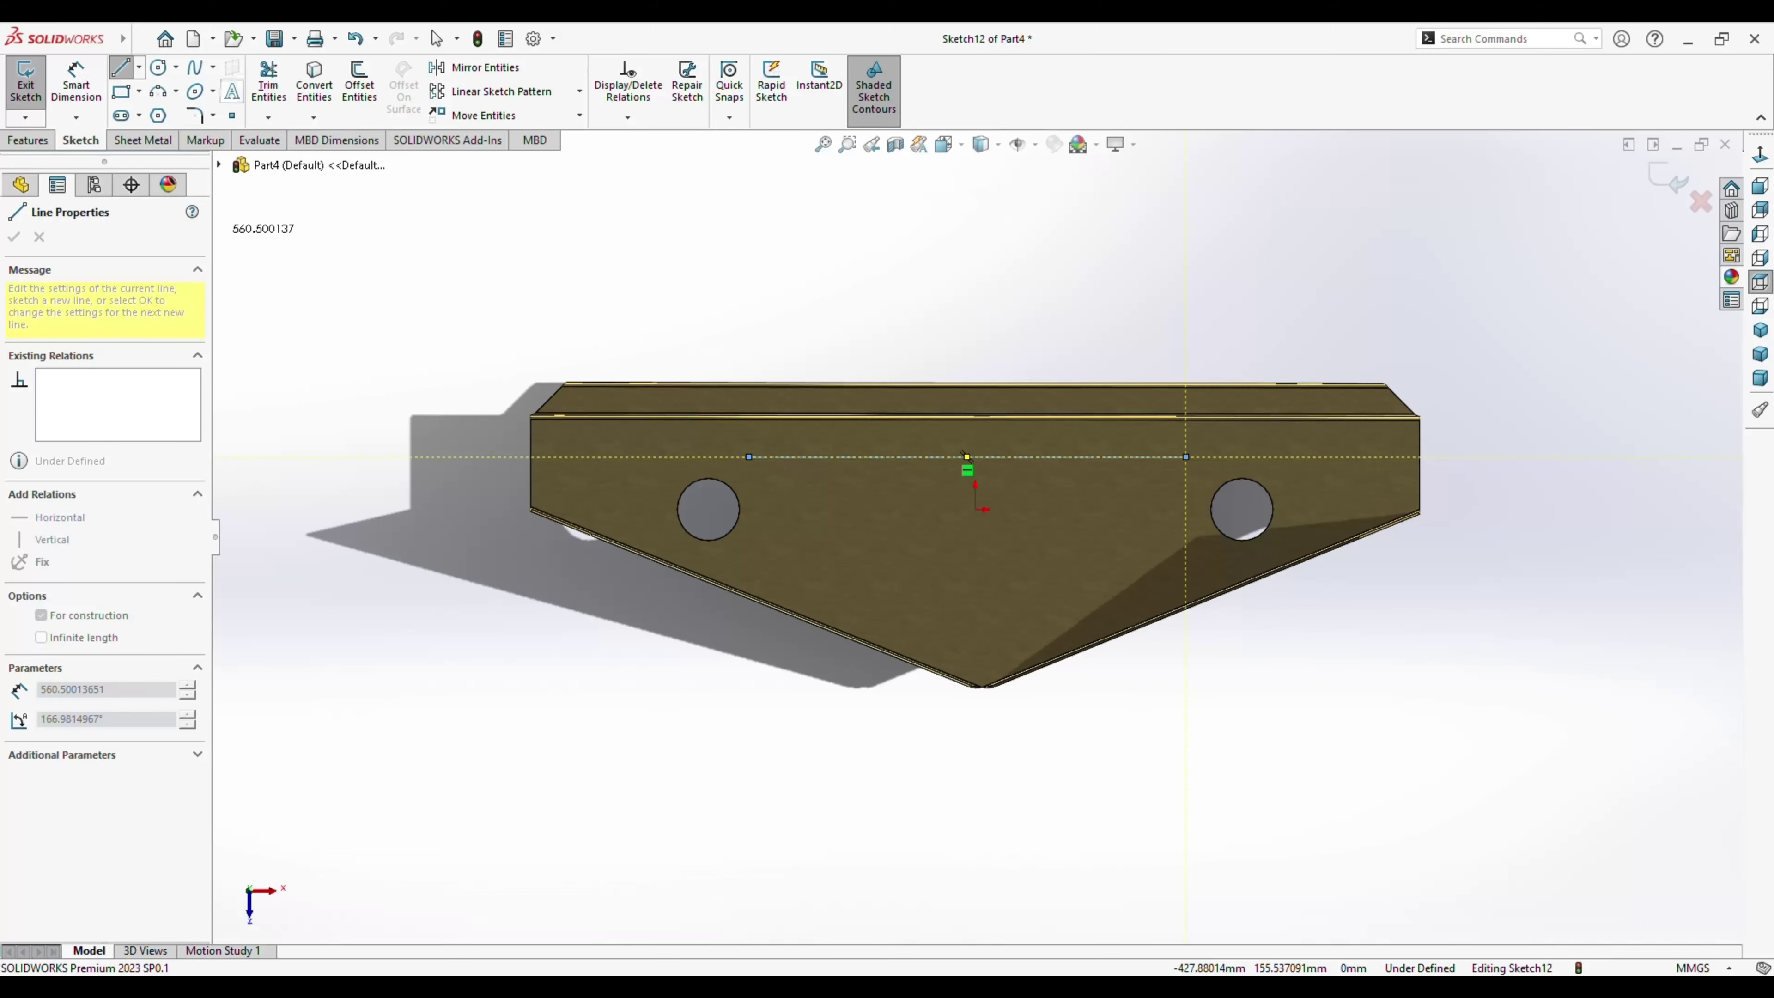
left_click(231, 91)
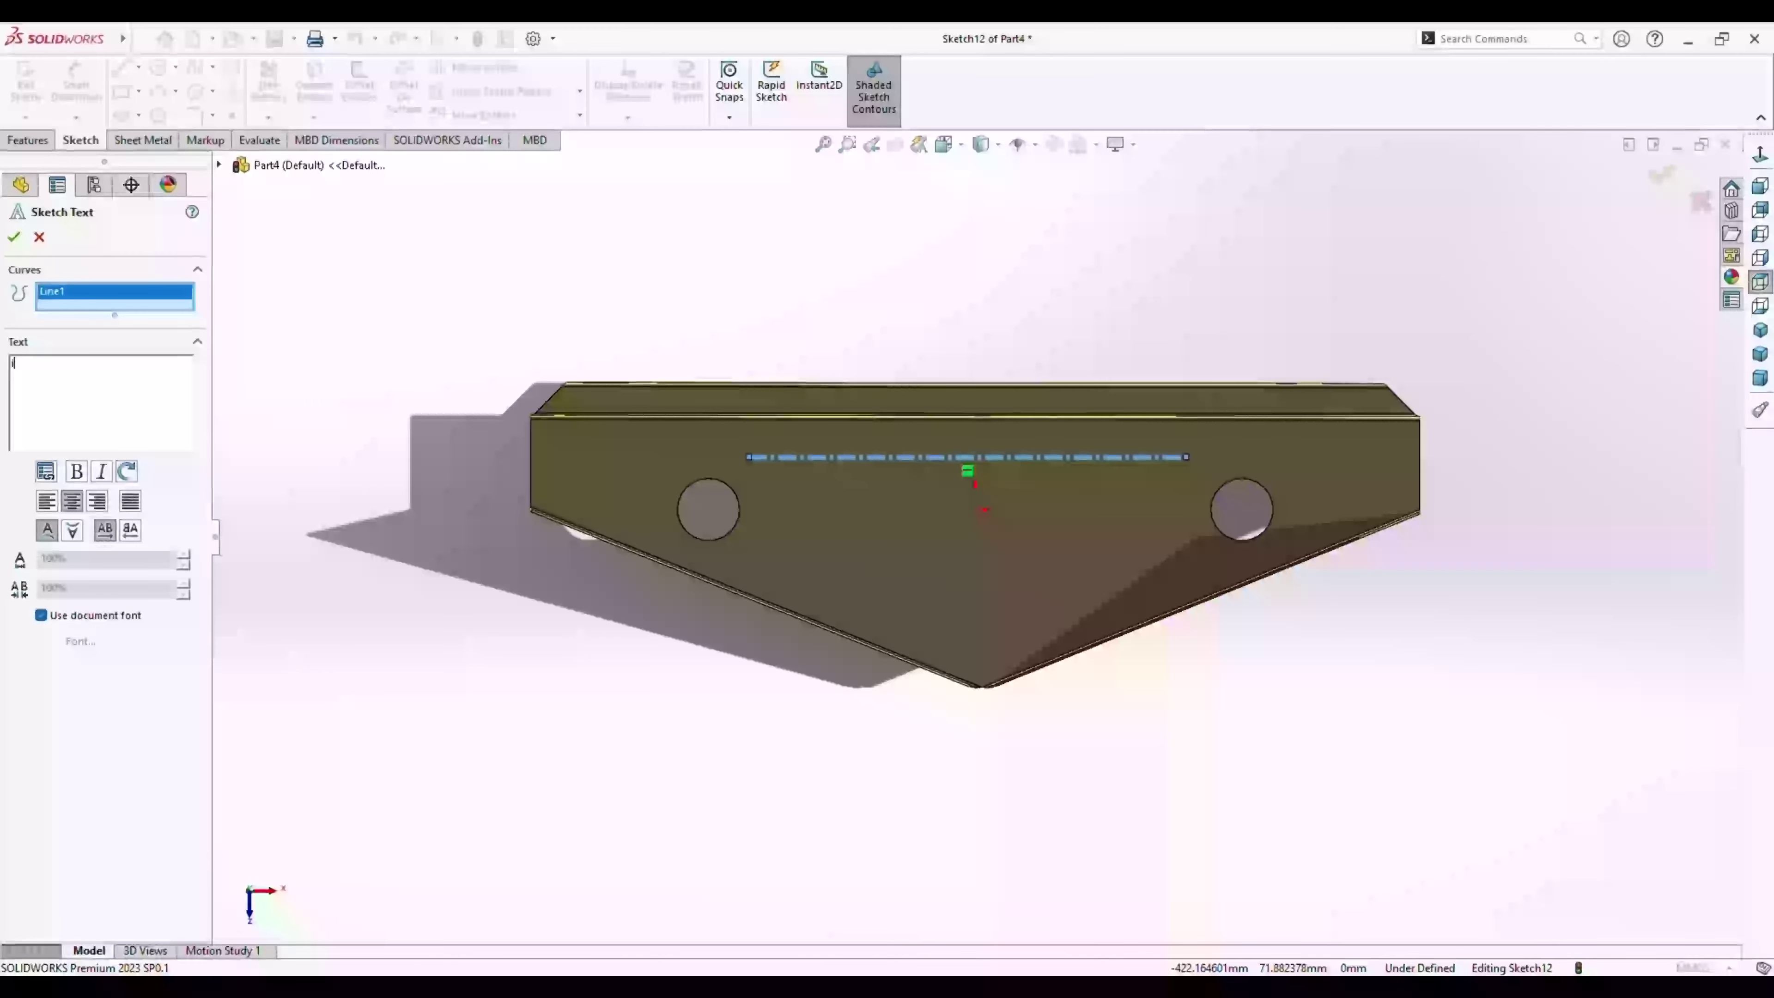
Split the sketch text into 'I HOPE YOU LIKE' / 'SKETCH BEND' in a larger custom font.
type("i")
type("i")
type("OPE ")
type("OU")
type("IK")
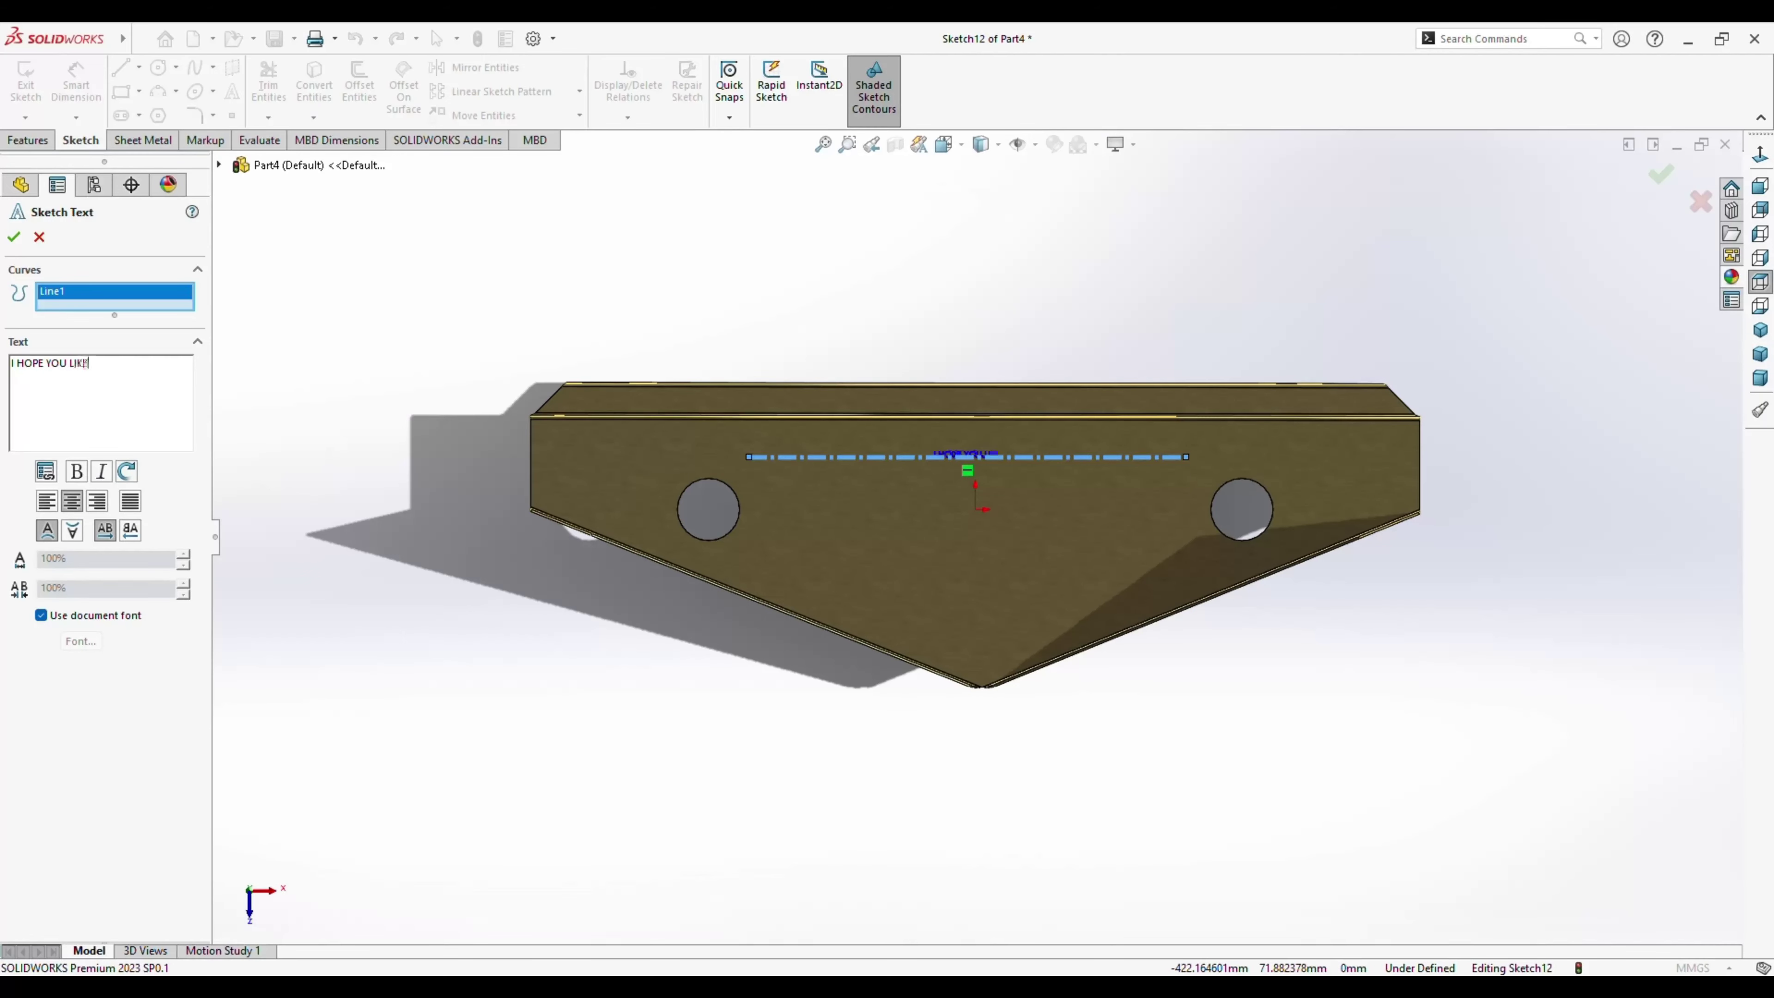
type("E ")
type("ET")
type("H ")
type("ND")
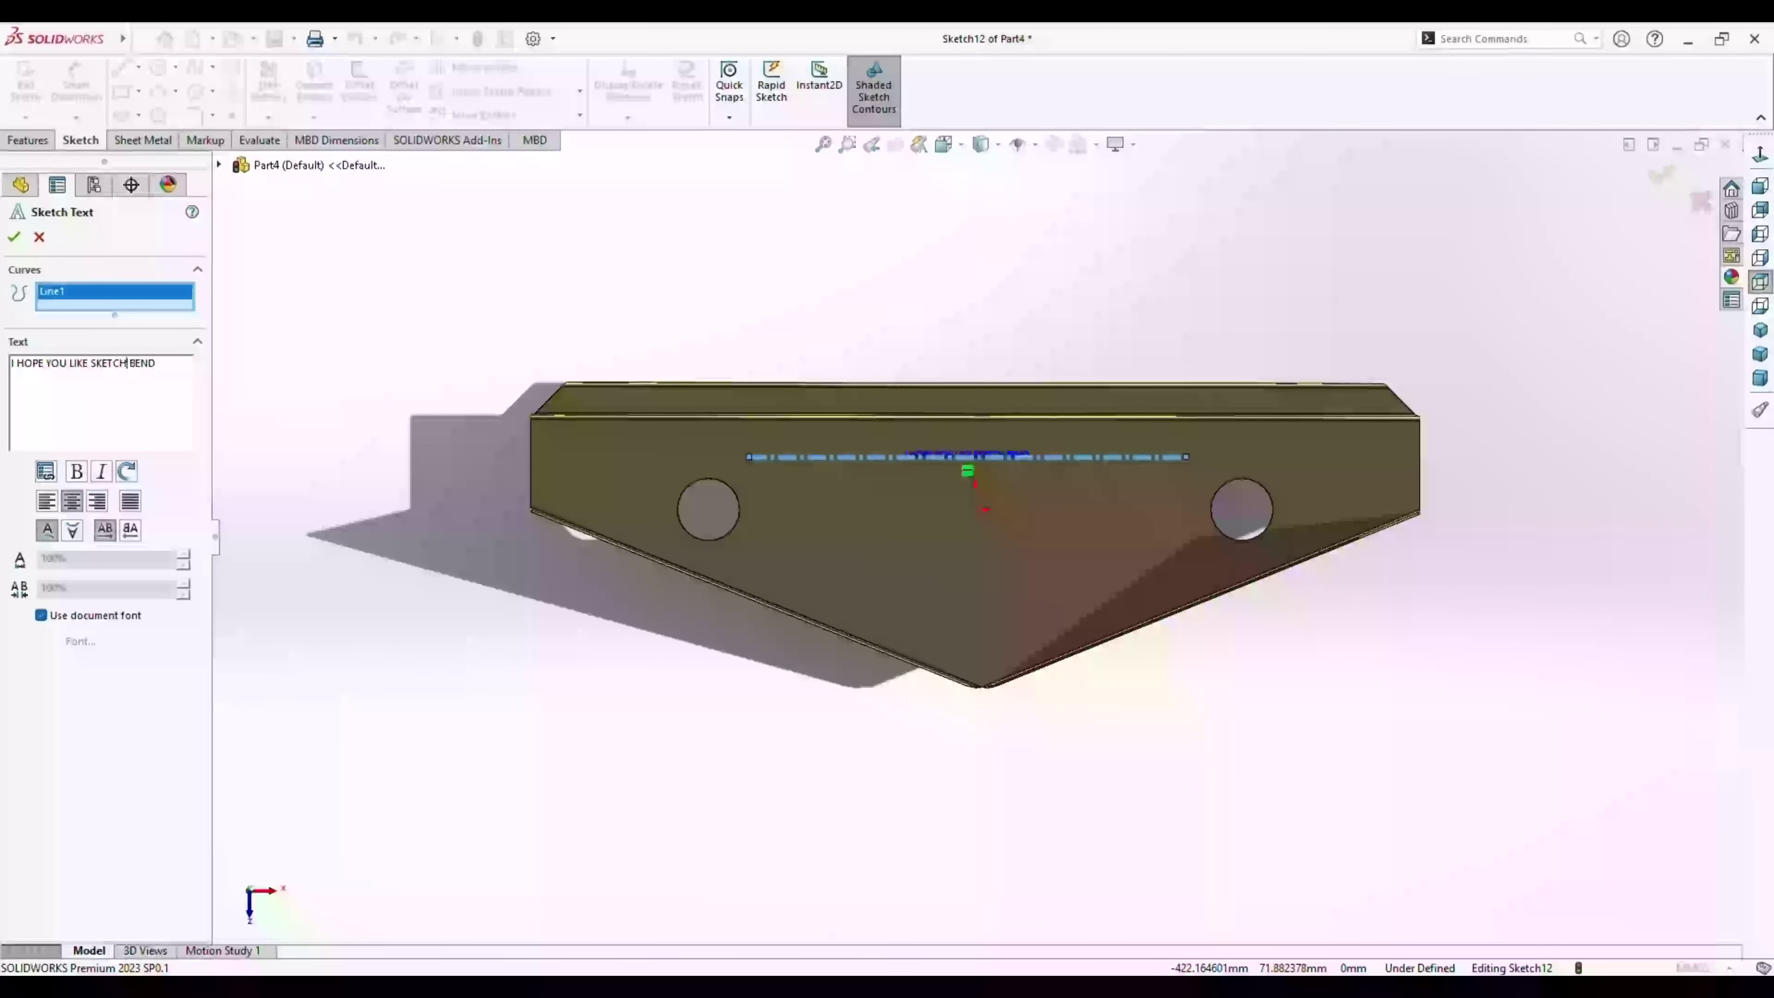
key("Left")
key("Left")
key("Left")
key("Left")
key("Left")
key("BackSpace")
key("Return")
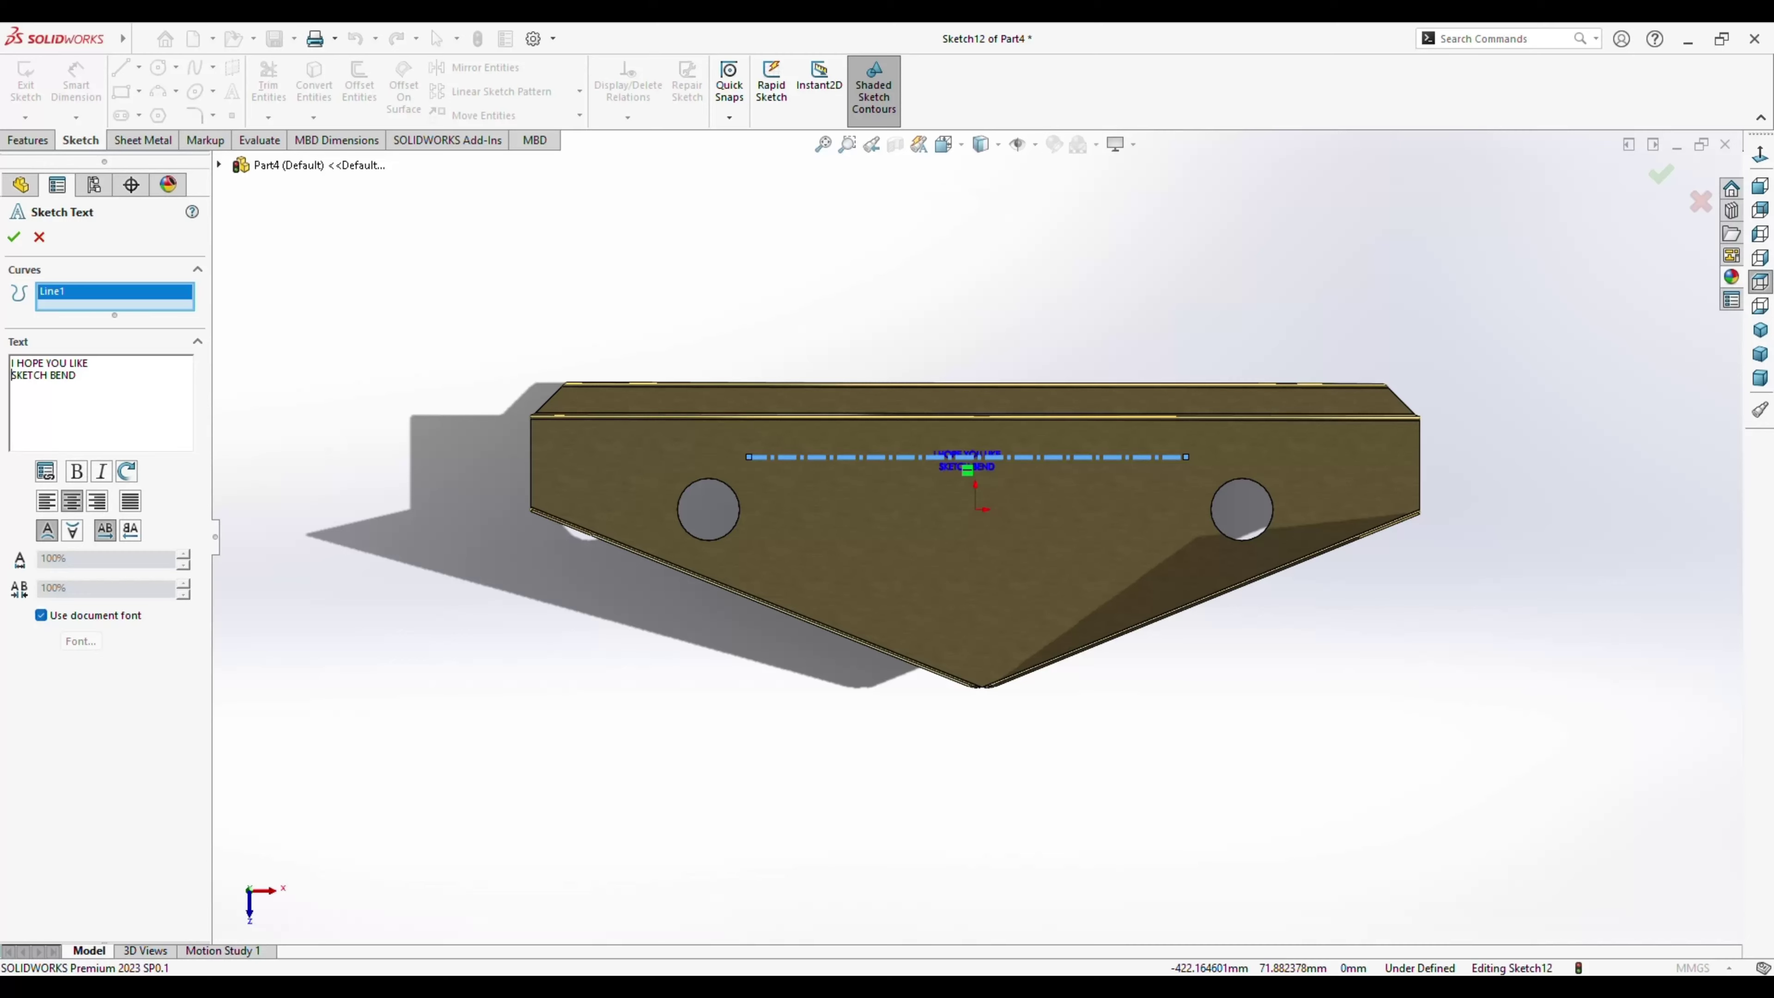
left_click(41, 615)
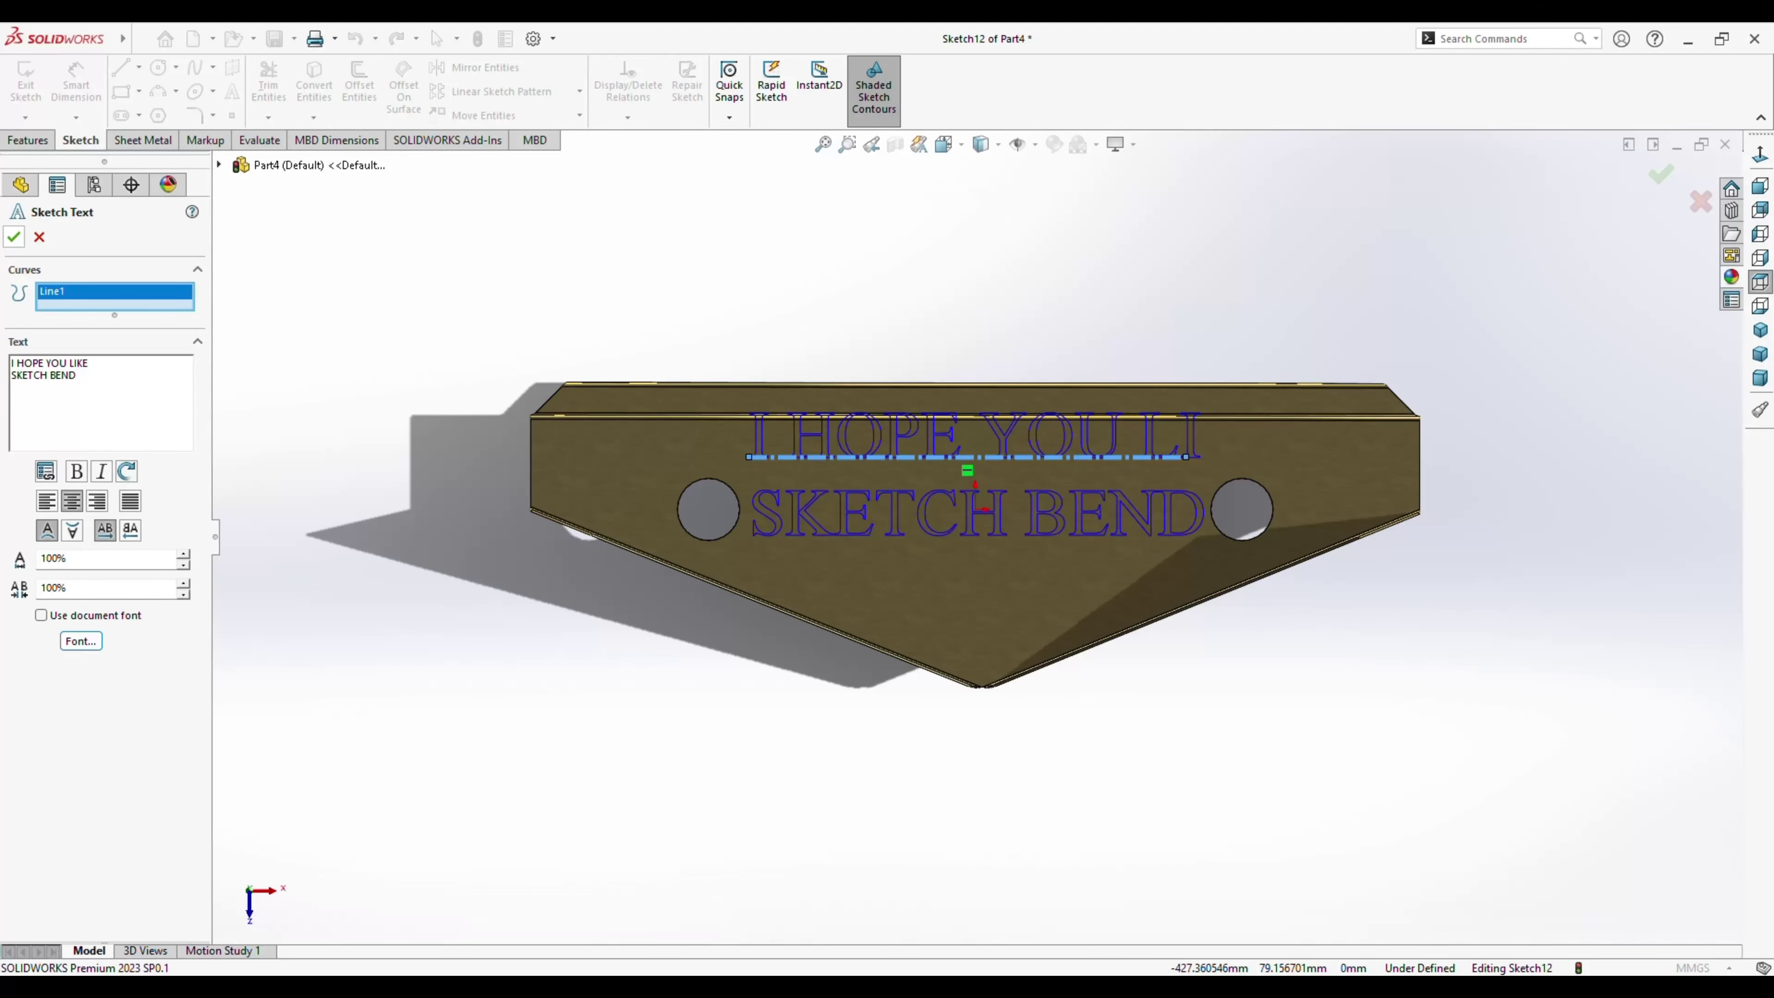
left_click(81, 641)
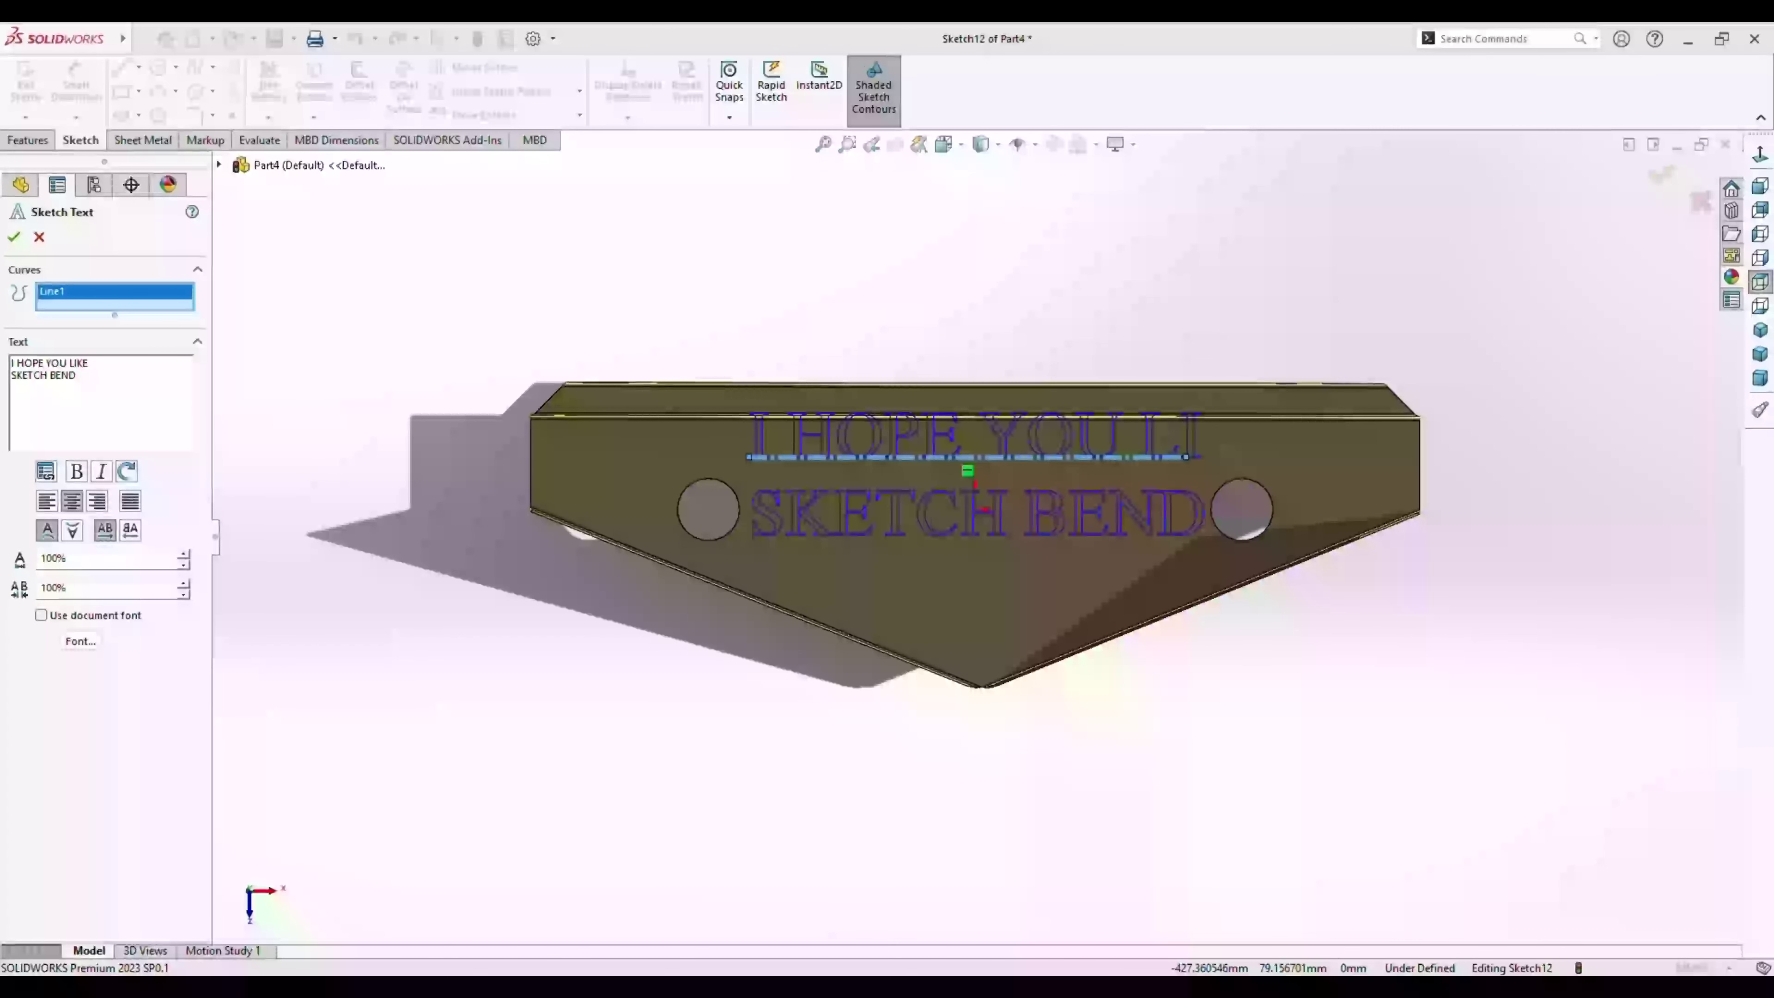
key("Return")
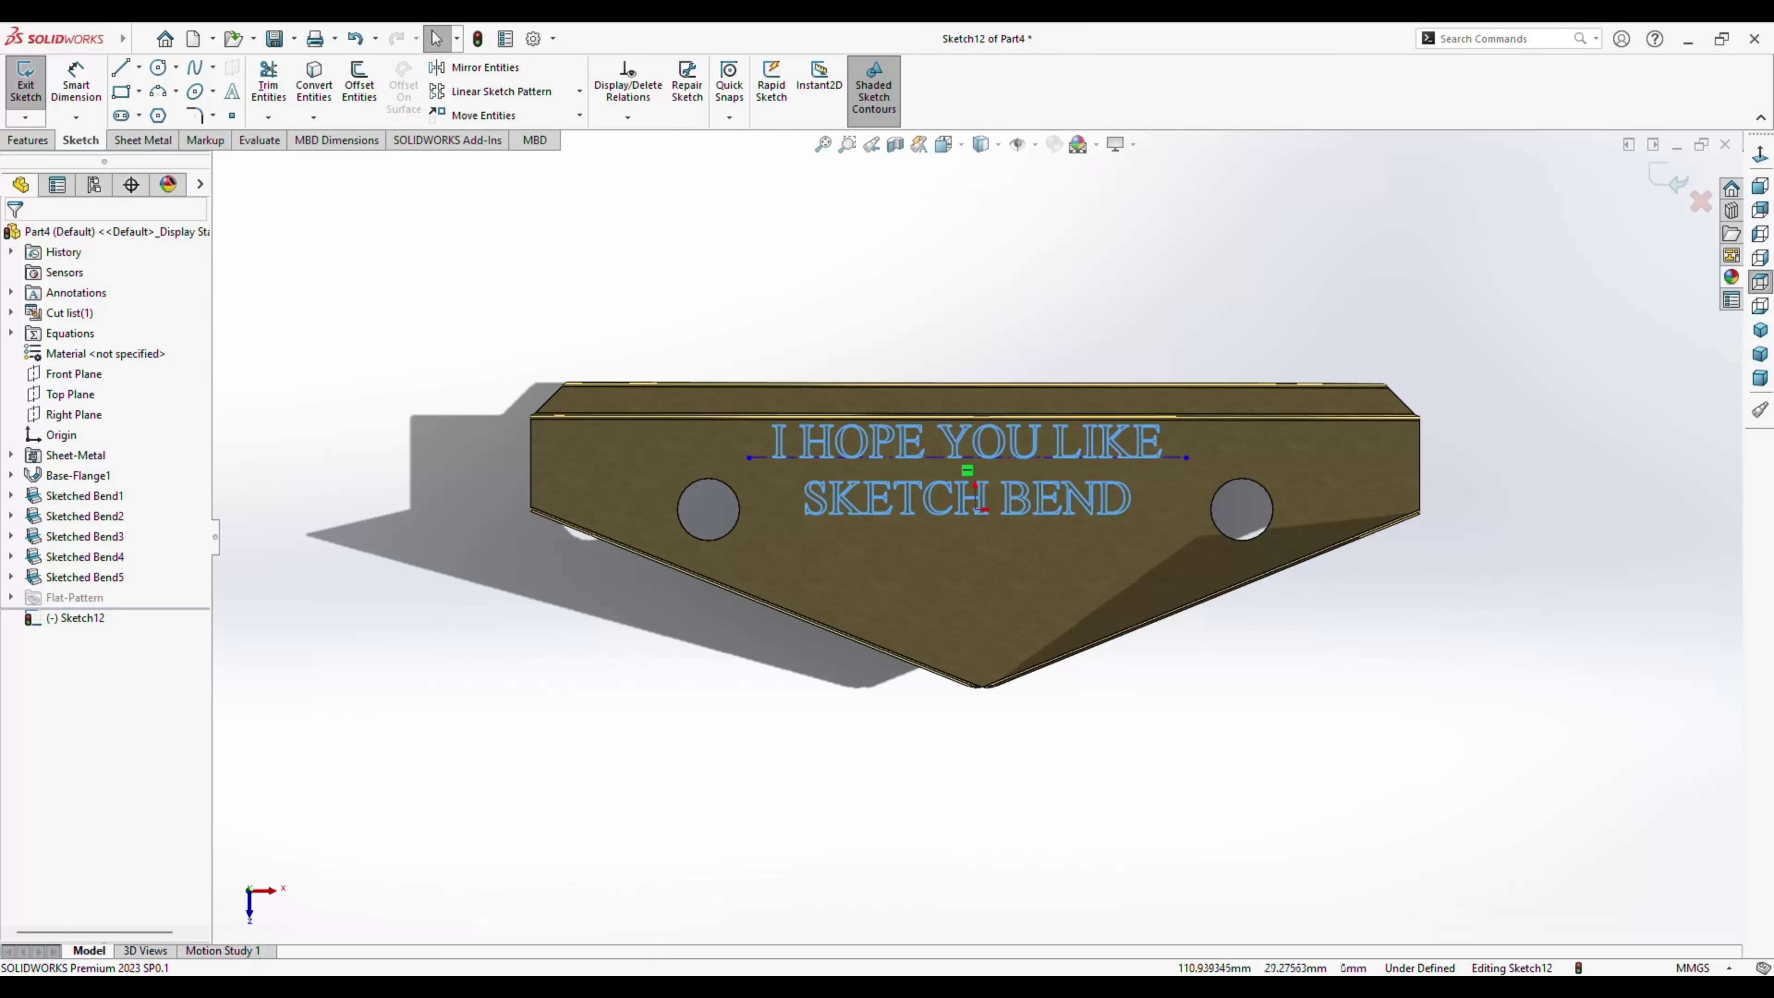
Lower the two-line text slightly on the bracket face by dragging its construction line.
left_click_drag(967, 458, 968, 478)
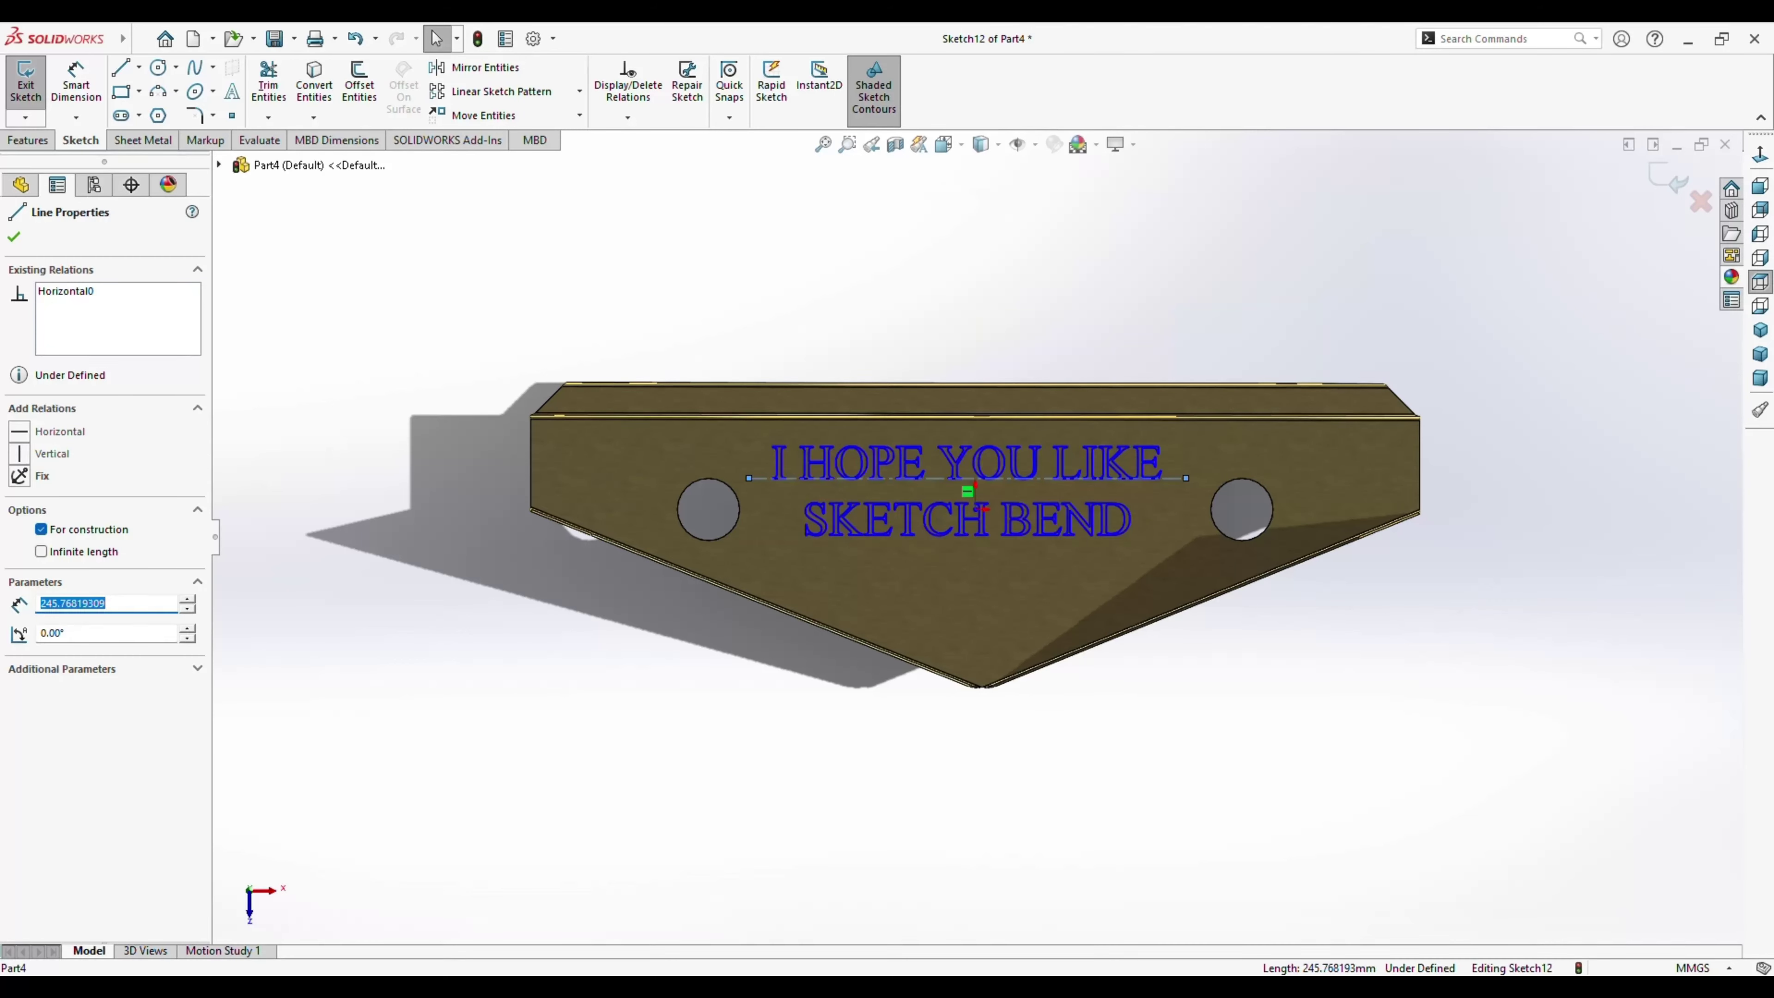
key("Escape")
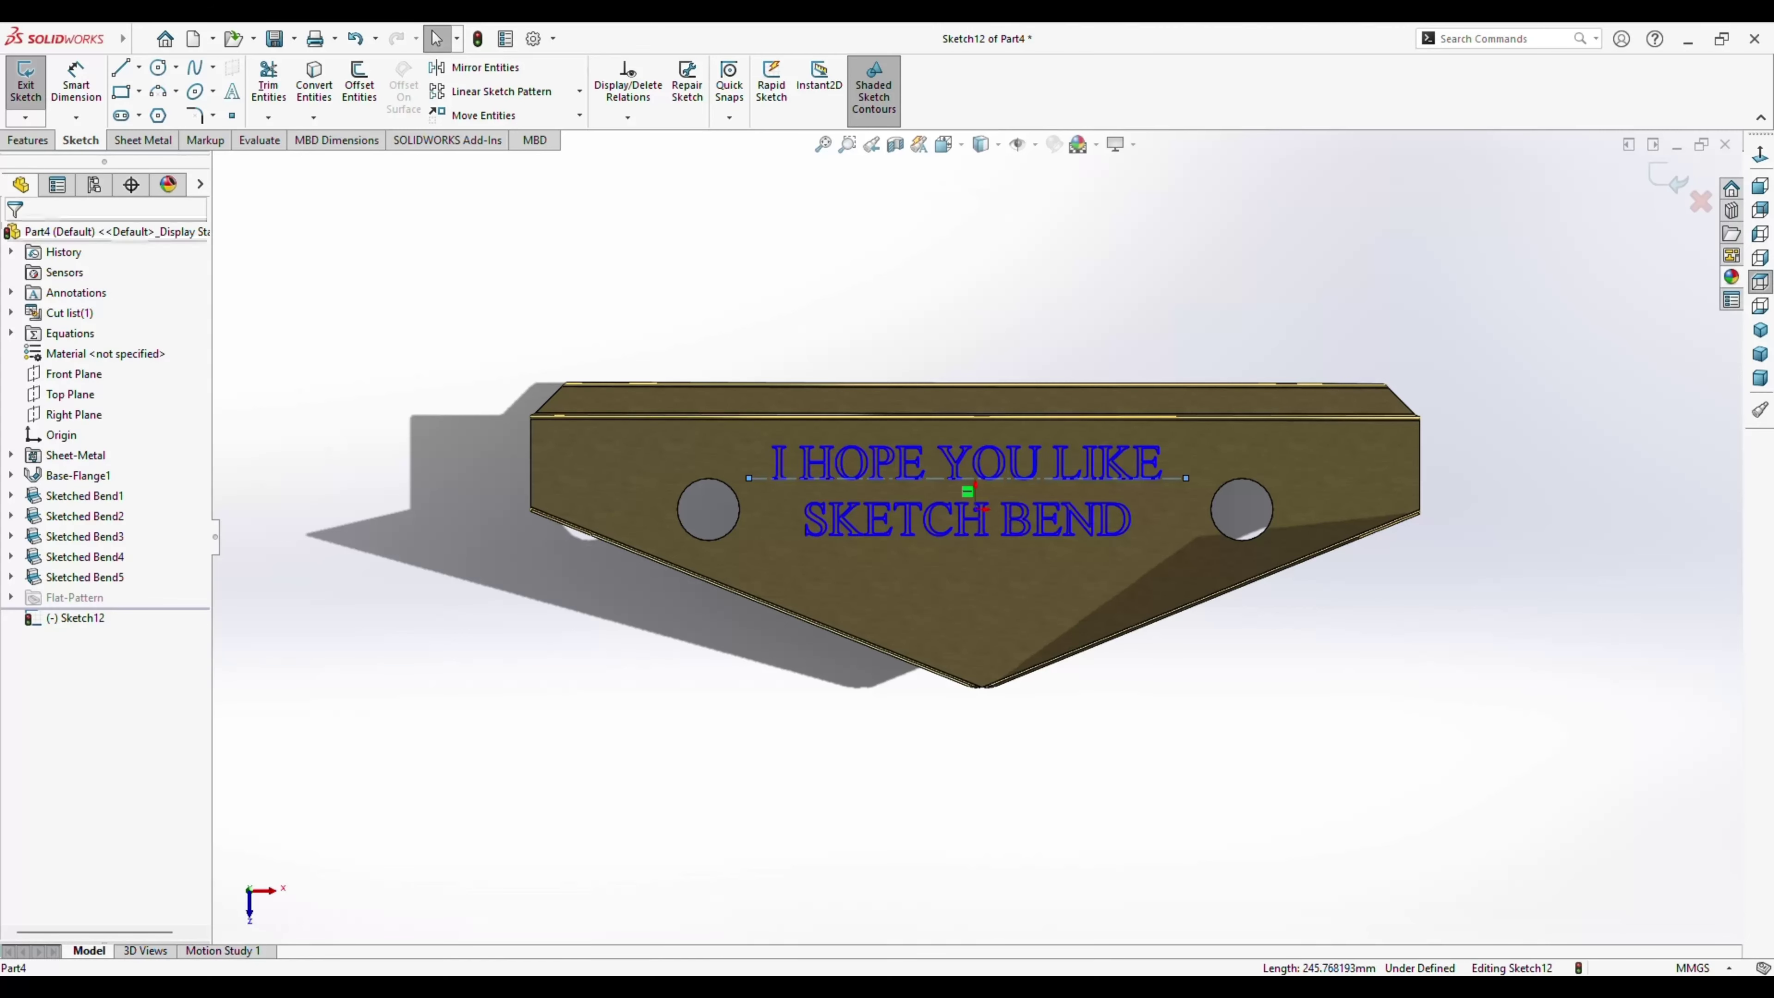
left_click(142, 140)
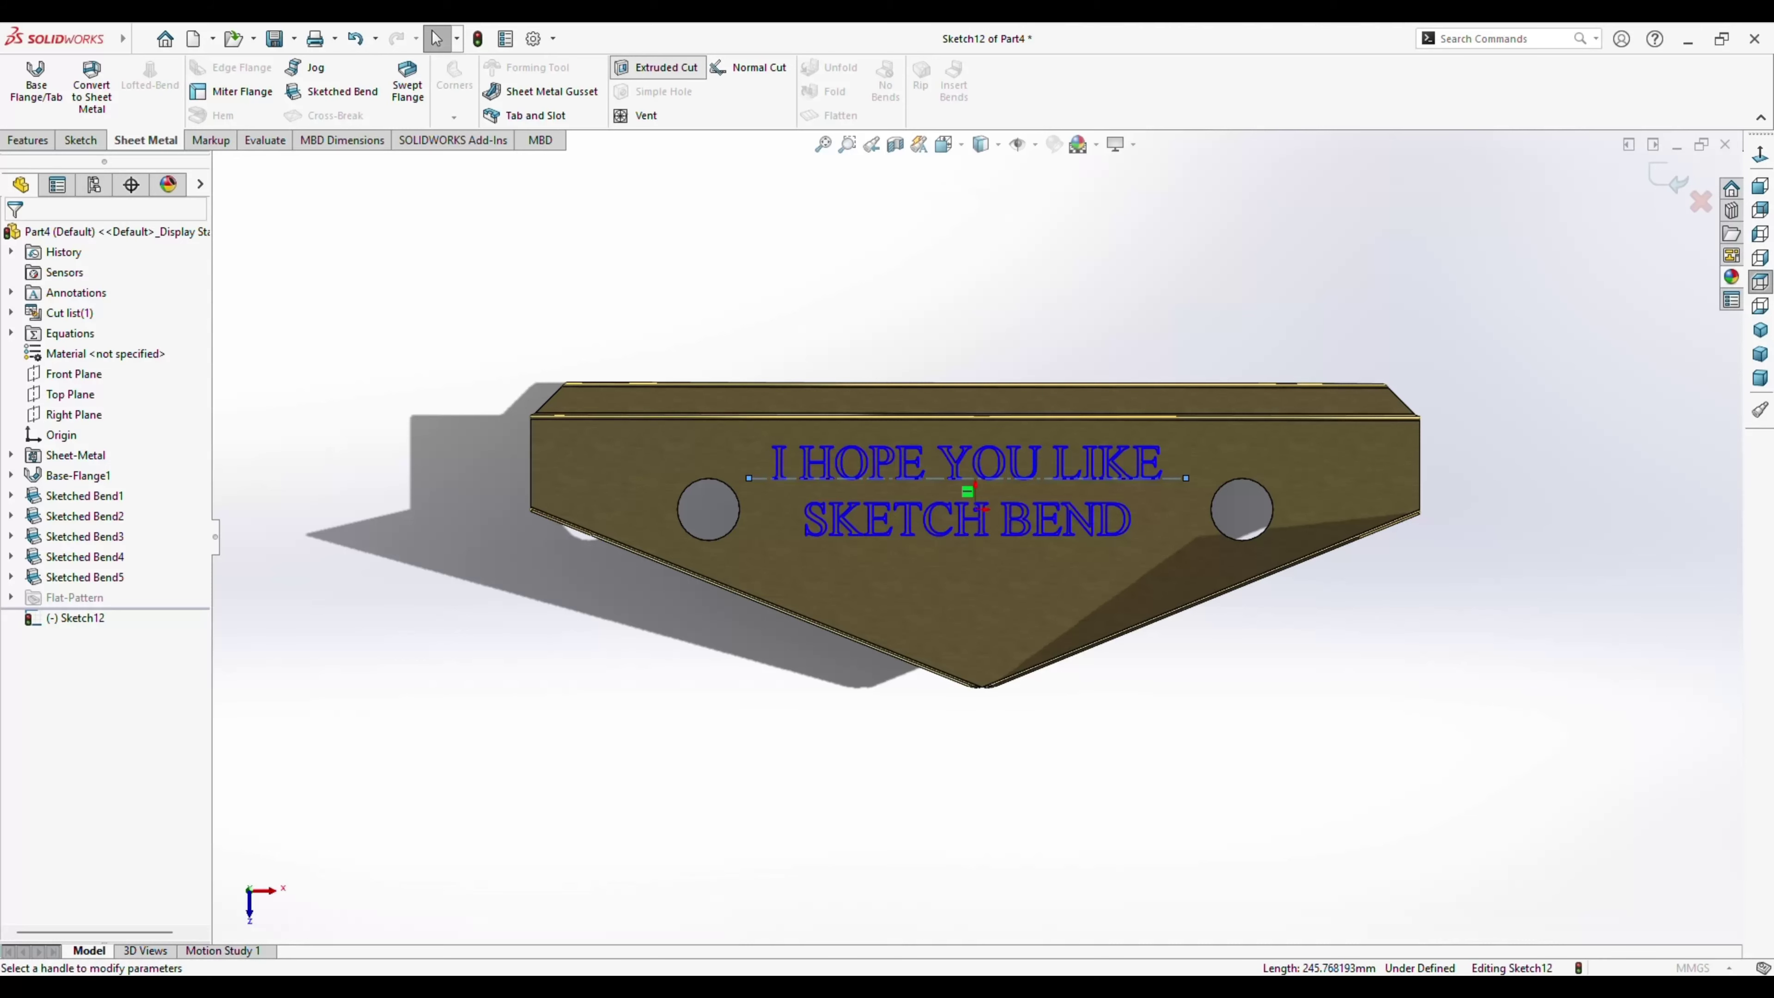
Engrave the text 0.2 mm deep with a blind Extruded Cut and select Cut-Extrude1.
left_click(661, 67)
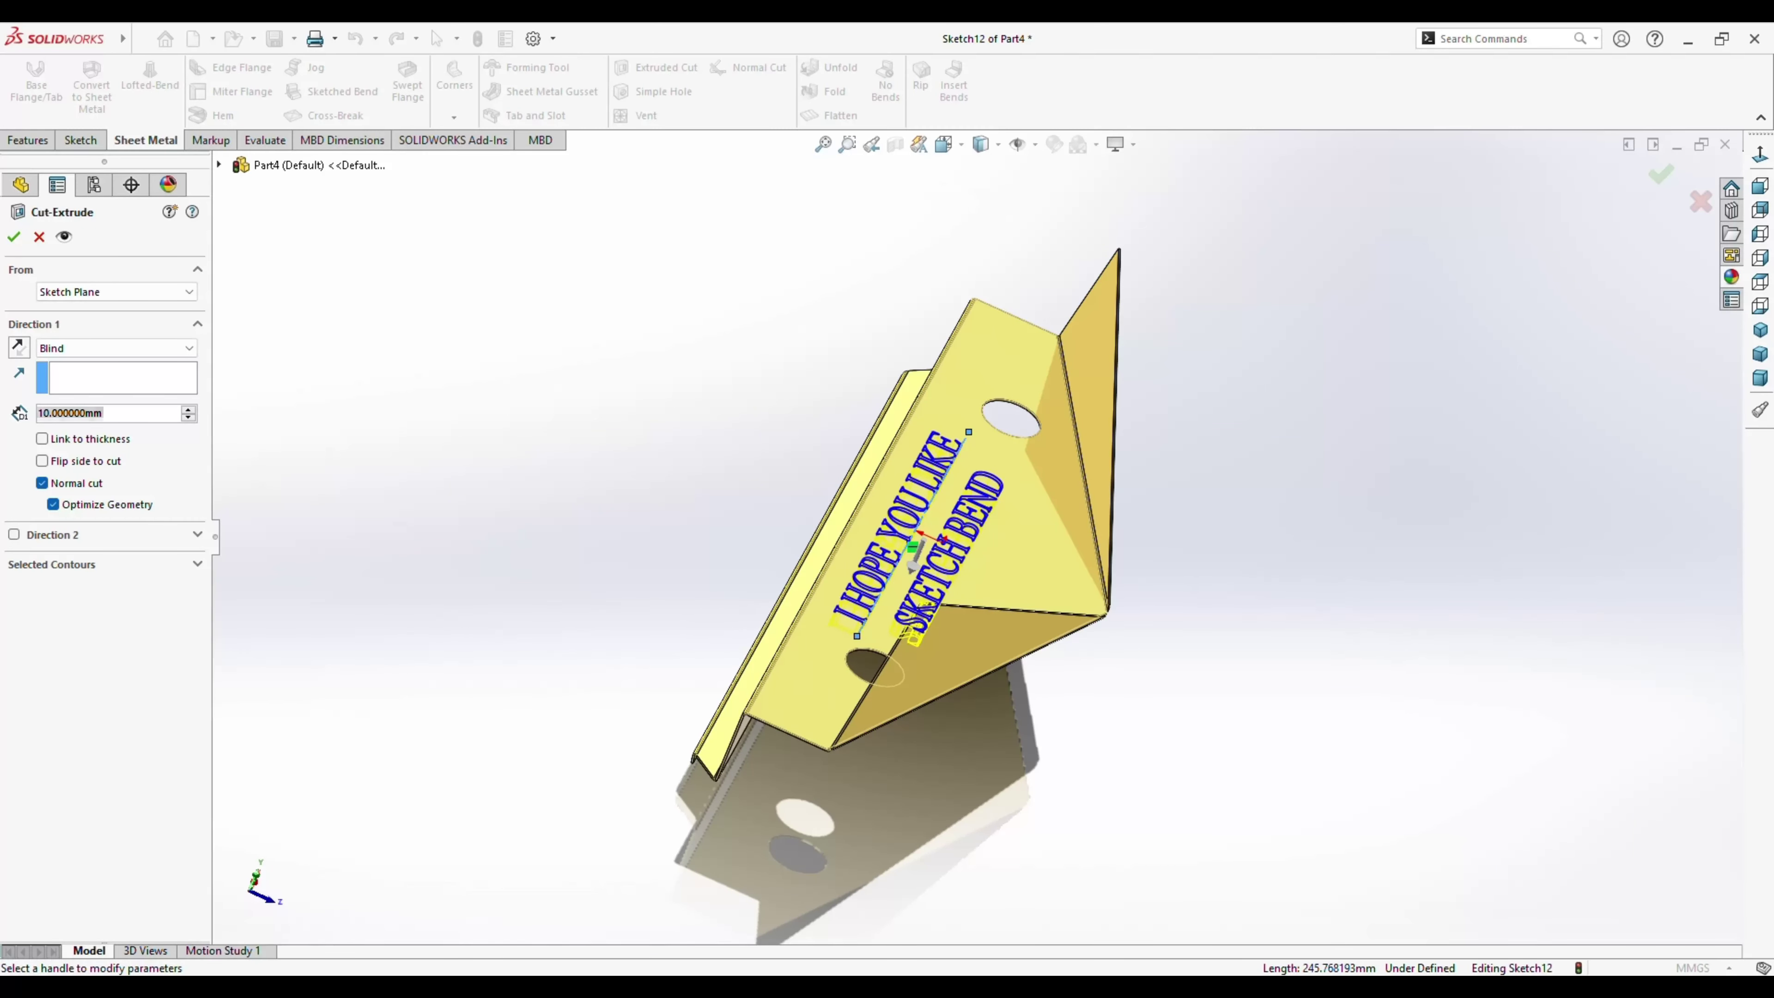
type(".2")
key("Return")
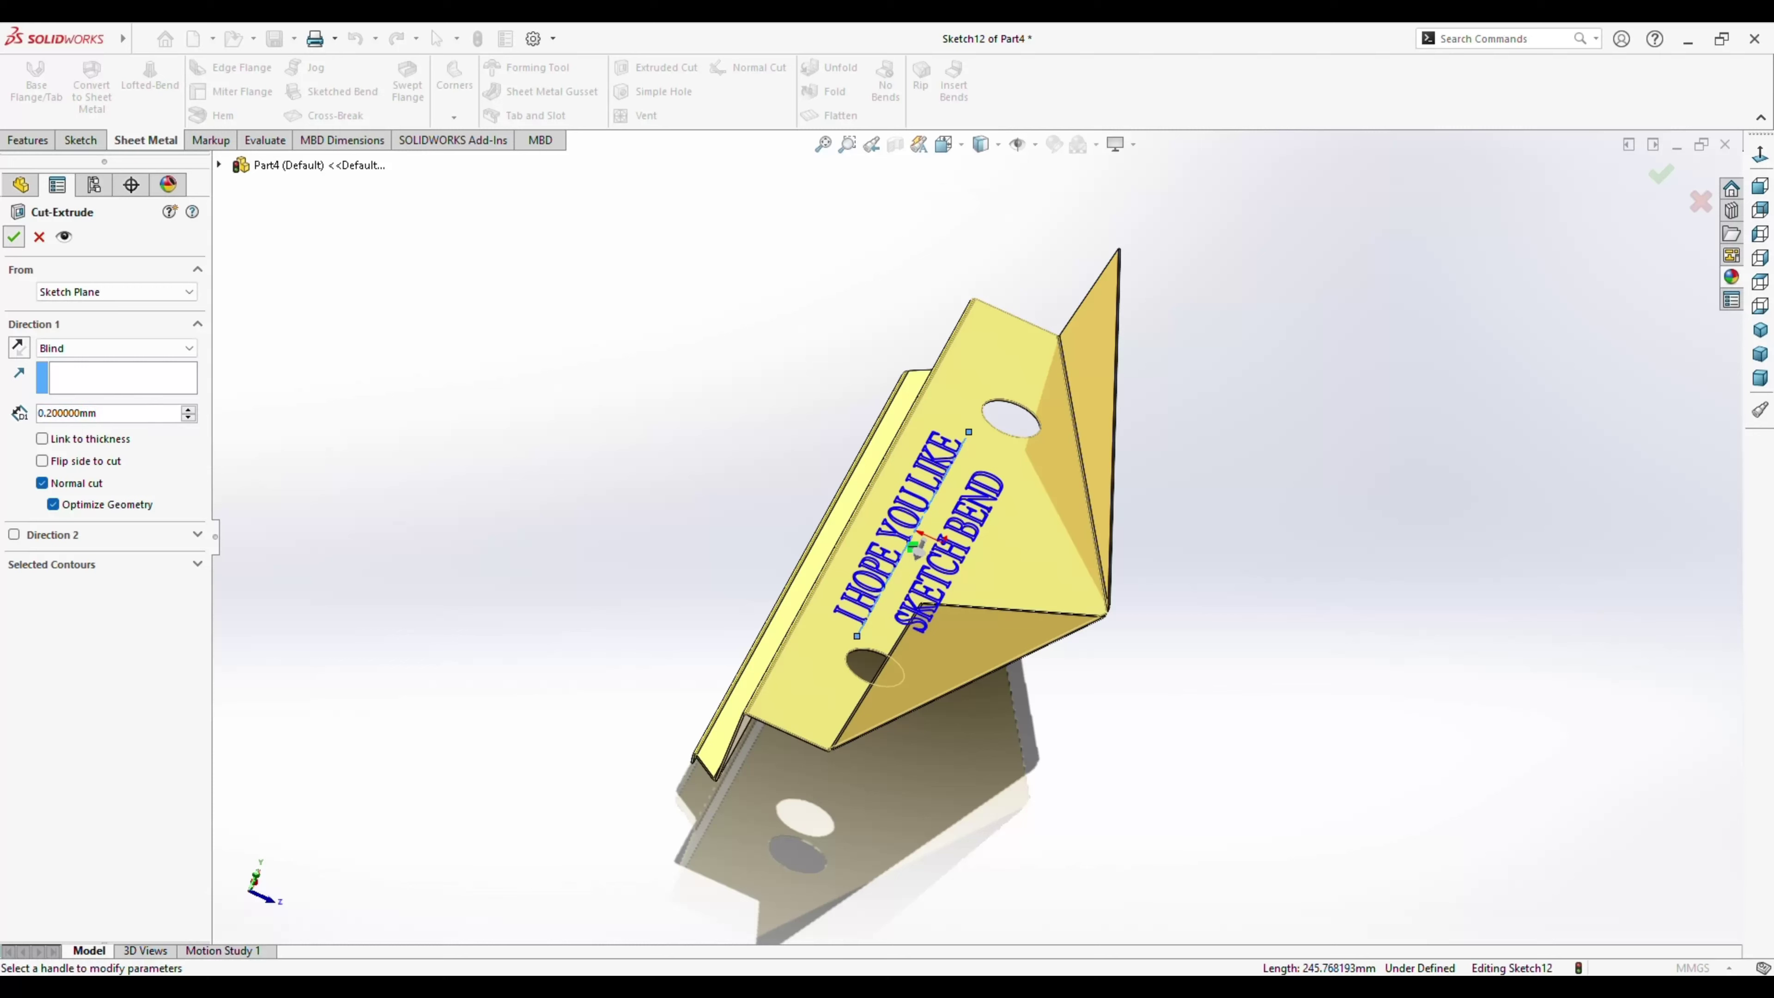
left_click(13, 236)
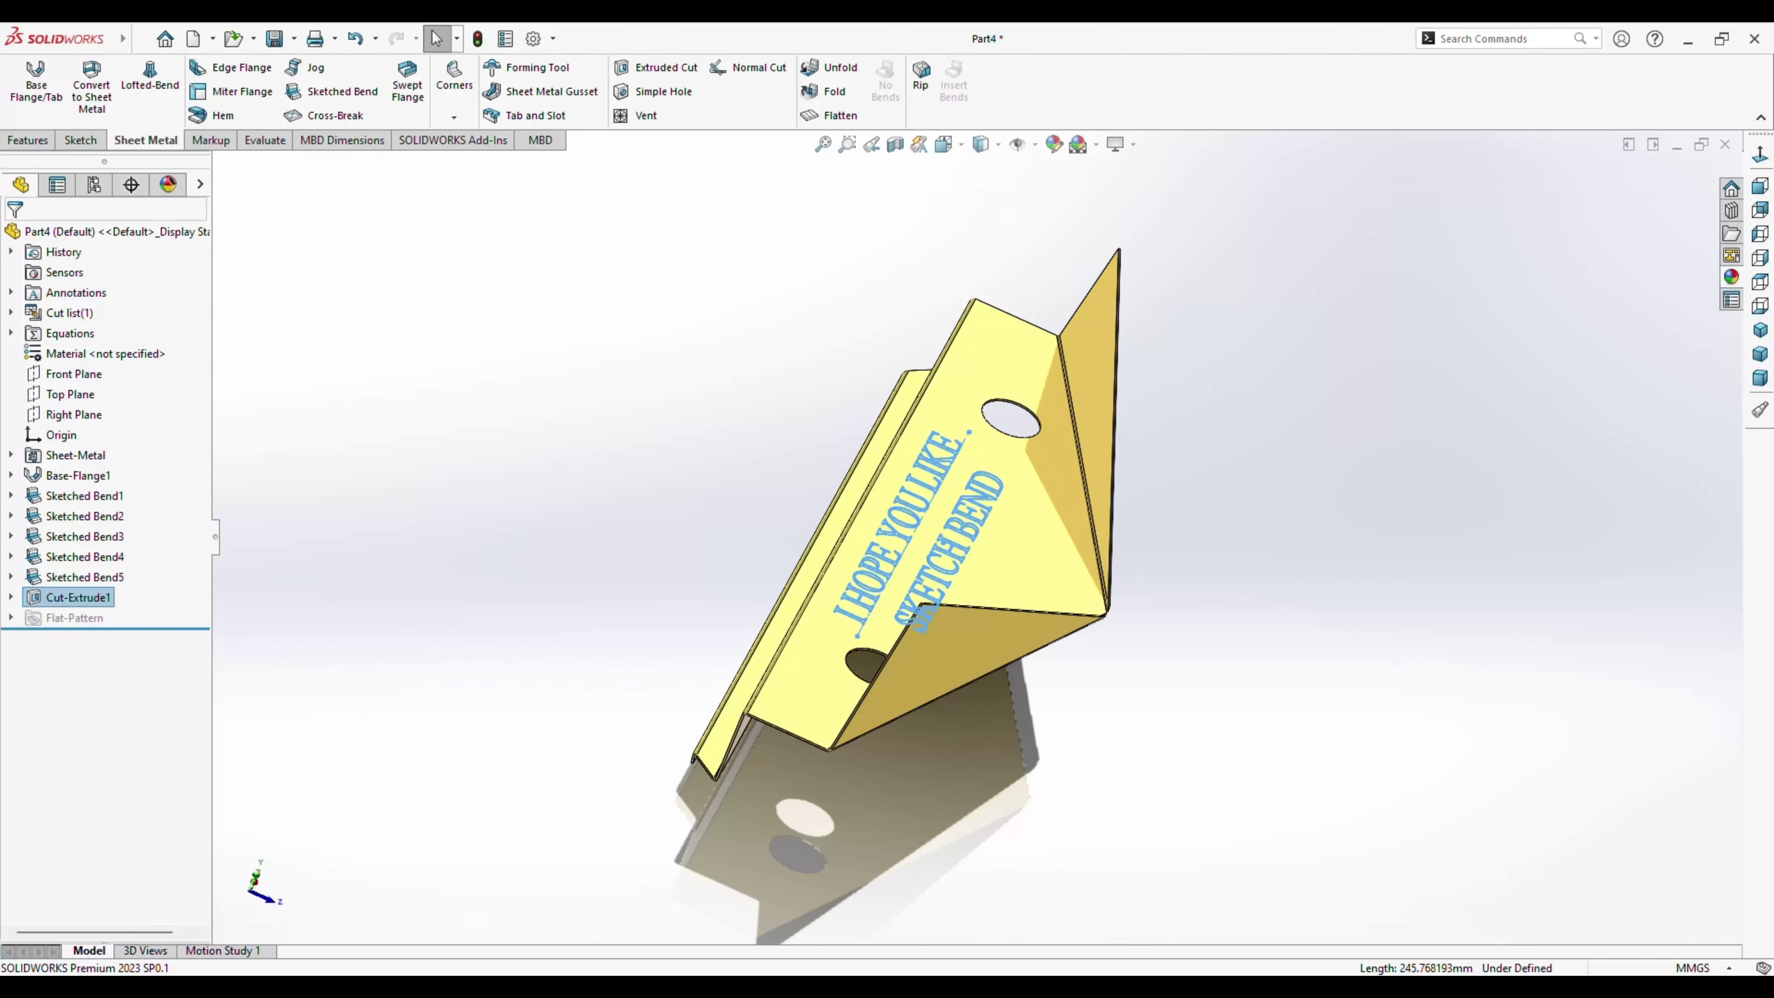
left_click(78, 597)
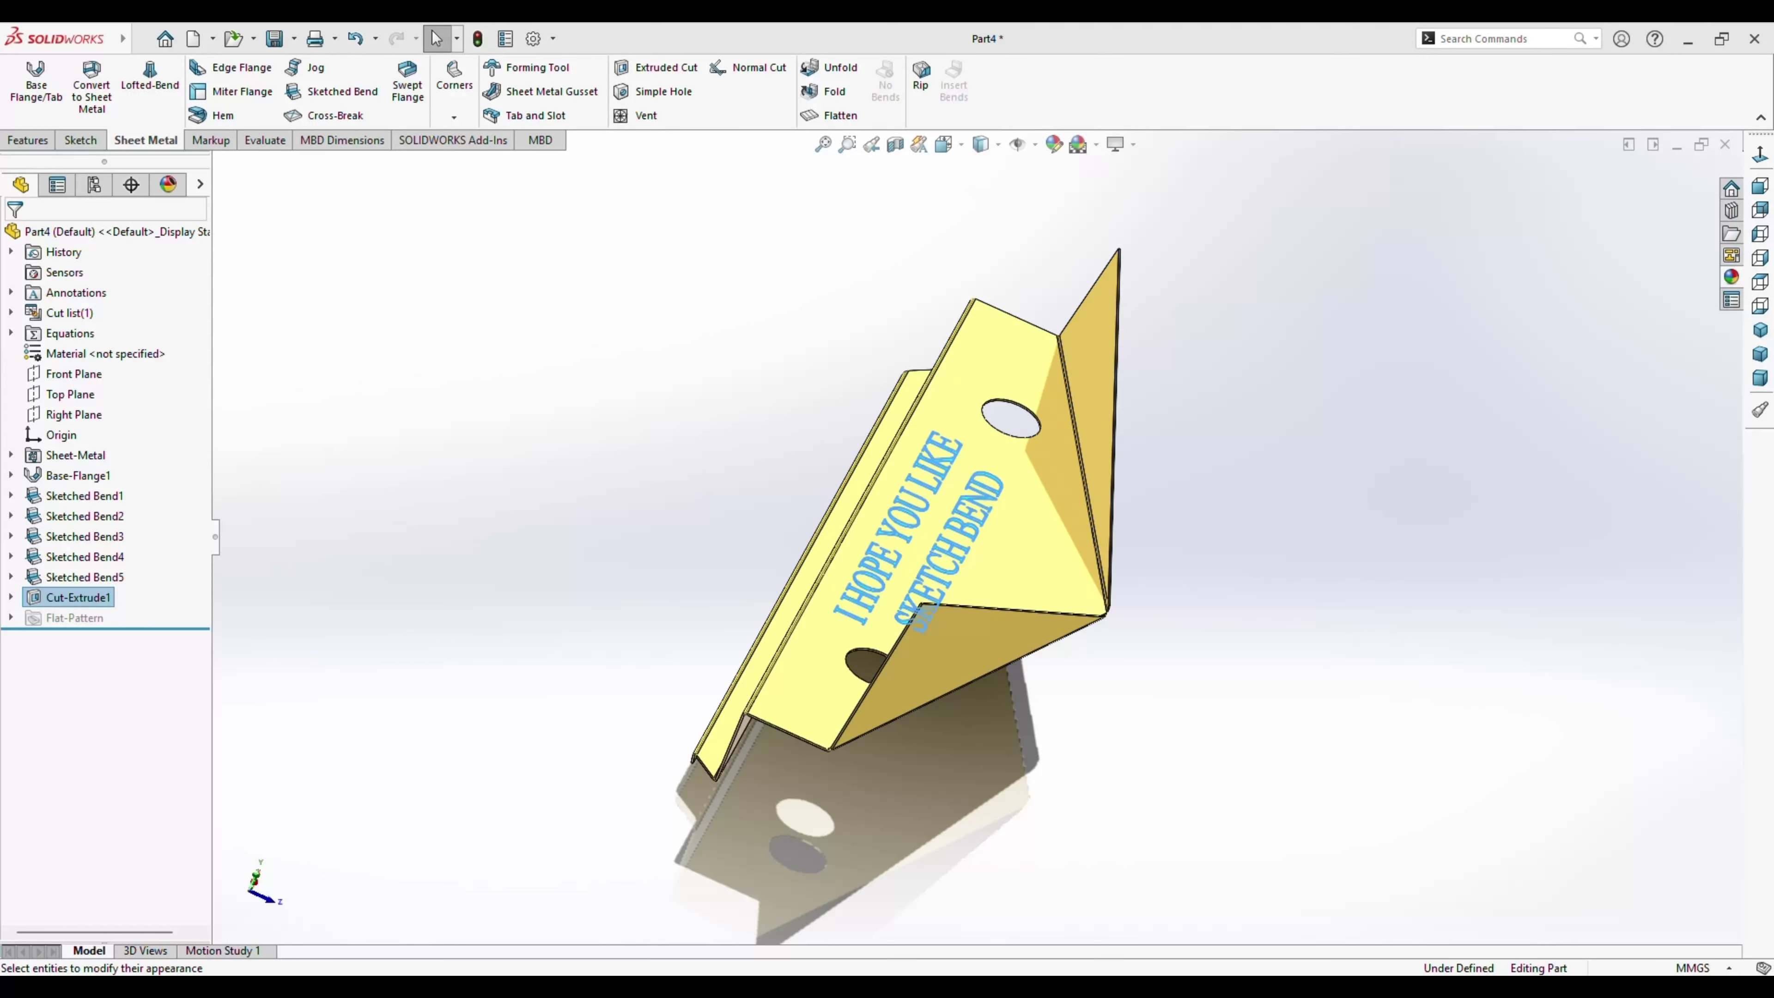
Colour the Cut-Extrude1 lettering pure green (RGB 0/255/0).
left_click(1054, 144)
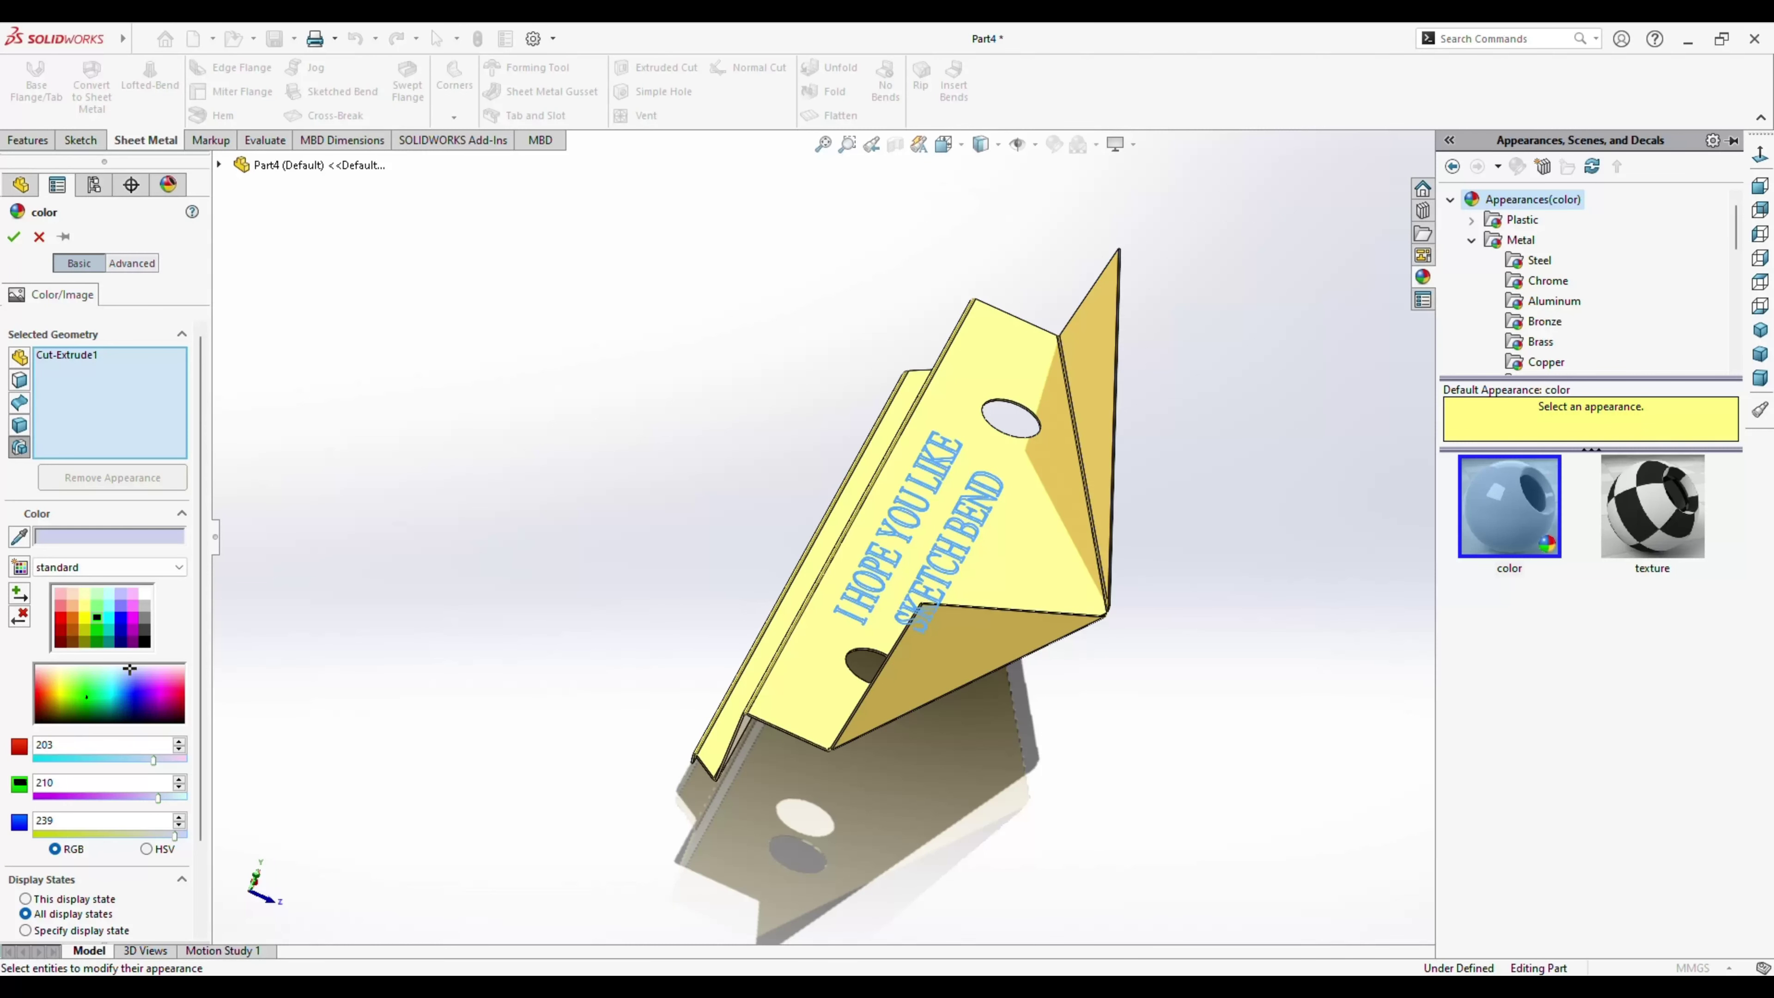
left_click(85, 693)
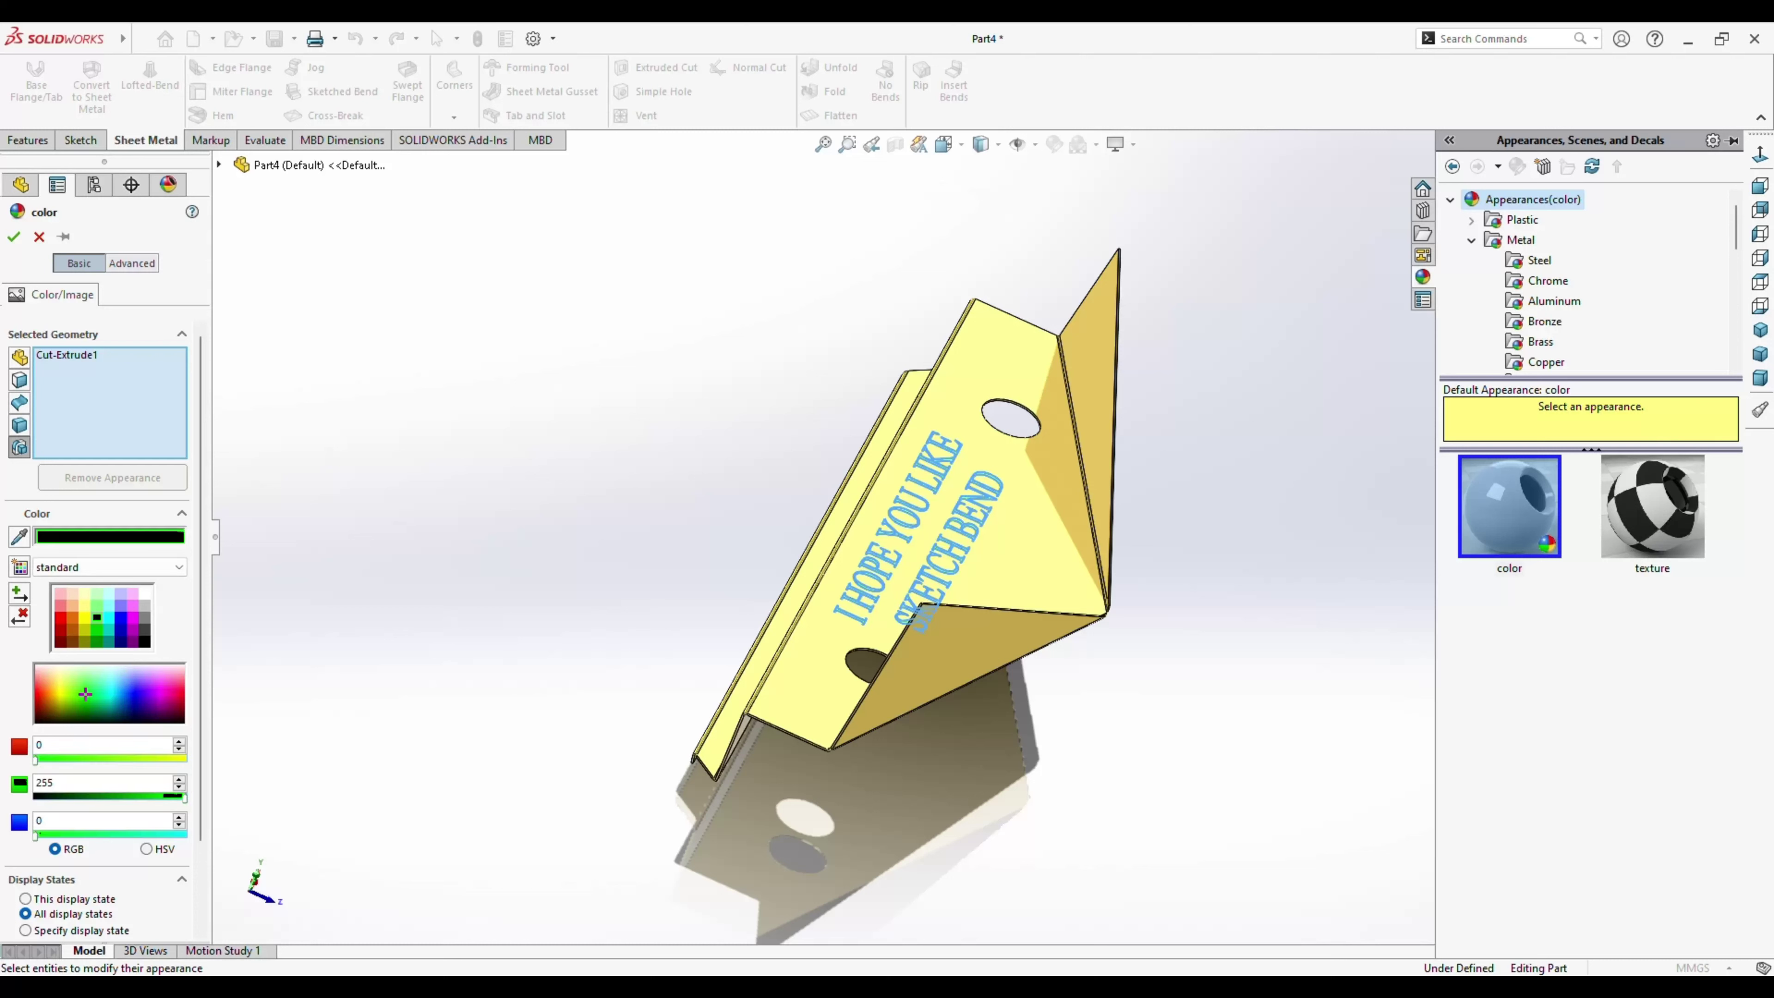
left_click(60, 617)
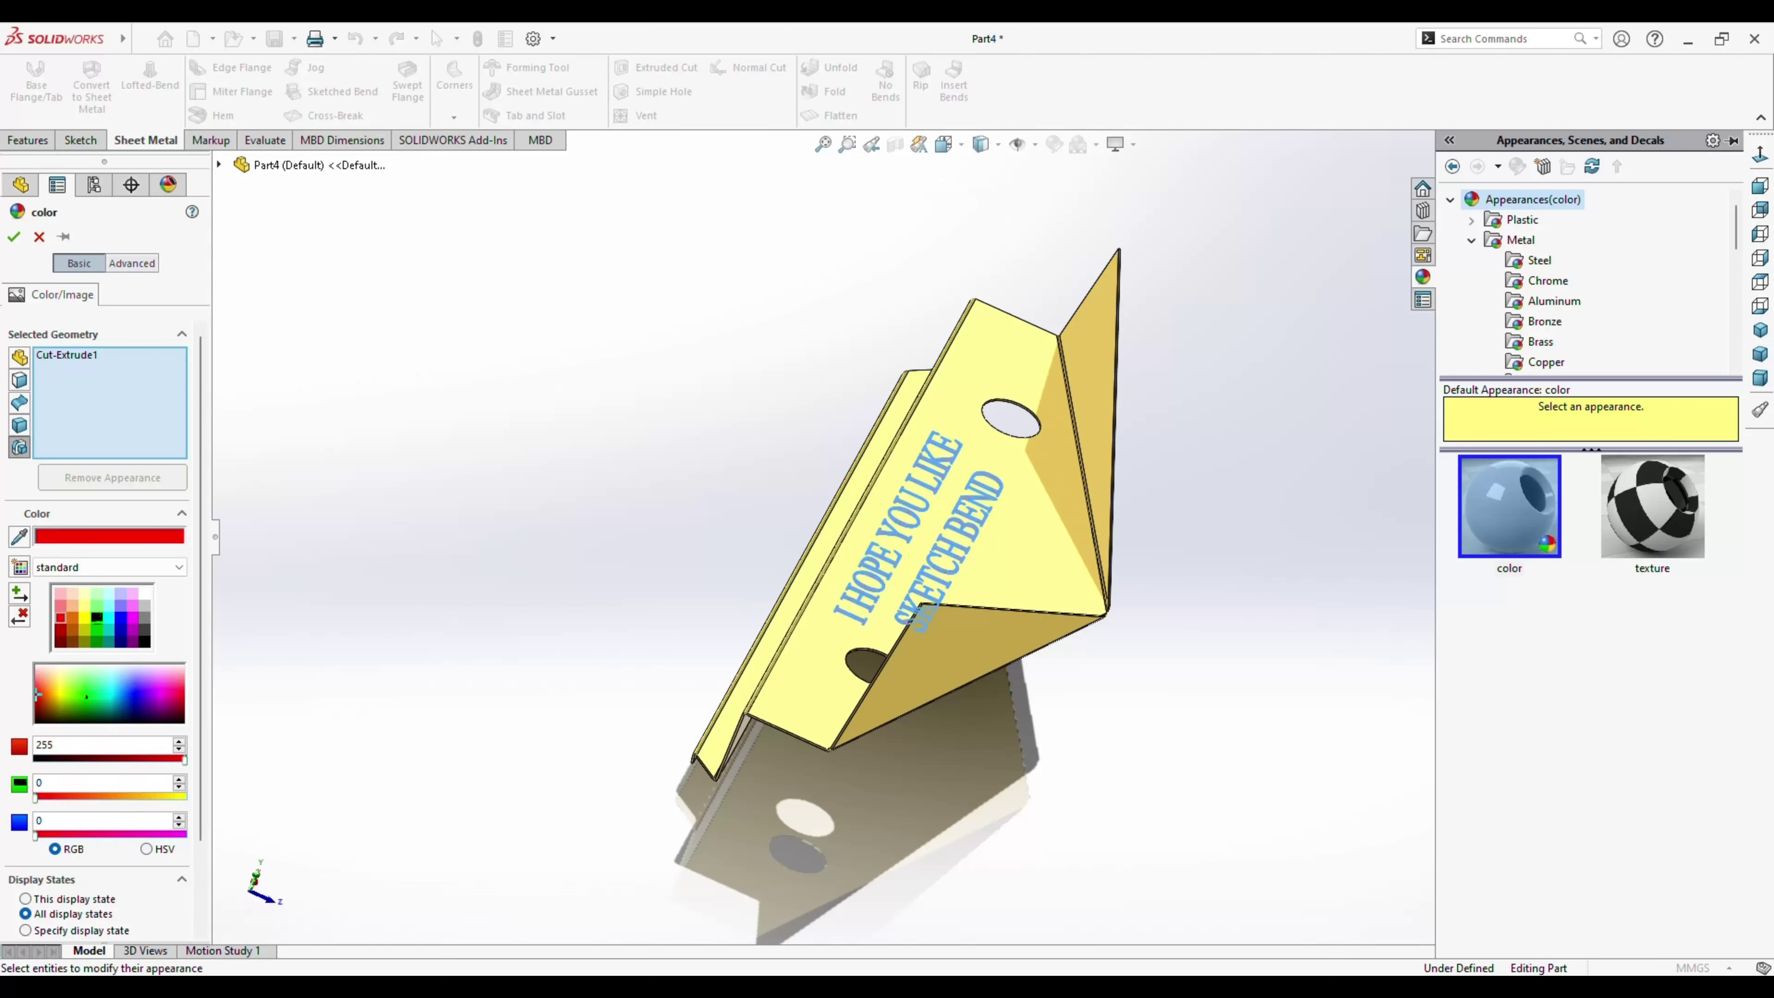
left_click(97, 617)
left_click(14, 236)
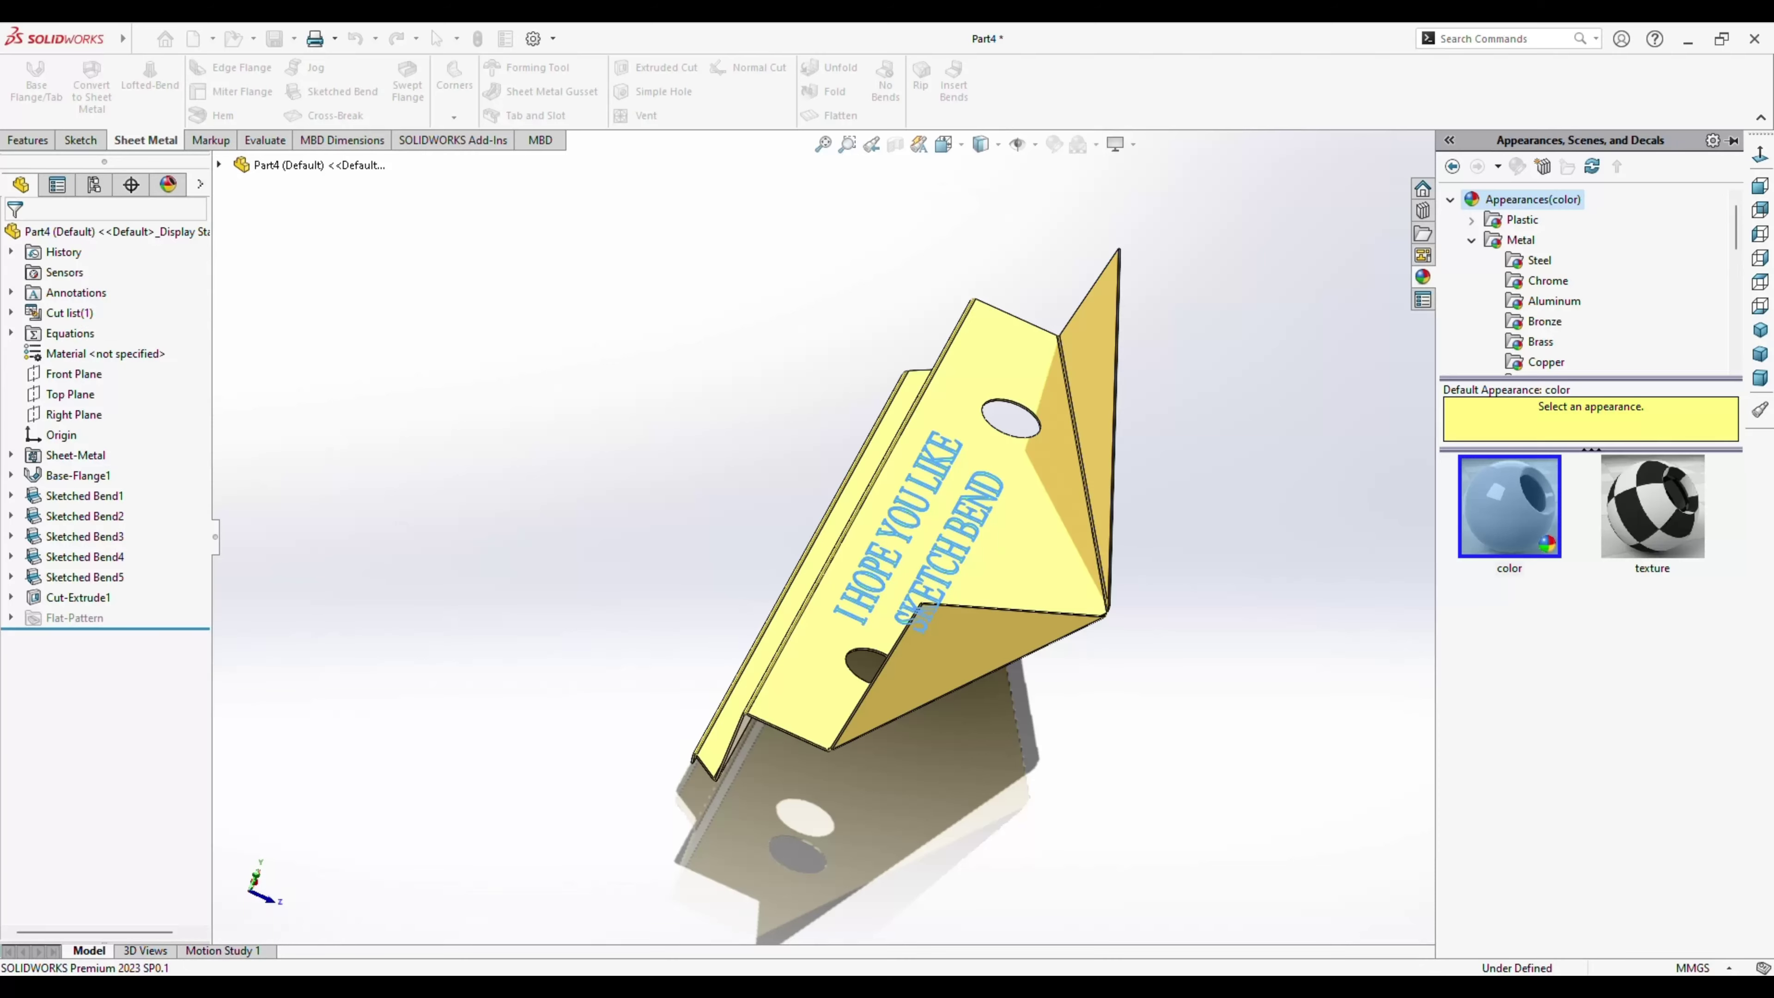
middle_click_drag(838, 489, 754, 587)
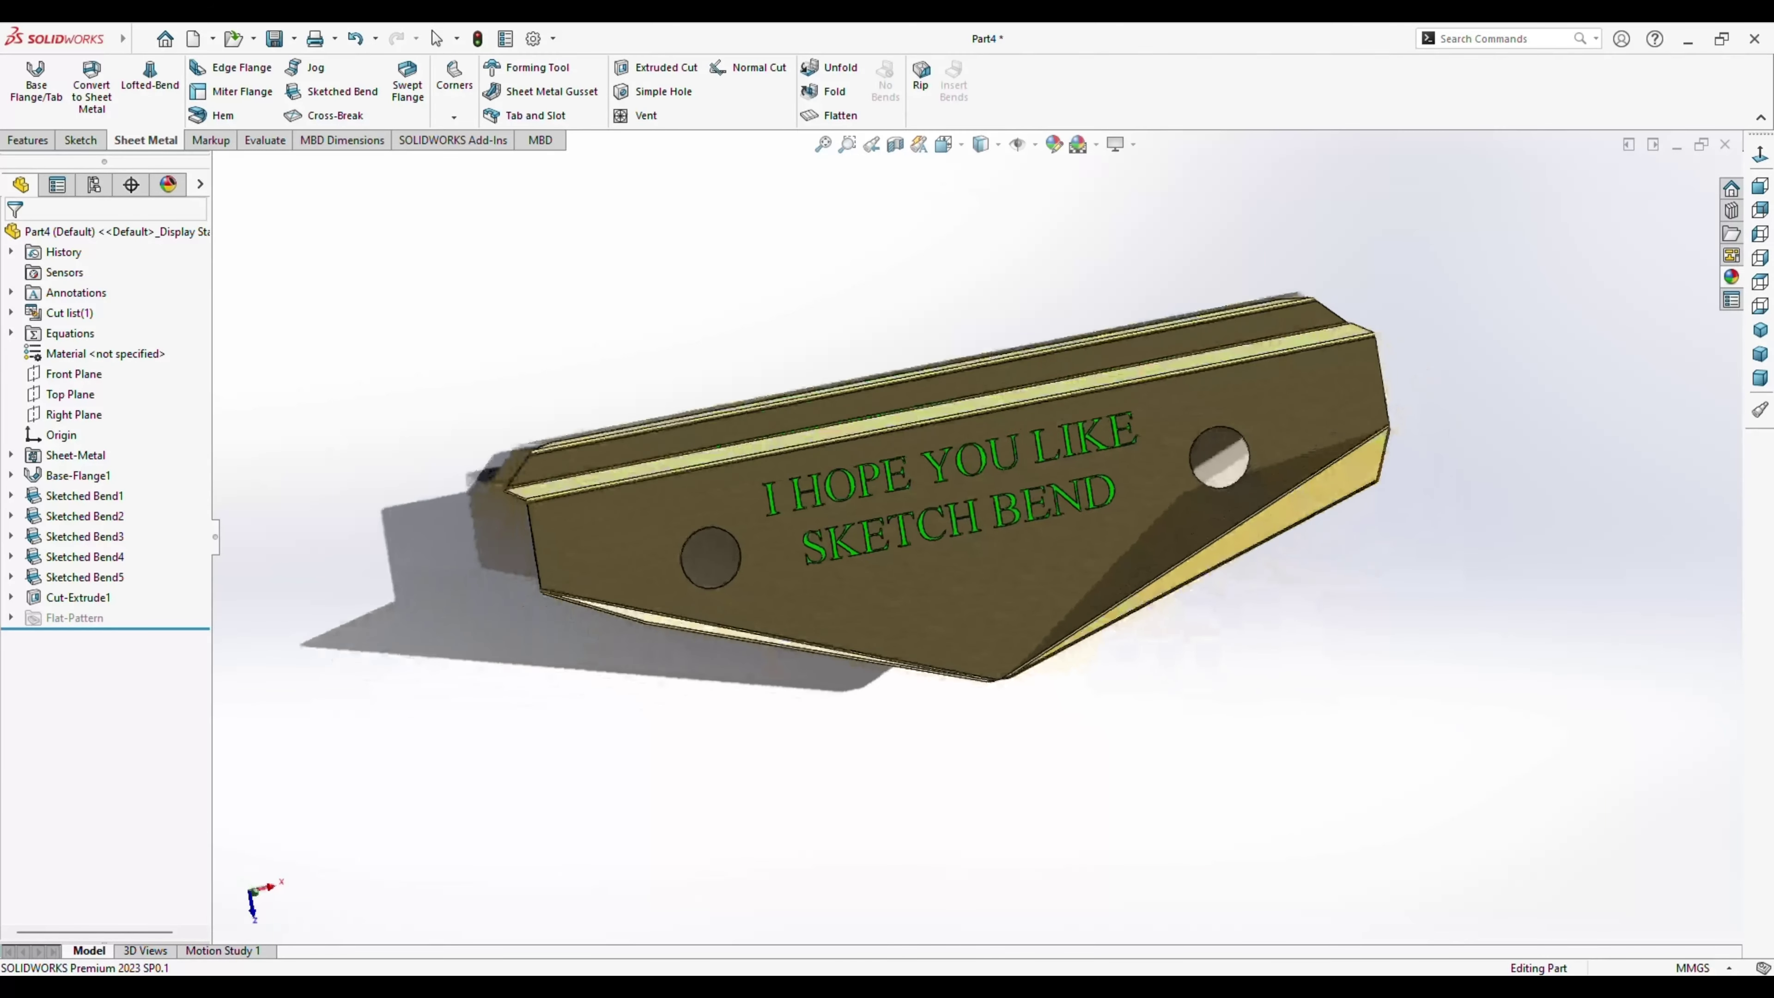
Inspect the bent bracket, then turn the view normal to the text face.
key("f")
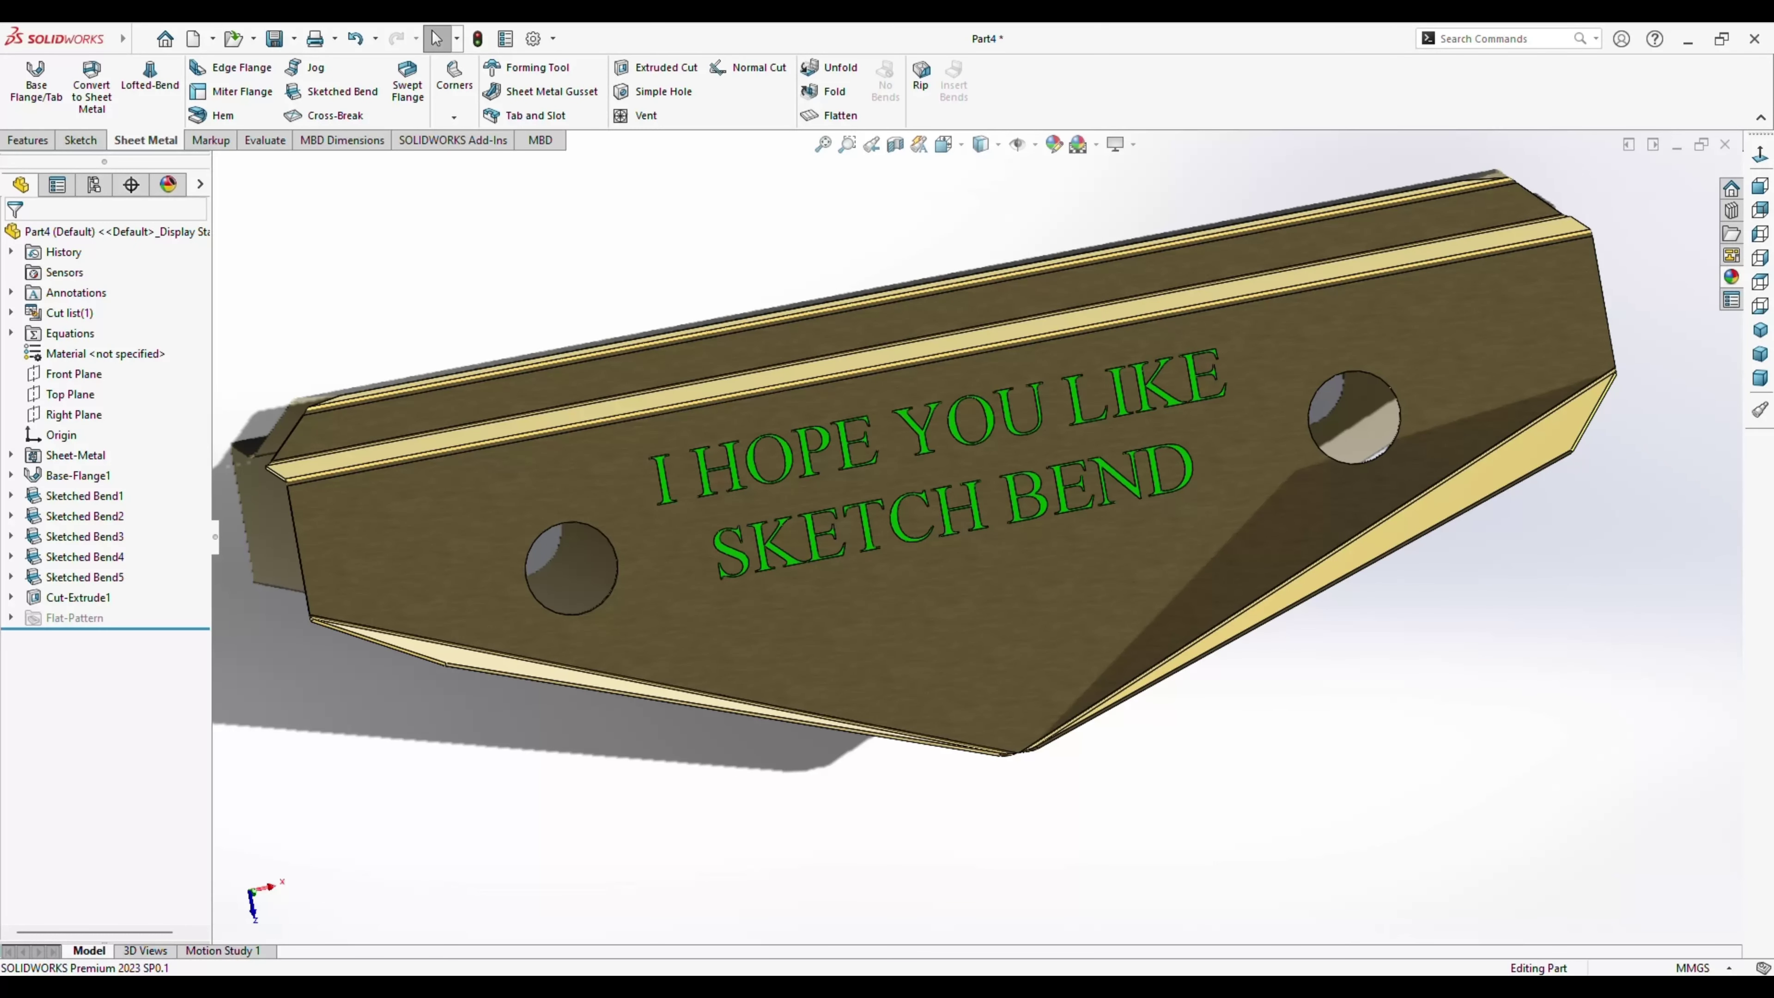
mouse_move(907, 489)
middle_mouse_down("ctrl")
mouse_move(983, 482)
mouse_move(1005, 420)
mouse_move(978, 489)
mouse_move(1019, 433)
middle_mouse_up("ctrl")
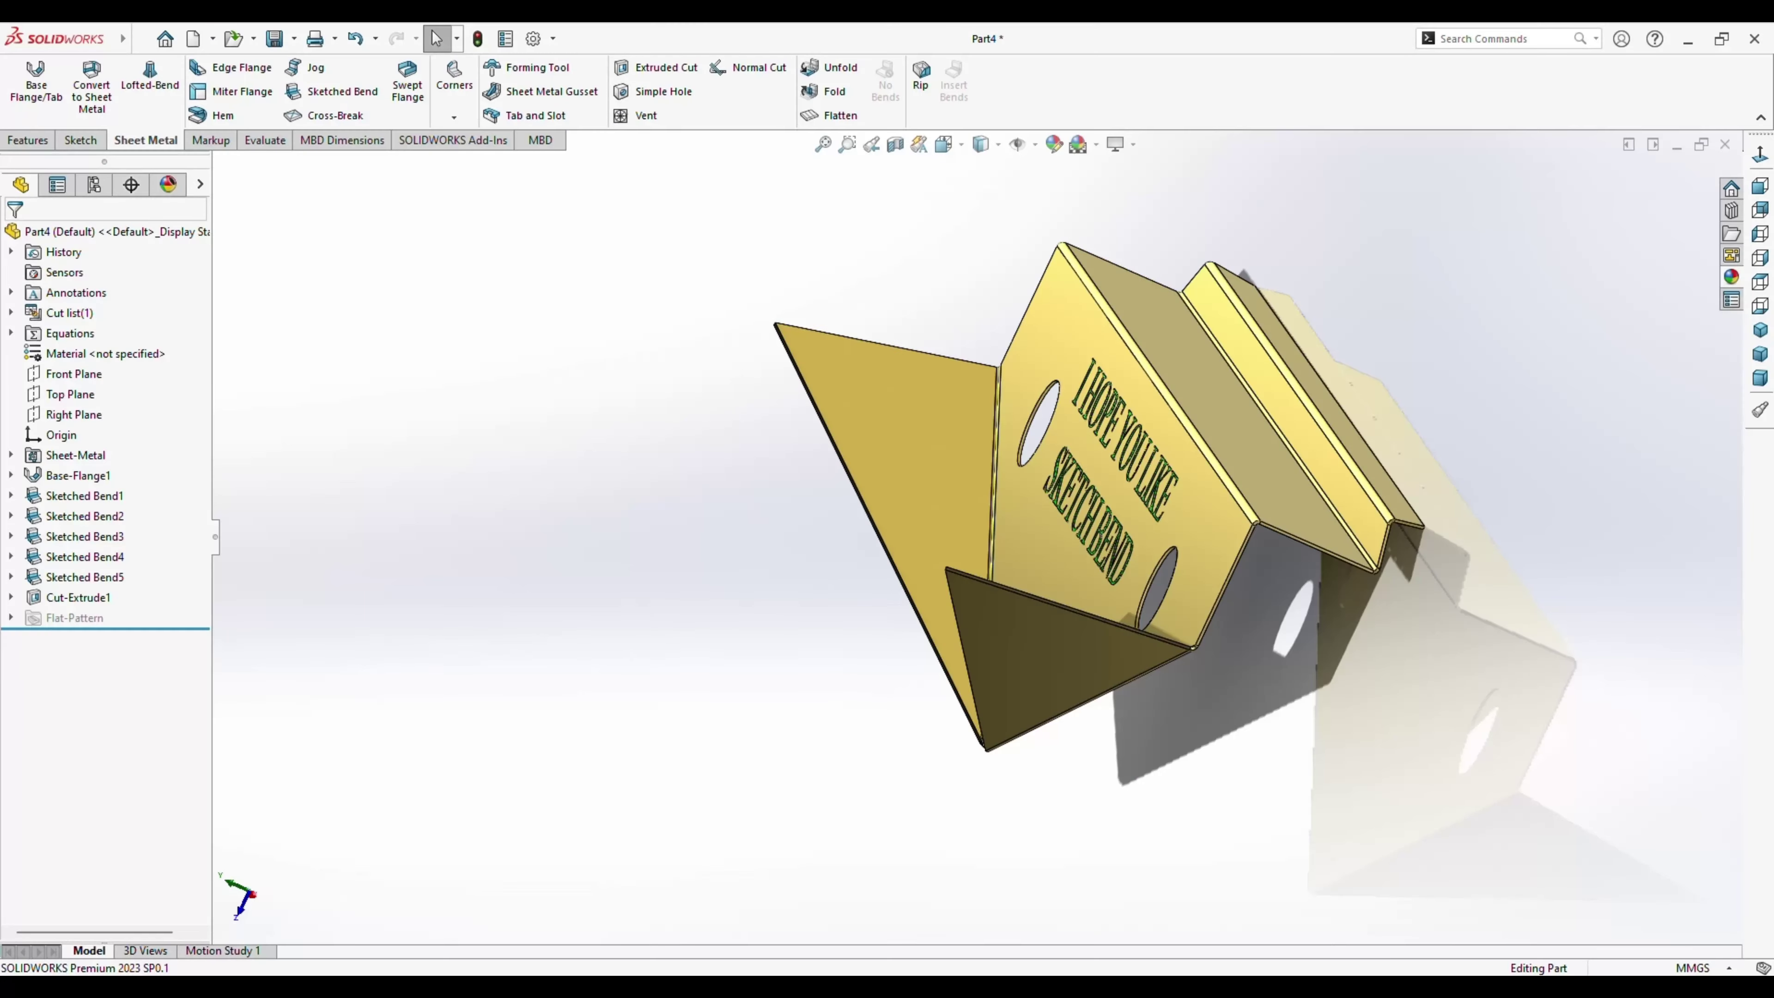
mouse_move(977, 489)
middle_mouse_down()
mouse_move(1020, 447)
mouse_move(964, 478)
mouse_move(999, 454)
middle_mouse_up()
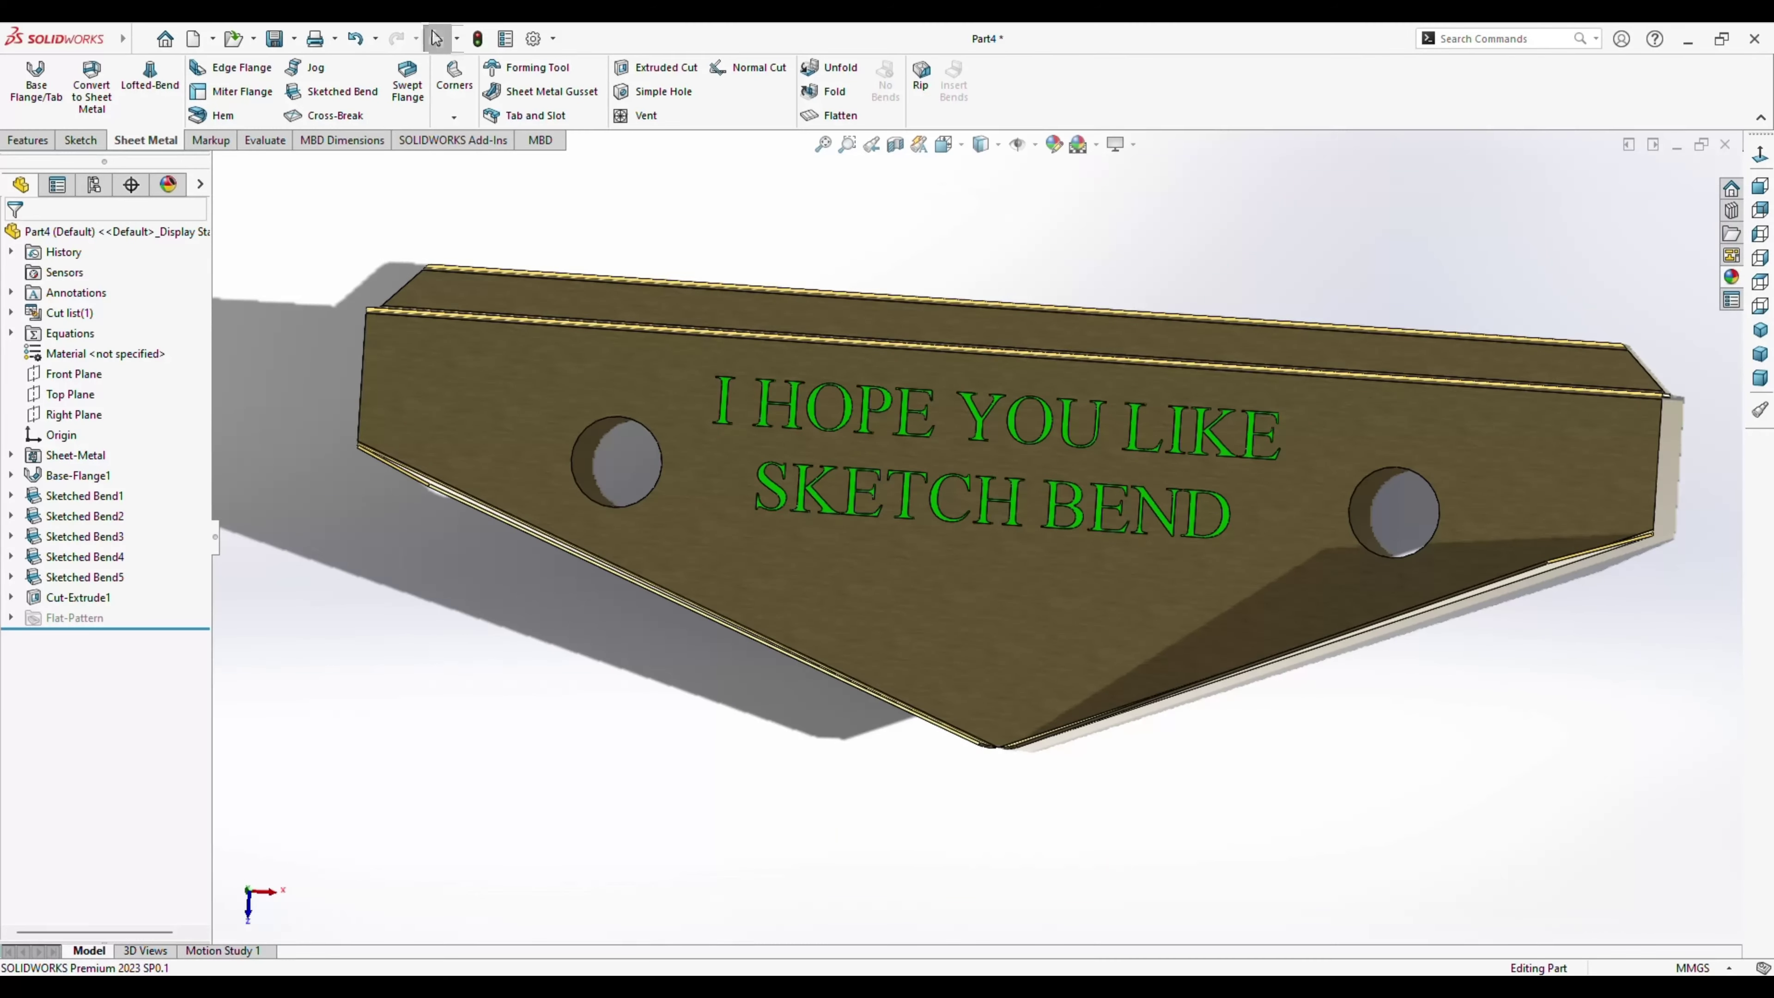
left_click(1040, 600)
left_click(1759, 281)
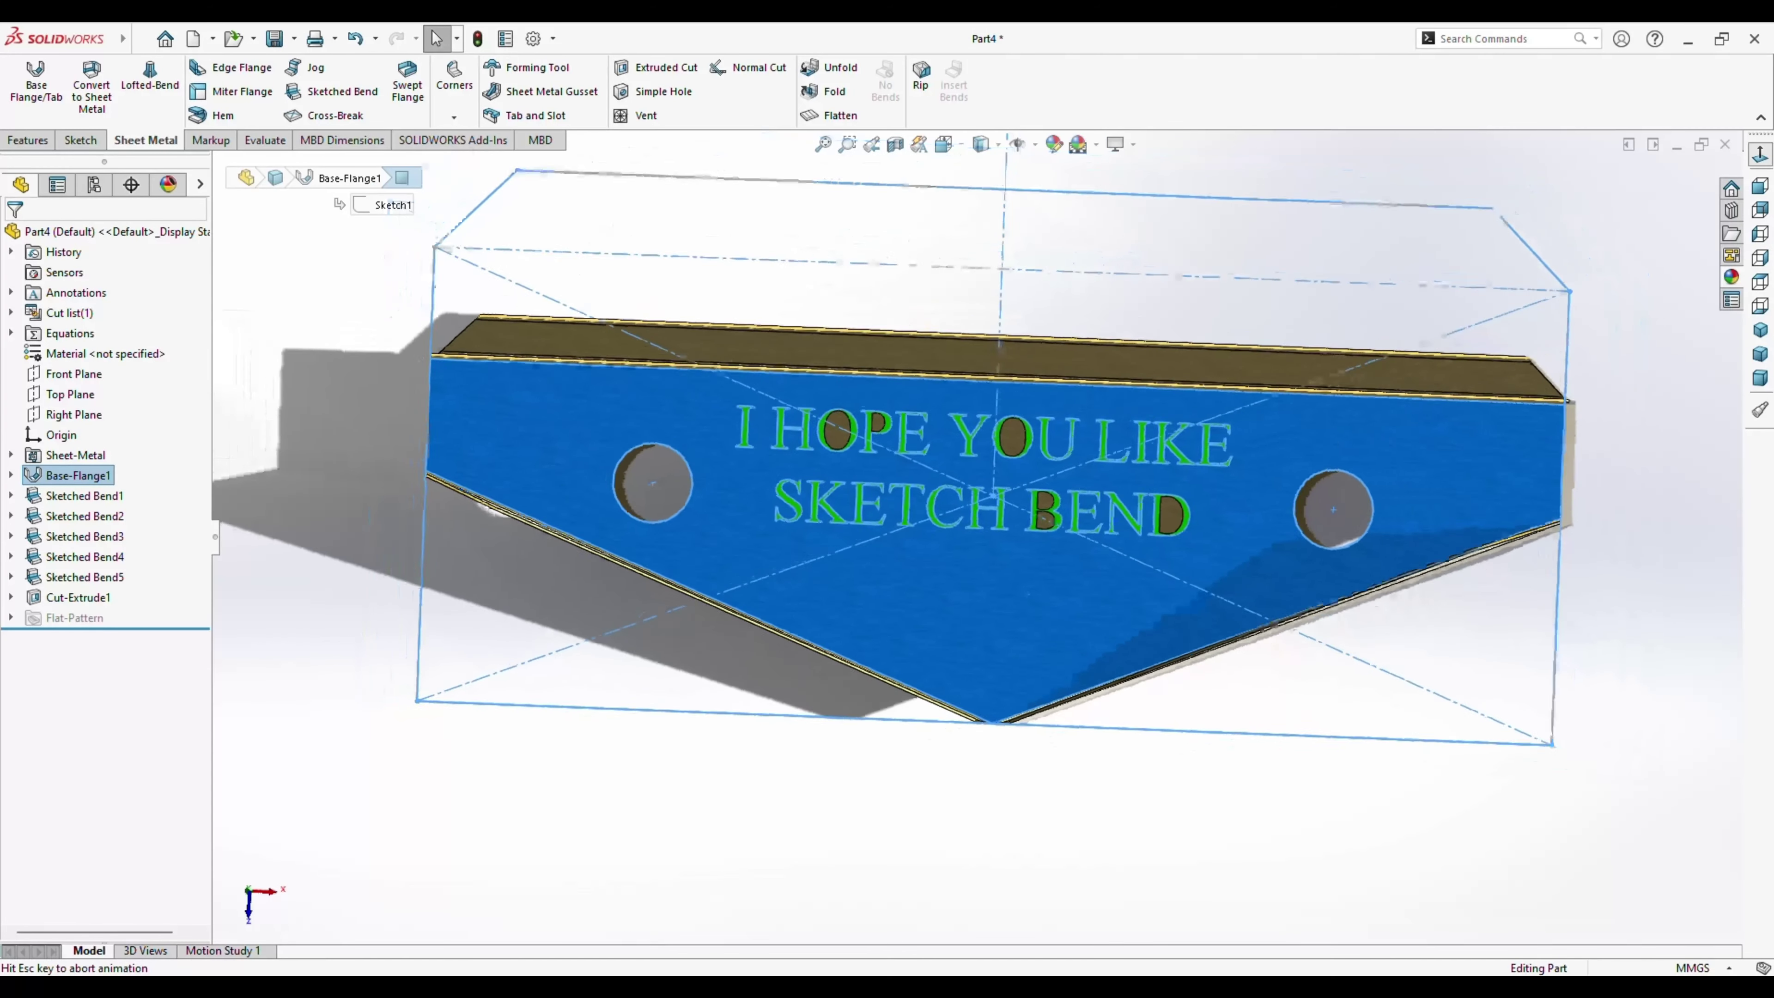
Fit the part in view and apply a grey gradient scene with shadows.
key("Escape")
key("f")
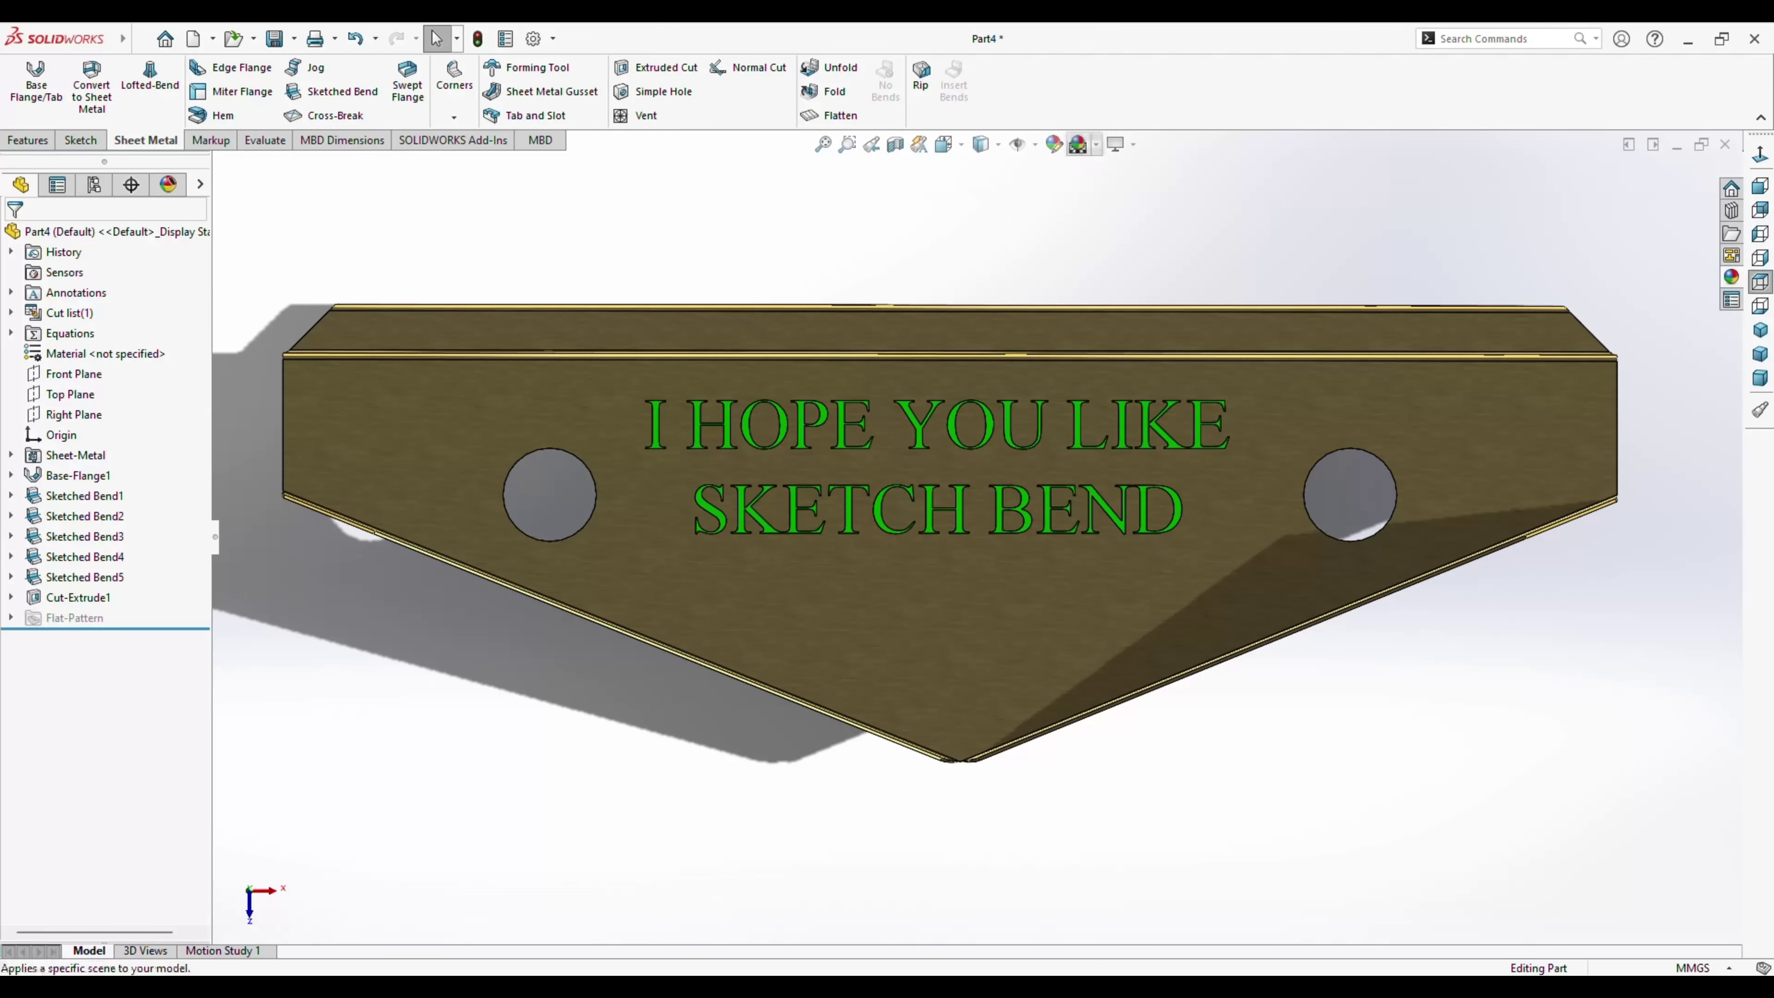
left_click(1078, 144)
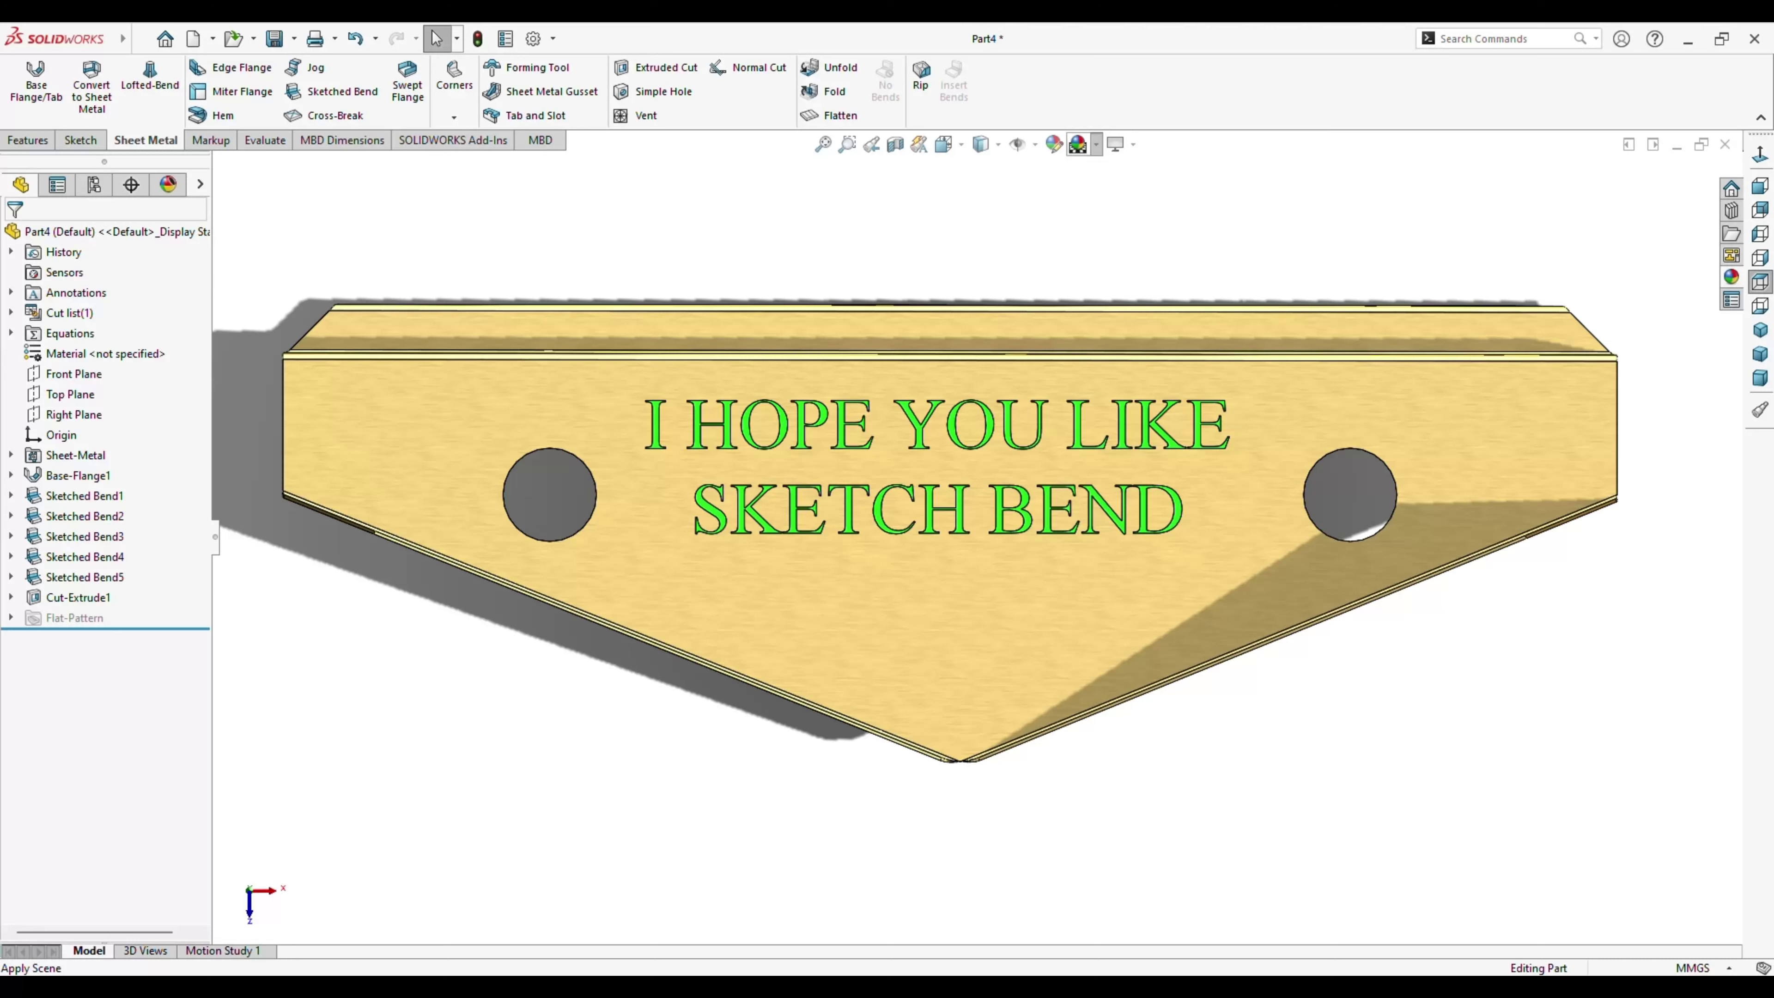
left_click(1078, 144)
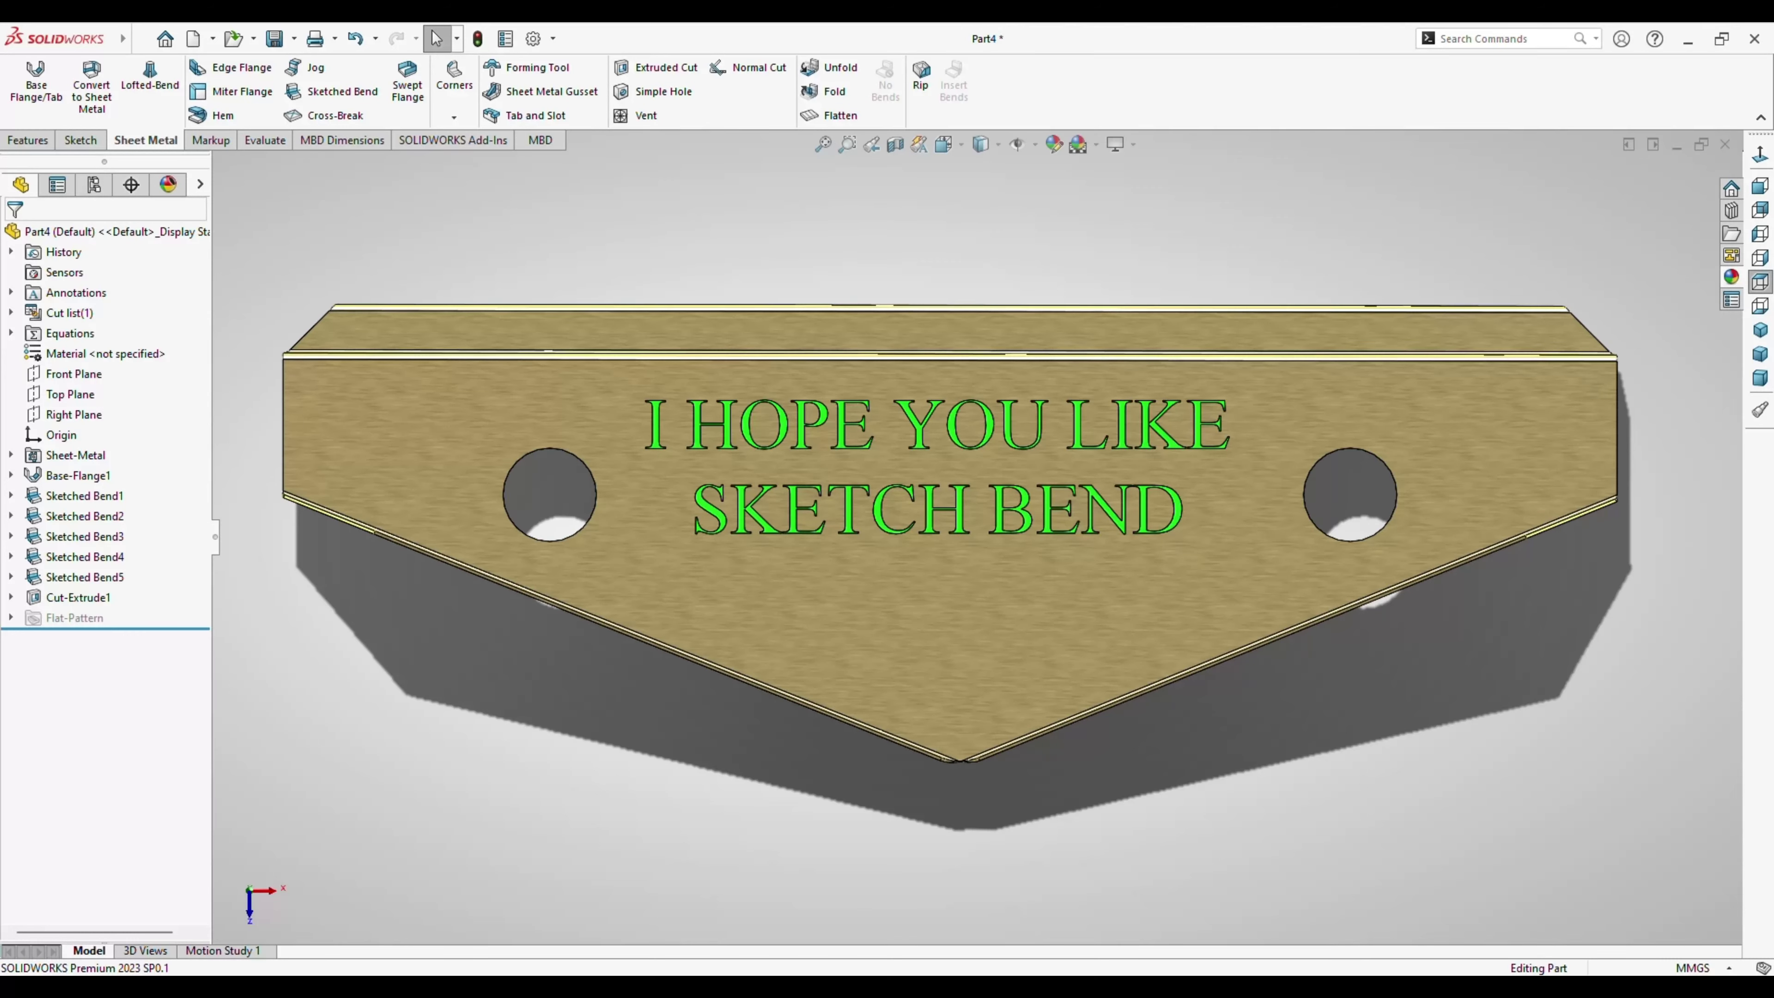